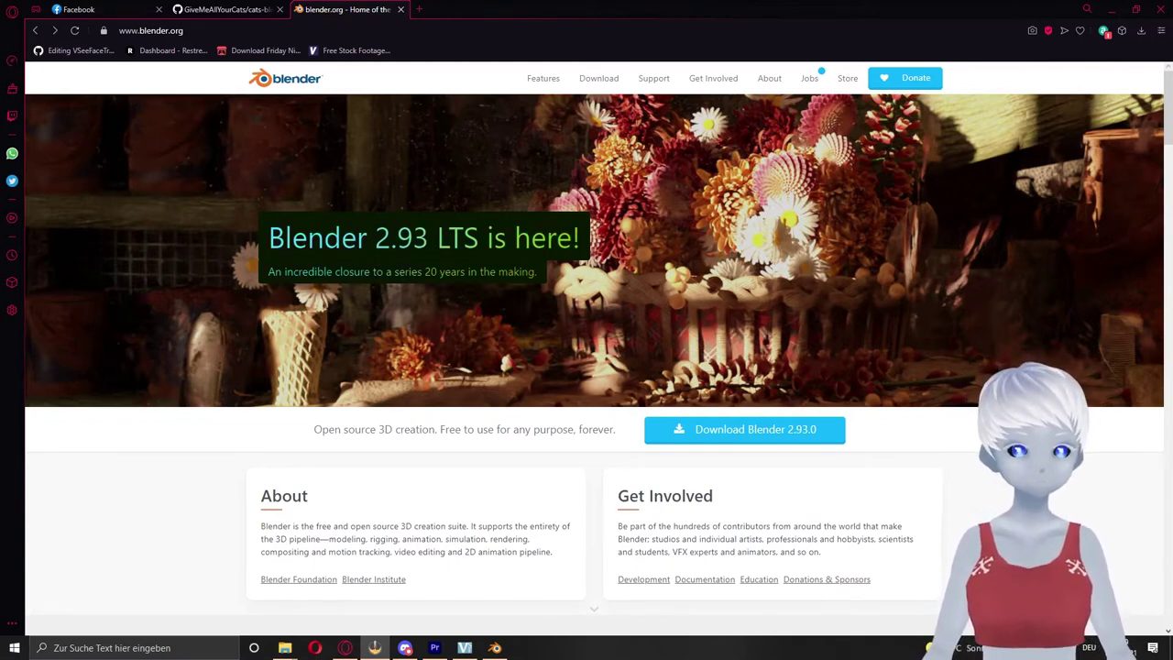
Start the Blender 2.93.0 download, then cancel its Save As dialog in Downloads.
{"action": "left_click", "coordinate": [704, 435]}
{"action": "left_click", "coordinate": [541, 189]}
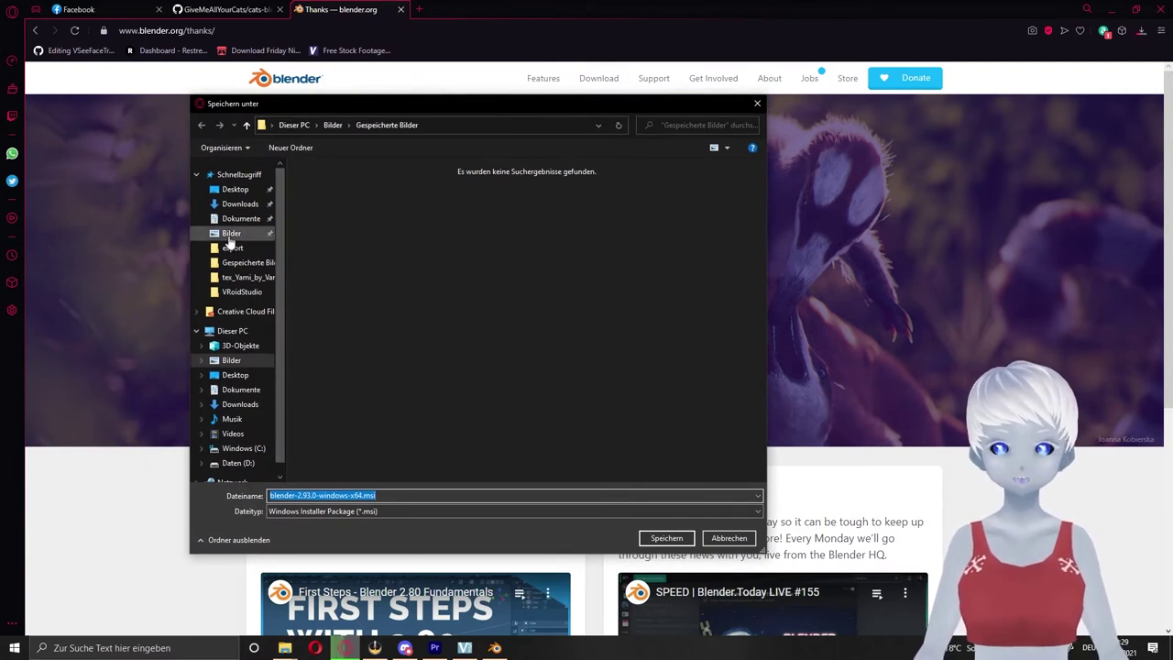
{"action": "left_click", "coordinate": [233, 203]}
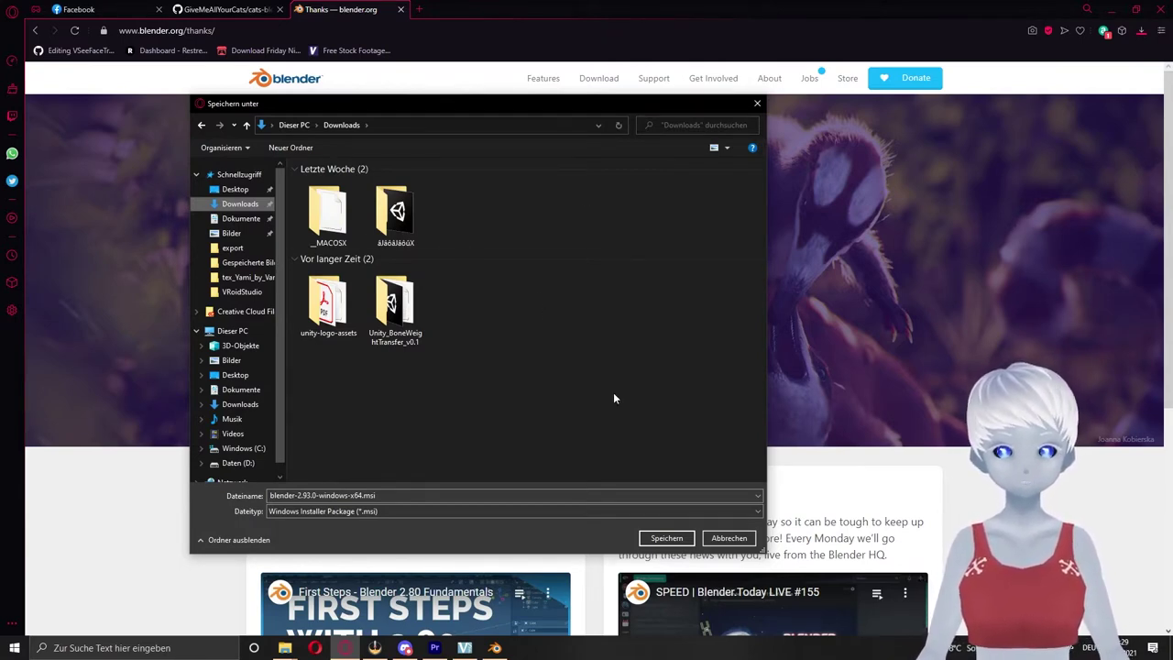
{"action": "left_click", "coordinate": [729, 538]}
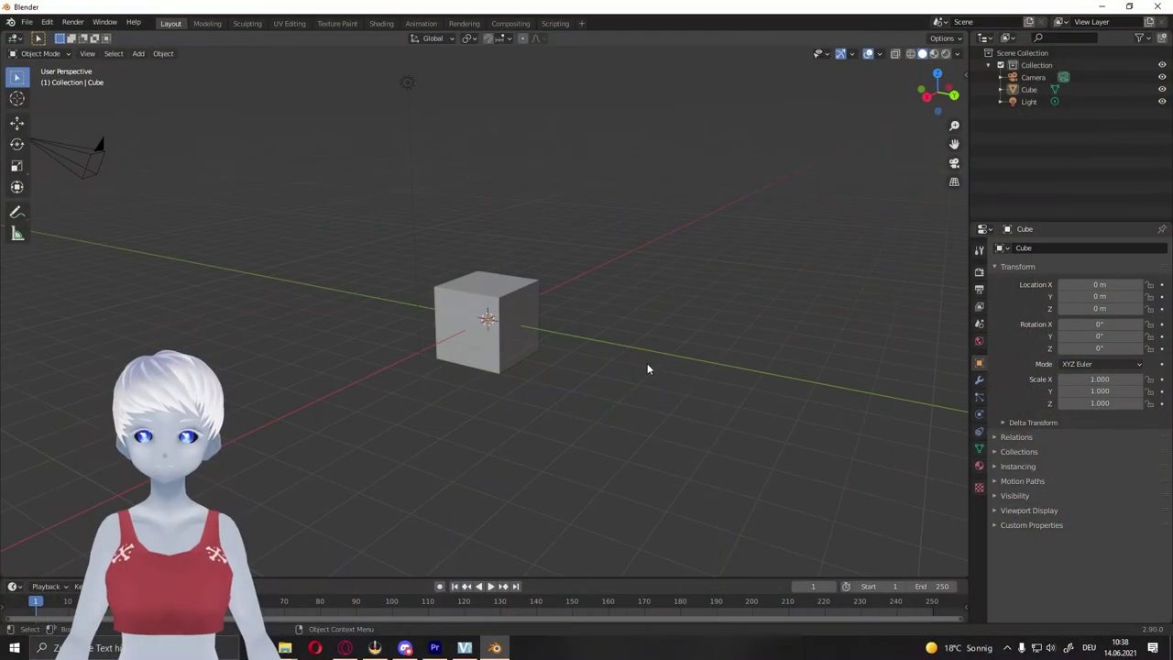
Orbit around the default cube, then delete it with X, keeping the camera and light.
{"action": "middle_click_drag", "start_coordinate": [647, 367], "coordinate": [683, 419]}
{"action": "mouse_move", "coordinate": [360, 383]}
{"action": "middle_mouse_down"}
{"action": "mouse_move", "coordinate": [681, 410]}
{"action": "mouse_move", "coordinate": [773, 386]}
{"action": "mouse_move", "coordinate": [717, 381]}
{"action": "mouse_move", "coordinate": [655, 401]}
{"action": "mouse_move", "coordinate": [669, 396]}
{"action": "middle_mouse_up"}
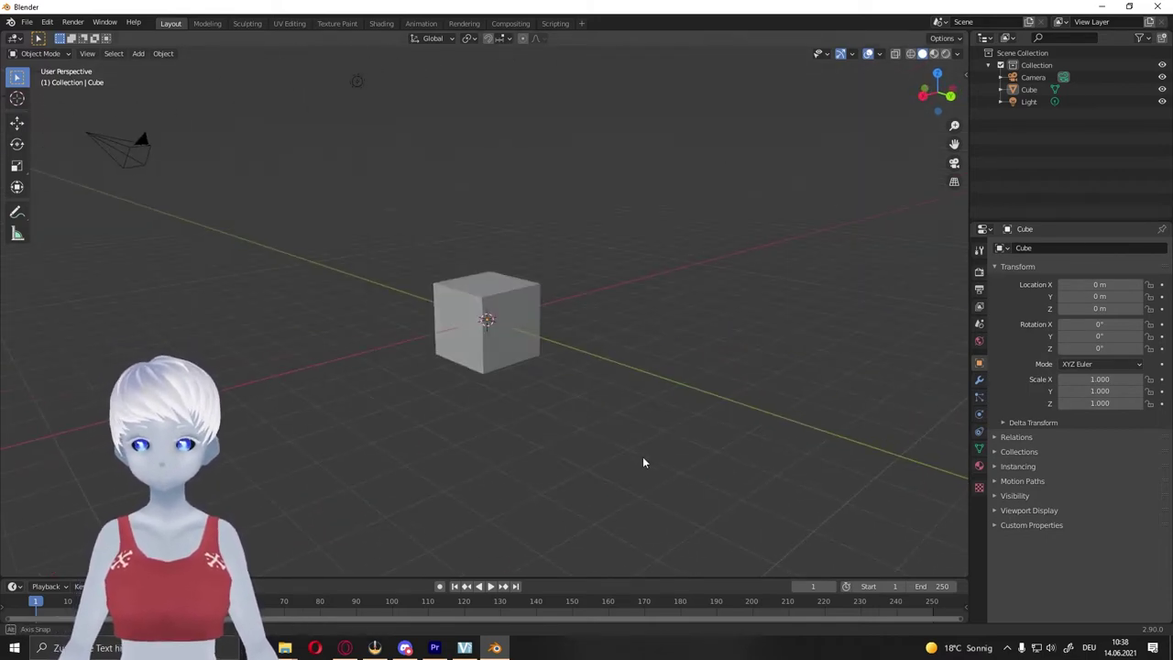
{"action": "middle_click_drag", "start_coordinate": [642, 457], "coordinate": [658, 453]}
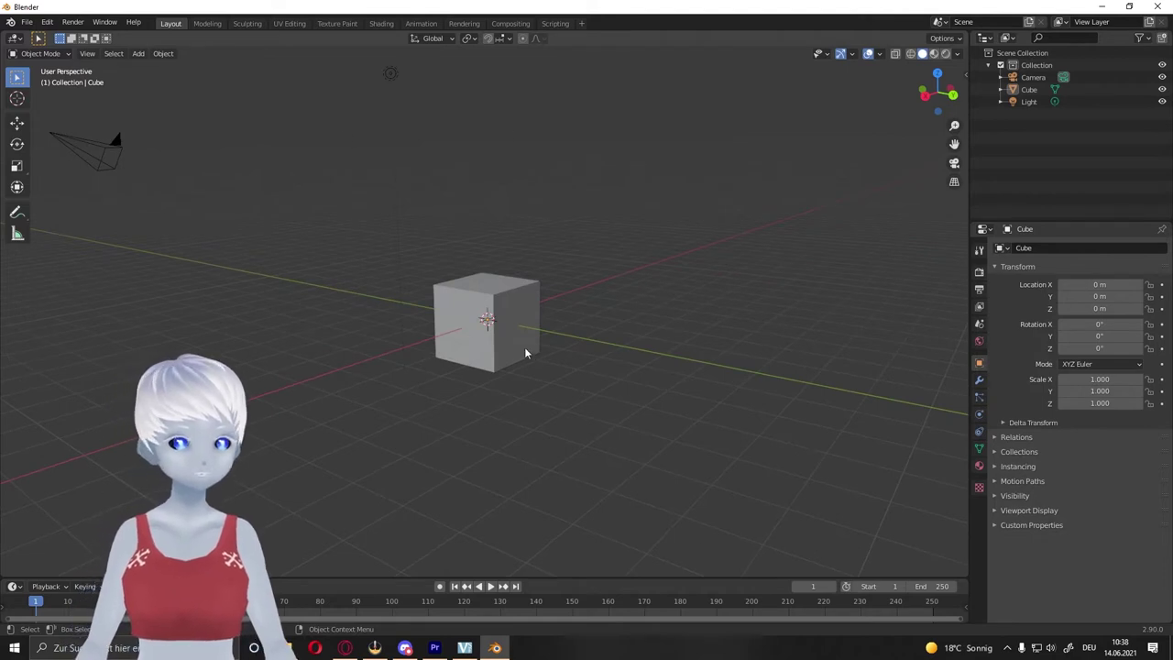
{"action": "mouse_move", "coordinate": [698, 369]}
{"action": "middle_mouse_down"}
{"action": "mouse_move", "coordinate": [667, 369]}
{"action": "mouse_move", "coordinate": [681, 382]}
{"action": "middle_mouse_up"}
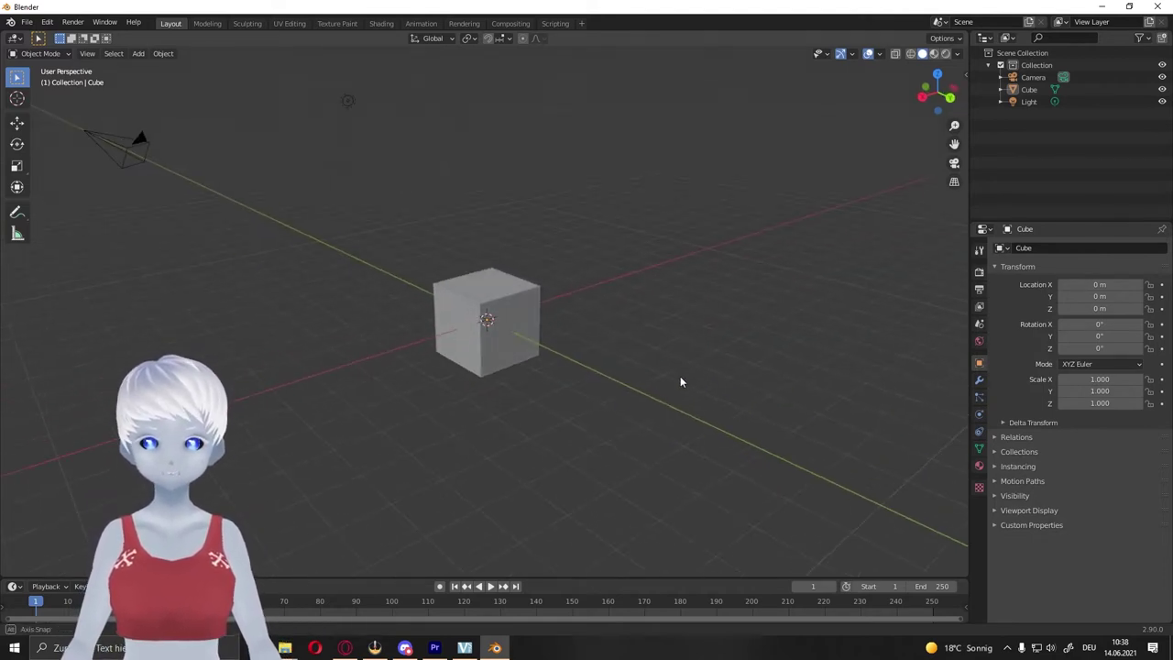
{"action": "mouse_move", "coordinate": [689, 311]}
{"action": "middle_mouse_down"}
{"action": "mouse_move", "coordinate": [696, 332]}
{"action": "mouse_move", "coordinate": [673, 332]}
{"action": "mouse_move", "coordinate": [762, 332]}
{"action": "mouse_move", "coordinate": [694, 338]}
{"action": "mouse_move", "coordinate": [592, 406]}
{"action": "mouse_move", "coordinate": [647, 411]}
{"action": "middle_mouse_up"}
{"action": "mouse_move", "coordinate": [657, 363]}
{"action": "middle_mouse_down"}
{"action": "mouse_move", "coordinate": [657, 348]}
{"action": "mouse_move", "coordinate": [578, 382]}
{"action": "mouse_move", "coordinate": [450, 373]}
{"action": "mouse_move", "coordinate": [511, 366]}
{"action": "mouse_move", "coordinate": [542, 379]}
{"action": "middle_mouse_up"}
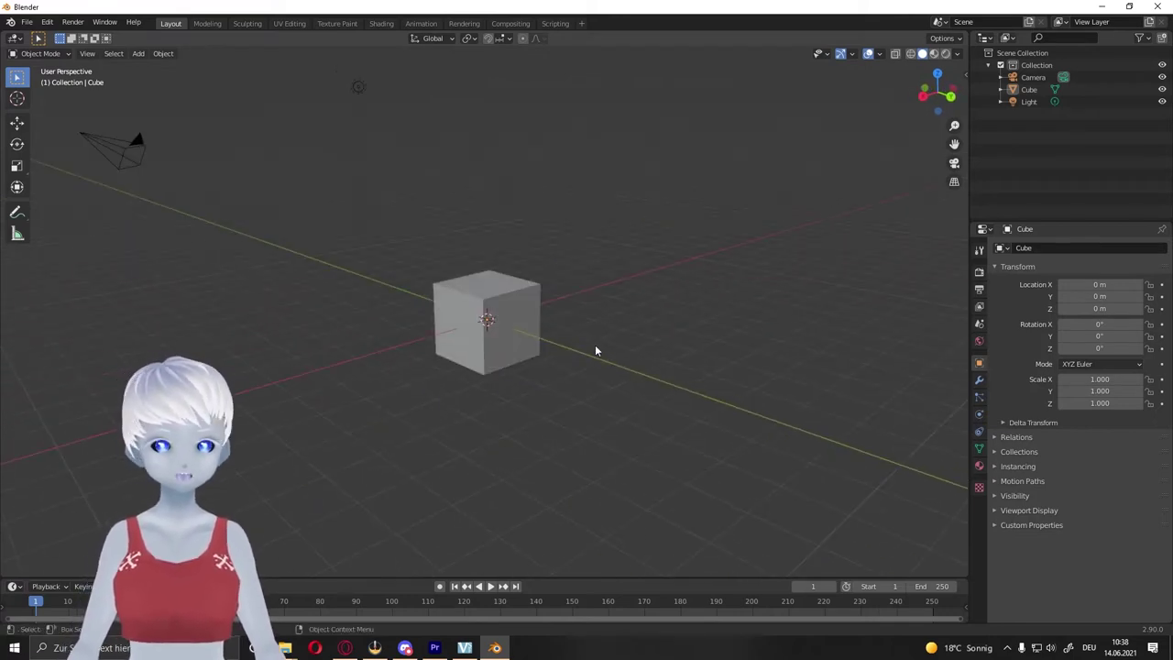
{"action": "left_click", "coordinate": [520, 309]}
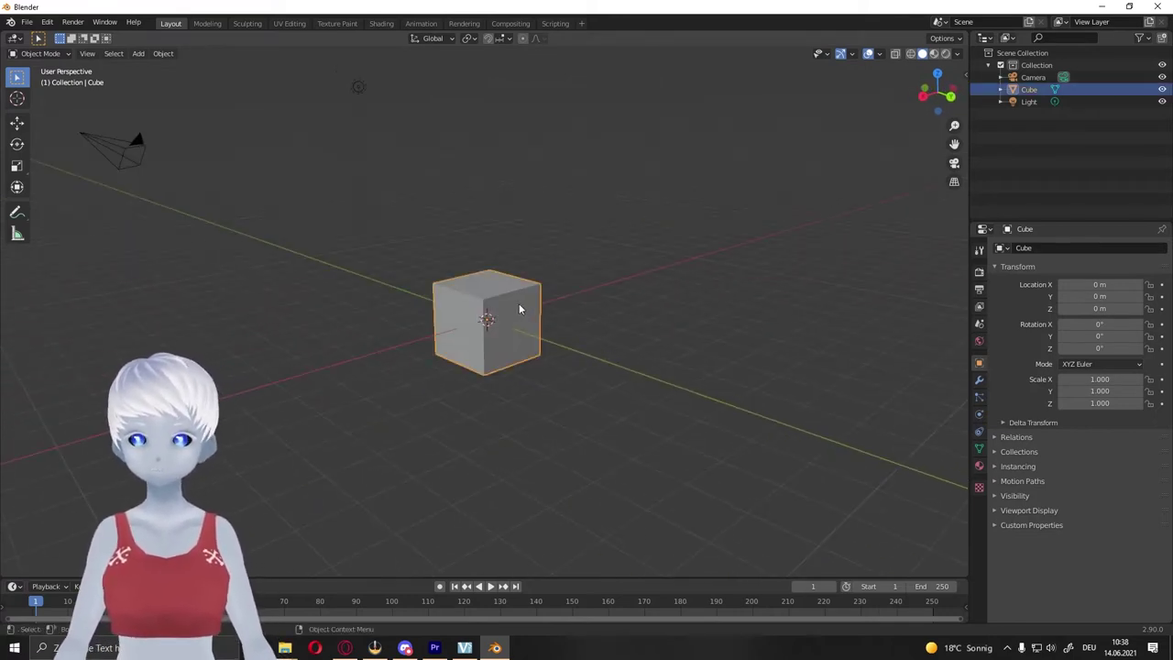
{"action": "key", "text": "x"}
{"action": "left_click", "coordinate": [647, 286]}
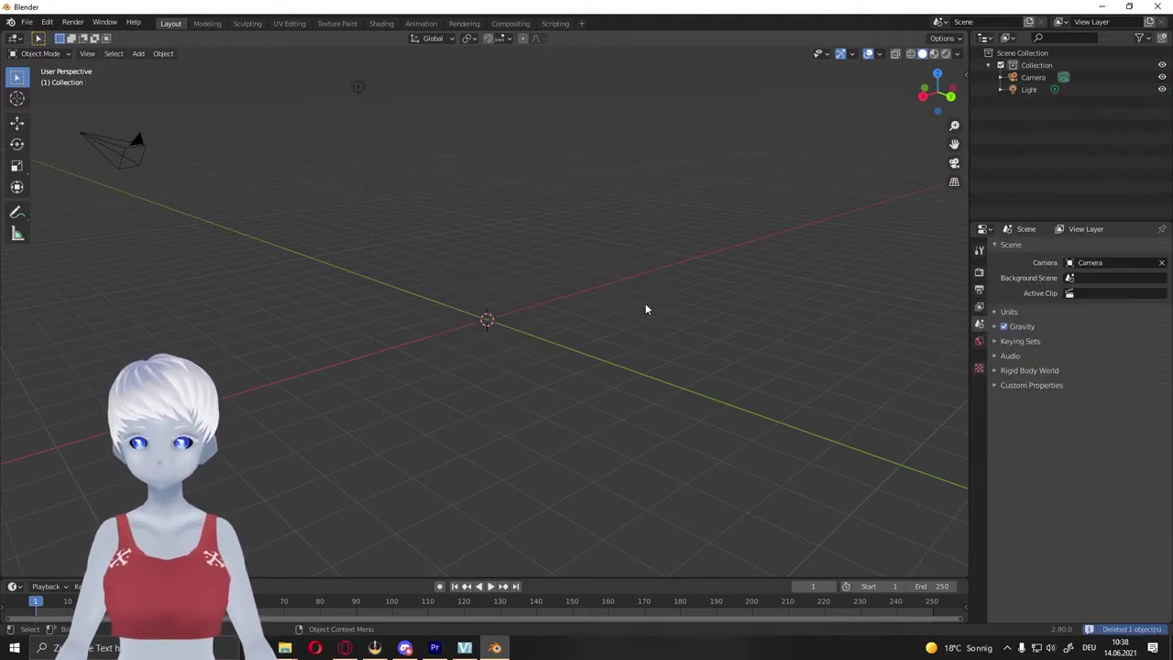
{"action": "mouse_move", "coordinate": [645, 303]}
{"action": "middle_mouse_down"}
{"action": "mouse_move", "coordinate": [599, 365]}
{"action": "mouse_move", "coordinate": [626, 364]}
{"action": "middle_mouse_up"}
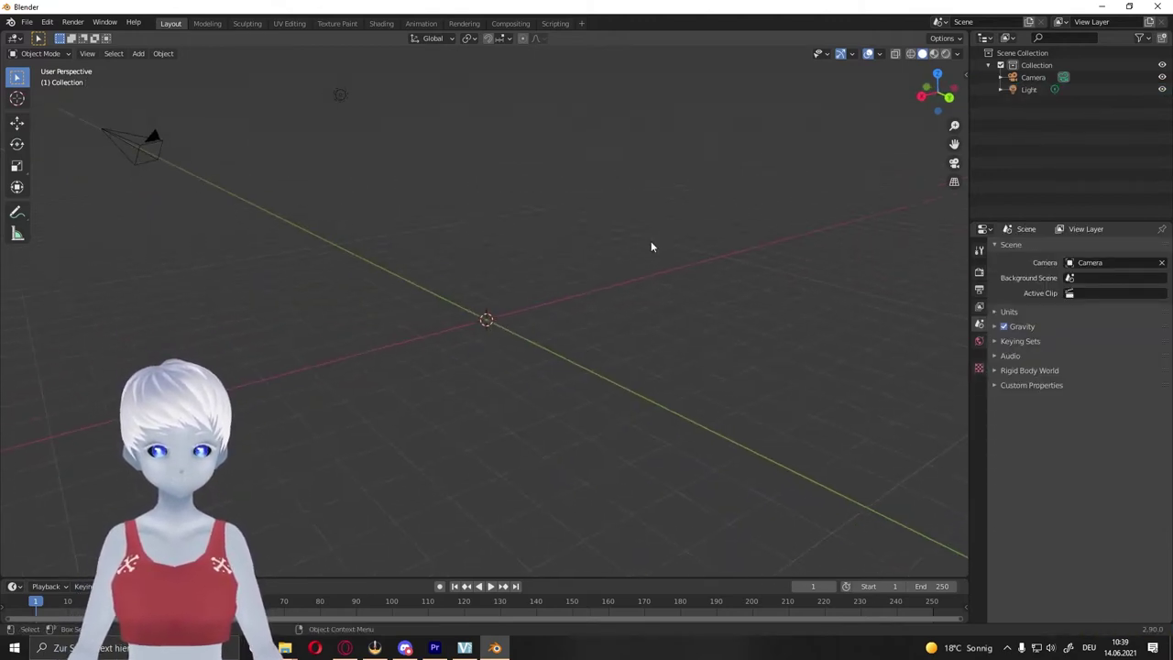
{"action": "key", "text": "shift+a"}
{"action": "mouse_move", "coordinate": [614, 242]}
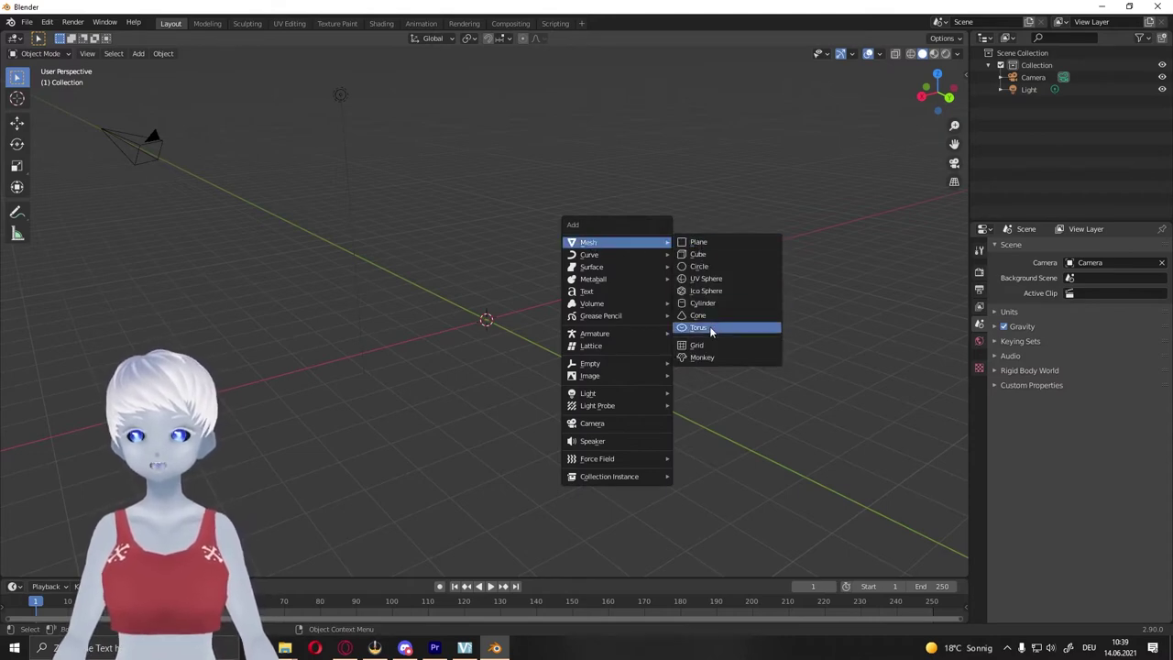
Add a new Mesh > Cube at the world origin and reselect it.
{"action": "left_click", "coordinate": [716, 254]}
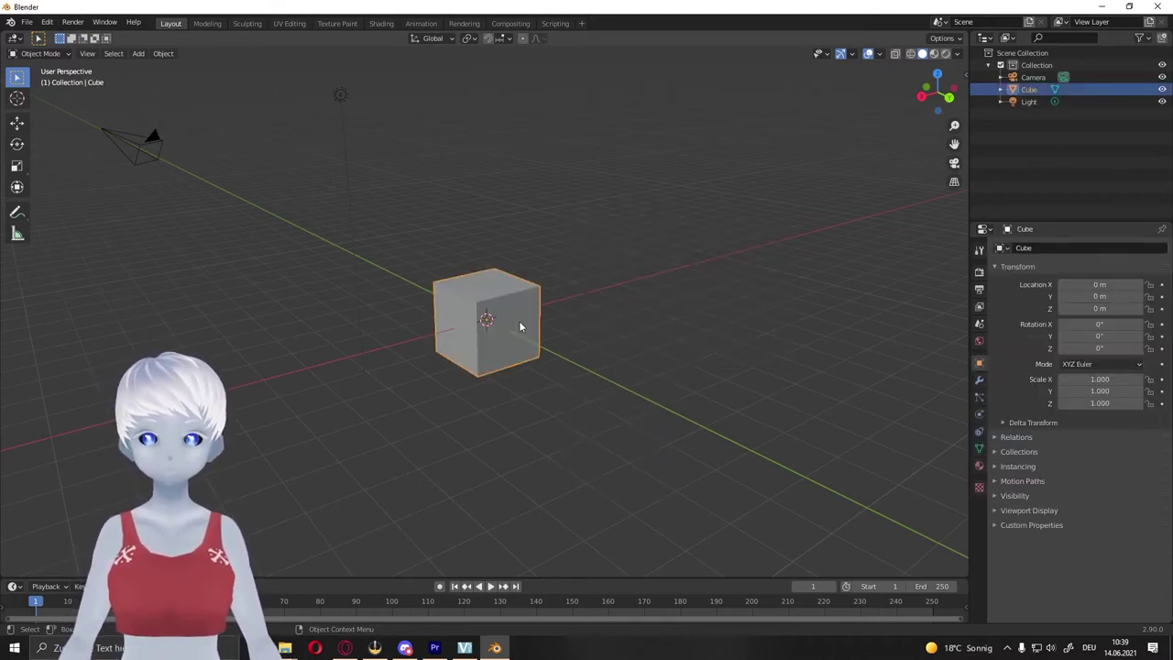
{"action": "mouse_move", "coordinate": [520, 322]}
{"action": "middle_mouse_down"}
{"action": "mouse_move", "coordinate": [570, 340]}
{"action": "mouse_move", "coordinate": [527, 347]}
{"action": "mouse_move", "coordinate": [588, 221]}
{"action": "middle_mouse_up"}
{"action": "key", "text": "alt+a"}
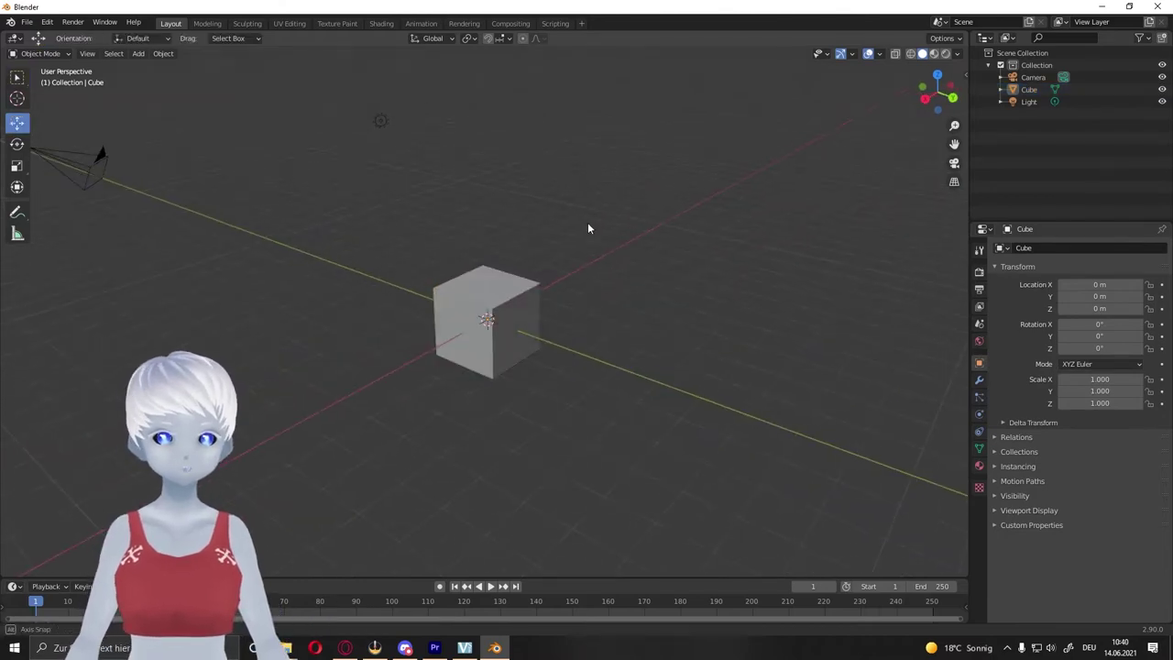
{"action": "key", "text": "shift+space"}
{"action": "key", "text": "g"}
{"action": "left_click", "coordinate": [39, 54]}
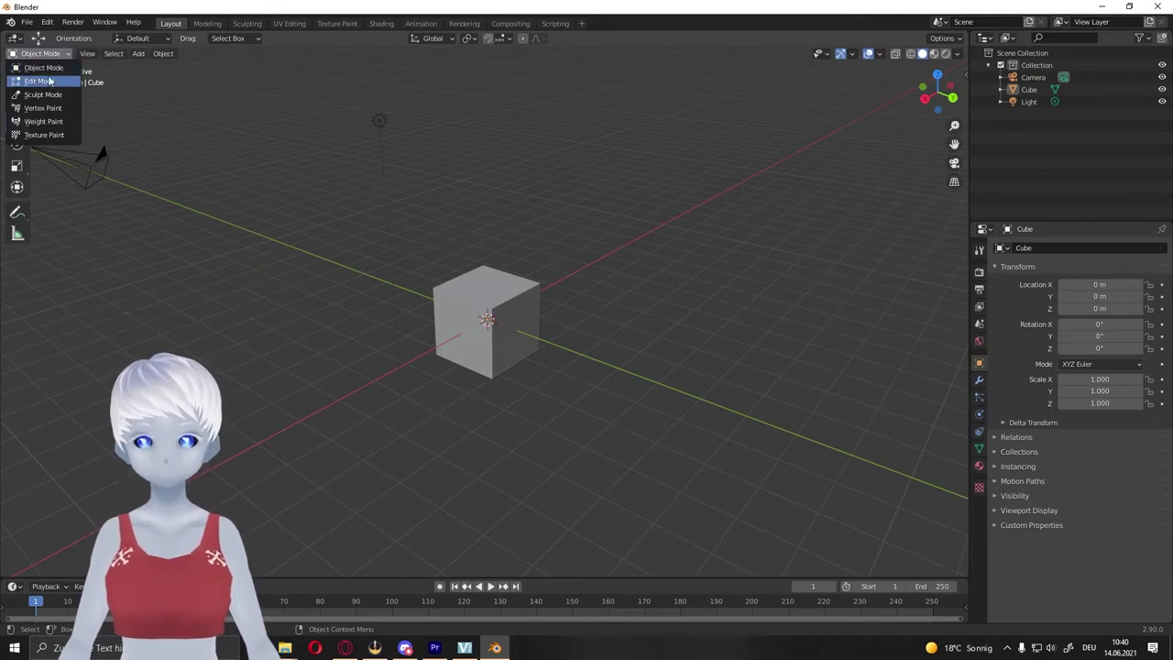
{"action": "mouse_move", "coordinate": [304, 174]}
{"action": "middle_mouse_down"}
{"action": "mouse_move", "coordinate": [478, 271]}
{"action": "mouse_move", "coordinate": [493, 295]}
{"action": "mouse_move", "coordinate": [491, 284]}
{"action": "middle_mouse_up"}
{"action": "left_click", "coordinate": [478, 272]}
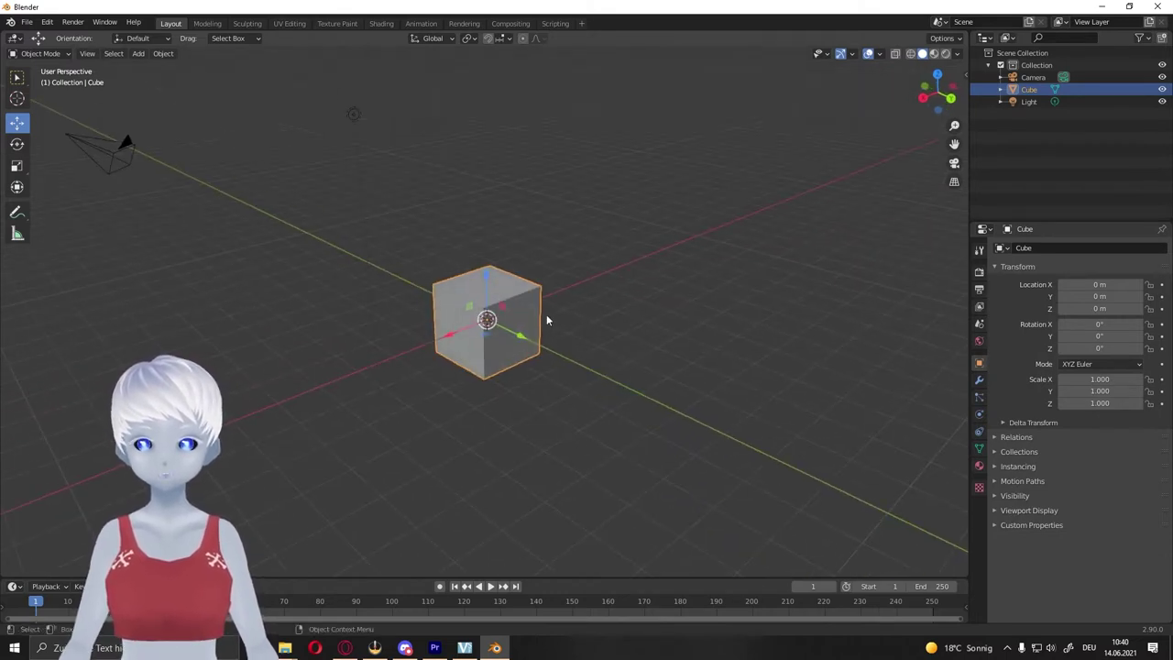
{"action": "middle_click_drag", "start_coordinate": [546, 320], "coordinate": [577, 316]}
{"action": "middle_click_drag", "start_coordinate": [487, 273], "coordinate": [631, 286]}
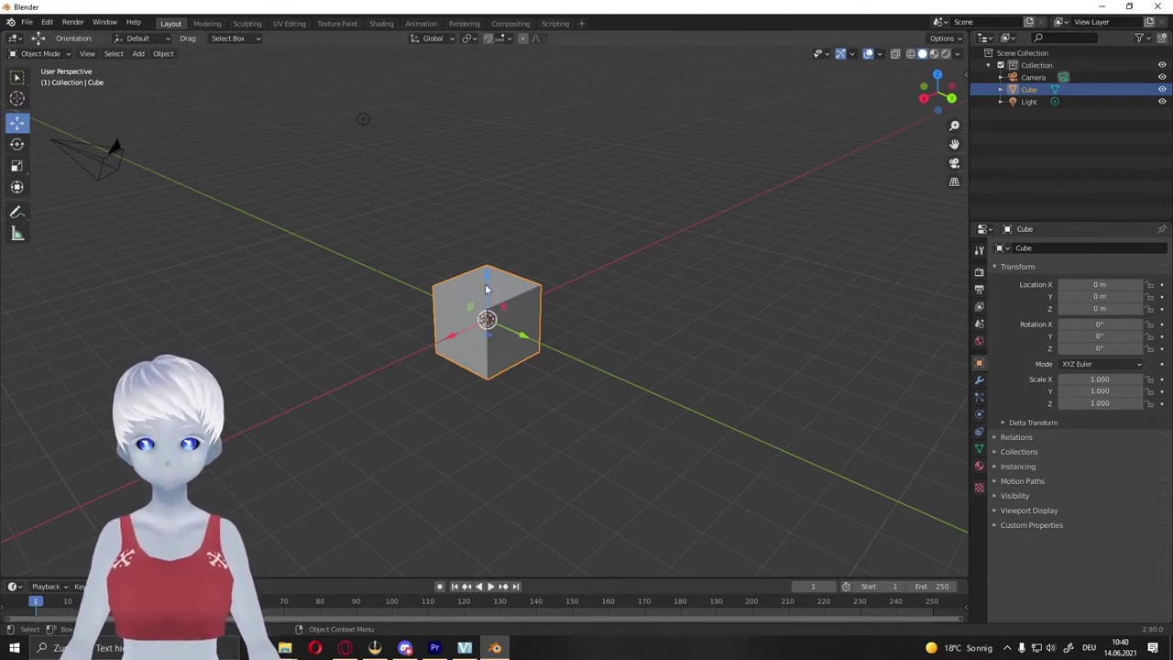
Move the cube to about (2.45, 1.57, 1.82) m, rotate it, and scale it to 2.463 × 3.631 × 2.300.
{"action": "left_click_drag", "start_coordinate": [486, 290], "coordinate": [83, 192]}
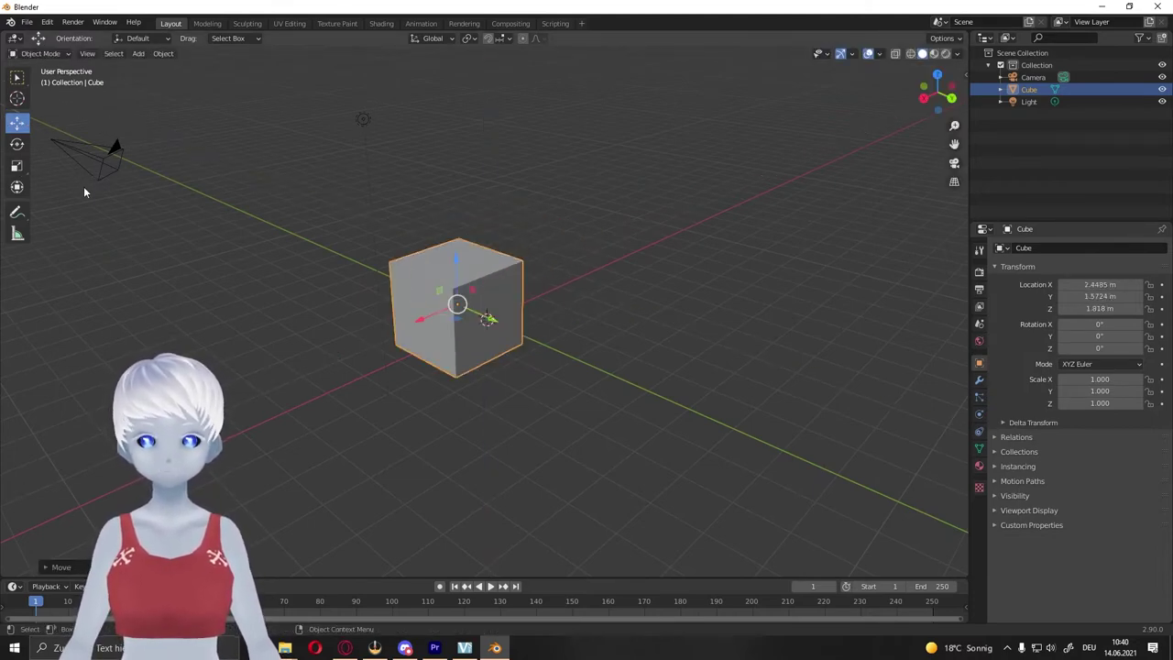
{"action": "left_click", "coordinate": [17, 144]}
{"action": "mouse_move", "coordinate": [481, 302]}
{"action": "left_mouse_down"}
{"action": "mouse_move", "coordinate": [432, 325]}
{"action": "mouse_move", "coordinate": [66, 149]}
{"action": "left_mouse_up"}
{"action": "left_click", "coordinate": [15, 165]}
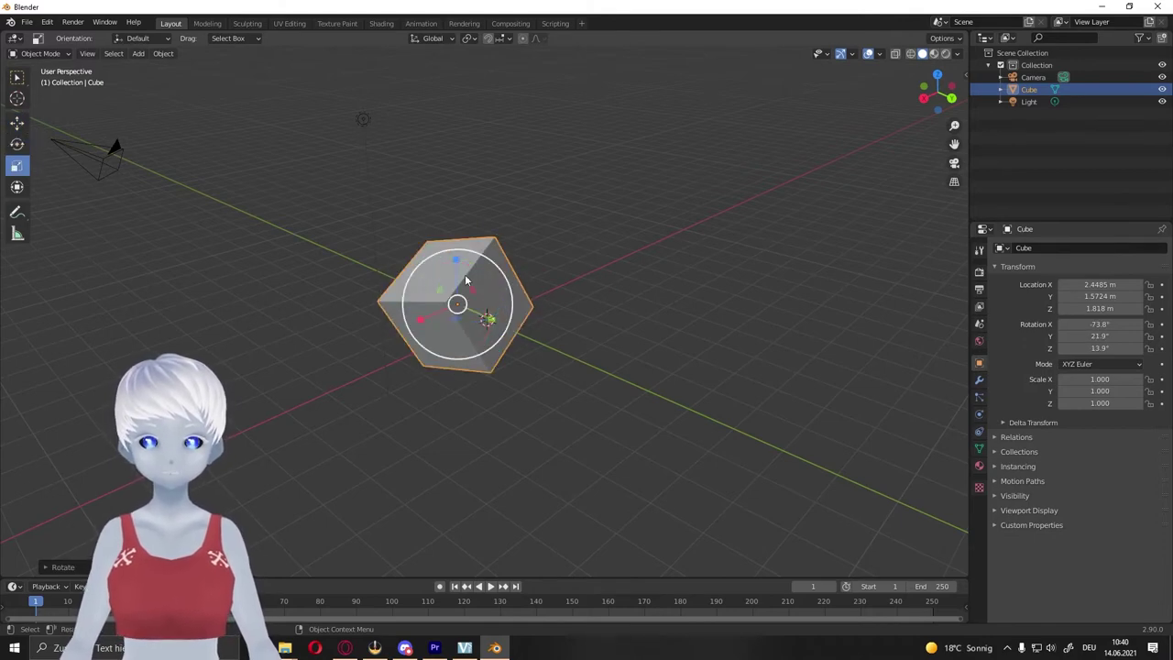
{"action": "left_click_drag", "start_coordinate": [488, 318], "coordinate": [431, 327]}
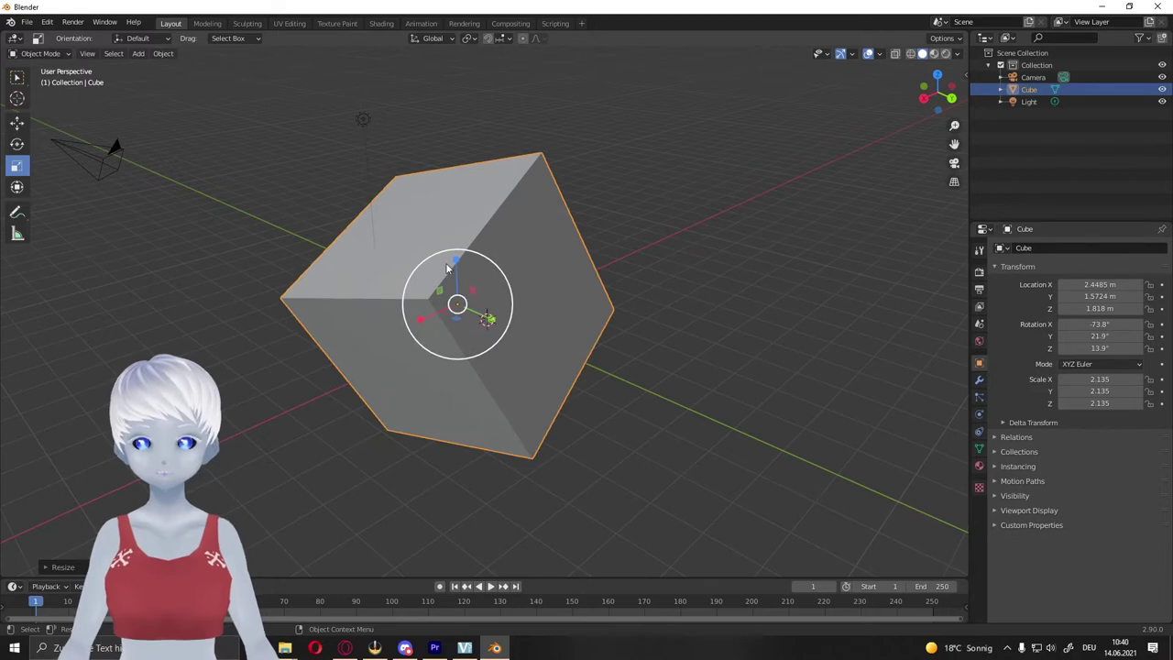
{"action": "left_click_drag", "start_coordinate": [447, 268], "coordinate": [458, 217]}
{"action": "mouse_move", "coordinate": [437, 221]}
{"action": "middle_mouse_down"}
{"action": "mouse_move", "coordinate": [515, 202]}
{"action": "mouse_move", "coordinate": [526, 229]}
{"action": "mouse_move", "coordinate": [483, 209]}
{"action": "mouse_move", "coordinate": [415, 239]}
{"action": "mouse_move", "coordinate": [475, 236]}
{"action": "mouse_move", "coordinate": [335, 165]}
{"action": "mouse_move", "coordinate": [460, 243]}
{"action": "mouse_move", "coordinate": [462, 221]}
{"action": "middle_mouse_up"}
Enter Edit Mode and lower the block's top face to shorten it.
{"action": "left_click", "coordinate": [40, 54]}
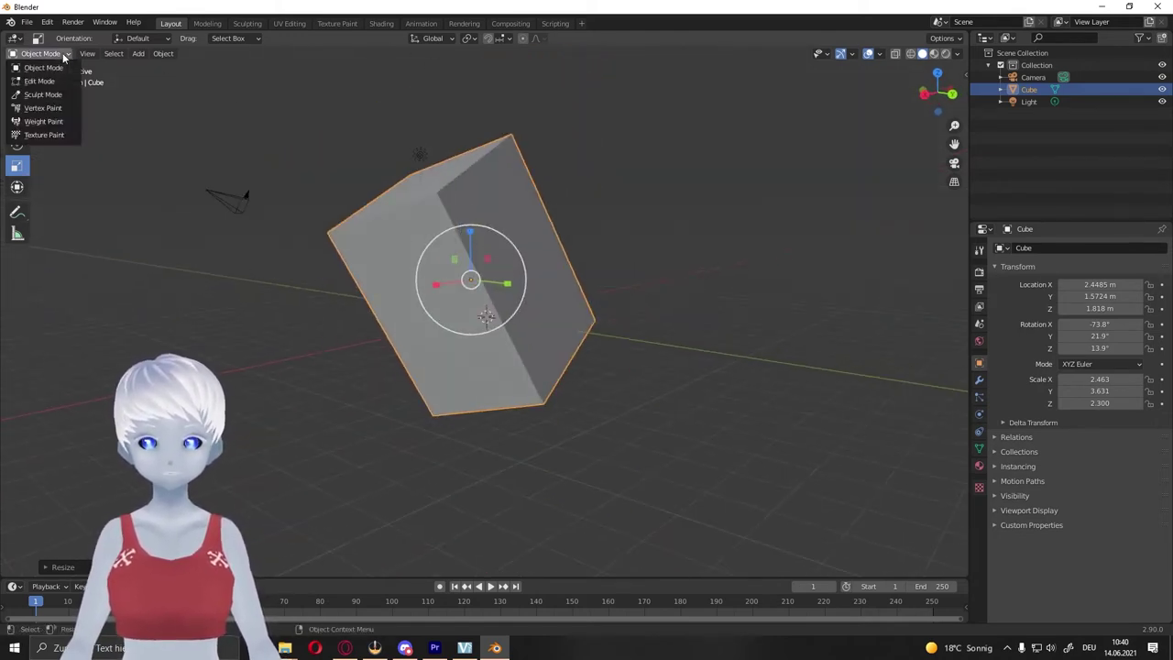
{"action": "left_click", "coordinate": [36, 72]}
{"action": "middle_click_drag", "start_coordinate": [389, 225], "coordinate": [414, 227]}
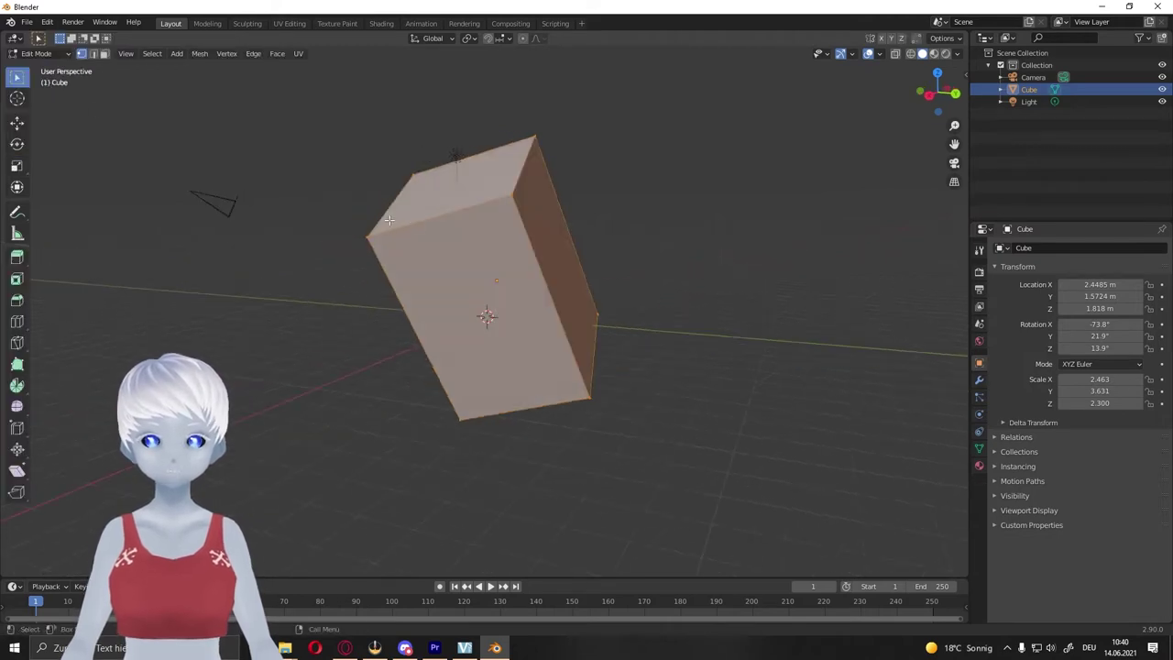
{"action": "left_click", "coordinate": [364, 236]}
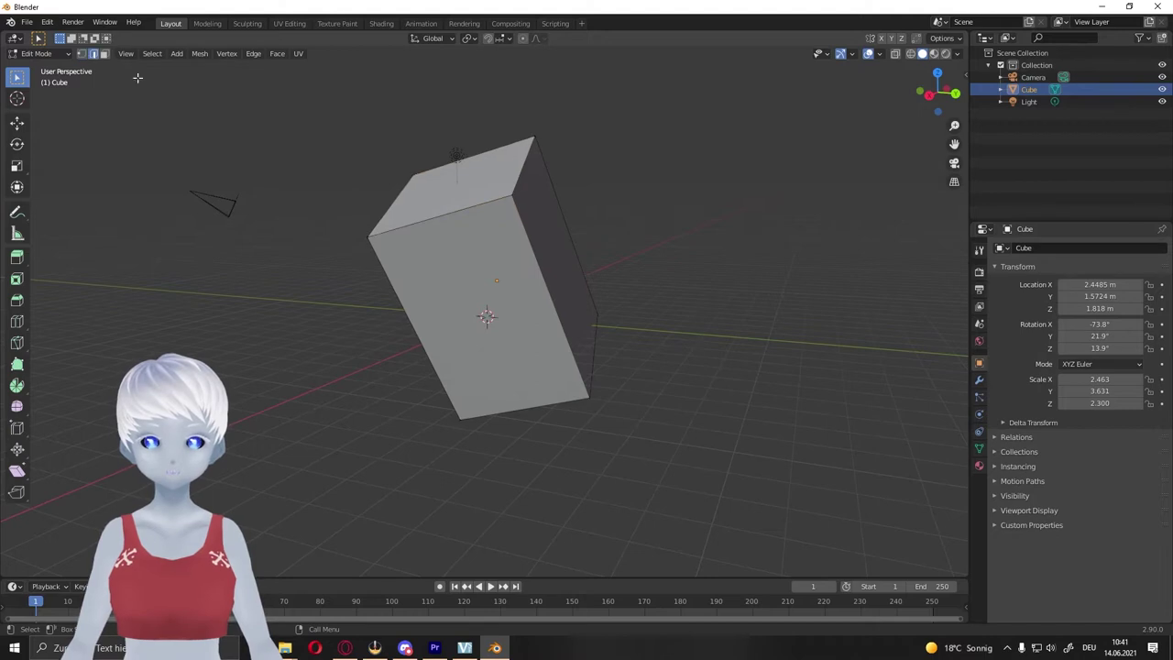
{"action": "left_click", "coordinate": [485, 147]}
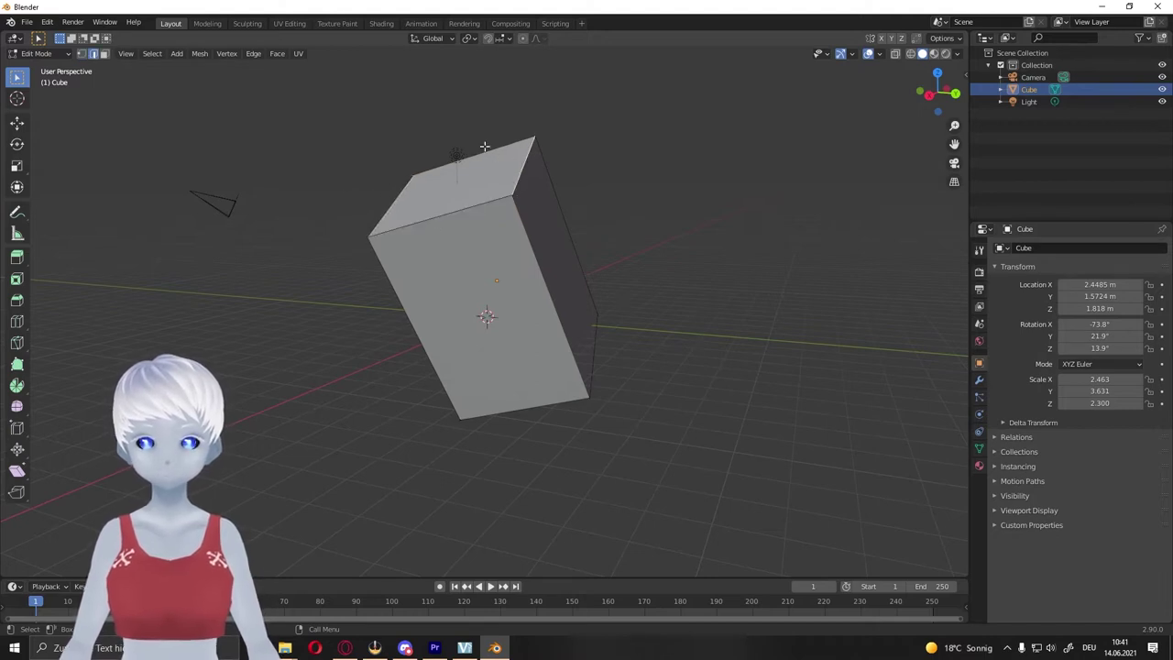
{"action": "left_click", "coordinate": [104, 53]}
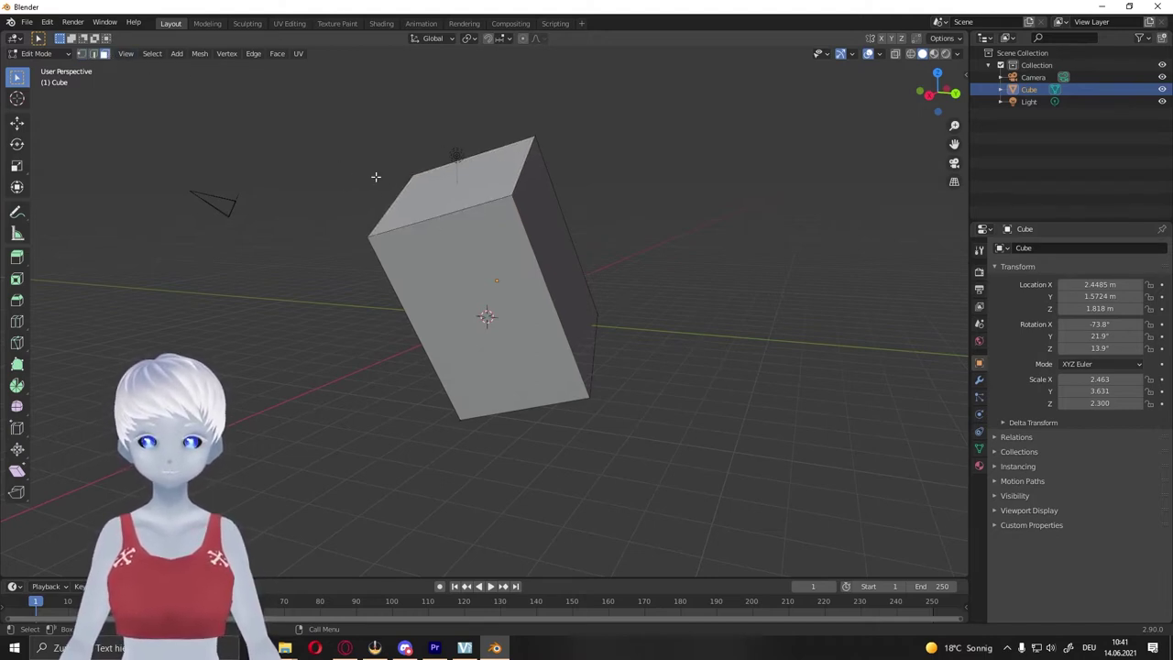
{"action": "left_click", "coordinate": [418, 182]}
{"action": "left_click", "coordinate": [16, 123]}
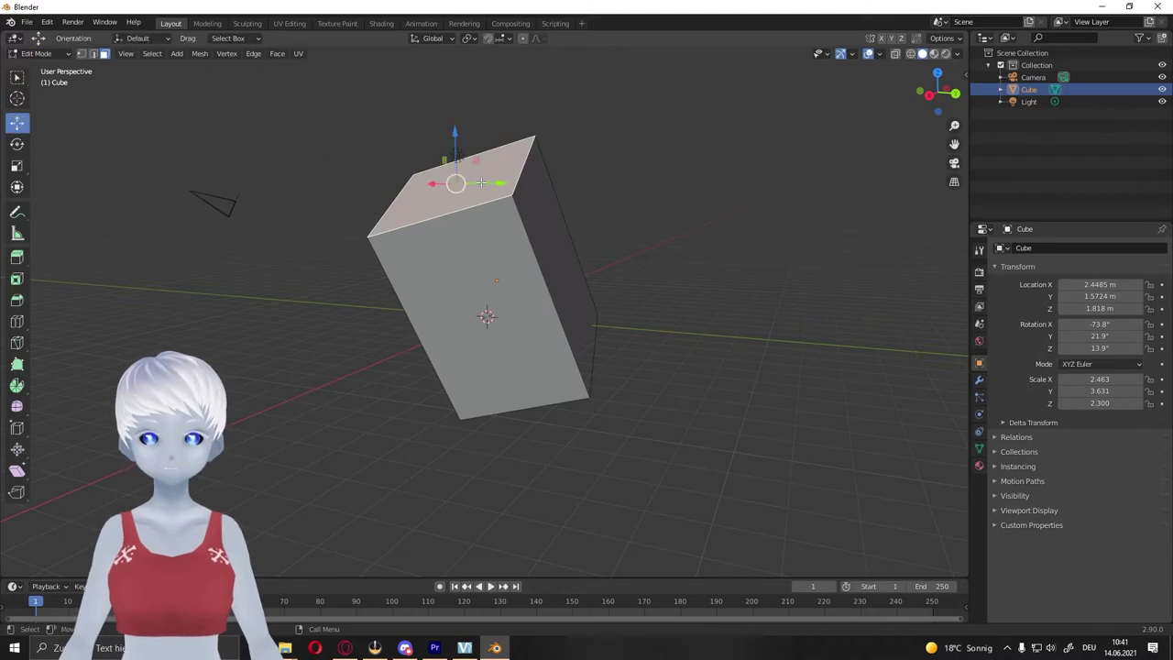
{"action": "middle_click_drag", "start_coordinate": [482, 182], "coordinate": [499, 140]}
{"action": "left_click_drag", "start_coordinate": [469, 128], "coordinate": [471, 249]}
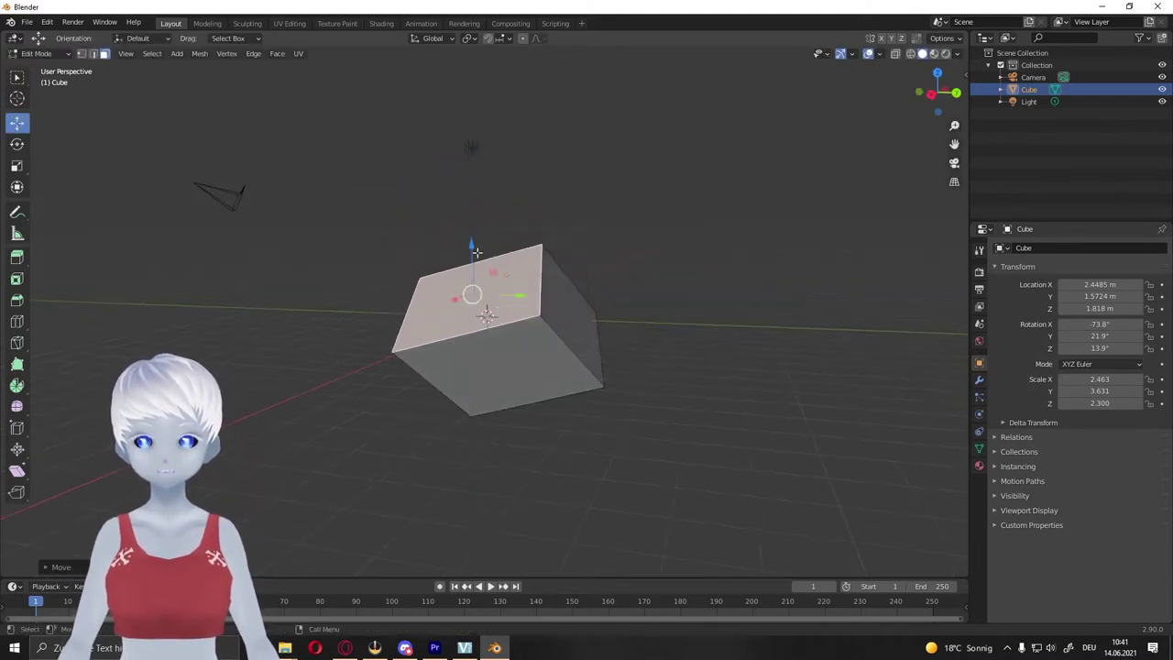
Pull a top corner vertex up into a point and rotate an edge to shape a pyramid.
{"action": "middle_click_drag", "start_coordinate": [471, 249], "coordinate": [262, 114]}
{"action": "left_click", "coordinate": [80, 53]}
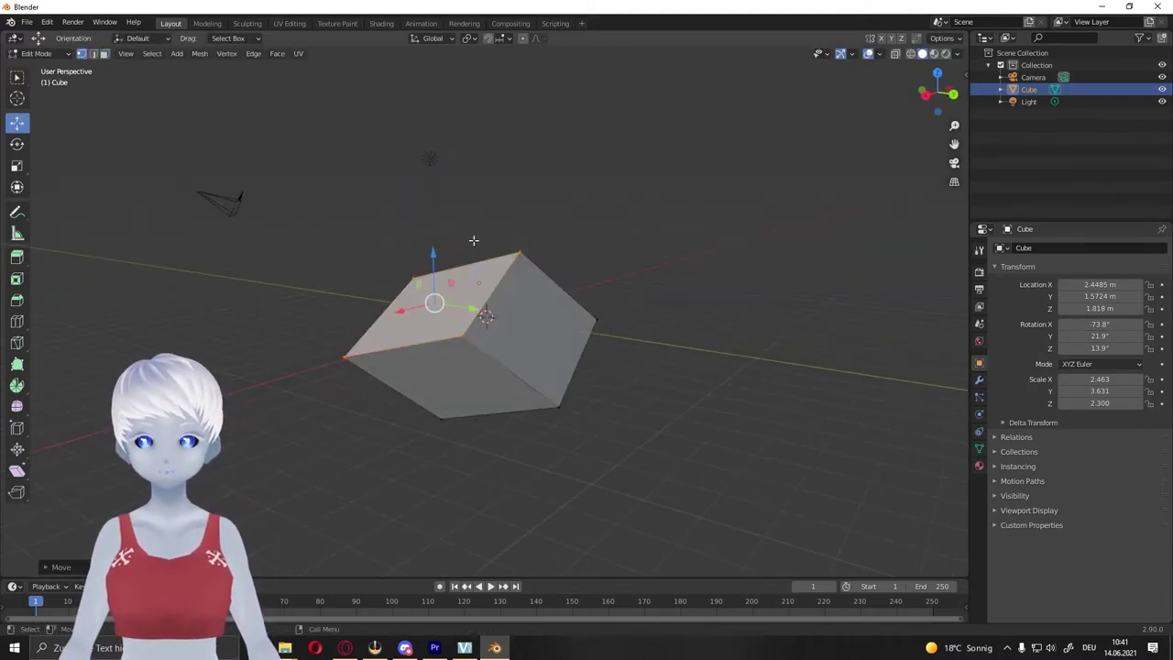
{"action": "left_click", "coordinate": [519, 252]}
{"action": "left_click_drag", "start_coordinate": [521, 220], "coordinate": [481, 120]}
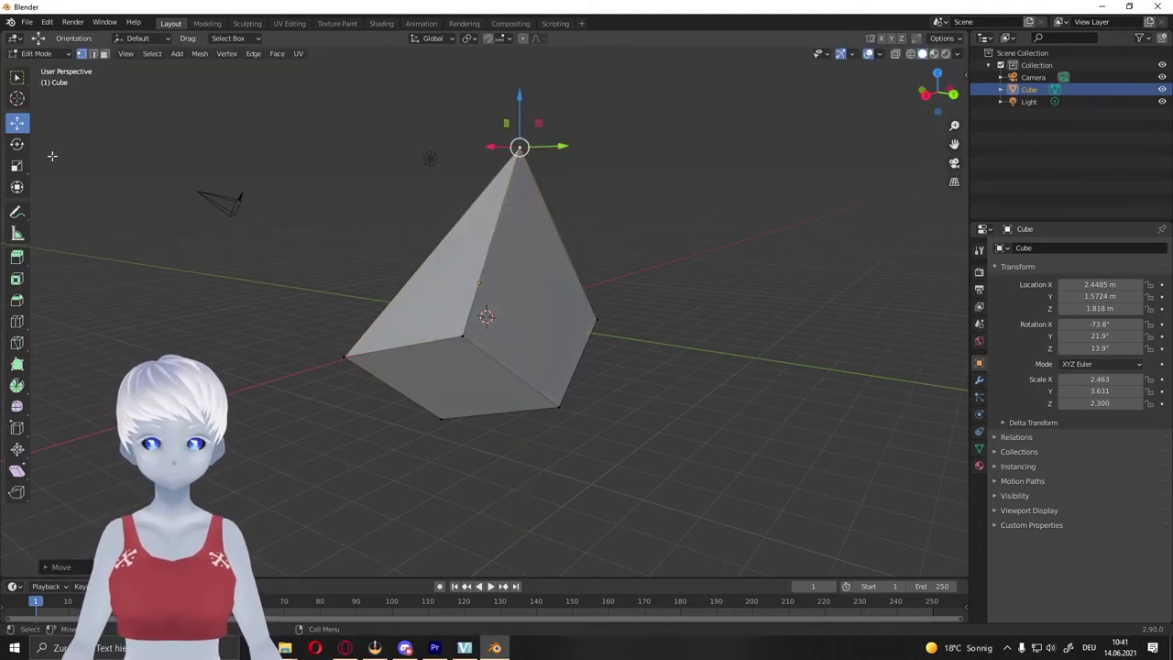
{"action": "left_click", "coordinate": [18, 144]}
{"action": "left_click", "coordinate": [92, 53]}
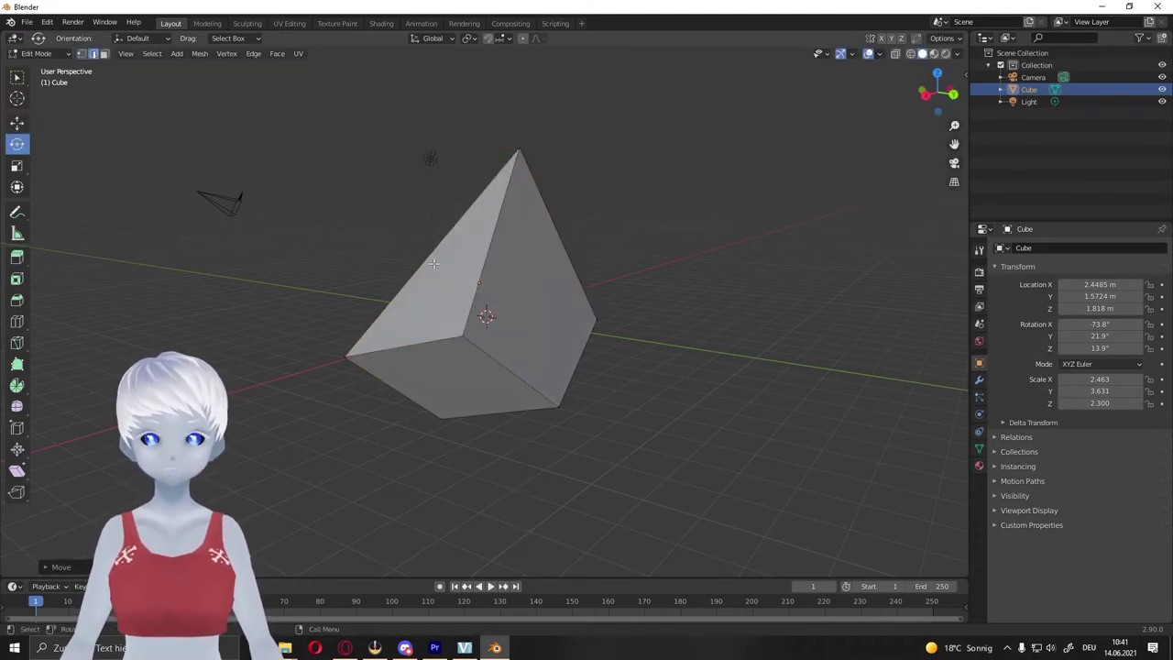
{"action": "left_click", "coordinate": [494, 239]}
{"action": "left_click_drag", "start_coordinate": [474, 216], "coordinate": [589, 290]}
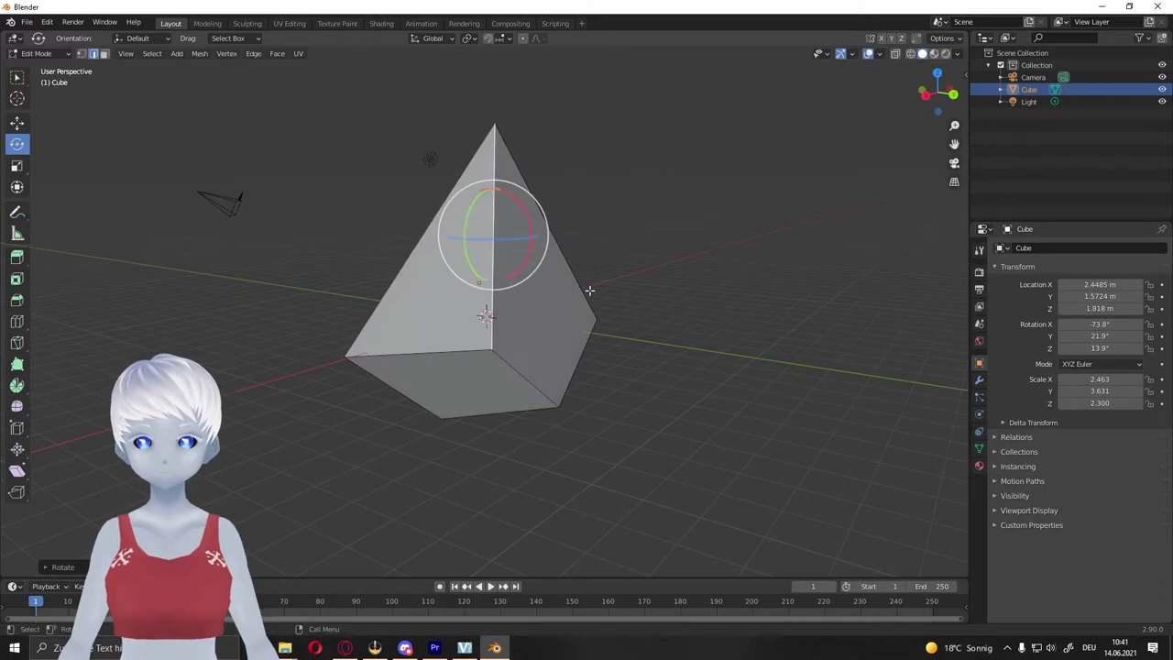
Clear the selection, inspect the pyramid from several sides, and return to Object Mode.
{"action": "mouse_move", "coordinate": [589, 290]}
{"action": "middle_mouse_down"}
{"action": "mouse_move", "coordinate": [665, 291]}
{"action": "mouse_move", "coordinate": [332, 186]}
{"action": "middle_mouse_up"}
{"action": "left_click", "coordinate": [142, 121]}
{"action": "left_click", "coordinate": [18, 123]}
{"action": "middle_click_drag", "start_coordinate": [367, 229], "coordinate": [501, 248]}
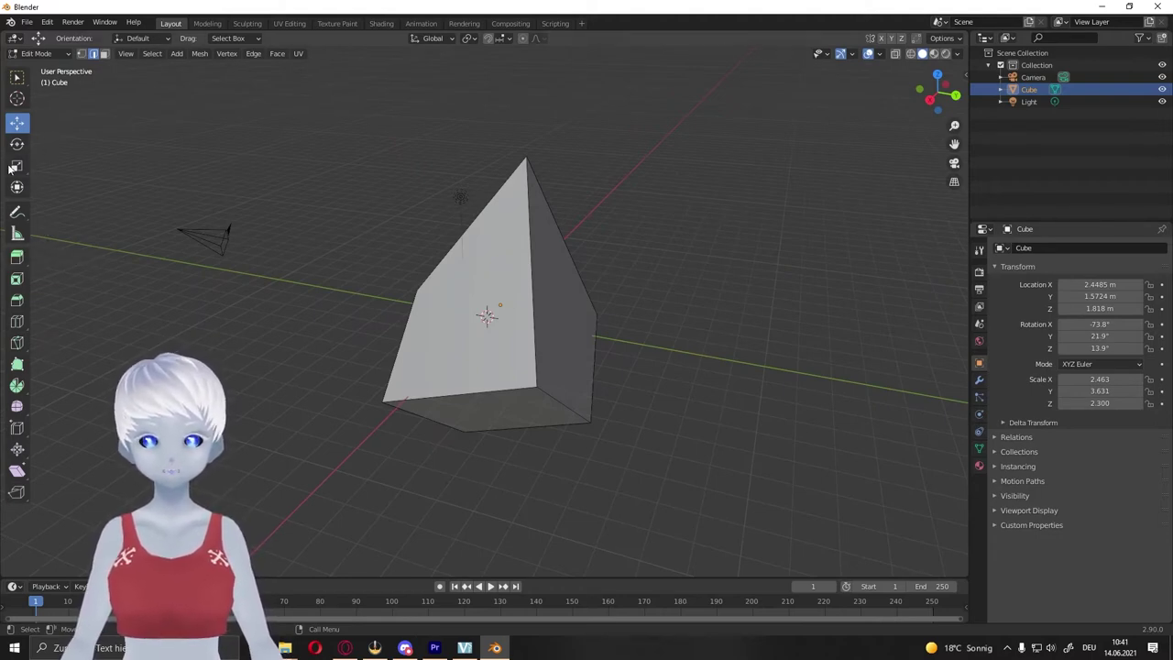
{"action": "middle_click_drag", "start_coordinate": [37, 170], "coordinate": [287, 157]}
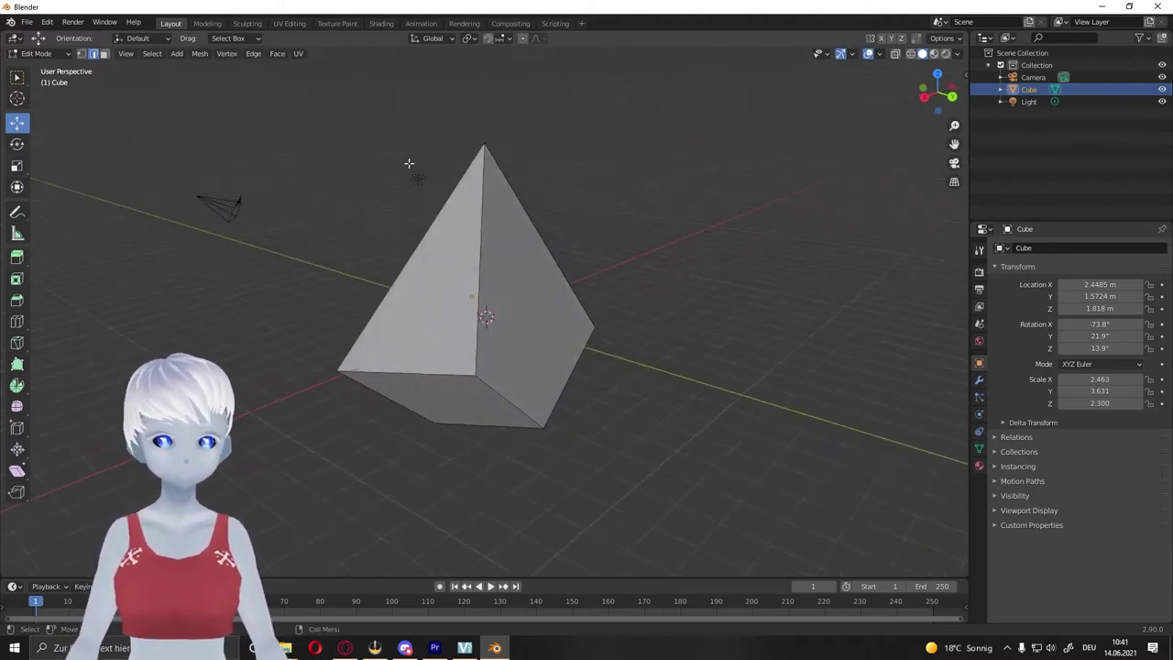
{"action": "mouse_move", "coordinate": [432, 165]}
{"action": "middle_mouse_down"}
{"action": "mouse_move", "coordinate": [388, 131]}
{"action": "mouse_move", "coordinate": [502, 190]}
{"action": "mouse_move", "coordinate": [640, 225]}
{"action": "mouse_move", "coordinate": [608, 213]}
{"action": "middle_mouse_up"}
{"action": "key", "text": "Tab"}
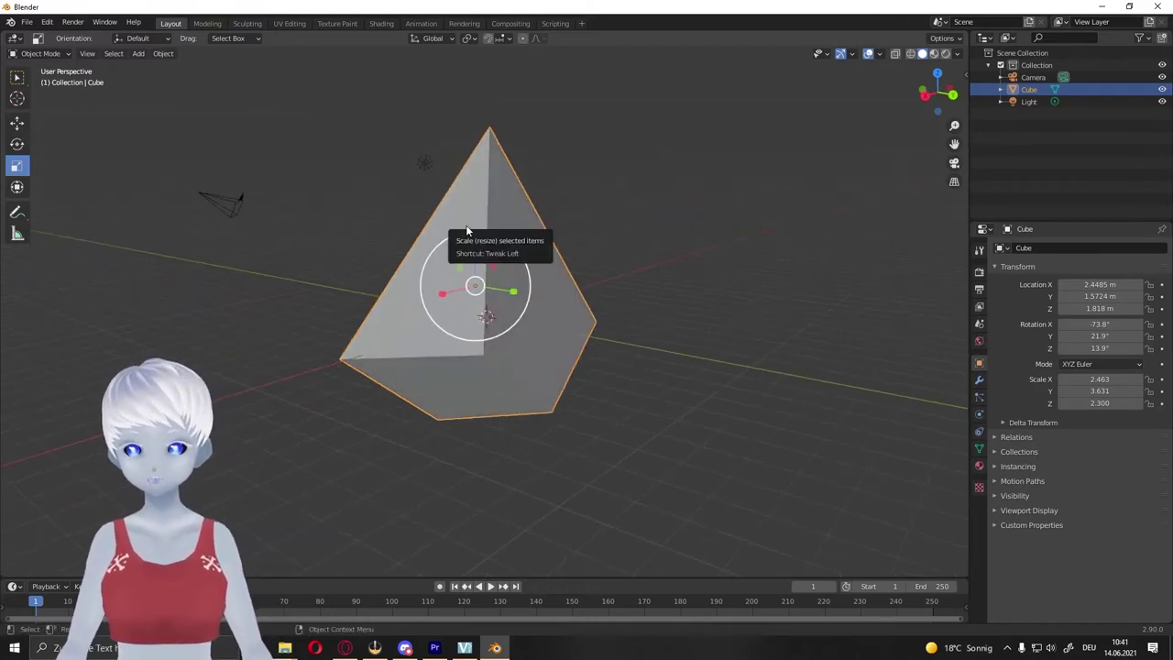
Delete the pyramid object and look through the File > Import formats.
{"action": "key", "text": "Delete"}
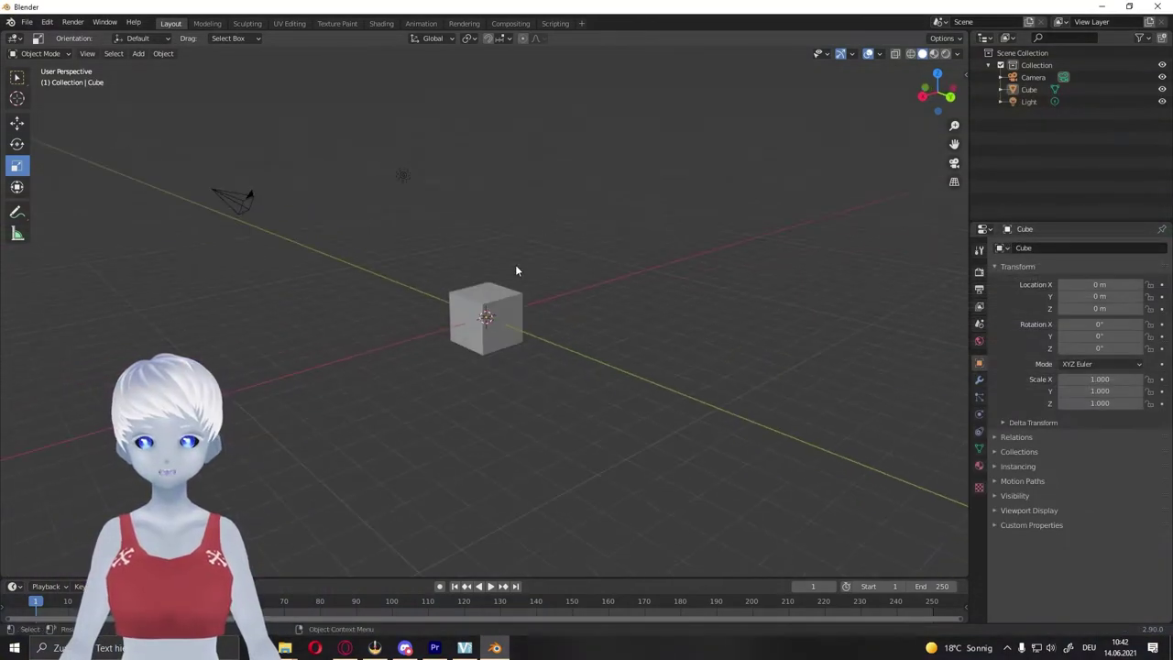
{"action": "left_click", "coordinate": [24, 23]}
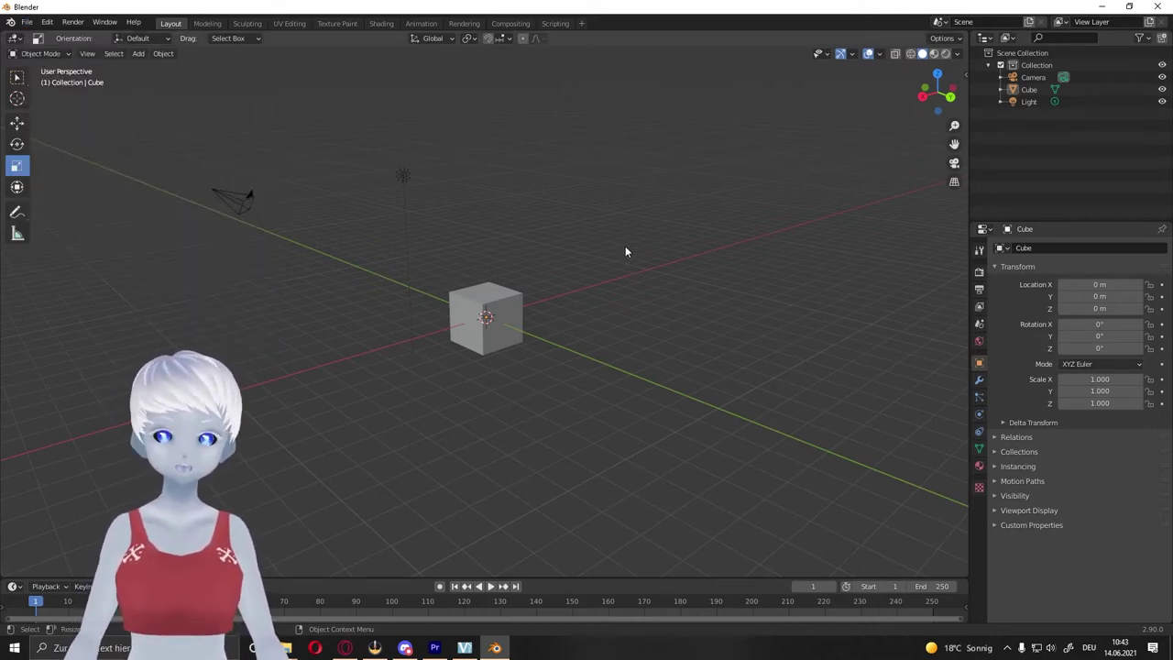
{"action": "mouse_move", "coordinate": [625, 251]}
{"action": "middle_mouse_down"}
{"action": "mouse_move", "coordinate": [581, 275]}
{"action": "mouse_move", "coordinate": [668, 259]}
{"action": "mouse_move", "coordinate": [616, 266]}
{"action": "middle_mouse_up"}
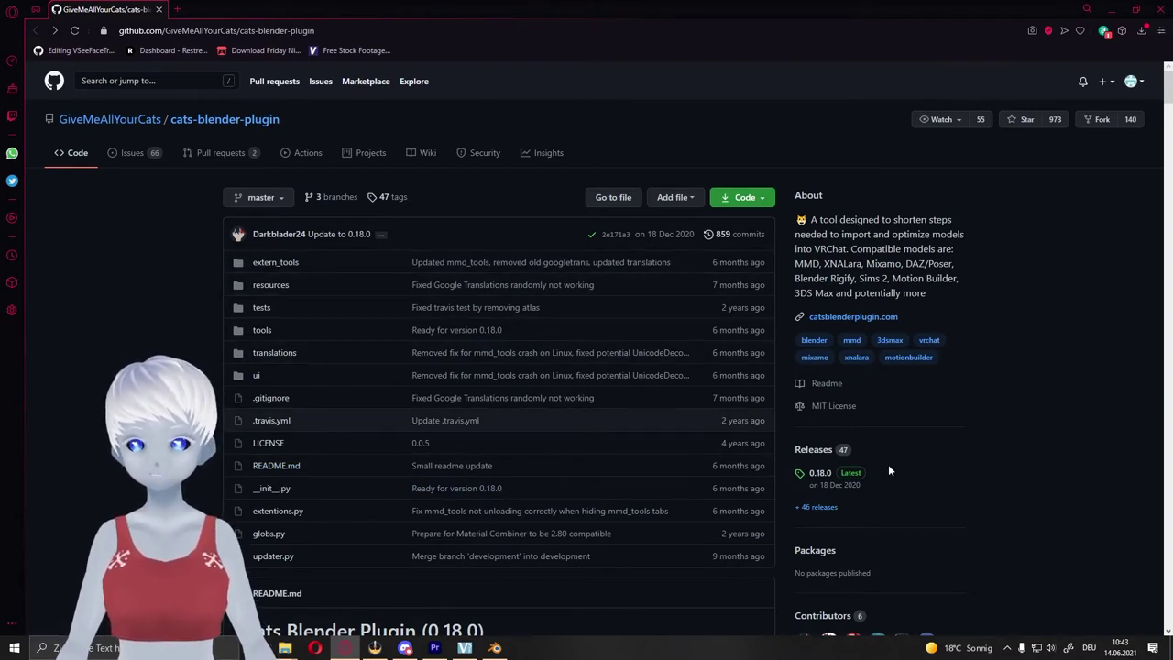
Download cats-blender-plugin-0-18-0.zip from the 0.18.0 release assets and show it in its folder.
{"action": "left_click", "coordinate": [820, 475]}
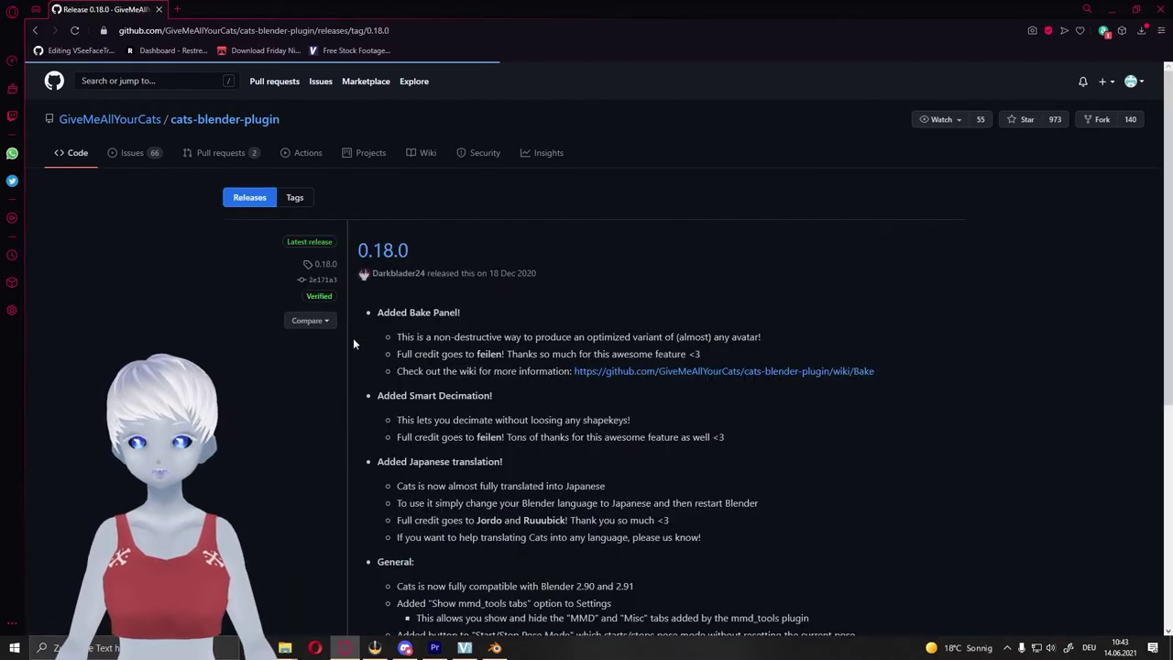
{"action": "scroll", "coordinate": [354, 342], "scroll_direction": "down", "scroll_amount": 1}
{"action": "scroll", "coordinate": [355, 342], "scroll_direction": "down", "scroll_amount": 4}
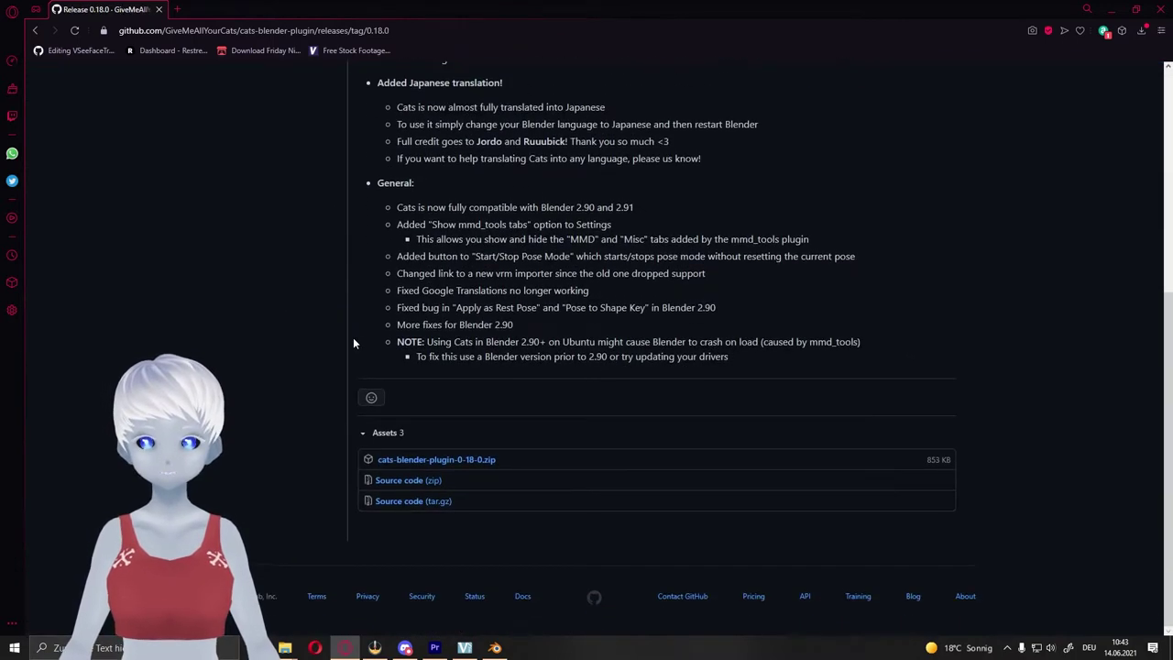
{"action": "left_click", "coordinate": [441, 465]}
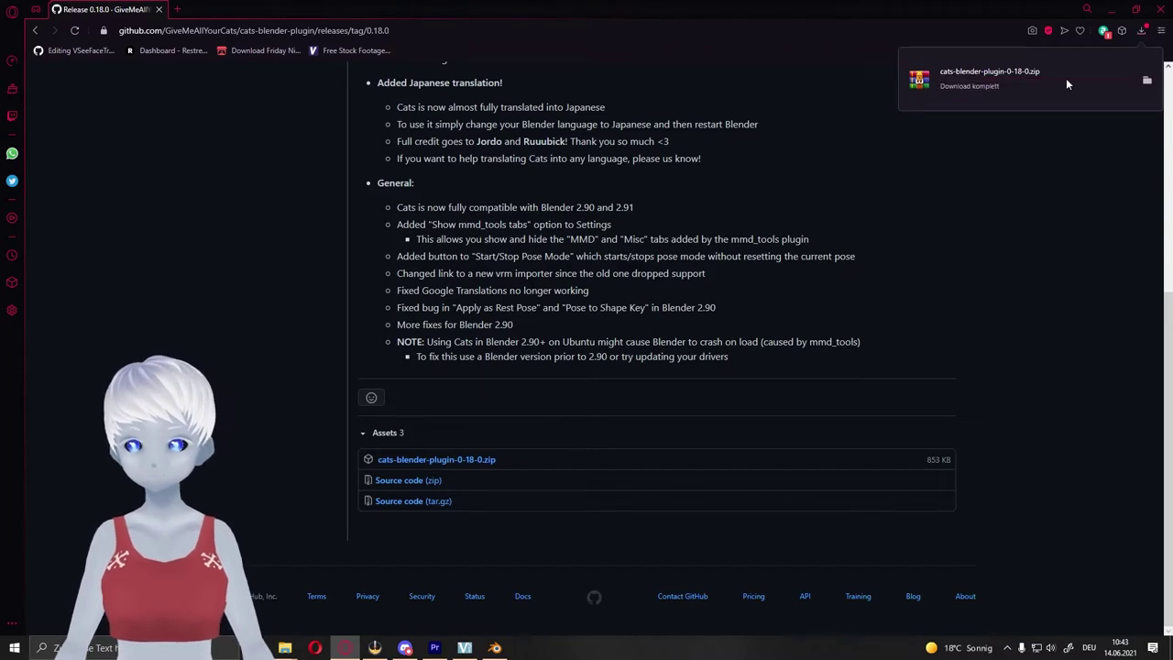
{"action": "left_click", "coordinate": [1147, 84]}
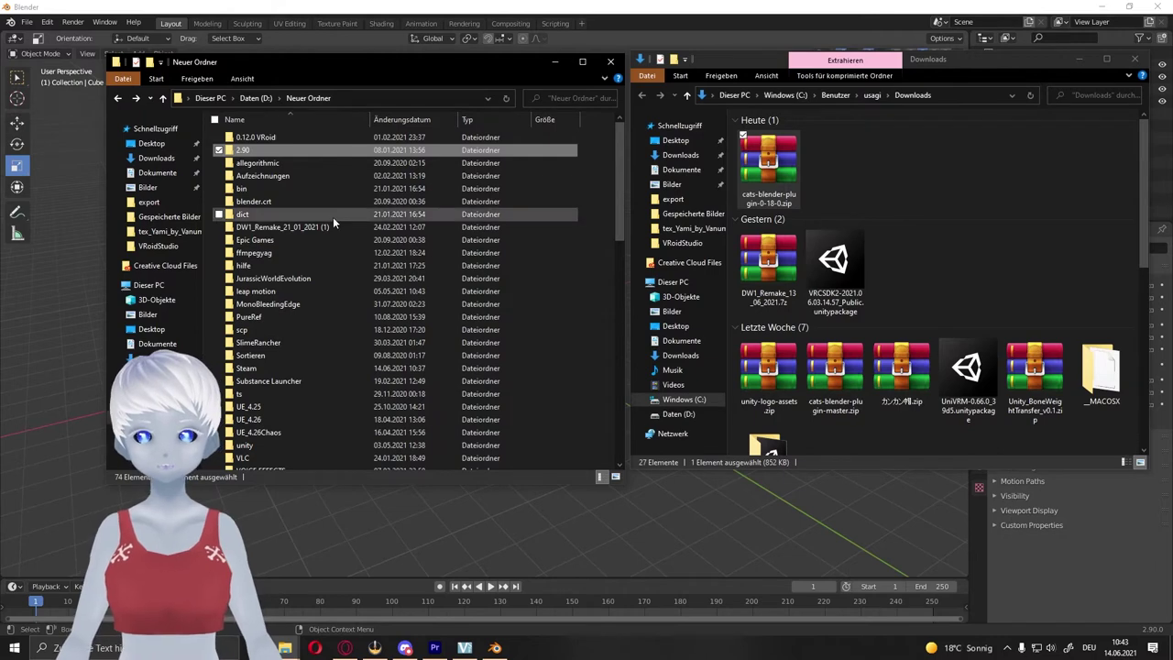
{"action": "mouse_move", "coordinate": [244, 150]}
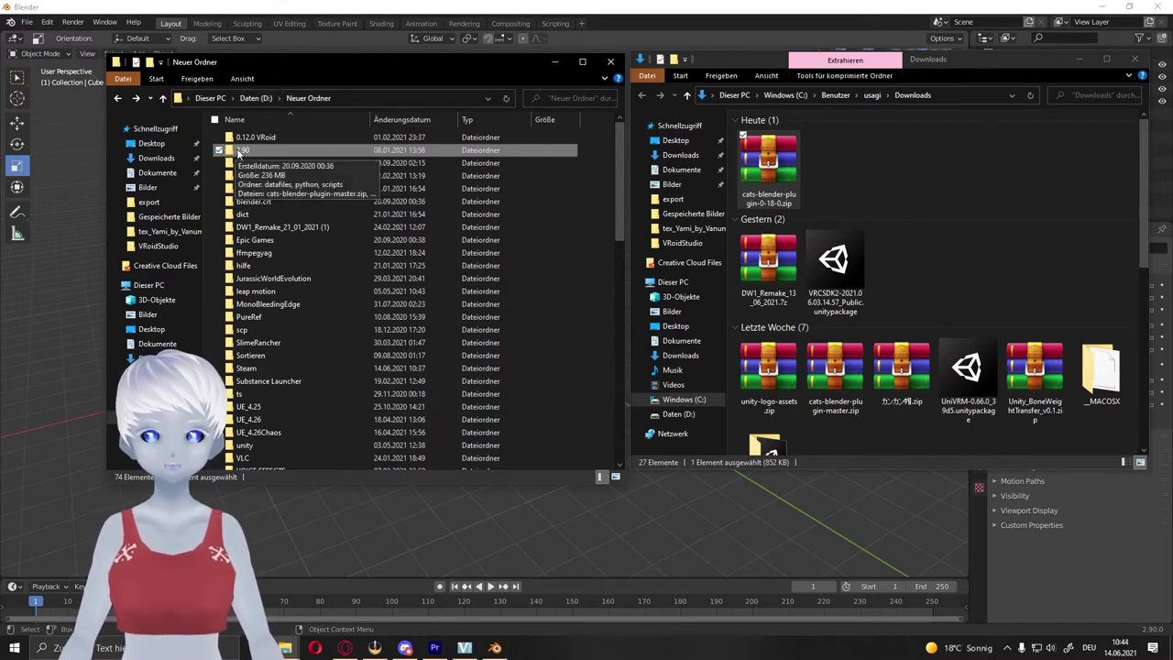
Check the D:\Neuer Ordner\2.90 folder, then close both Explorer windows.
{"action": "double_click", "coordinate": [262, 152]}
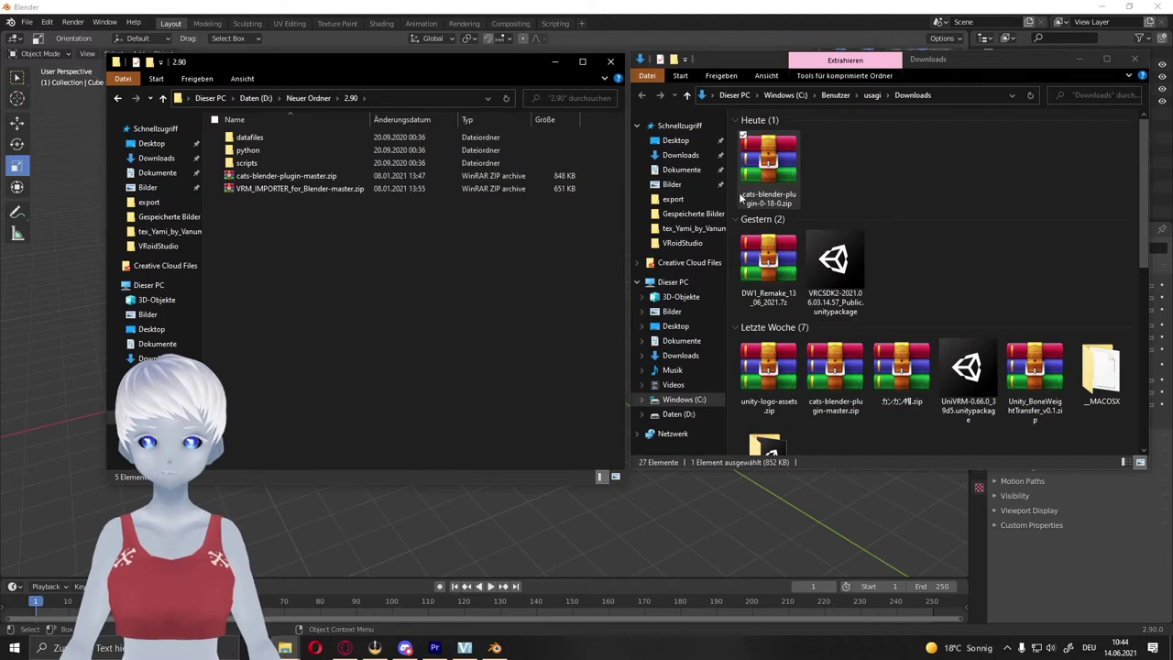
{"action": "left_click", "coordinate": [1135, 58]}
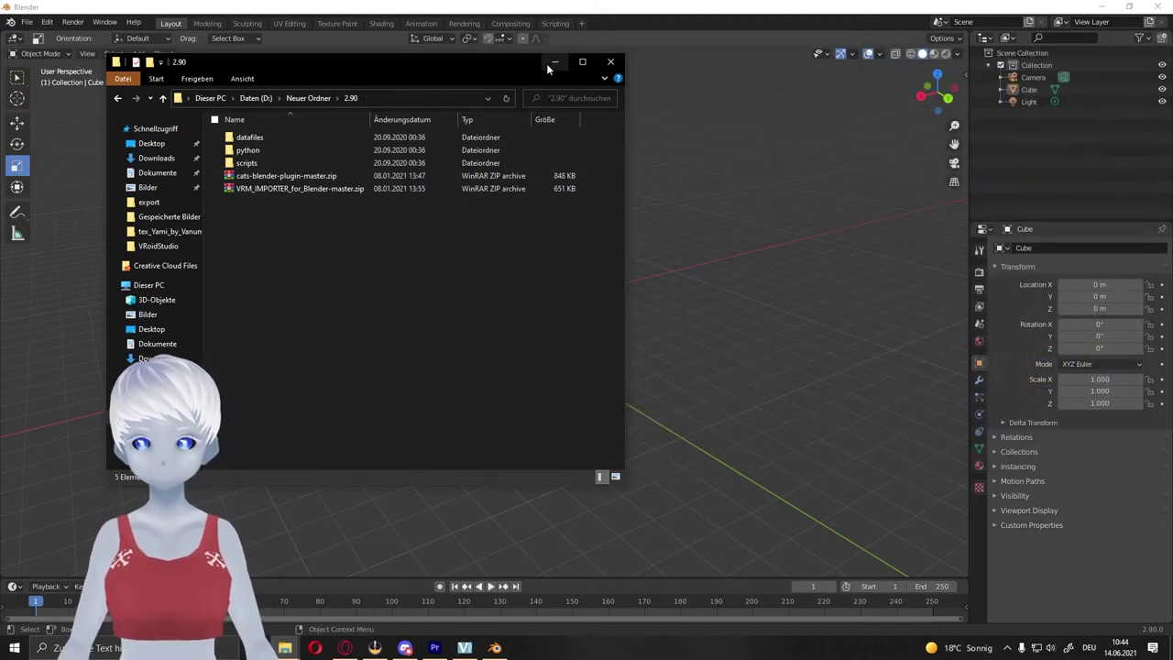
{"action": "left_click", "coordinate": [613, 60]}
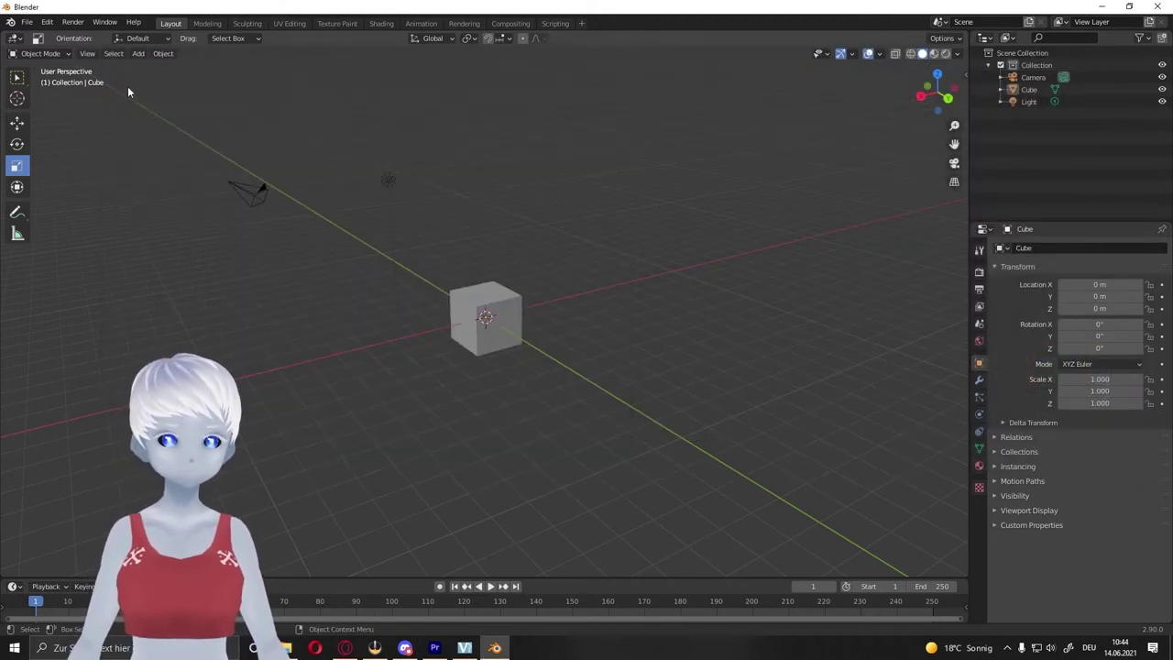
{"action": "left_click", "coordinate": [47, 22]}
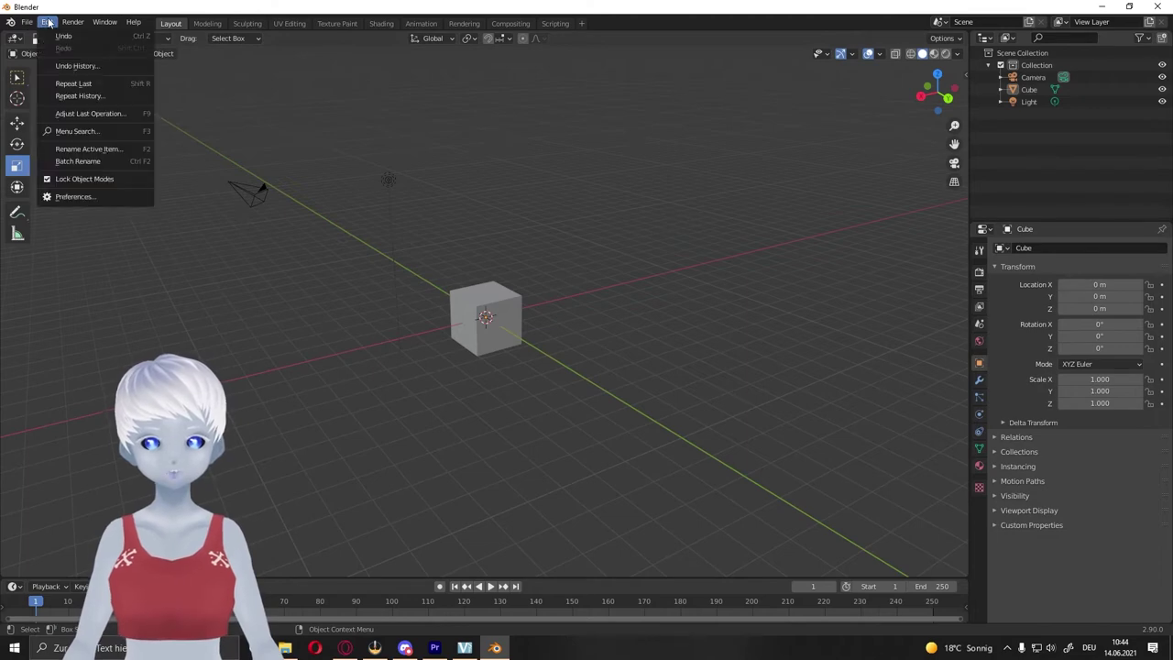
{"action": "left_click", "coordinate": [90, 194]}
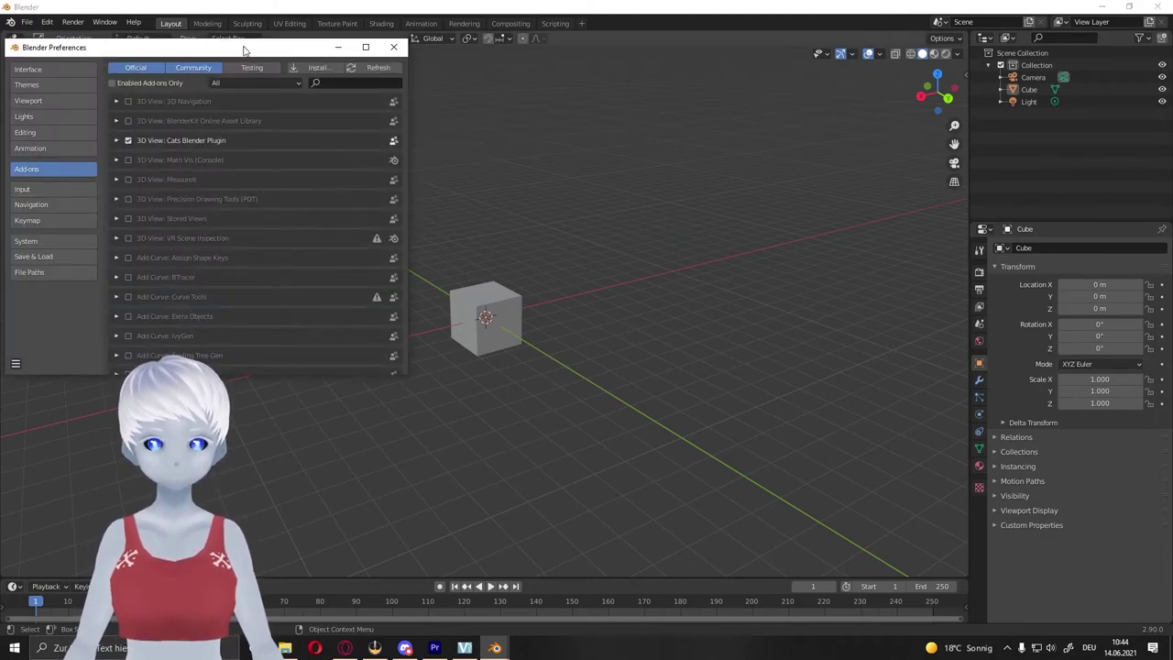
{"action": "left_click_drag", "start_coordinate": [244, 50], "coordinate": [583, 110]}
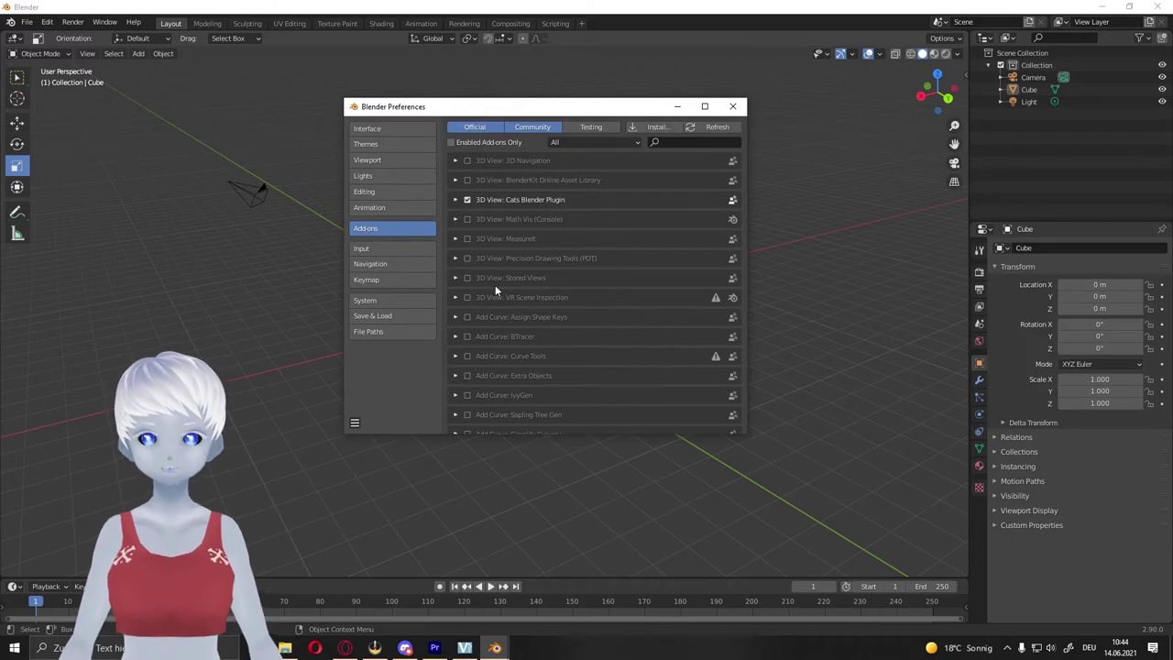
{"action": "left_click", "coordinate": [677, 143]}
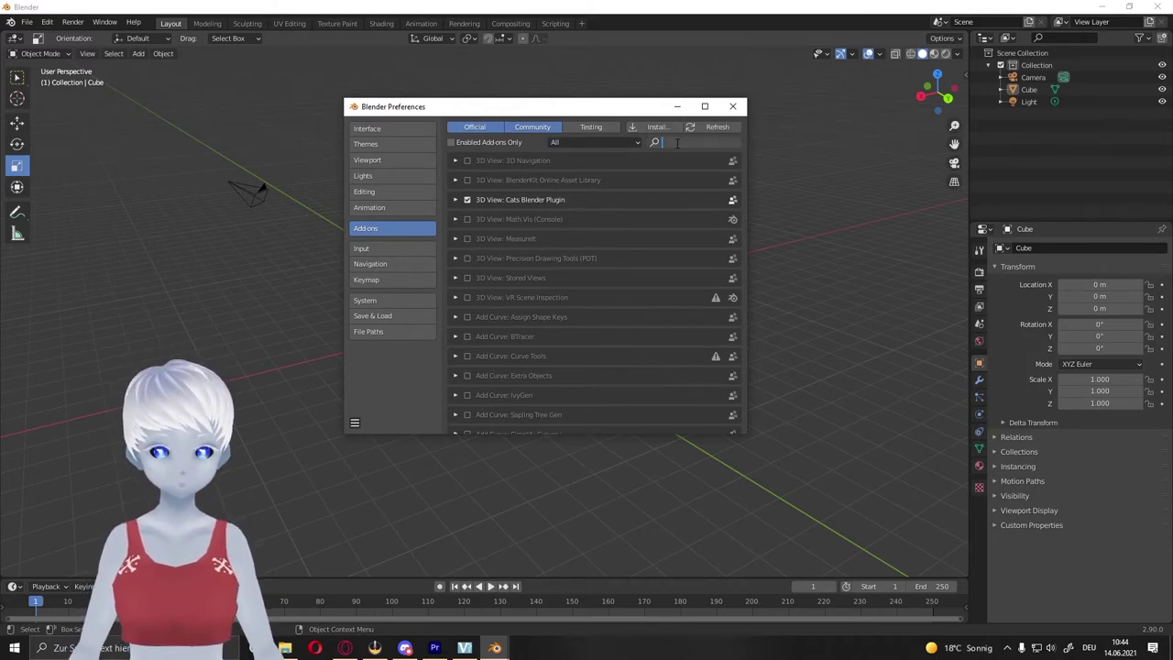
{"action": "type", "text": "cat"}
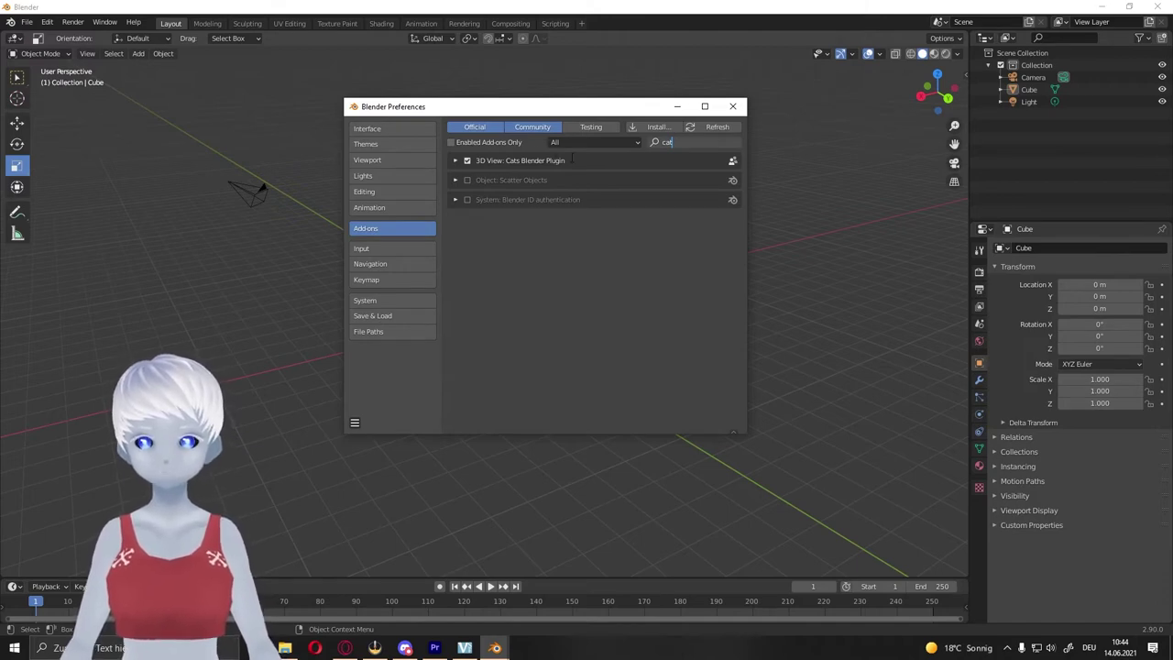
{"action": "key", "text": "Return"}
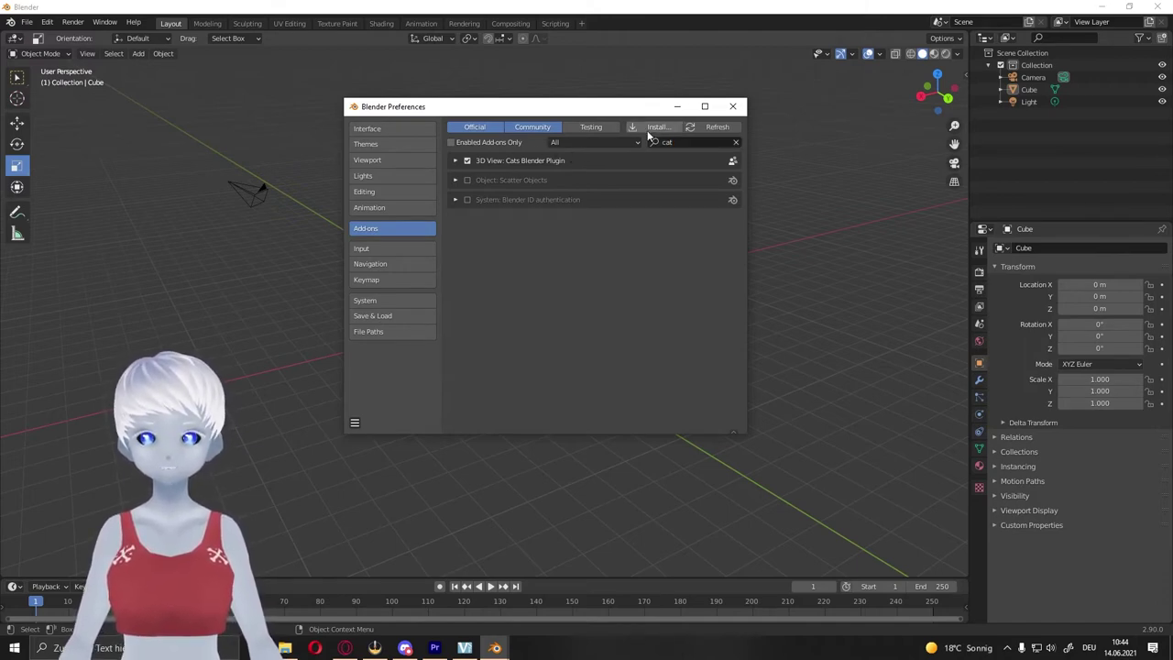
{"action": "left_click", "coordinate": [652, 127]}
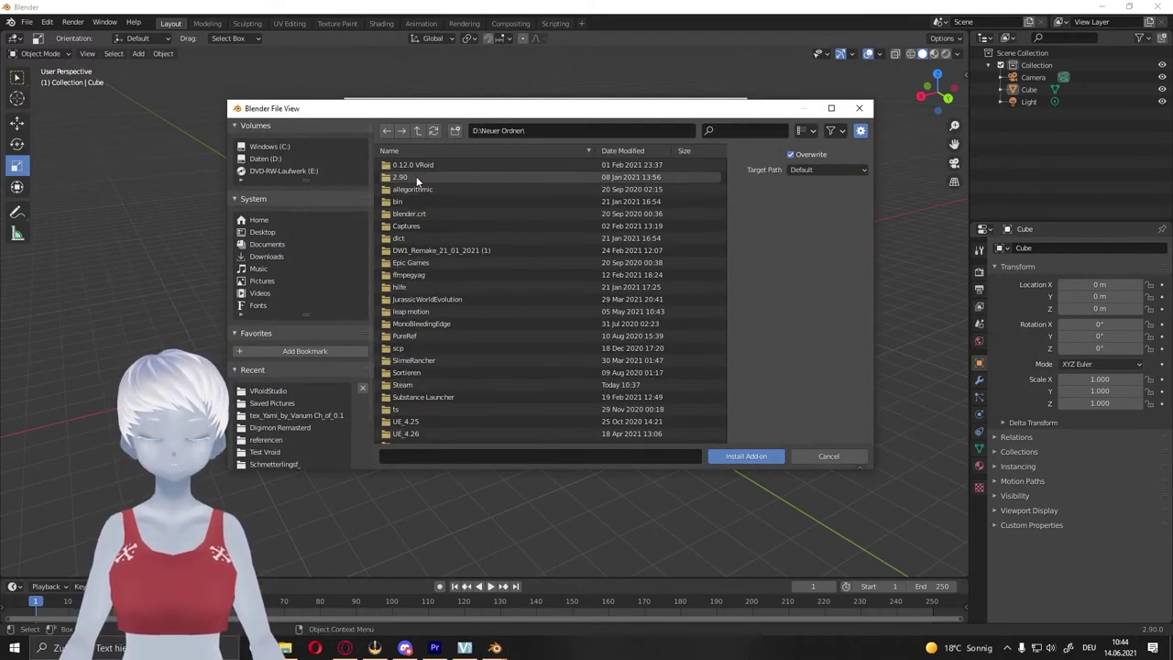
{"action": "left_click", "coordinate": [417, 179]}
{"action": "double_click", "coordinate": [417, 179]}
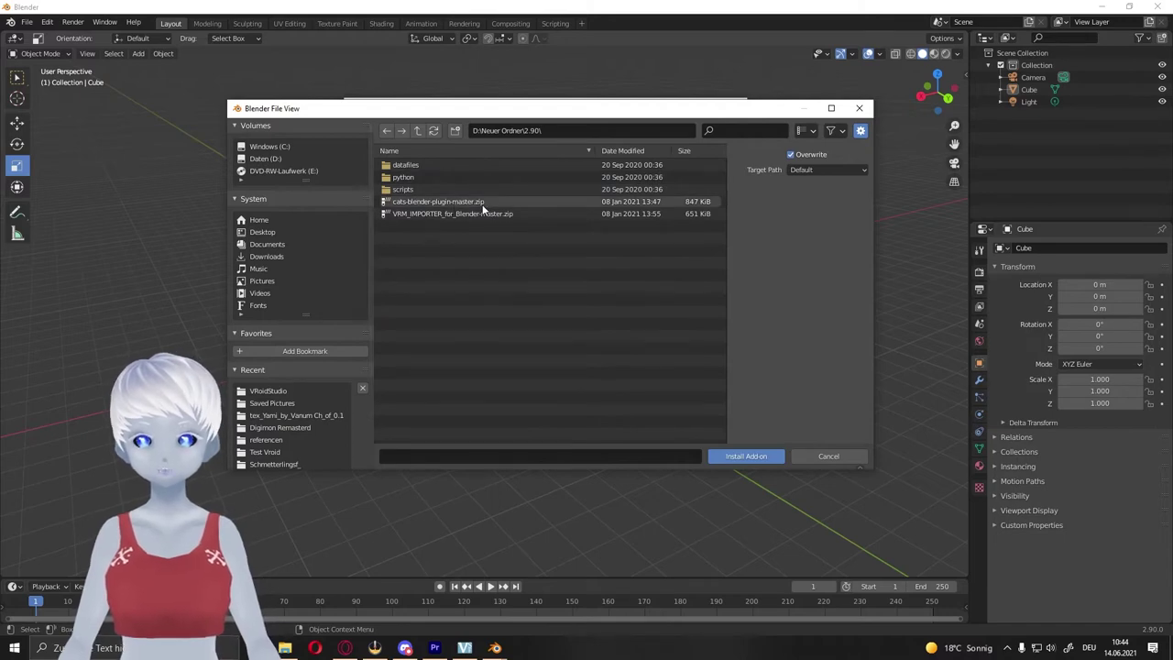
{"action": "left_click", "coordinate": [829, 458]}
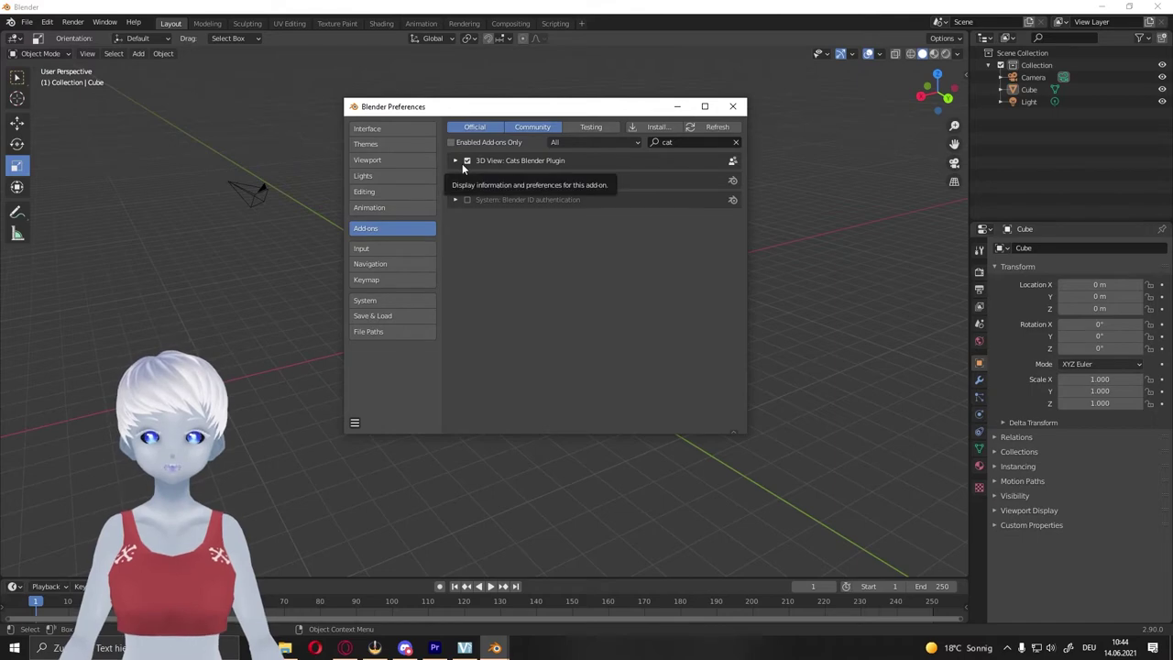
{"action": "left_click", "coordinate": [732, 107]}
Open the CATS sidebar panel and delete the default cube.
{"action": "mouse_move", "coordinate": [732, 218]}
{"action": "middle_mouse_down"}
{"action": "mouse_move", "coordinate": [603, 226]}
{"action": "mouse_move", "coordinate": [671, 207]}
{"action": "mouse_move", "coordinate": [638, 230]}
{"action": "middle_mouse_up"}
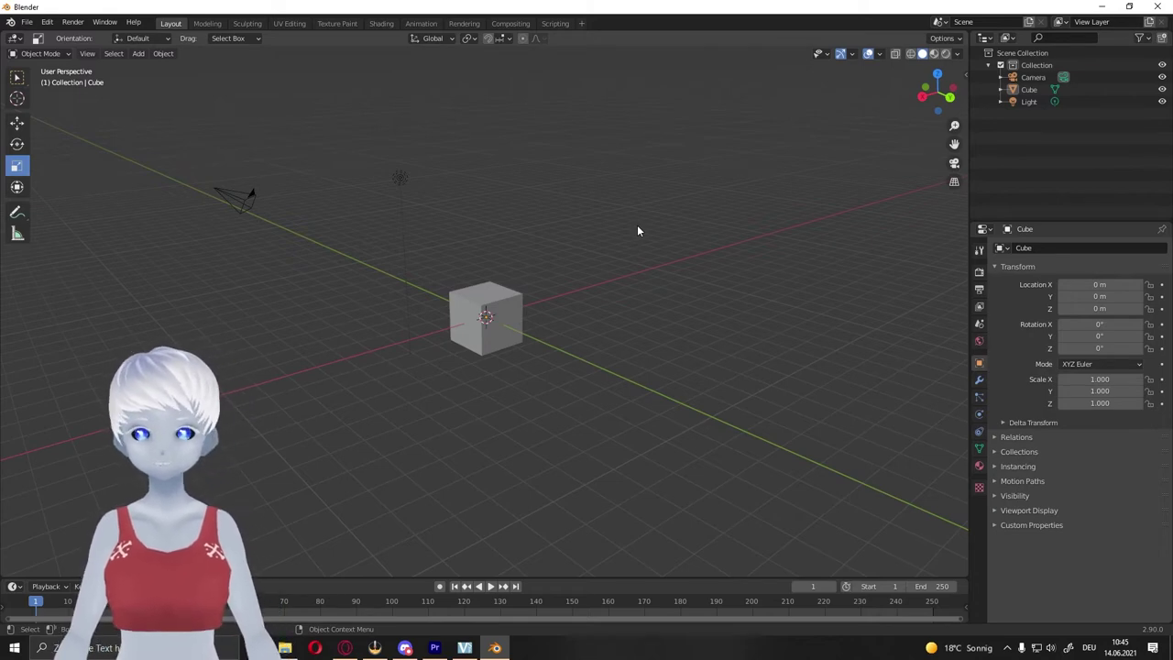
{"action": "mouse_move", "coordinate": [660, 248]}
{"action": "middle_mouse_down"}
{"action": "mouse_move", "coordinate": [639, 238]}
{"action": "mouse_move", "coordinate": [654, 249]}
{"action": "middle_mouse_up"}
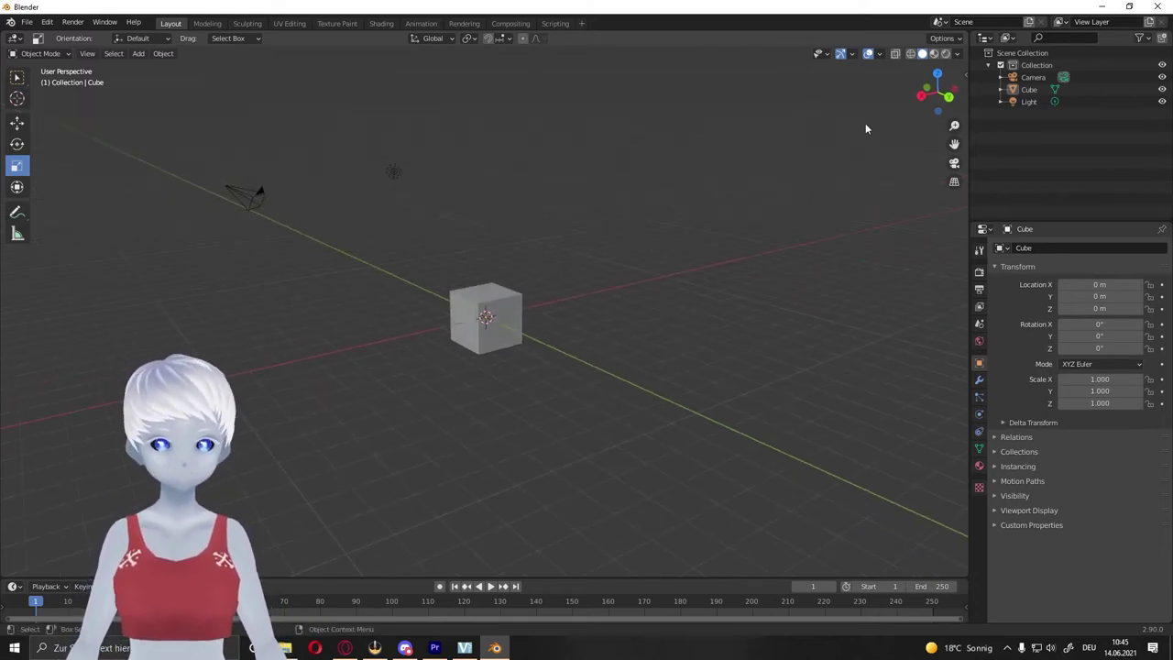
{"action": "mouse_move", "coordinate": [970, 74]}
{"action": "left_mouse_down"}
{"action": "mouse_move", "coordinate": [882, 77]}
{"action": "mouse_move", "coordinate": [966, 76]}
{"action": "mouse_move", "coordinate": [794, 138]}
{"action": "left_mouse_up"}
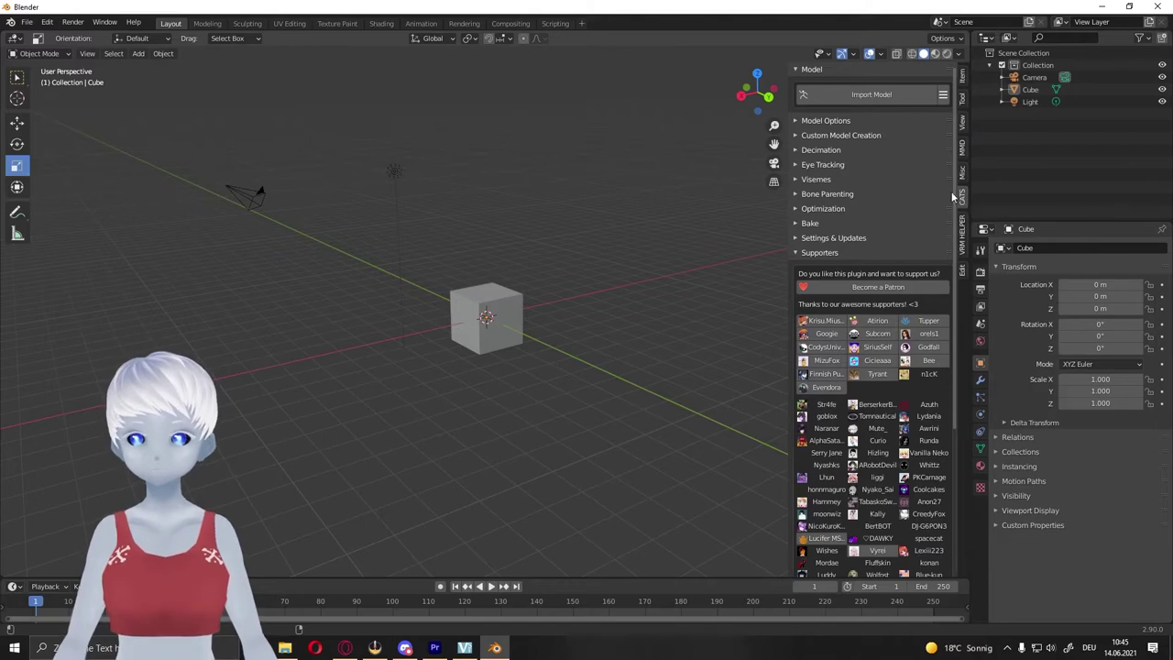
{"action": "left_click", "coordinate": [499, 303]}
{"action": "key", "text": "x"}
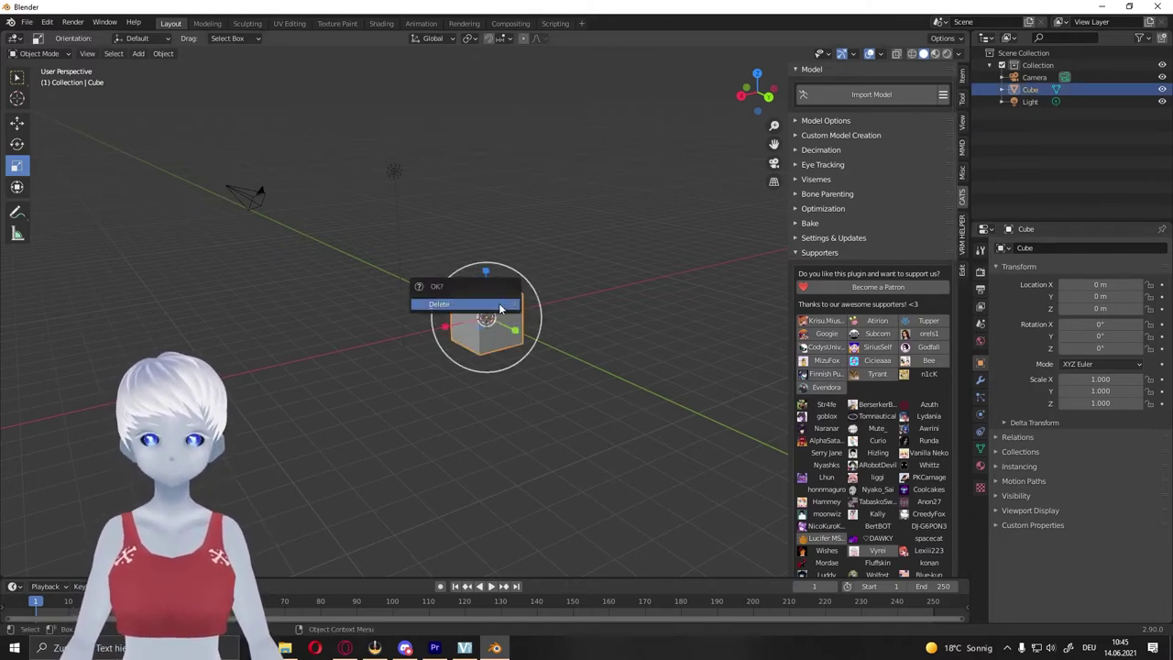
{"action": "left_click", "coordinate": [499, 303]}
Import D:\VRoidStudio\Nora.vrm through the CATS Import Model button.
{"action": "left_click", "coordinate": [878, 95]}
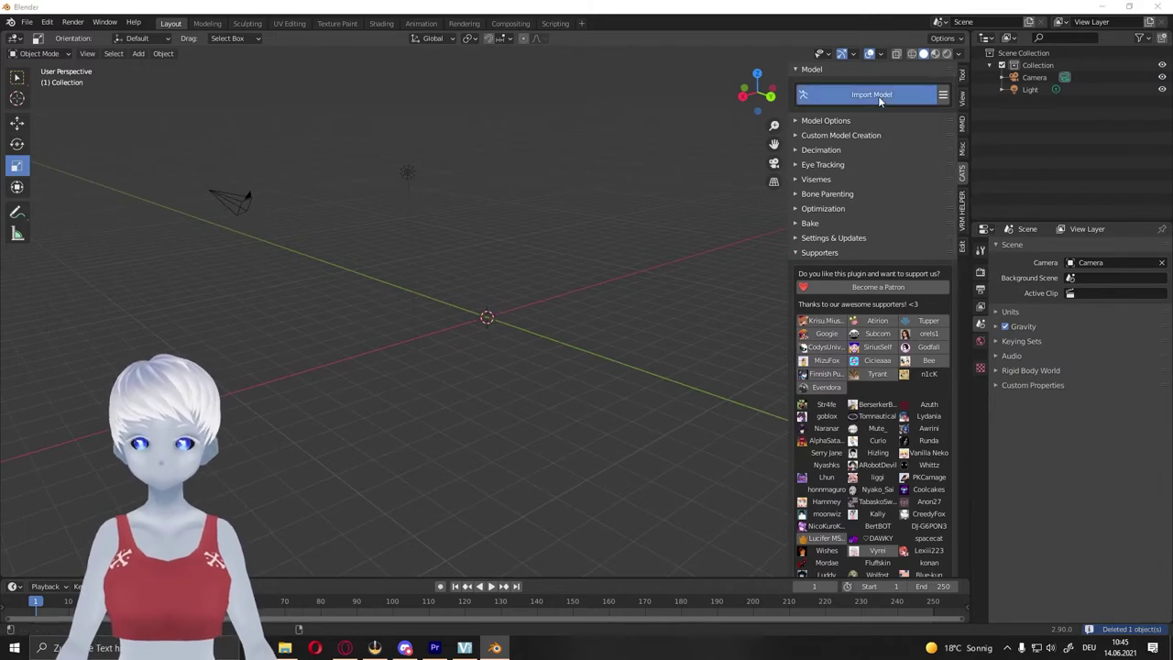
{"action": "left_click", "coordinate": [309, 441]}
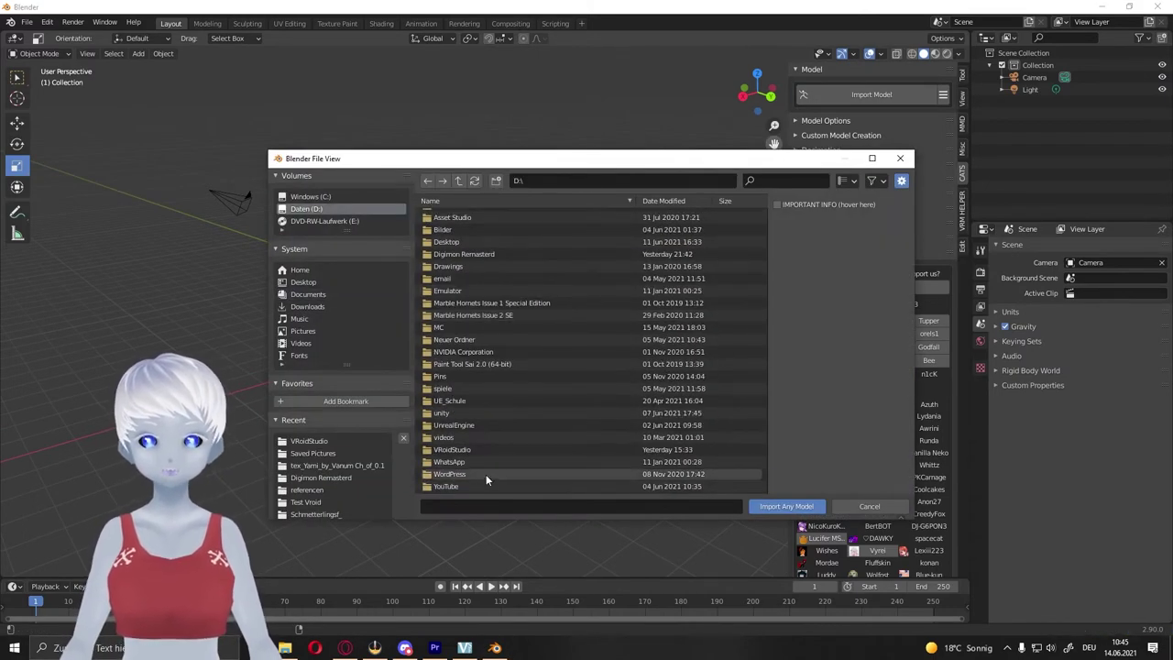
{"action": "scroll", "coordinate": [486, 403], "scroll_direction": "down", "scroll_amount": 3}
{"action": "scroll", "coordinate": [495, 386], "scroll_direction": "down", "scroll_amount": 2}
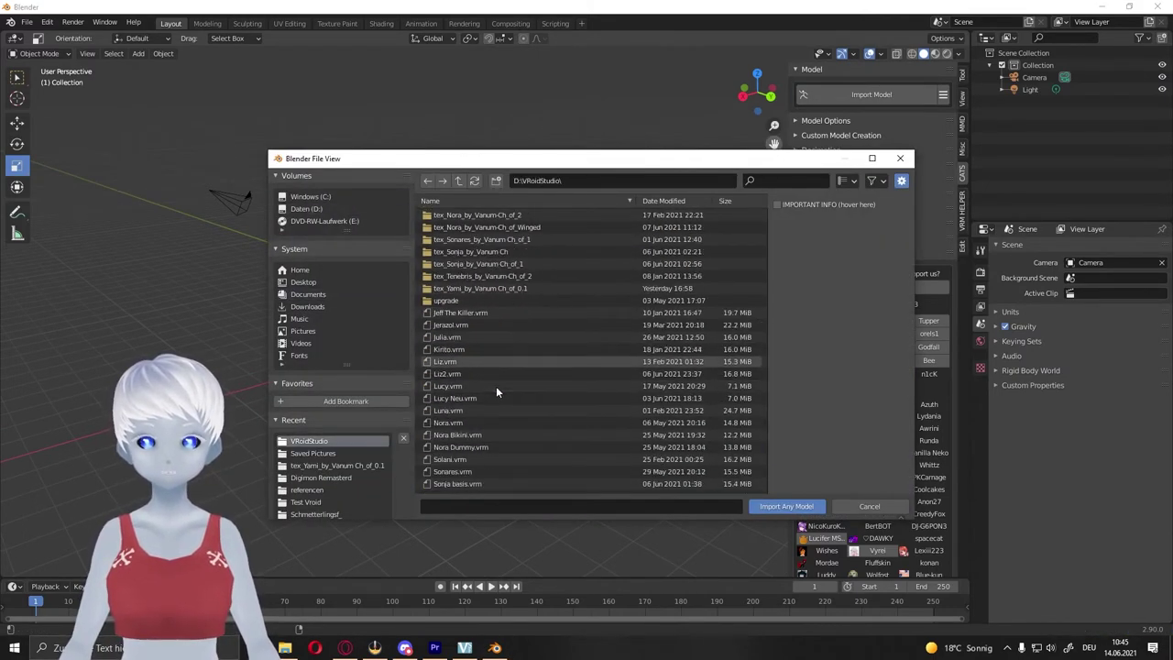
{"action": "scroll", "coordinate": [490, 400], "scroll_direction": "down", "scroll_amount": 1}
{"action": "left_click", "coordinate": [489, 419]}
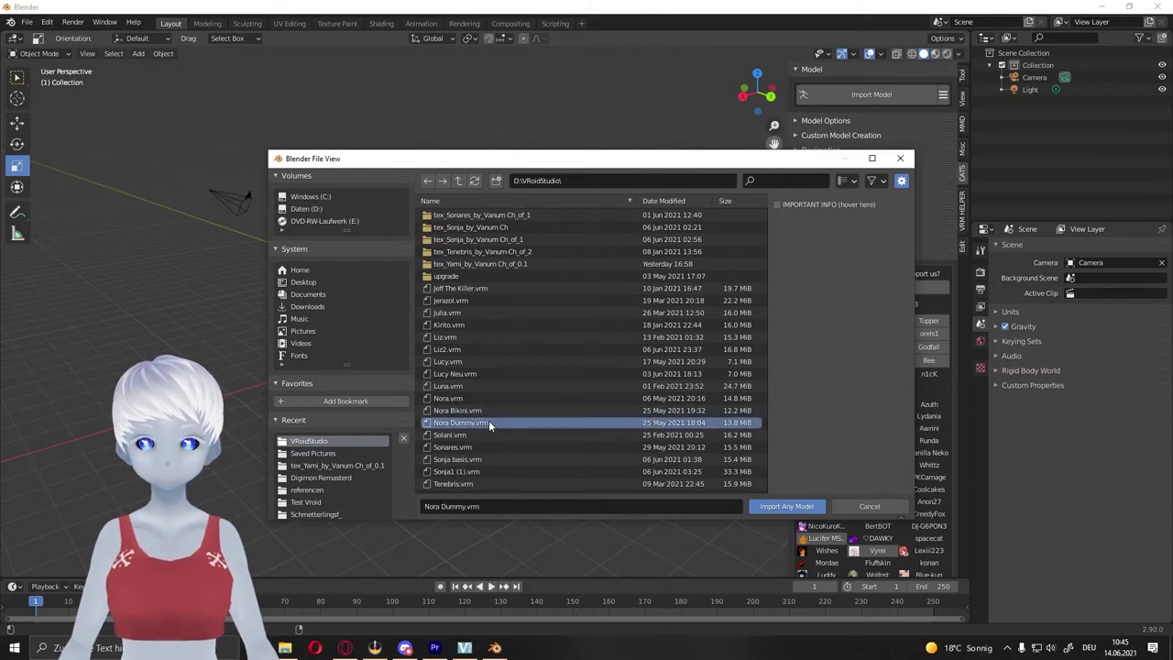
{"action": "left_click", "coordinate": [478, 399]}
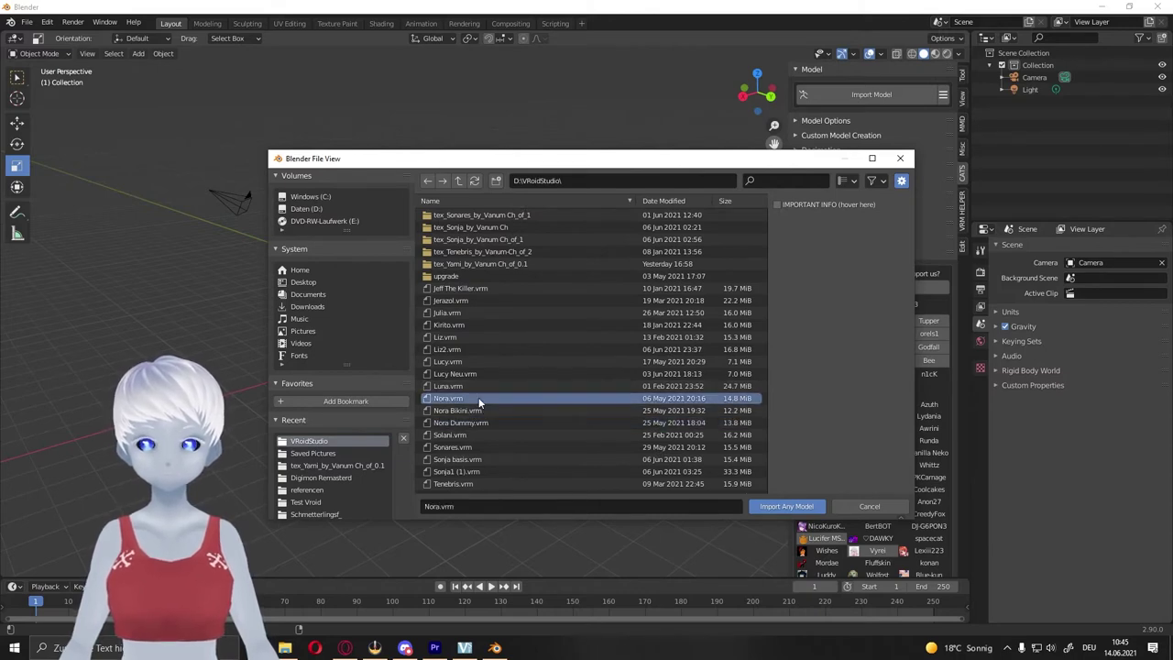
{"action": "left_click", "coordinate": [788, 506]}
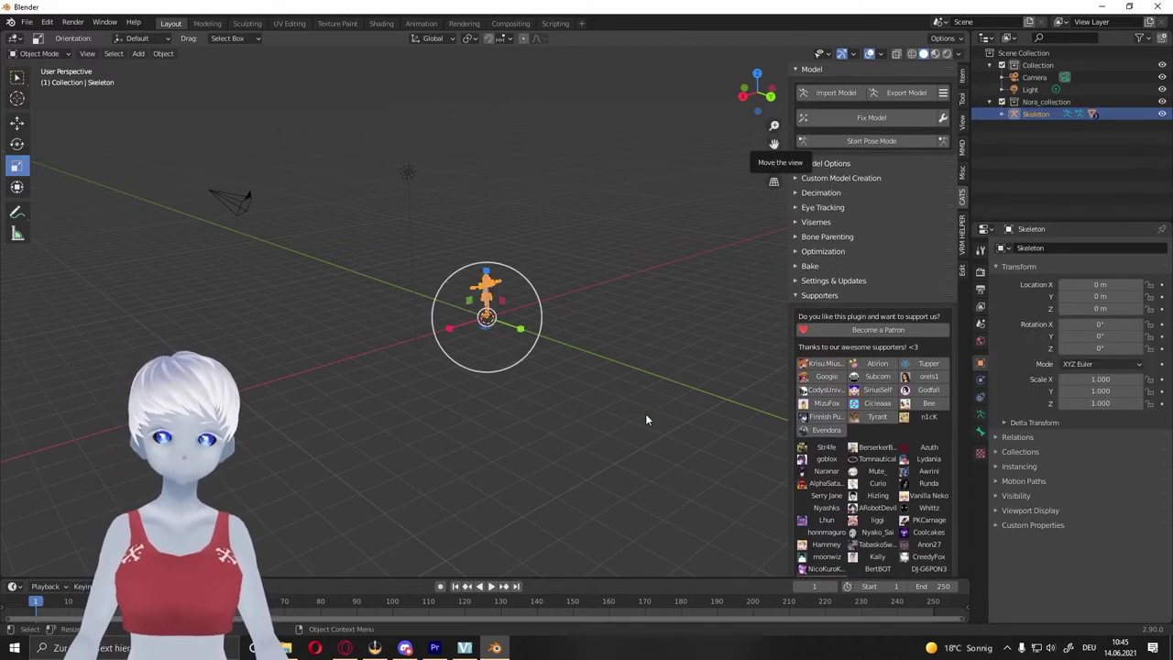
Show the model in Material Preview, zoom in, and expand Skeleton to list Armature and .baked meshes.
{"action": "mouse_move", "coordinate": [626, 328]}
{"action": "middle_mouse_down"}
{"action": "mouse_move", "coordinate": [614, 330]}
{"action": "mouse_move", "coordinate": [689, 321]}
{"action": "mouse_move", "coordinate": [577, 322]}
{"action": "mouse_move", "coordinate": [615, 318]}
{"action": "mouse_move", "coordinate": [539, 284]}
{"action": "mouse_move", "coordinate": [639, 321]}
{"action": "mouse_move", "coordinate": [559, 264]}
{"action": "mouse_move", "coordinate": [583, 348]}
{"action": "mouse_move", "coordinate": [617, 342]}
{"action": "middle_mouse_up"}
{"action": "left_click", "coordinate": [563, 265]}
{"action": "left_click", "coordinate": [617, 342]}
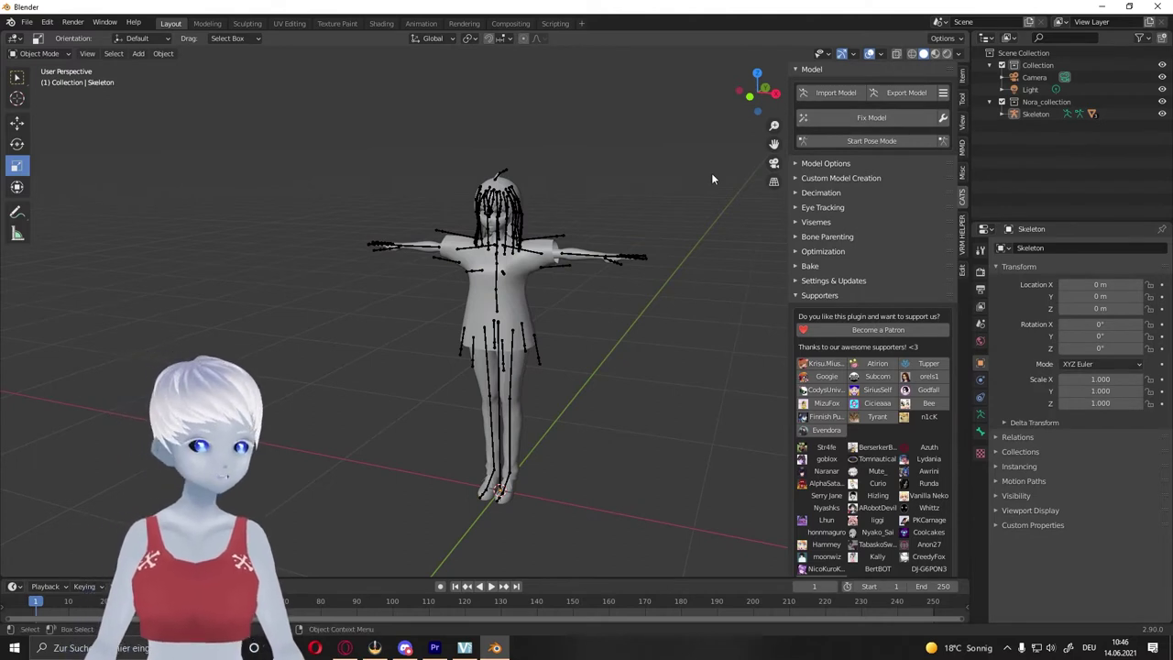
{"action": "left_click", "coordinate": [935, 55]}
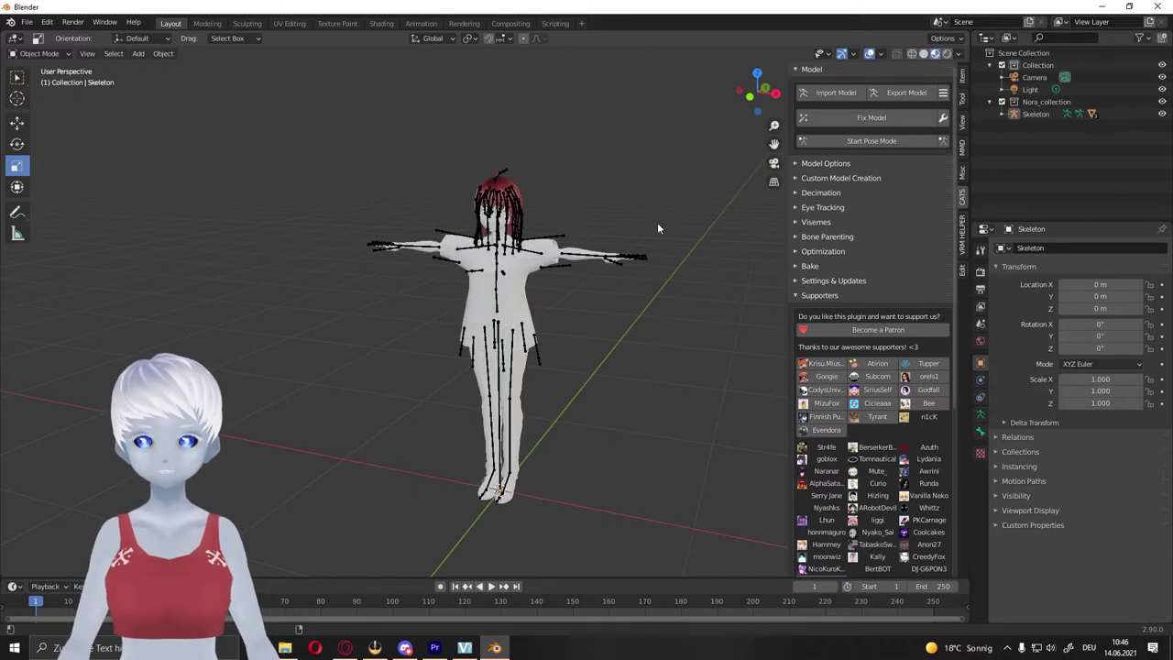
{"action": "mouse_move", "coordinate": [605, 354]}
{"action": "middle_mouse_down", "text": "ctrl"}
{"action": "mouse_move", "coordinate": [616, 295]}
{"action": "mouse_move", "coordinate": [498, 232]}
{"action": "middle_mouse_up", "text": "ctrl"}
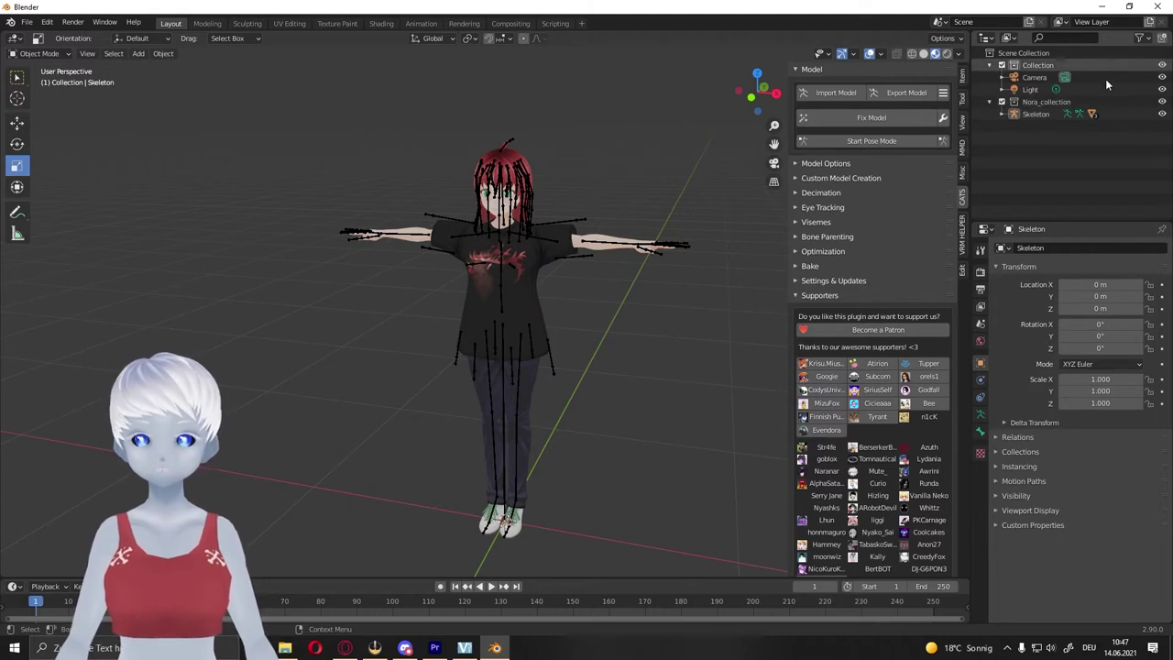
{"action": "left_click", "coordinate": [1001, 115]}
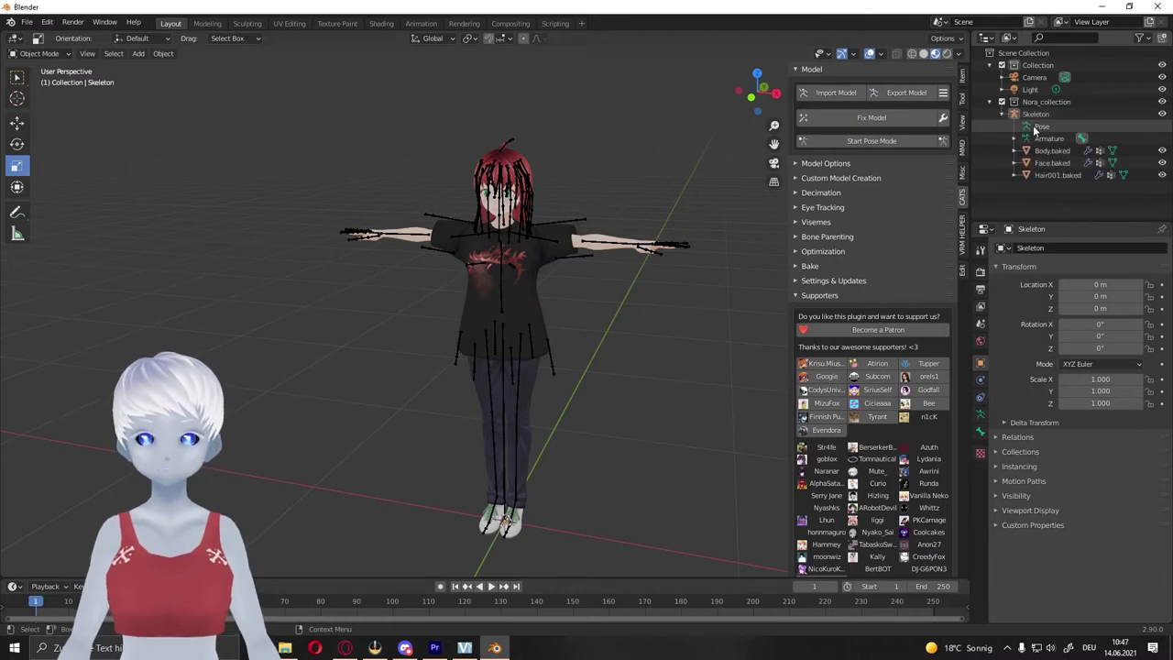
Test-bend the left lower-arm bone slightly downward in Pose Mode, then return to Object Mode.
{"action": "left_click", "coordinate": [1035, 127]}
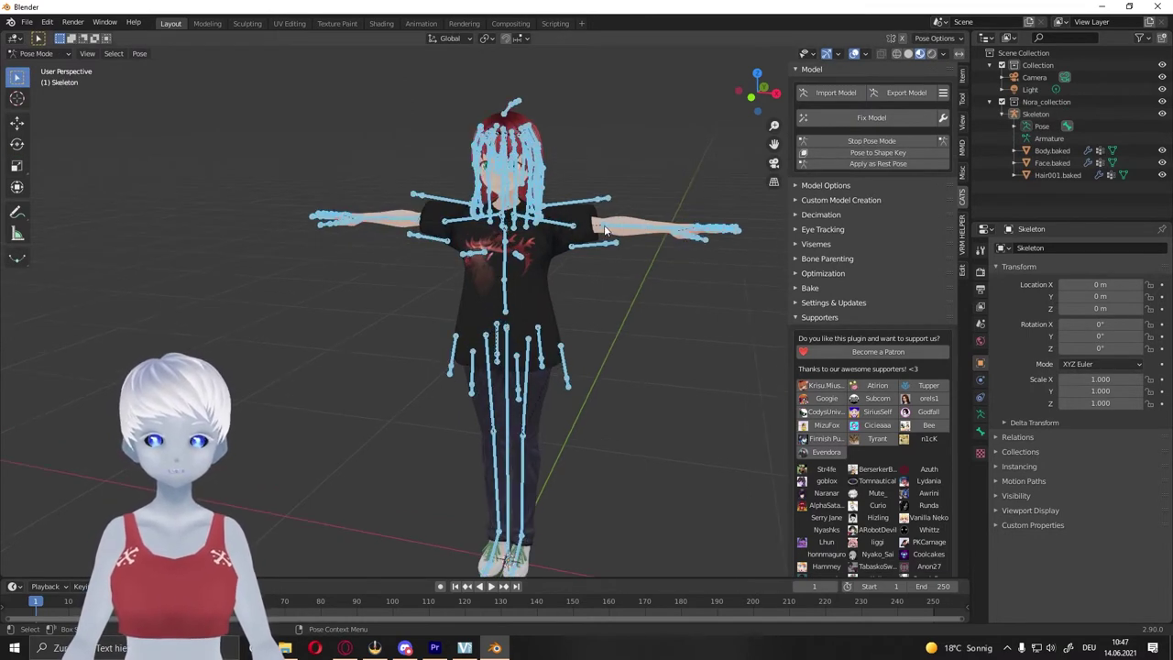
{"action": "left_click", "coordinate": [605, 231]}
{"action": "left_click", "coordinate": [17, 144]}
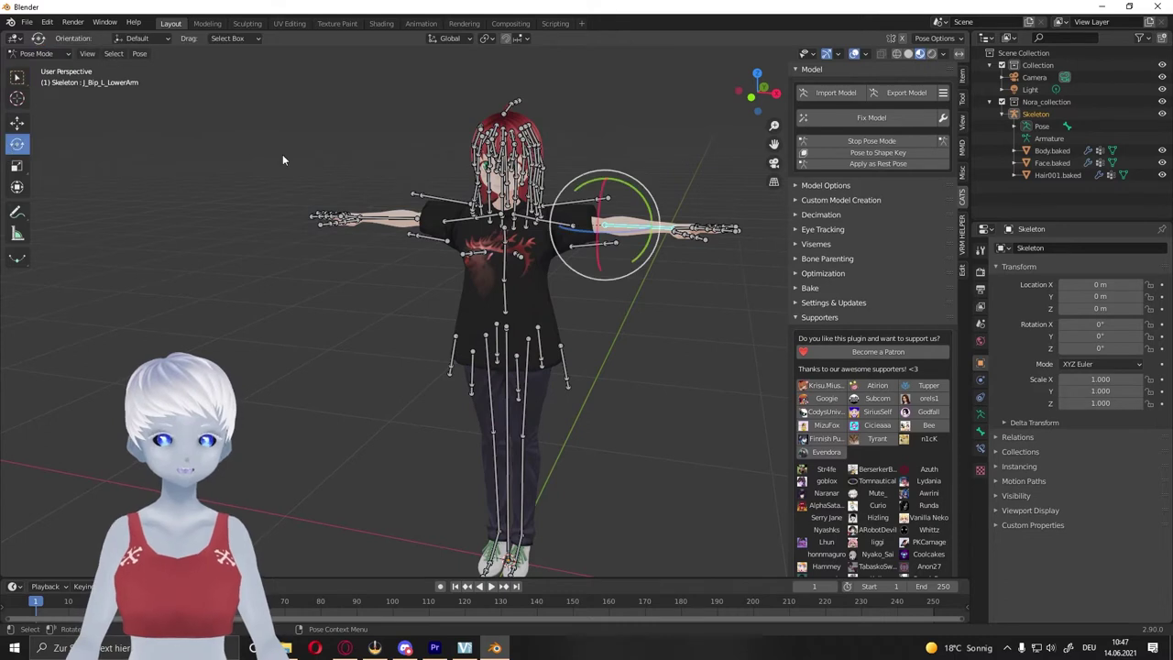
{"action": "mouse_move", "coordinate": [632, 194]}
{"action": "left_mouse_down"}
{"action": "mouse_move", "coordinate": [647, 249]}
{"action": "mouse_move", "coordinate": [616, 265]}
{"action": "left_mouse_up"}
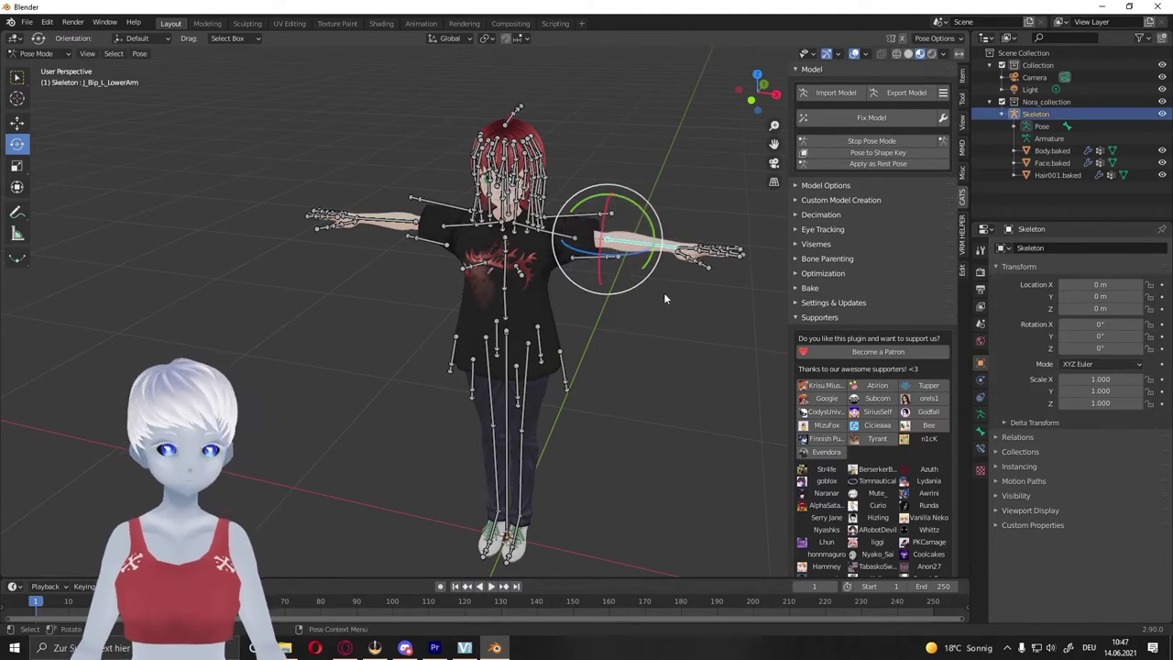
{"action": "key", "text": "ctrl+Tab"}
{"action": "middle_click_drag", "start_coordinate": [653, 338], "coordinate": [644, 339]}
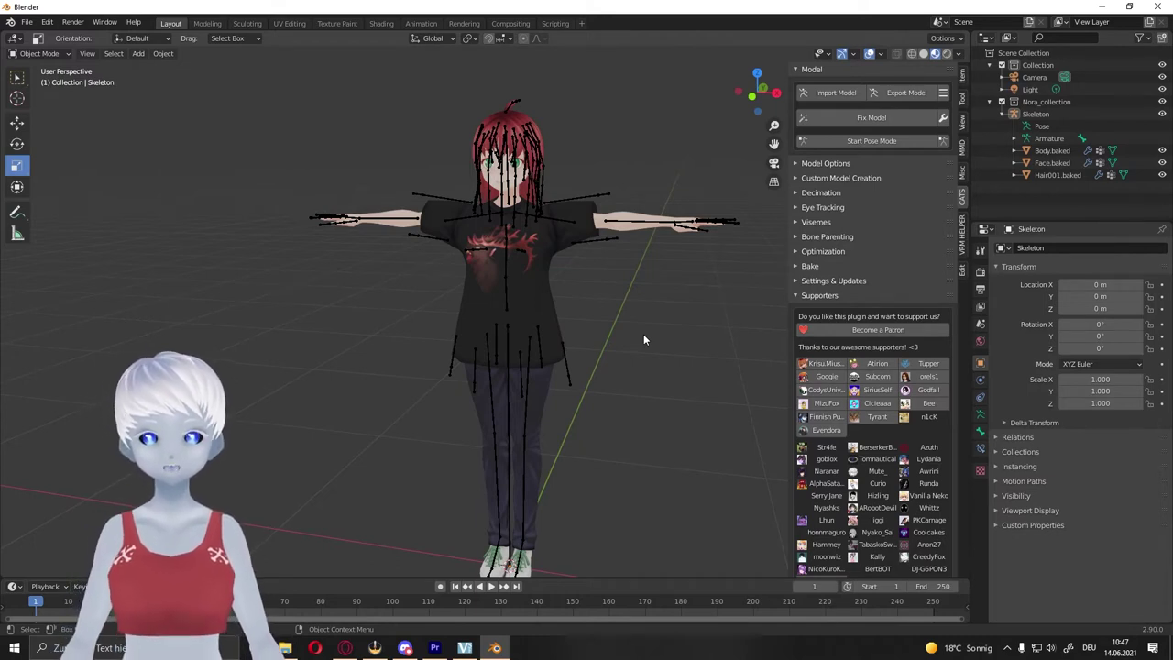
Run CATS Fix Model from Body.baked, then select the resulting single Body mesh under the Armature.
{"action": "left_click", "coordinate": [538, 253]}
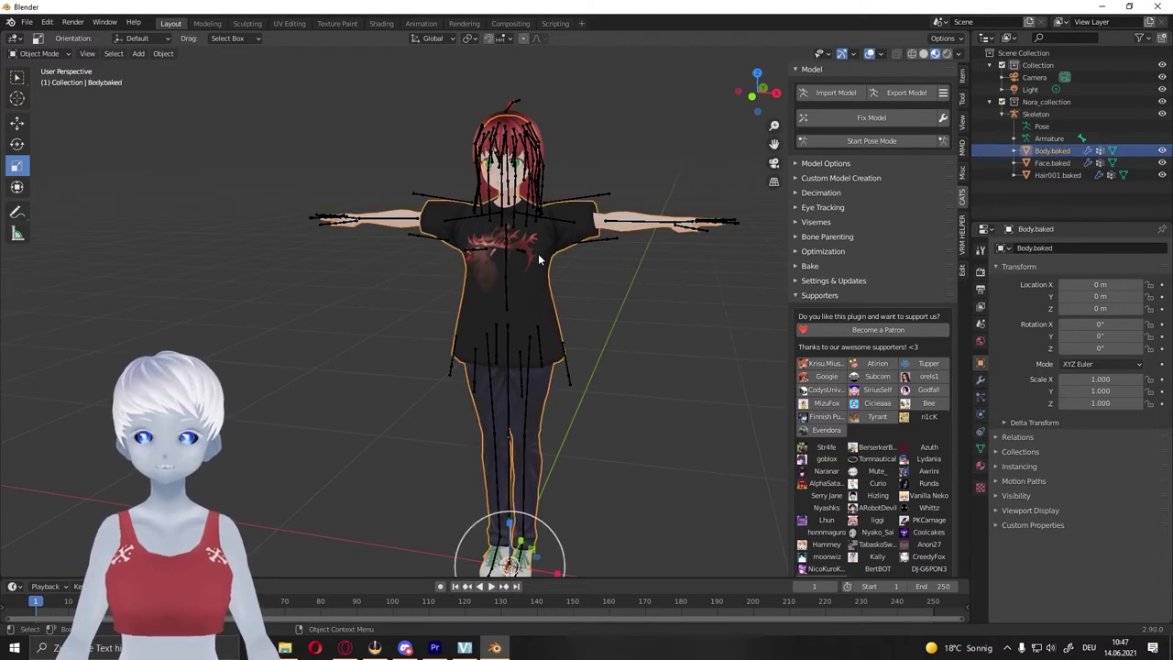
{"action": "left_click", "coordinate": [864, 120]}
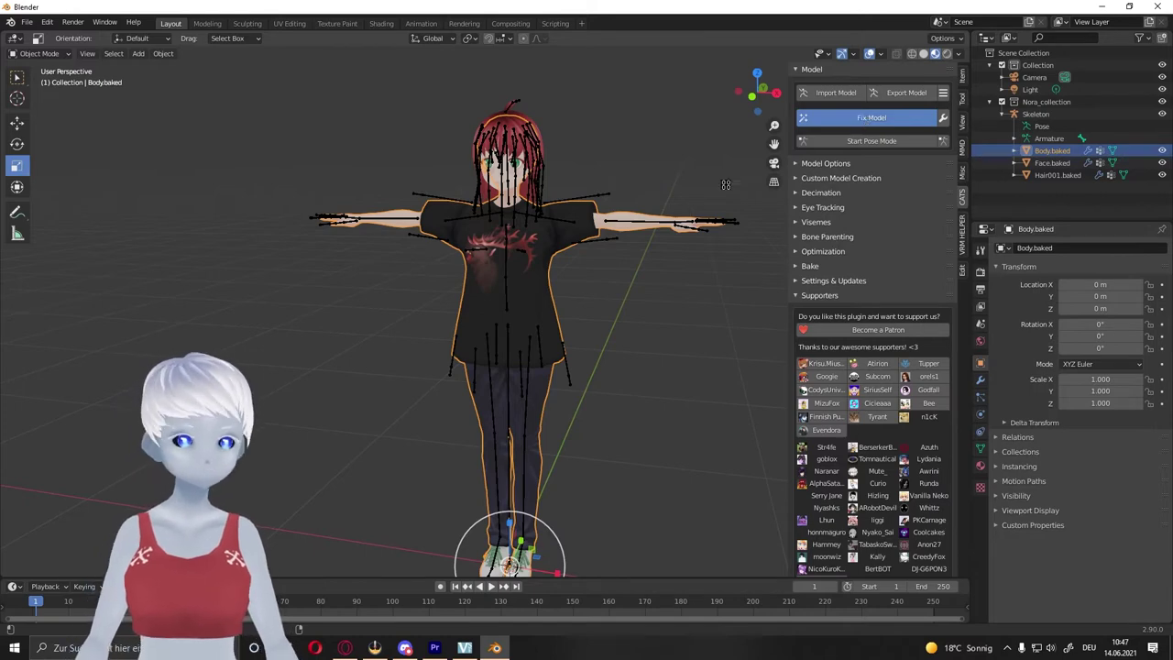
{"action": "mouse_move", "coordinate": [680, 302]}
{"action": "middle_mouse_down"}
{"action": "mouse_move", "coordinate": [690, 299]}
{"action": "mouse_move", "coordinate": [646, 273]}
{"action": "mouse_move", "coordinate": [603, 306]}
{"action": "middle_mouse_up"}
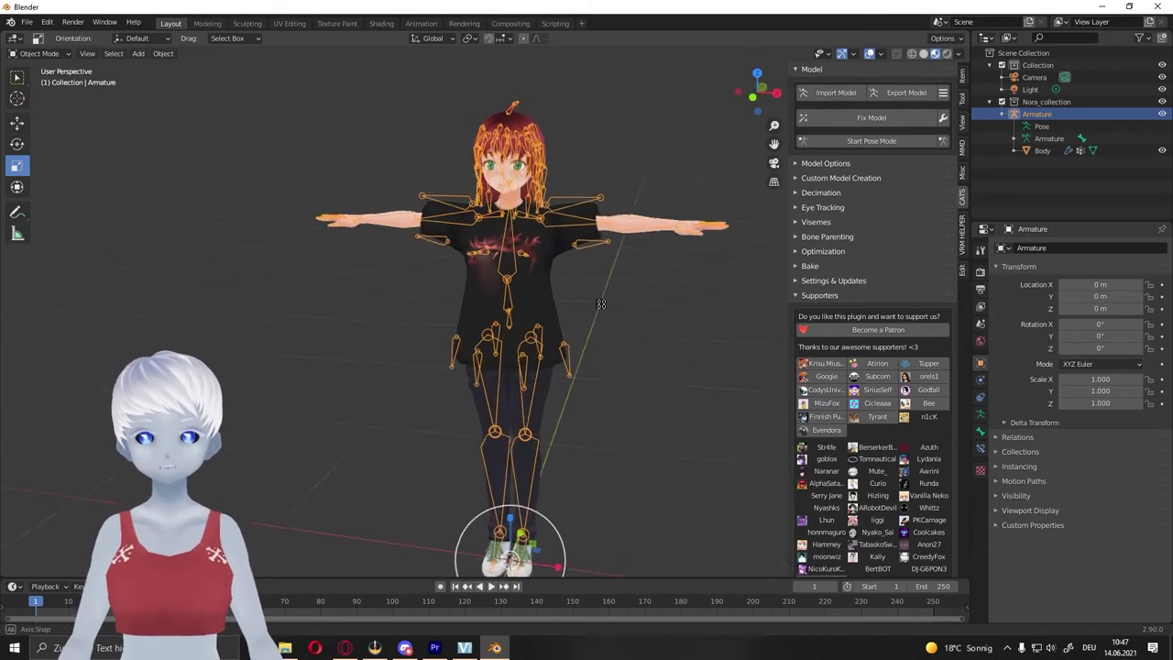
{"action": "left_click", "coordinate": [673, 310]}
{"action": "scroll", "coordinate": [627, 337], "scroll_direction": "up", "scroll_amount": 2}
{"action": "left_click", "coordinate": [627, 337]}
{"action": "scroll", "coordinate": [622, 339], "scroll_direction": "down", "scroll_amount": 2}
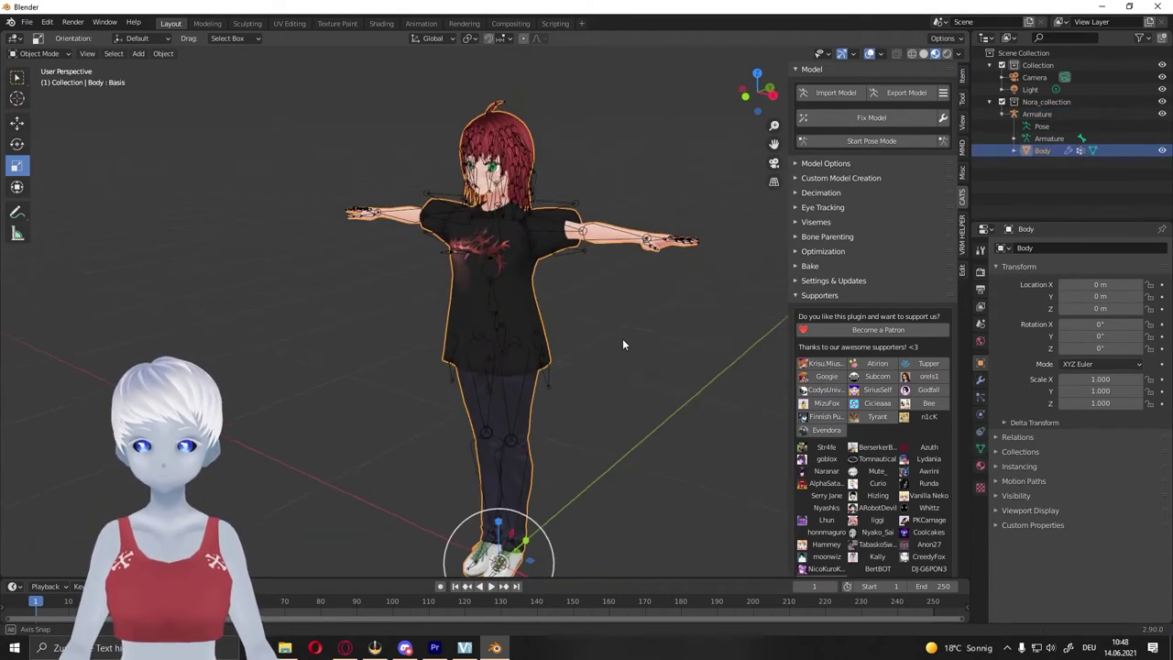
{"action": "scroll", "coordinate": [605, 329], "scroll_direction": "down", "scroll_amount": 2}
{"action": "mouse_move", "coordinate": [455, 417]}
{"action": "middle_mouse_down"}
{"action": "mouse_move", "coordinate": [543, 334]}
{"action": "mouse_move", "coordinate": [553, 338]}
{"action": "mouse_move", "coordinate": [541, 346]}
{"action": "middle_mouse_up"}
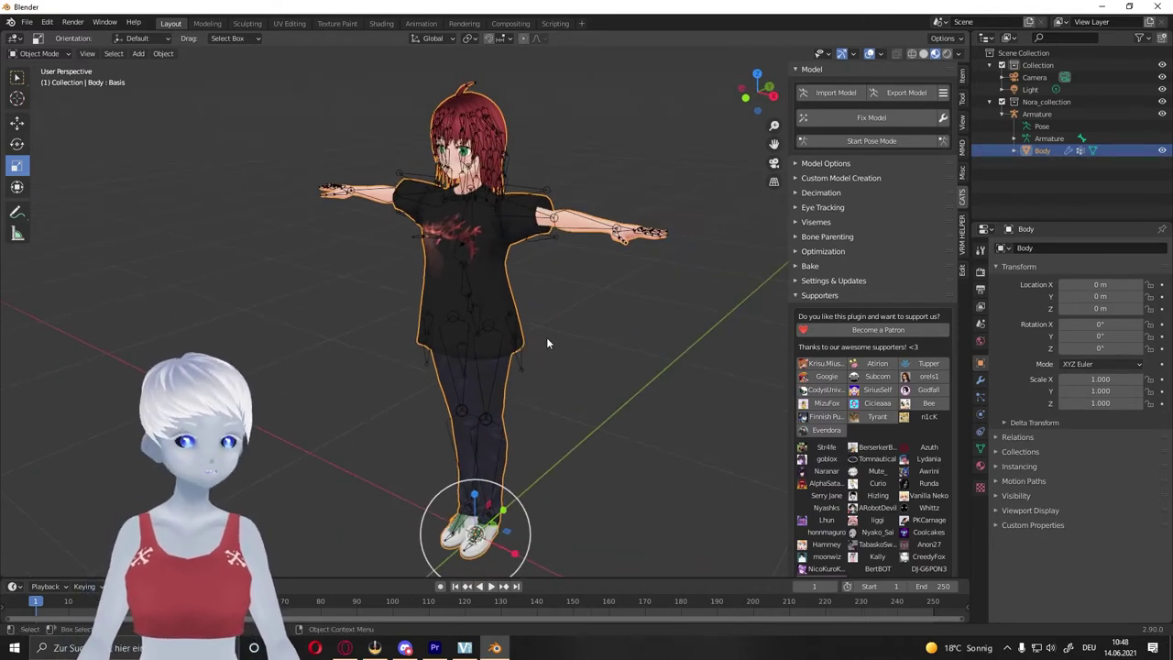
In Edit Mode, pull the left leg piece away from the body to inspect it, then undo.
{"action": "key", "text": "Tab"}
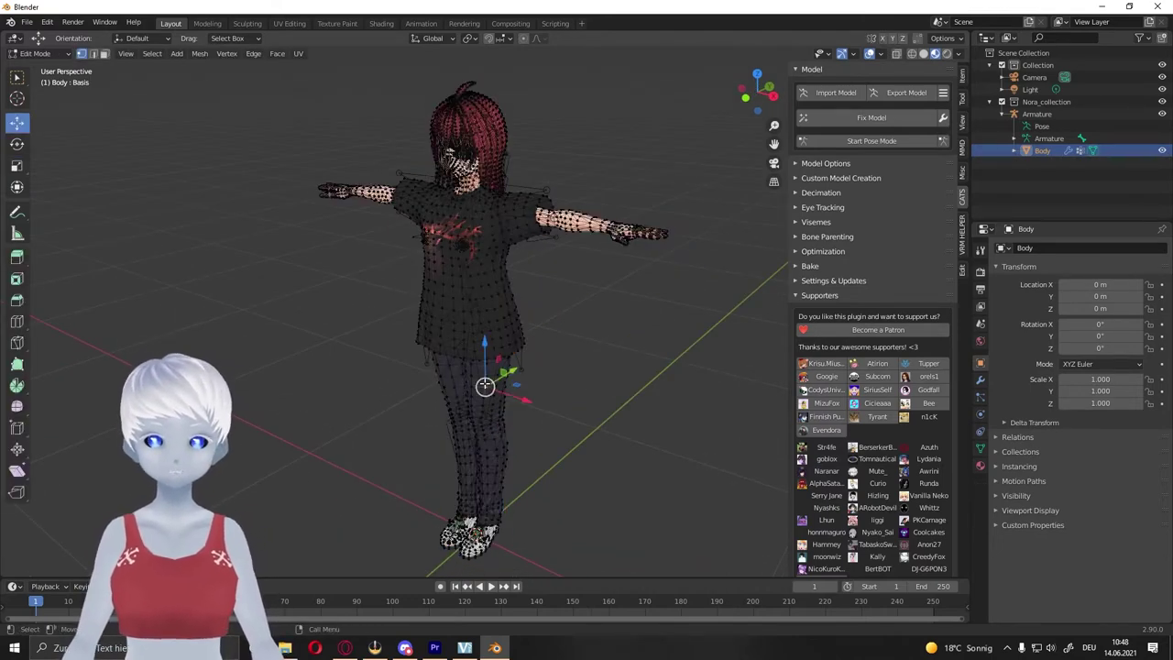
{"action": "key", "text": "l"}
{"action": "mouse_move", "coordinate": [485, 386]}
{"action": "middle_mouse_down"}
{"action": "mouse_move", "coordinate": [336, 353]}
{"action": "mouse_move", "coordinate": [488, 355]}
{"action": "middle_mouse_up"}
{"action": "left_click_drag", "start_coordinate": [488, 404], "coordinate": [570, 400]}
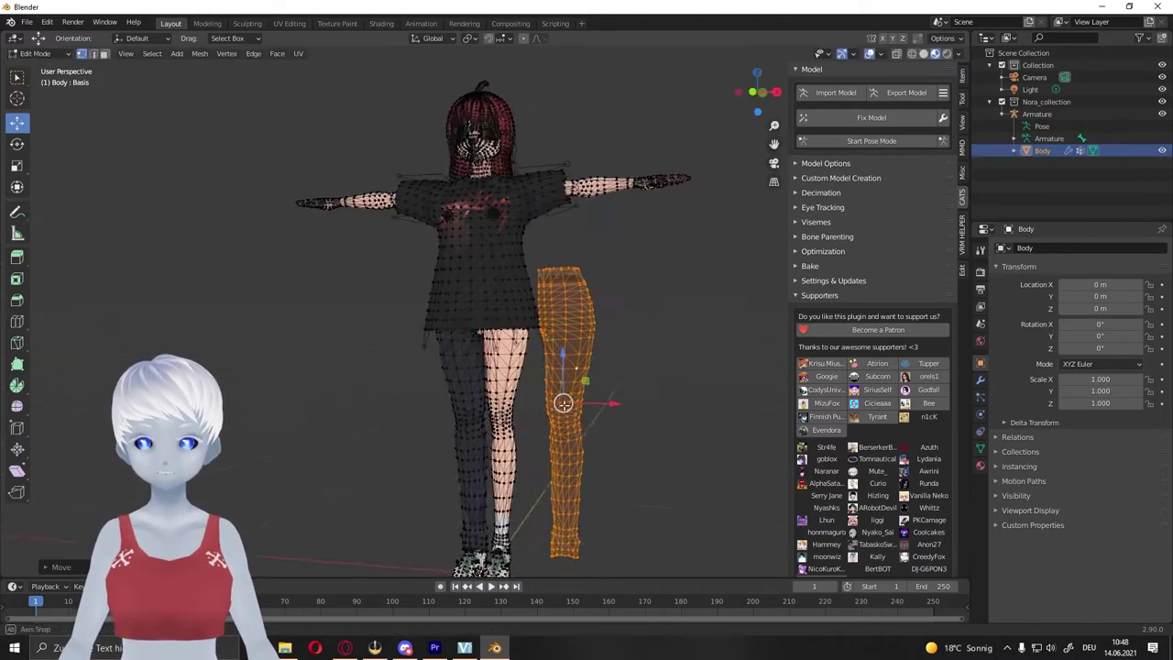
{"action": "mouse_move", "coordinate": [532, 403]}
{"action": "middle_mouse_down"}
{"action": "mouse_move", "coordinate": [574, 404]}
{"action": "mouse_move", "coordinate": [549, 422]}
{"action": "middle_mouse_up"}
{"action": "key", "text": "ctrl+z"}
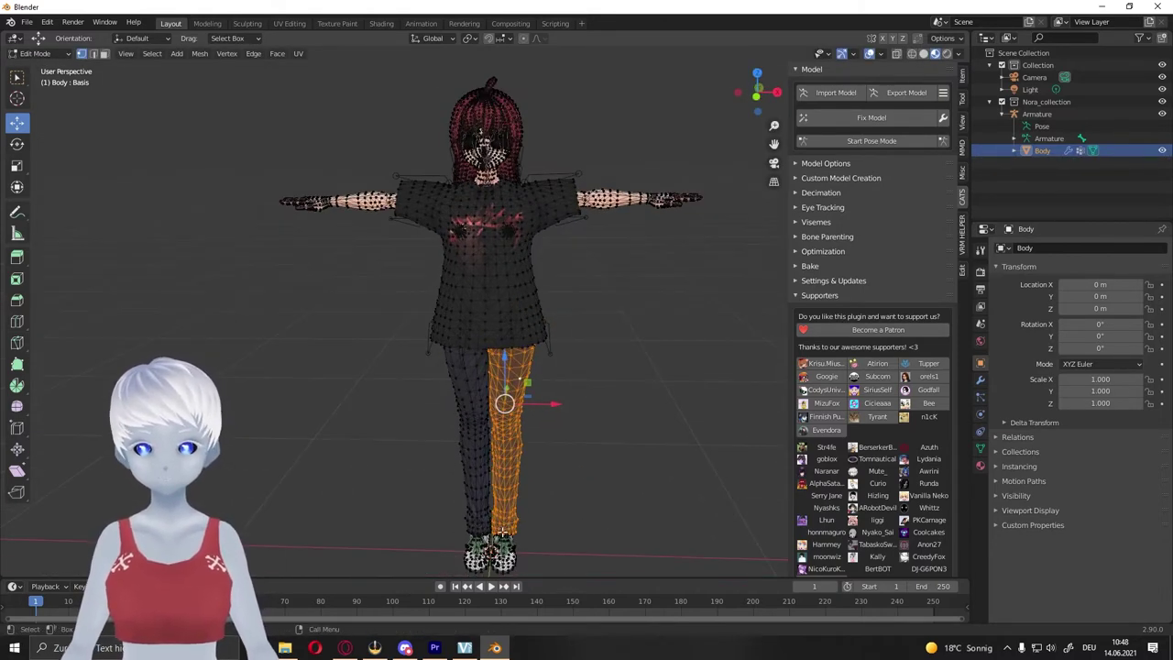
{"action": "key", "text": "ctrl+z"}
Slide the shirt piece away from the body to check it, then undo and clear the selection.
{"action": "left_click", "coordinate": [459, 251]}
{"action": "middle_click_drag", "start_coordinate": [459, 251], "coordinate": [379, 263]}
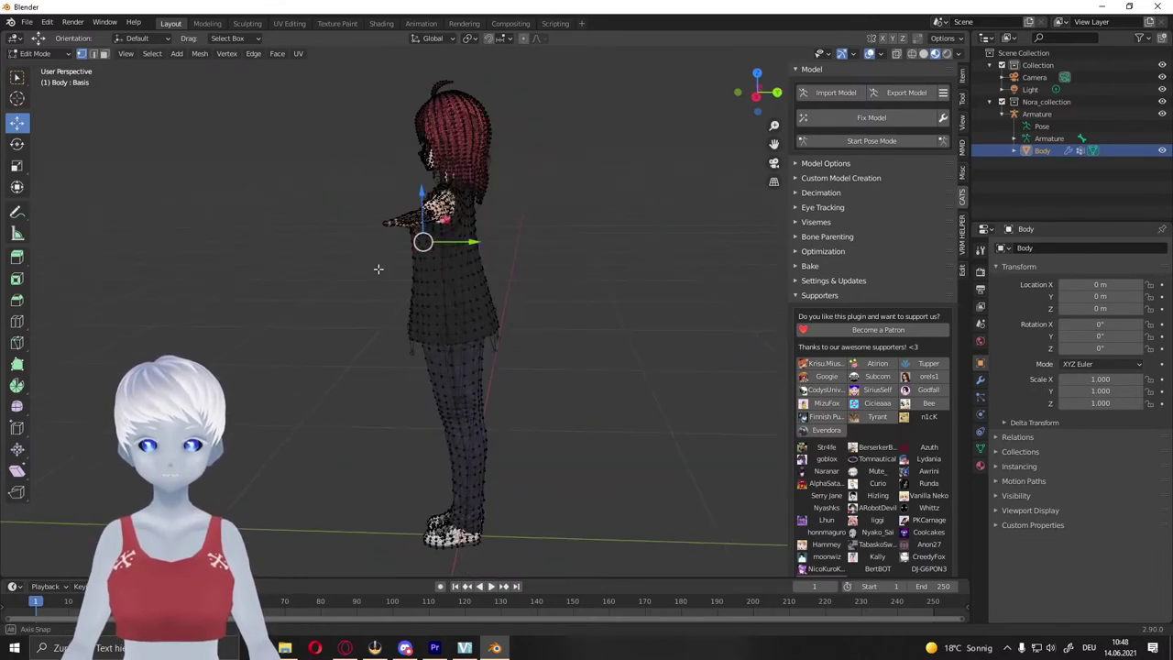
{"action": "key", "text": "l"}
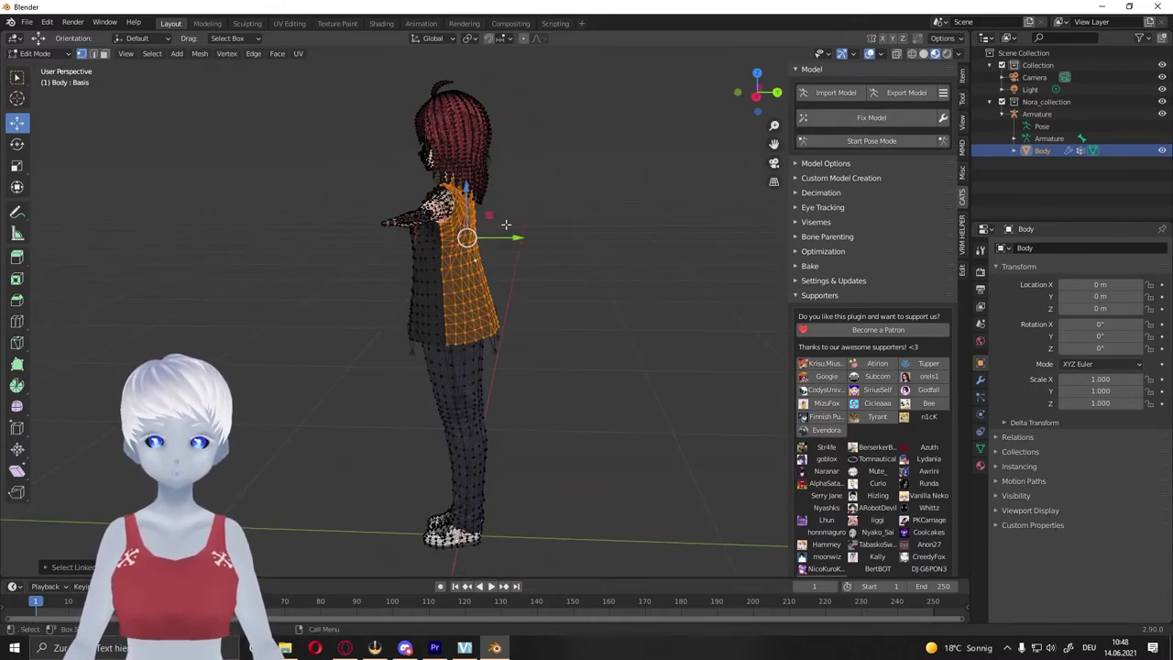
{"action": "left_click_drag", "start_coordinate": [495, 238], "coordinate": [559, 237]}
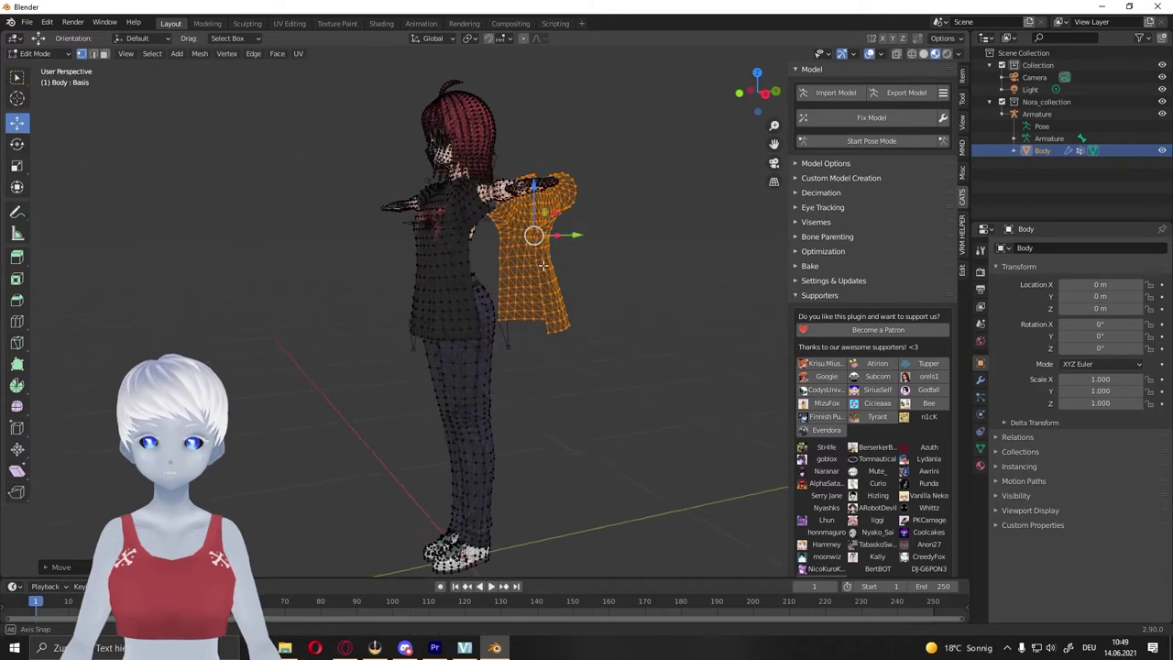
{"action": "middle_click_drag", "start_coordinate": [559, 238], "coordinate": [552, 266]}
{"action": "key", "text": "ctrl+z"}
{"action": "middle_click_drag", "start_coordinate": [361, 269], "coordinate": [419, 281]}
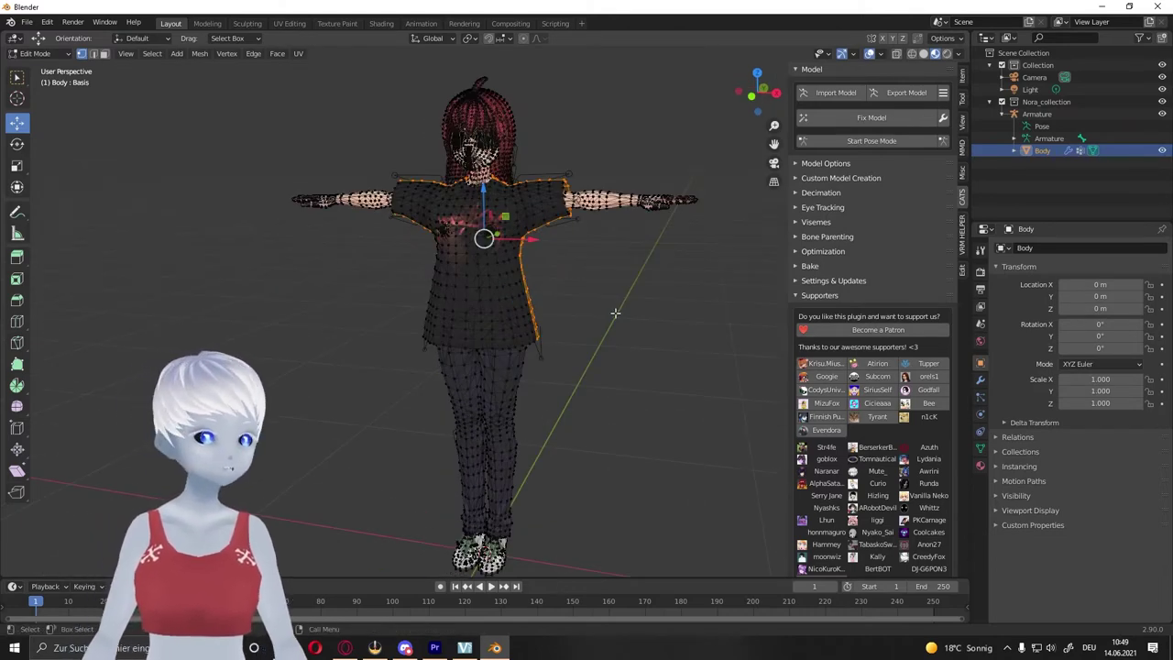
{"action": "middle_click_drag", "start_coordinate": [528, 327], "coordinate": [572, 340]}
{"action": "left_click", "coordinate": [579, 319]}
Select the whole mesh and merge by distance, removing 3523 duplicate vertices.
{"action": "key", "text": "a"}
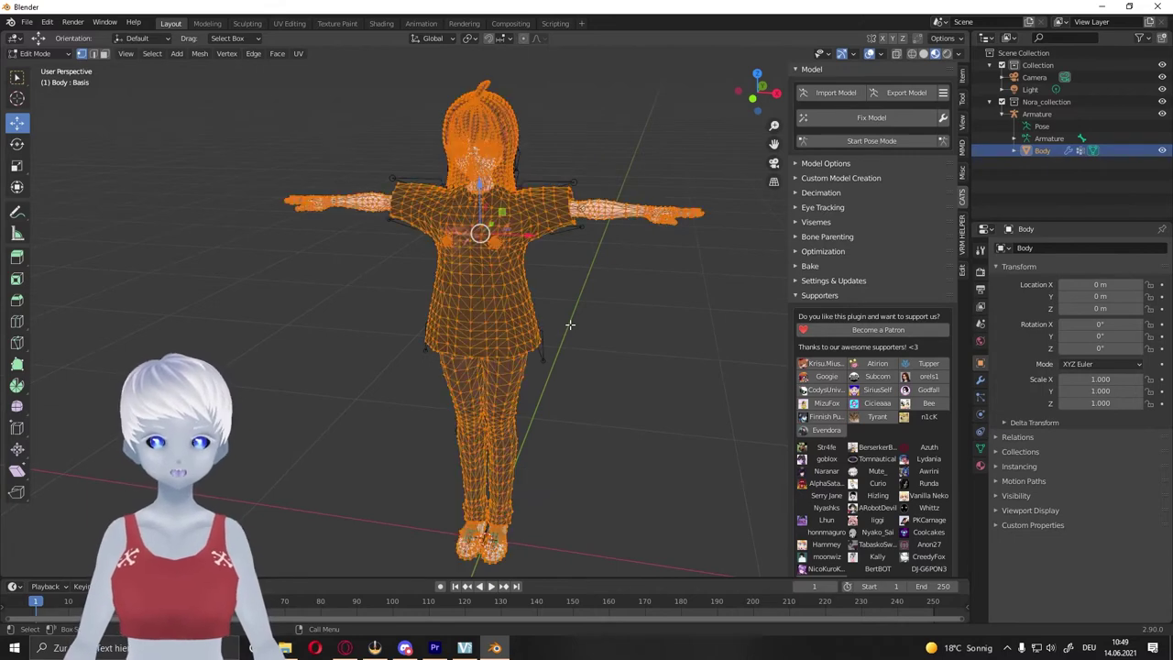
{"action": "key", "text": "m"}
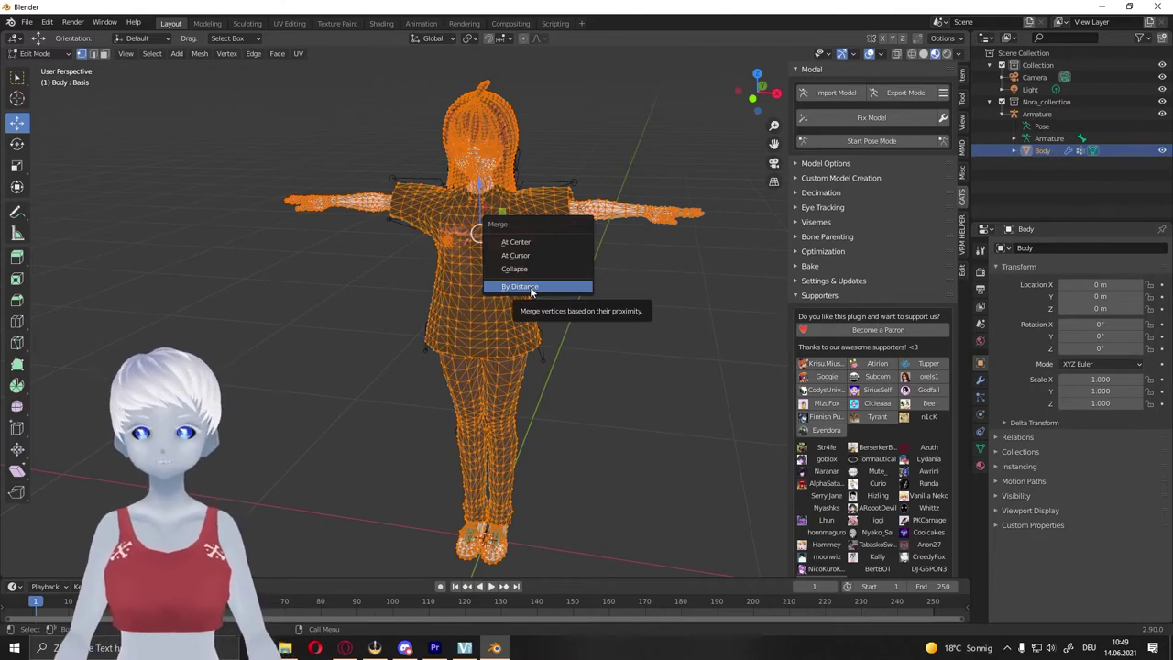
{"action": "left_click", "coordinate": [532, 286]}
{"action": "mouse_move", "coordinate": [604, 317]}
{"action": "middle_mouse_down"}
{"action": "mouse_move", "coordinate": [505, 317]}
{"action": "mouse_move", "coordinate": [577, 315]}
{"action": "middle_mouse_up"}
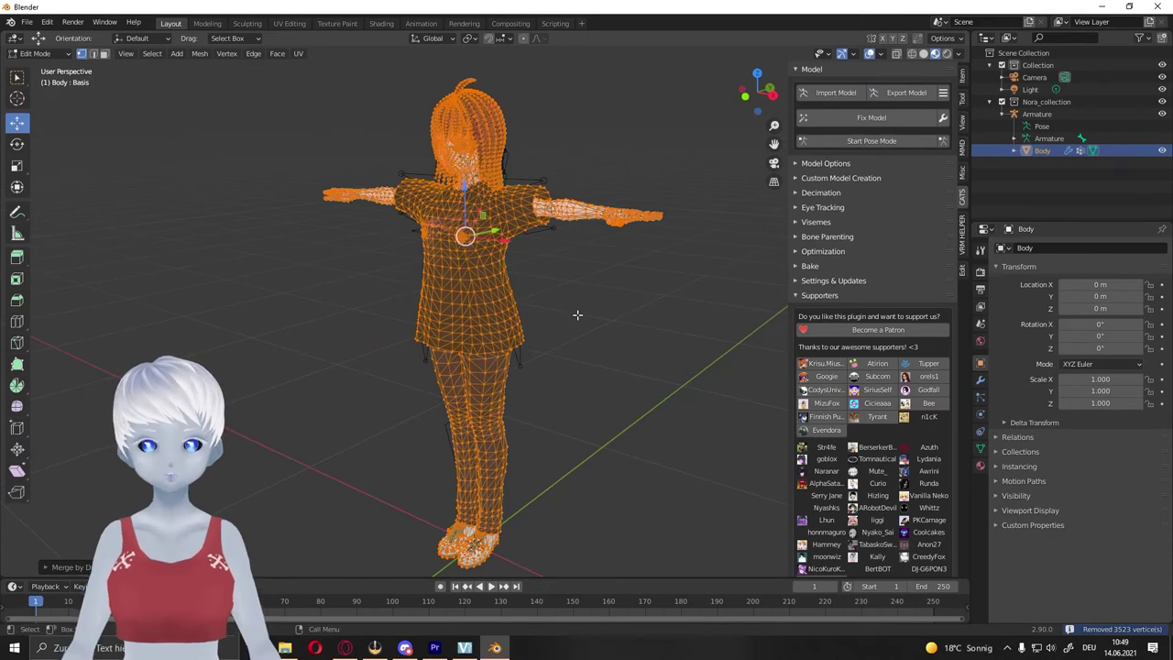
{"action": "left_click", "coordinate": [496, 285]}
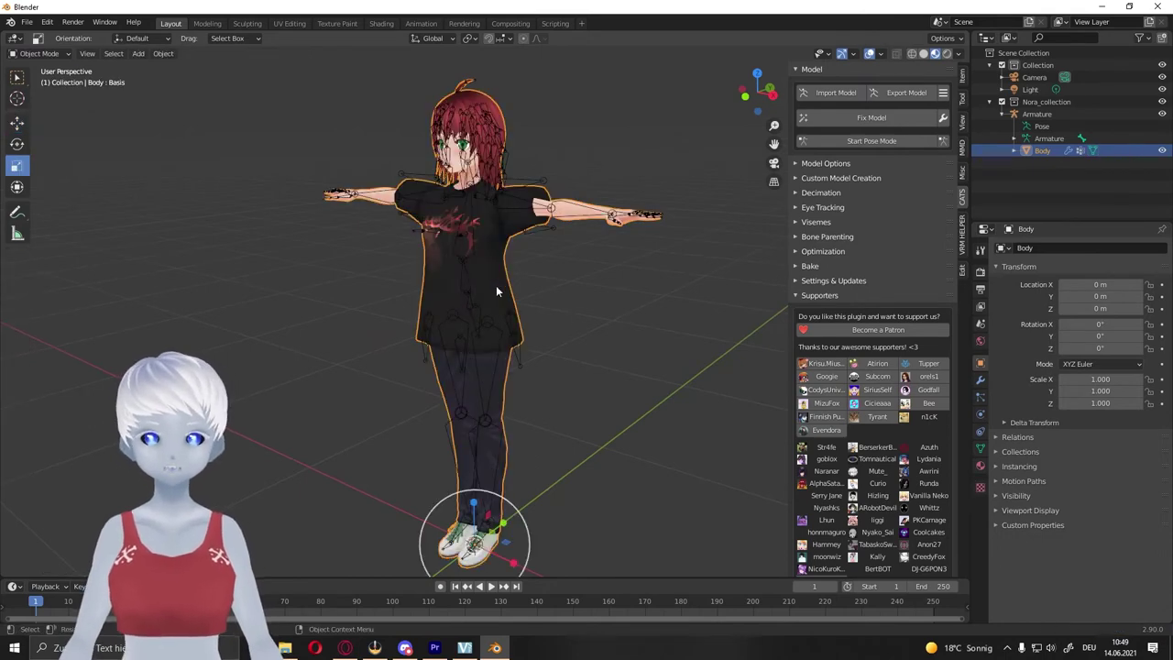
{"action": "key", "text": "a"}
{"action": "left_click", "coordinate": [496, 285]}
{"action": "key", "text": "l"}
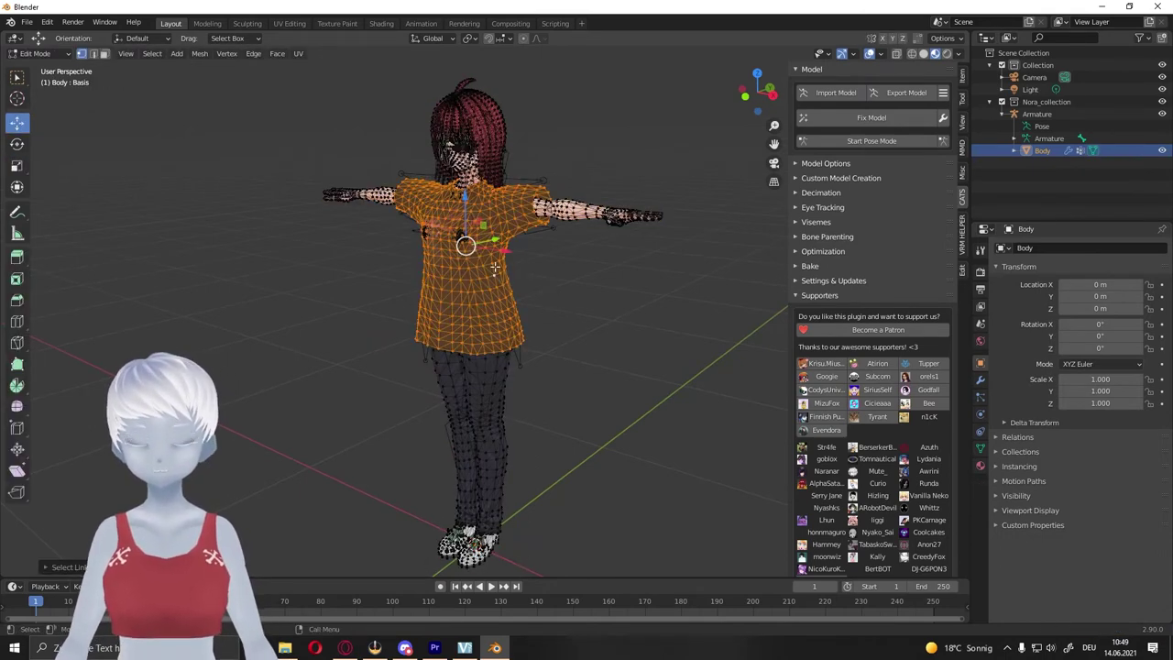
{"action": "middle_click_drag", "start_coordinate": [471, 230], "coordinate": [434, 241]}
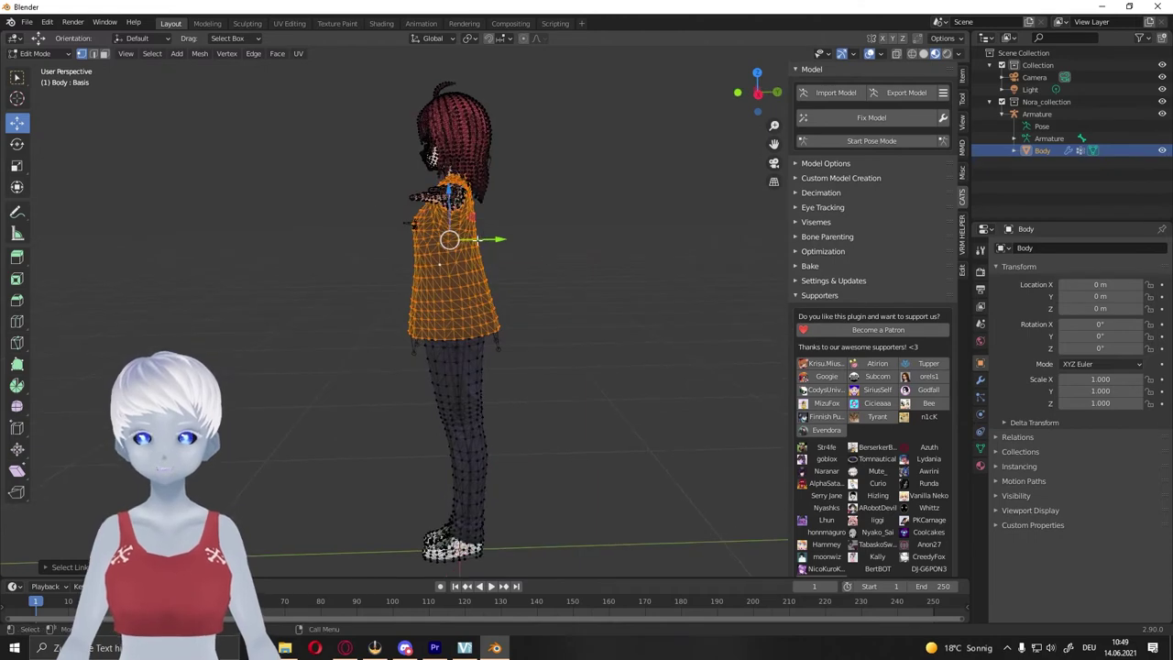
{"action": "left_click", "coordinate": [467, 389]}
{"action": "key", "text": "l"}
{"action": "mouse_move", "coordinate": [467, 388]}
{"action": "middle_mouse_down"}
{"action": "mouse_move", "coordinate": [643, 374]}
{"action": "mouse_move", "coordinate": [594, 392]}
{"action": "middle_mouse_up"}
{"action": "key", "text": "Tab"}
{"action": "left_click", "coordinate": [547, 277]}
{"action": "middle_click_drag", "start_coordinate": [547, 276], "coordinate": [470, 289]}
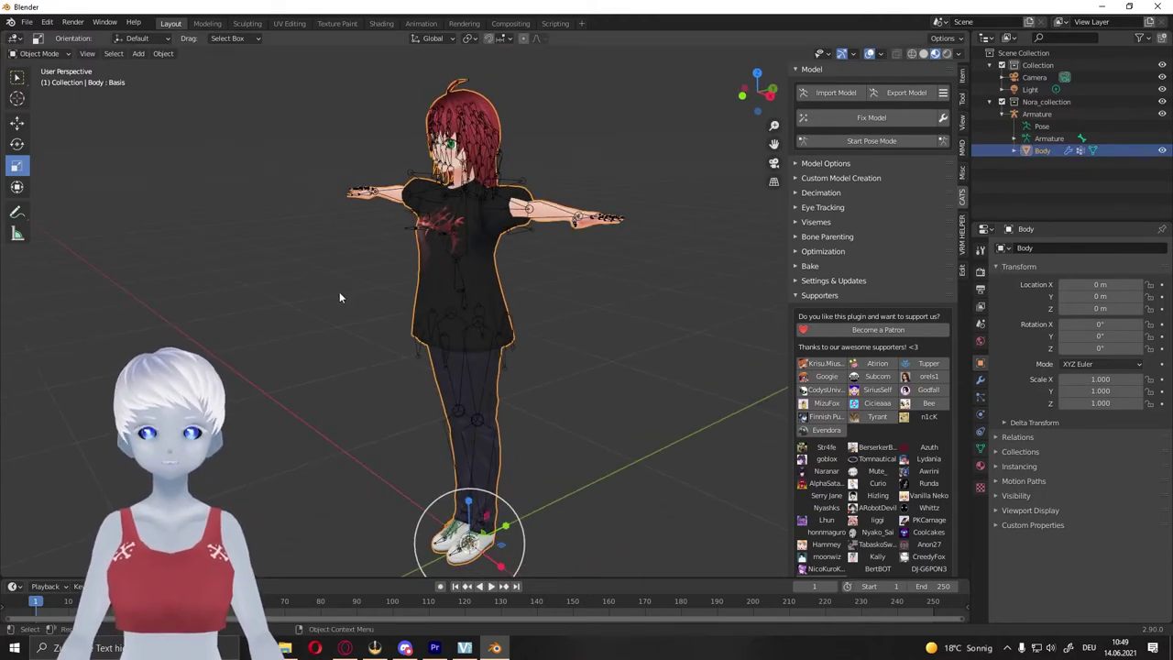
{"action": "middle_click_drag", "start_coordinate": [339, 291], "coordinate": [534, 275]}
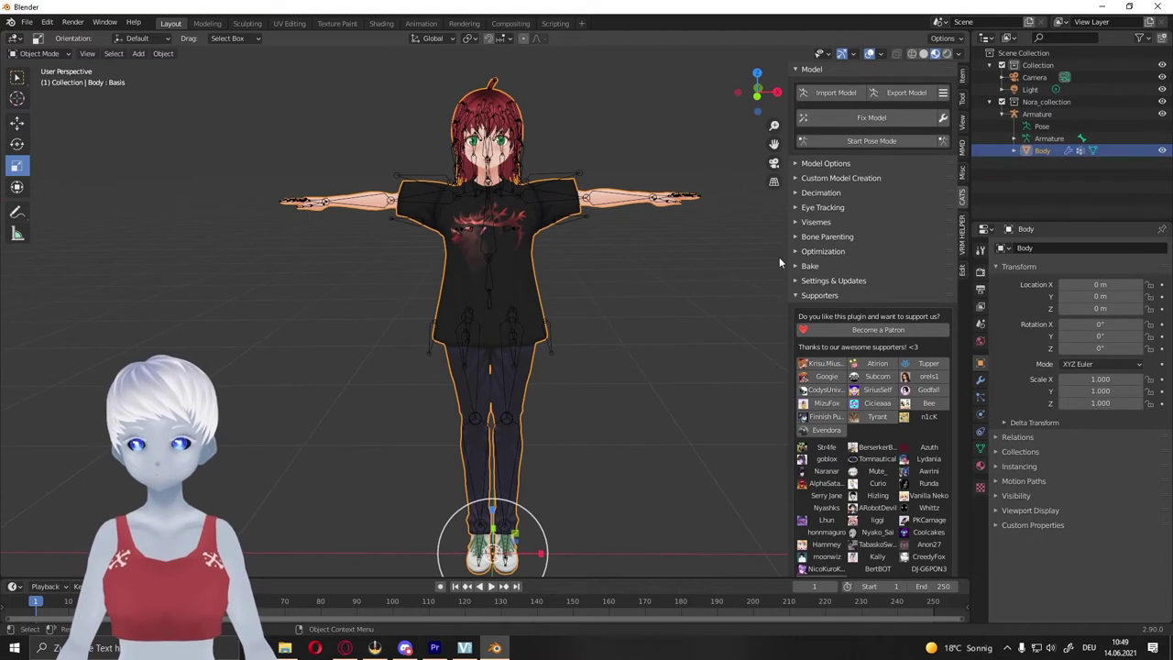
{"action": "left_click", "coordinate": [801, 165]}
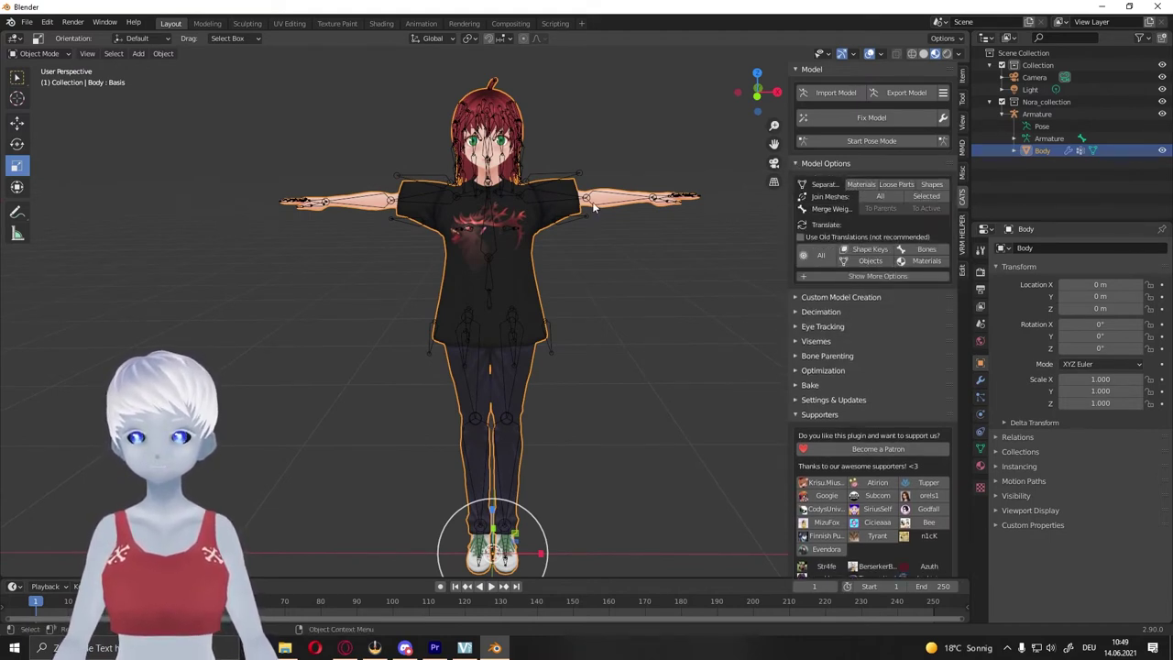
Separate the Body mesh by material and inspect the Tops, Bottoms, Hair, Body and Face parts.
{"action": "left_click", "coordinate": [860, 186]}
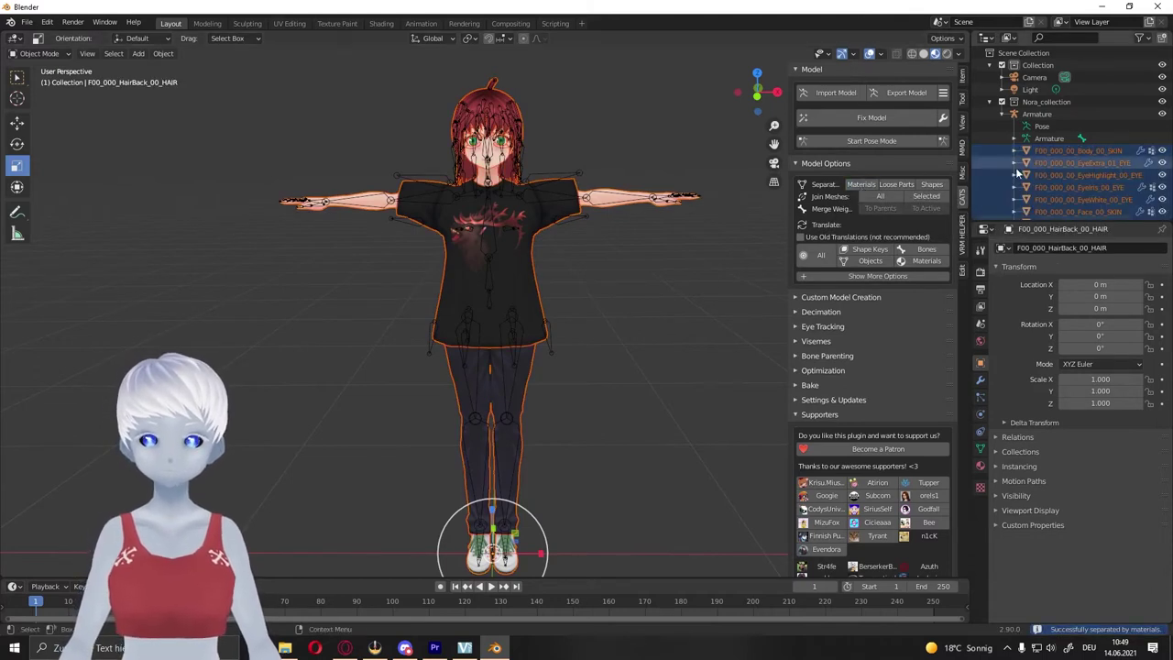
{"action": "scroll", "coordinate": [1038, 170], "scroll_direction": "down", "scroll_amount": 3}
{"action": "left_click", "coordinate": [581, 215]}
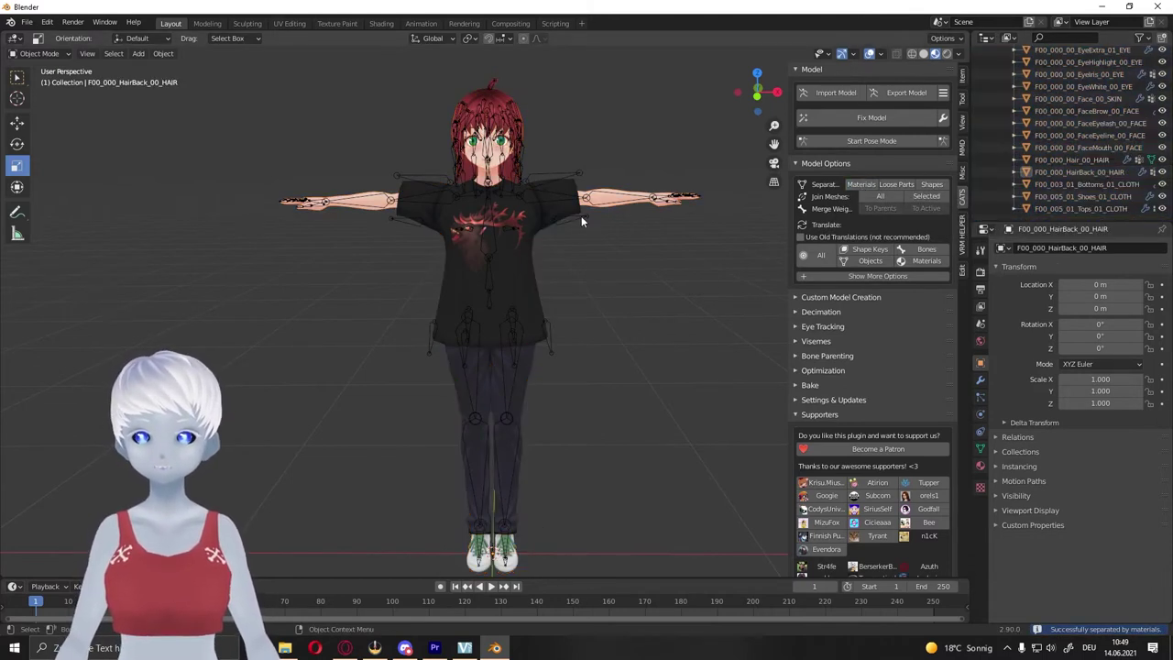
{"action": "left_click", "coordinate": [542, 342]}
{"action": "left_click", "coordinate": [515, 406]}
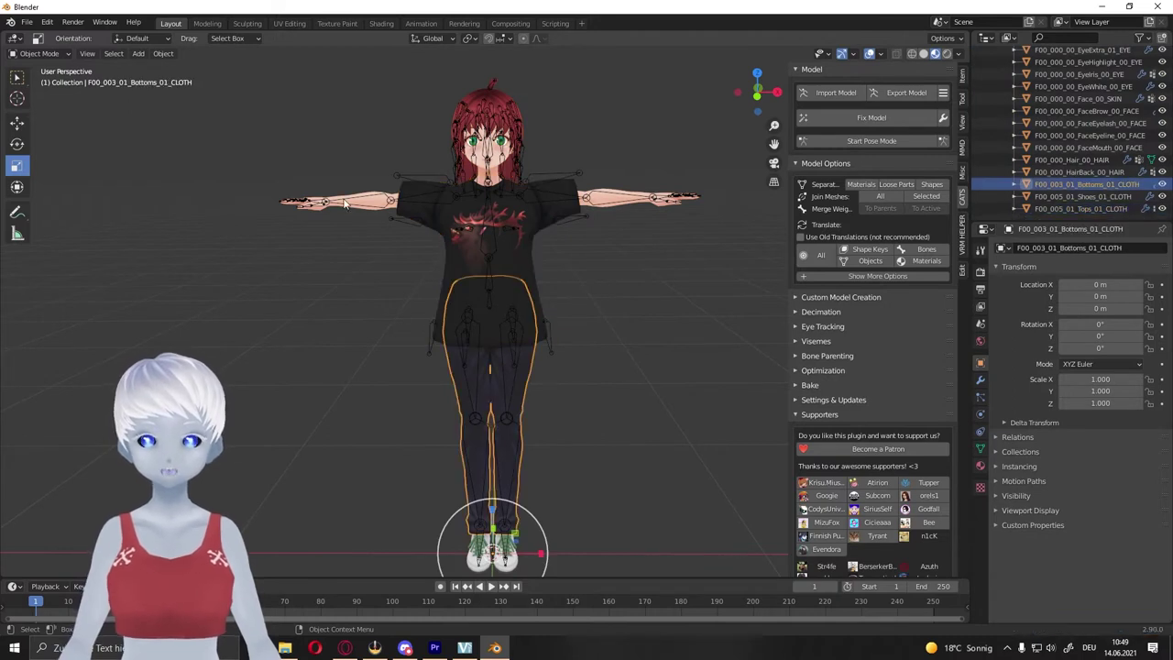
{"action": "left_click", "coordinate": [474, 145]}
{"action": "left_click", "coordinate": [487, 104]}
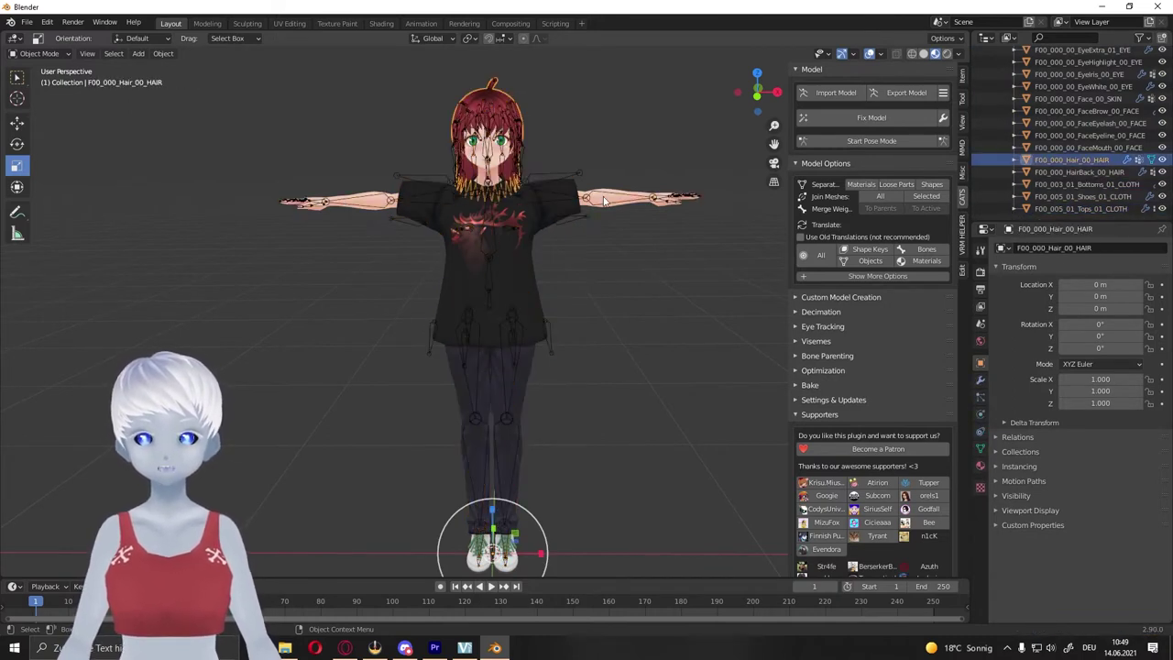
{"action": "left_click", "coordinate": [606, 204]}
{"action": "left_click", "coordinate": [483, 161]}
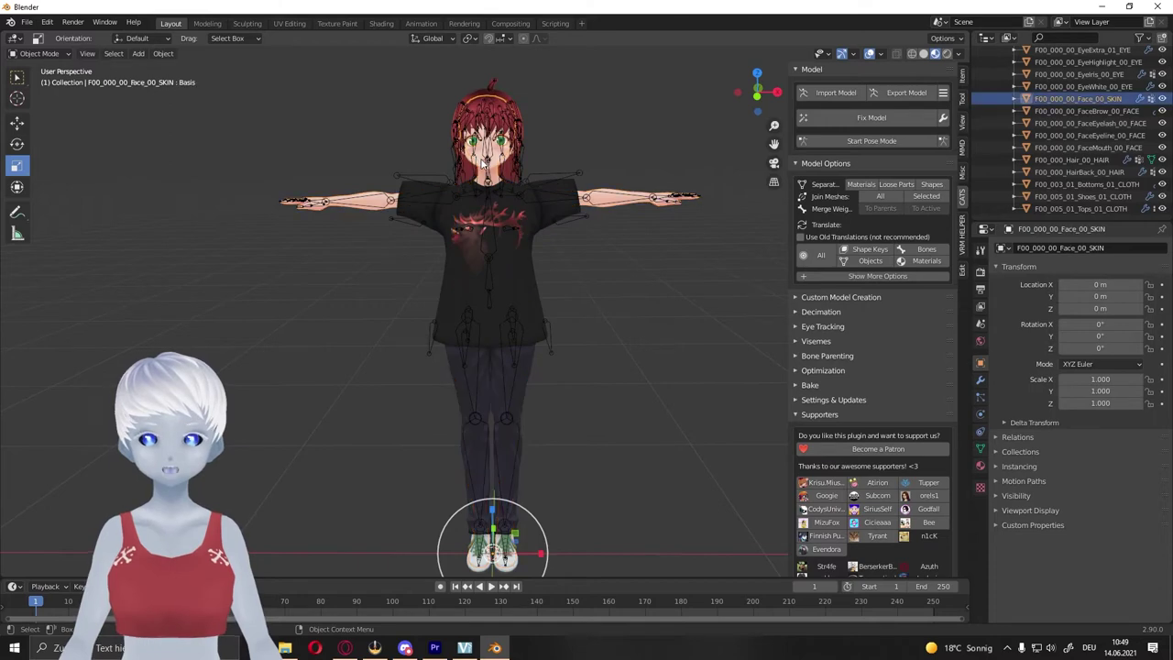
{"action": "left_click", "coordinate": [500, 443]}
{"action": "left_click", "coordinate": [500, 431]}
{"action": "mouse_move", "coordinate": [500, 431]}
{"action": "middle_mouse_down"}
{"action": "mouse_move", "coordinate": [513, 377]}
{"action": "mouse_move", "coordinate": [550, 372]}
{"action": "mouse_move", "coordinate": [422, 110]}
{"action": "middle_mouse_up"}
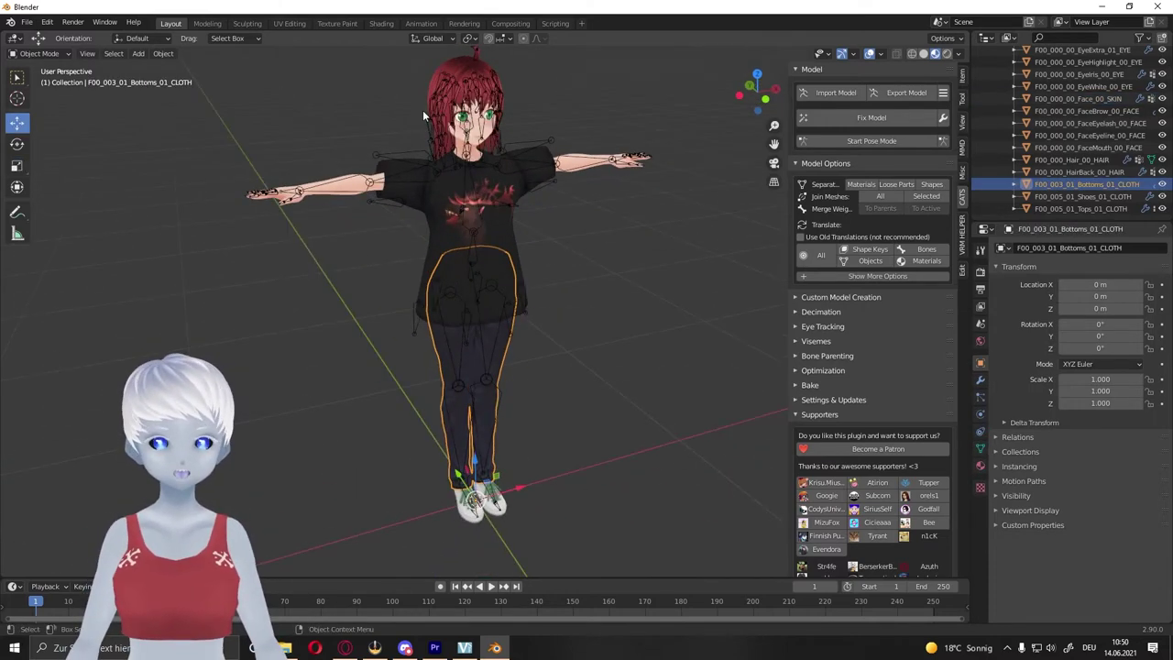
{"action": "left_click", "coordinate": [454, 61]}
{"action": "mouse_move", "coordinate": [454, 62]}
{"action": "middle_mouse_down"}
{"action": "mouse_move", "coordinate": [548, 178]}
{"action": "mouse_move", "coordinate": [516, 182]}
{"action": "middle_mouse_up"}
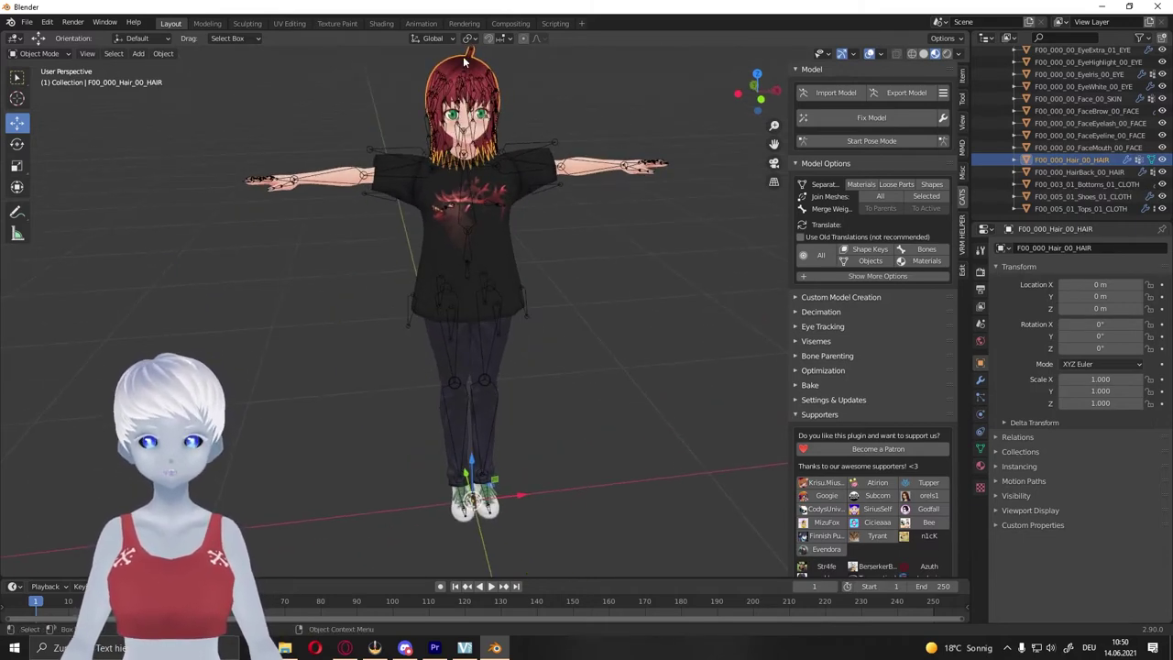
Toggle the see-through display, deselect everything, and bring up the Viewport Overlays settings.
{"action": "key", "text": "h"}
{"action": "mouse_move", "coordinate": [573, 212]}
{"action": "middle_mouse_down"}
{"action": "mouse_move", "coordinate": [682, 229]}
{"action": "mouse_move", "coordinate": [670, 240]}
{"action": "mouse_move", "coordinate": [610, 222]}
{"action": "mouse_move", "coordinate": [647, 214]}
{"action": "mouse_move", "coordinate": [516, 158]}
{"action": "middle_mouse_up"}
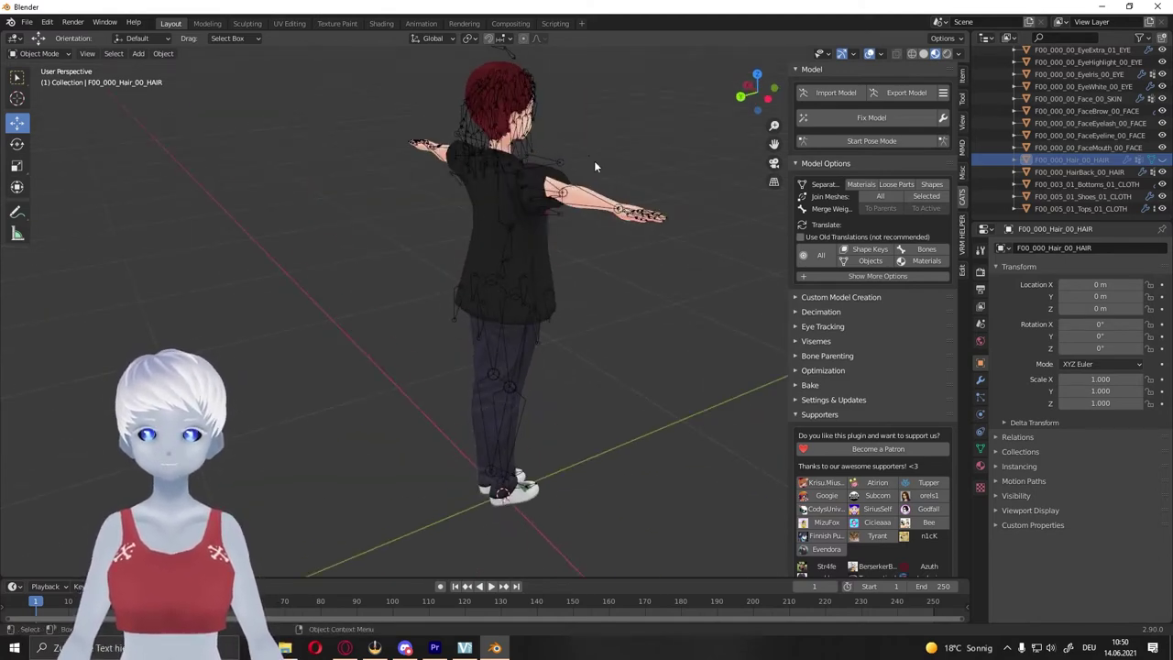
{"action": "middle_click_drag", "start_coordinate": [595, 162], "coordinate": [483, 155]}
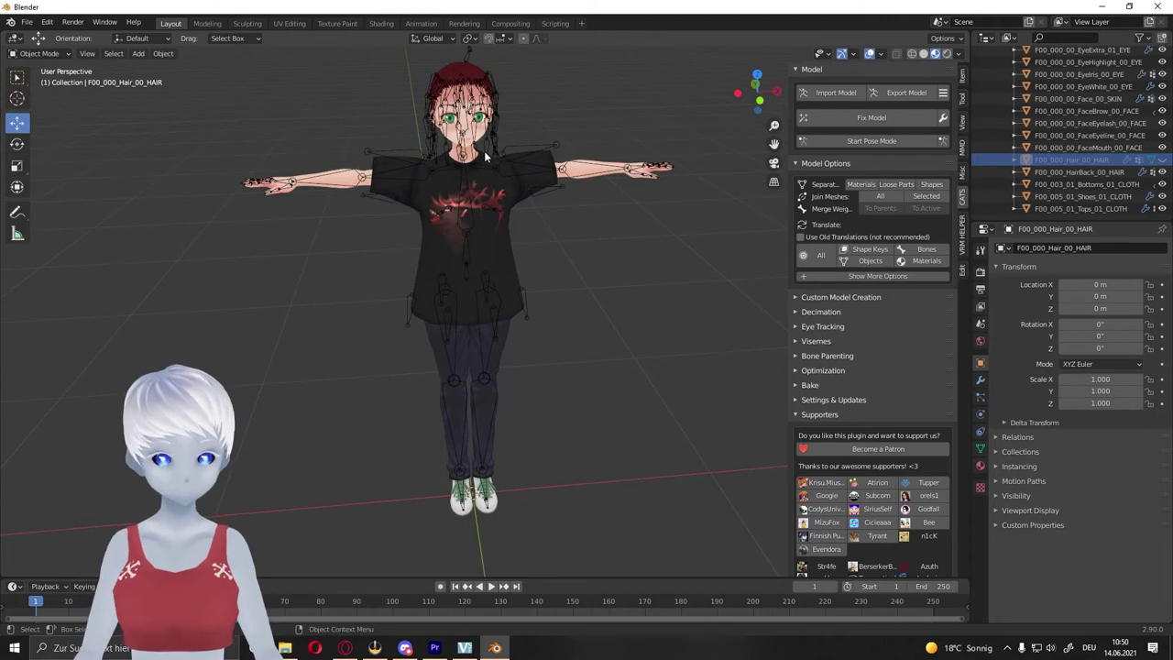
{"action": "left_click", "coordinate": [607, 258]}
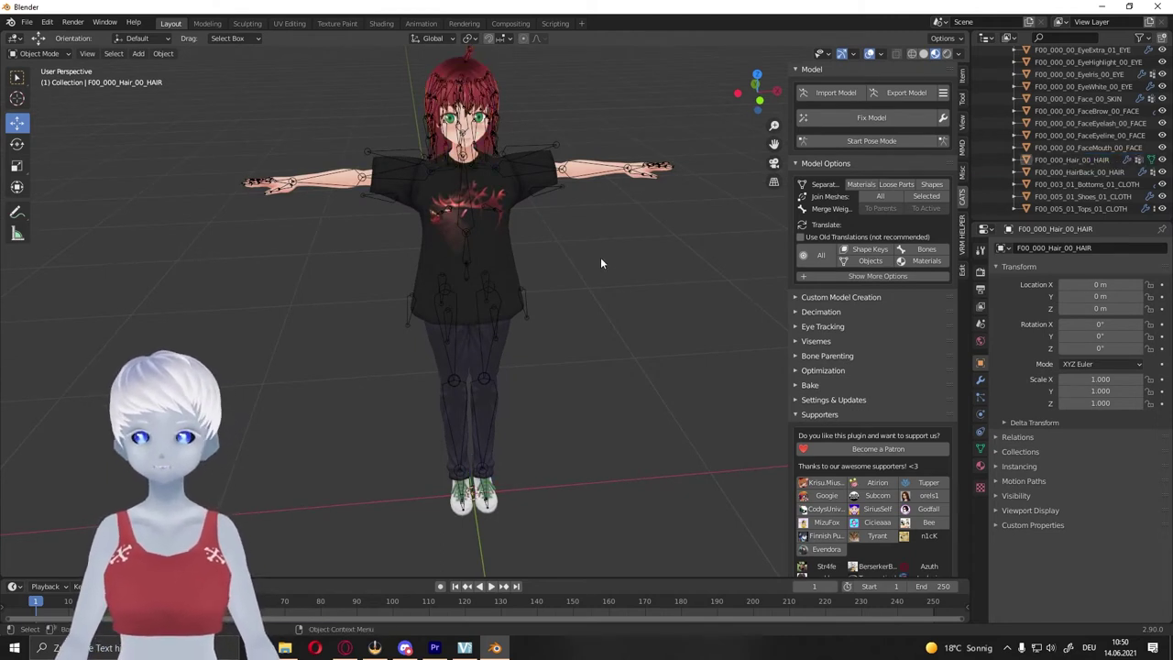
{"action": "mouse_move", "coordinate": [604, 250]}
{"action": "middle_mouse_down"}
{"action": "mouse_move", "coordinate": [551, 226]}
{"action": "mouse_move", "coordinate": [617, 213]}
{"action": "mouse_move", "coordinate": [595, 173]}
{"action": "mouse_move", "coordinate": [587, 309]}
{"action": "mouse_move", "coordinate": [666, 252]}
{"action": "middle_mouse_up"}
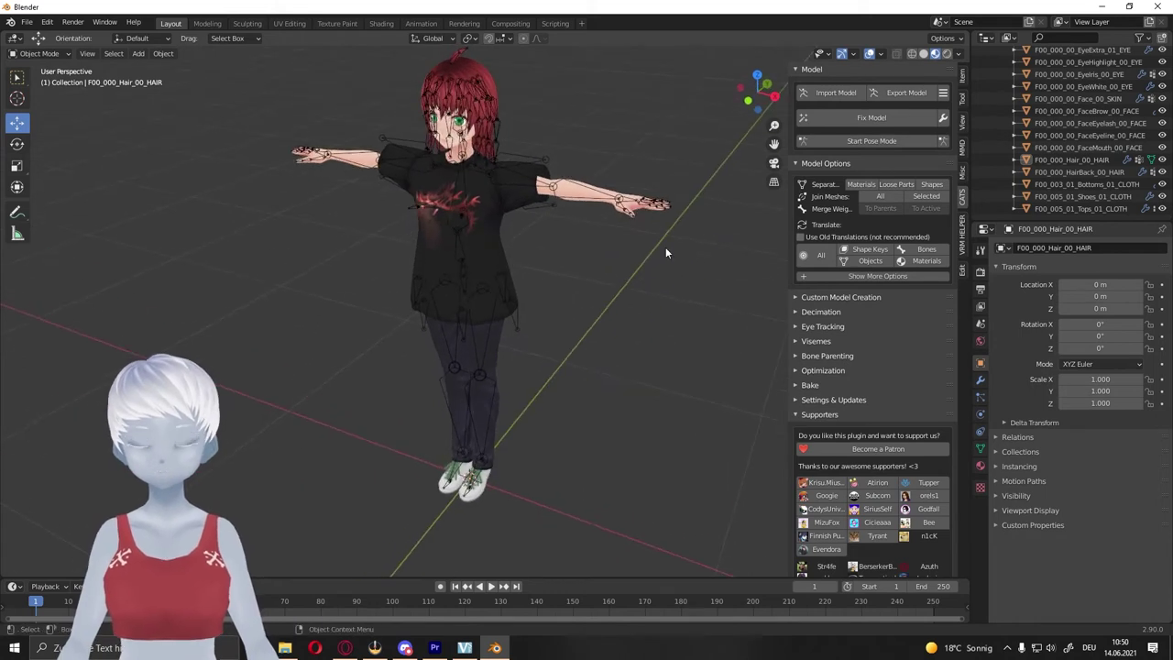
{"action": "left_click", "coordinate": [880, 54]}
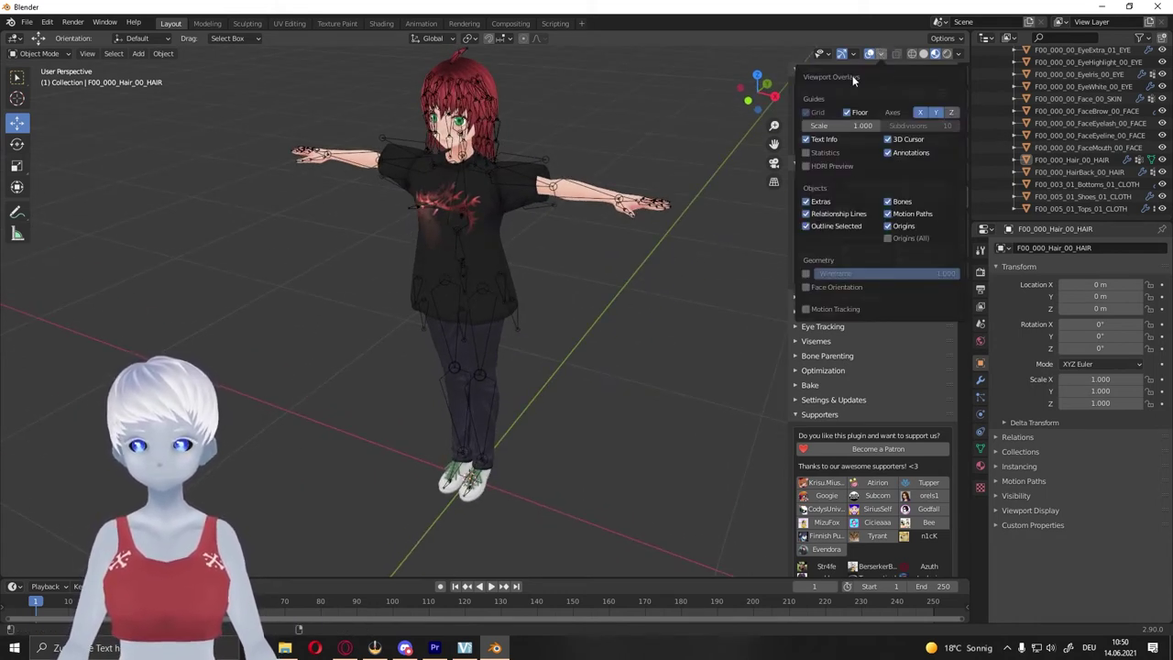
Turn off Bones in the viewport overlays, then box-select all of the character's meshes.
{"action": "left_click", "coordinate": [889, 203]}
{"action": "mouse_move", "coordinate": [651, 273]}
{"action": "middle_mouse_down"}
{"action": "mouse_move", "coordinate": [561, 281]}
{"action": "mouse_move", "coordinate": [474, 266]}
{"action": "mouse_move", "coordinate": [572, 329]}
{"action": "middle_mouse_up"}
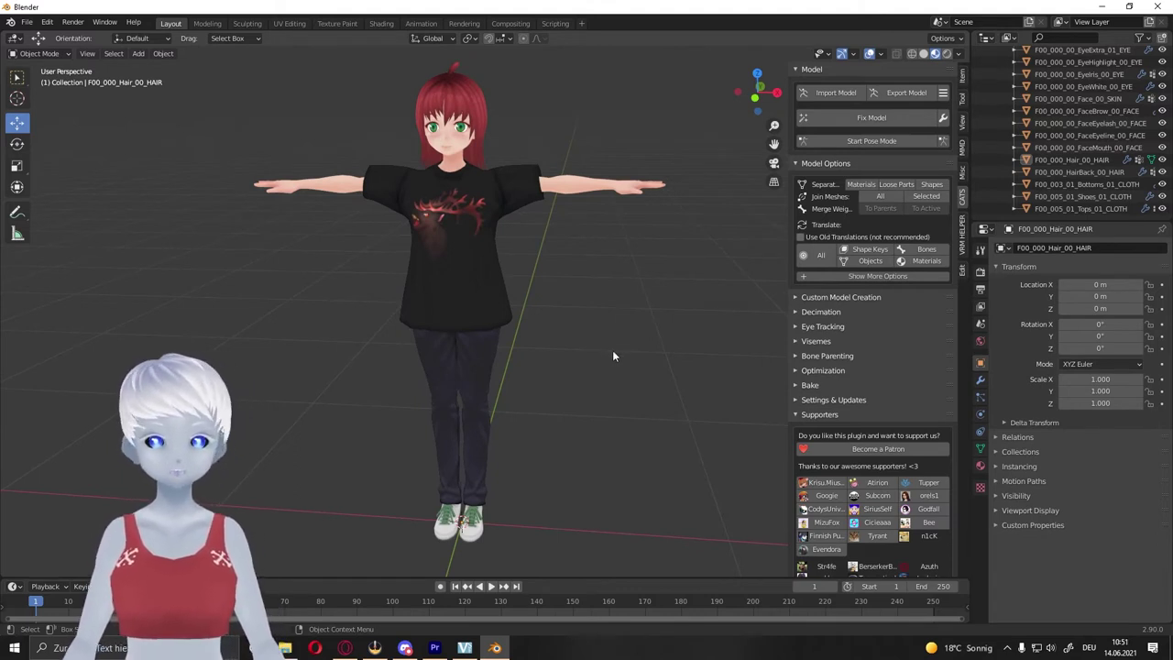
{"action": "mouse_move", "coordinate": [612, 350]}
{"action": "middle_mouse_down"}
{"action": "mouse_move", "coordinate": [552, 360]}
{"action": "mouse_move", "coordinate": [619, 349]}
{"action": "mouse_move", "coordinate": [600, 353]}
{"action": "middle_mouse_up"}
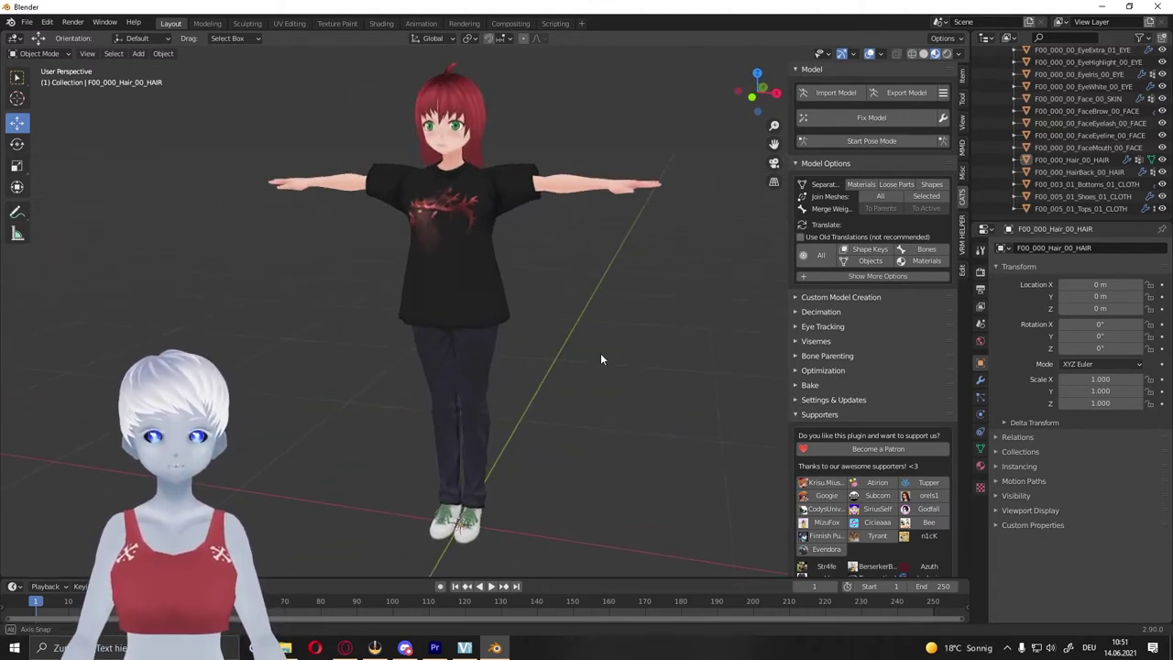
{"action": "left_click_drag", "start_coordinate": [619, 131], "coordinate": [327, 383]}
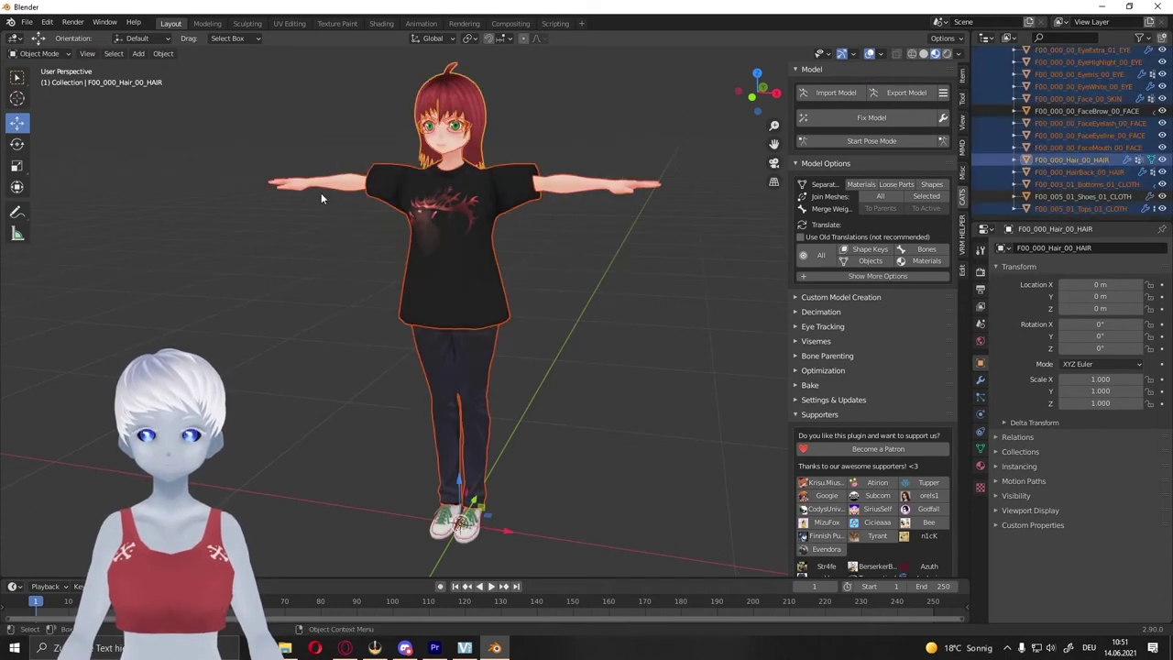
{"action": "left_click_drag", "start_coordinate": [308, 106], "coordinate": [576, 345]}
{"action": "left_click_drag", "start_coordinate": [581, 128], "coordinate": [146, 438]}
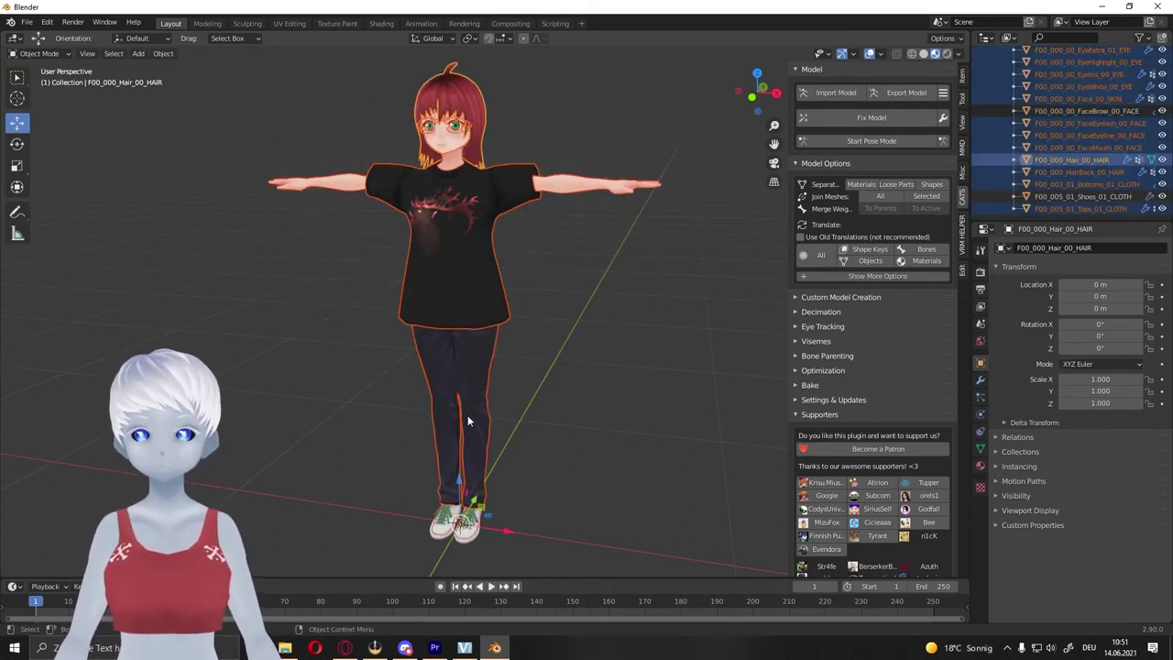
{"action": "left_click", "coordinate": [466, 286]}
{"action": "left_click", "coordinate": [466, 286]}
{"action": "left_click", "coordinate": [467, 286]}
{"action": "left_click", "coordinate": [466, 286]}
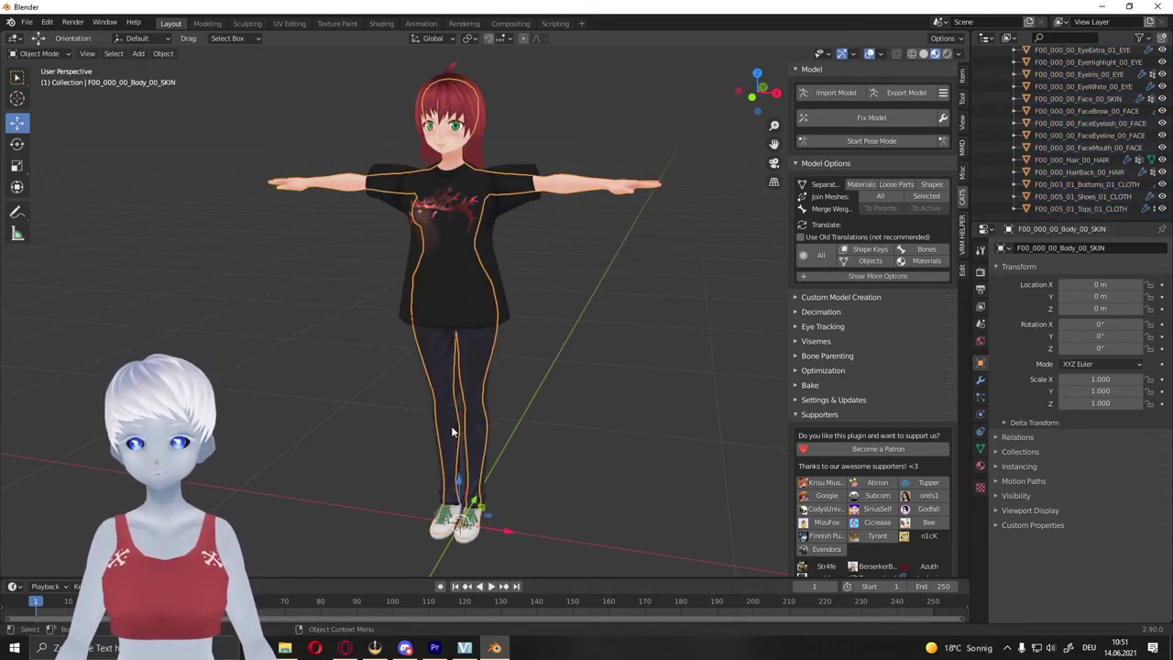
{"action": "left_click", "coordinate": [466, 286]}
{"action": "left_click", "coordinate": [463, 531]}
{"action": "left_click", "coordinate": [467, 533]}
{"action": "left_click", "coordinate": [589, 414]}
{"action": "right_click", "coordinate": [590, 415]}
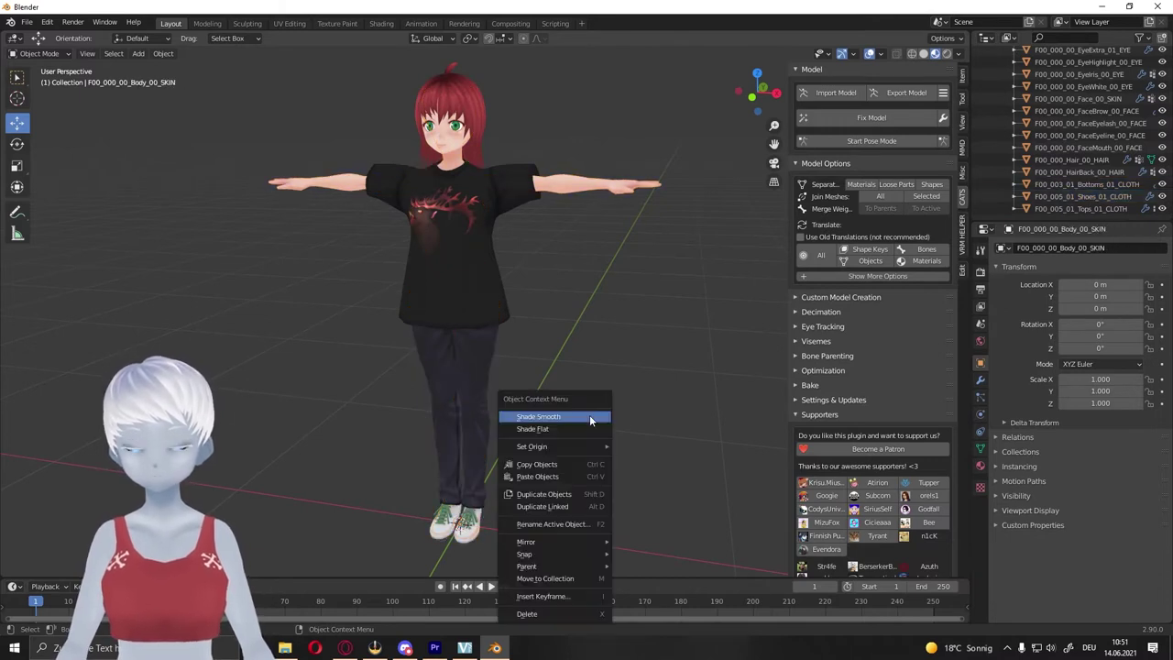
{"action": "right_click", "coordinate": [594, 256]}
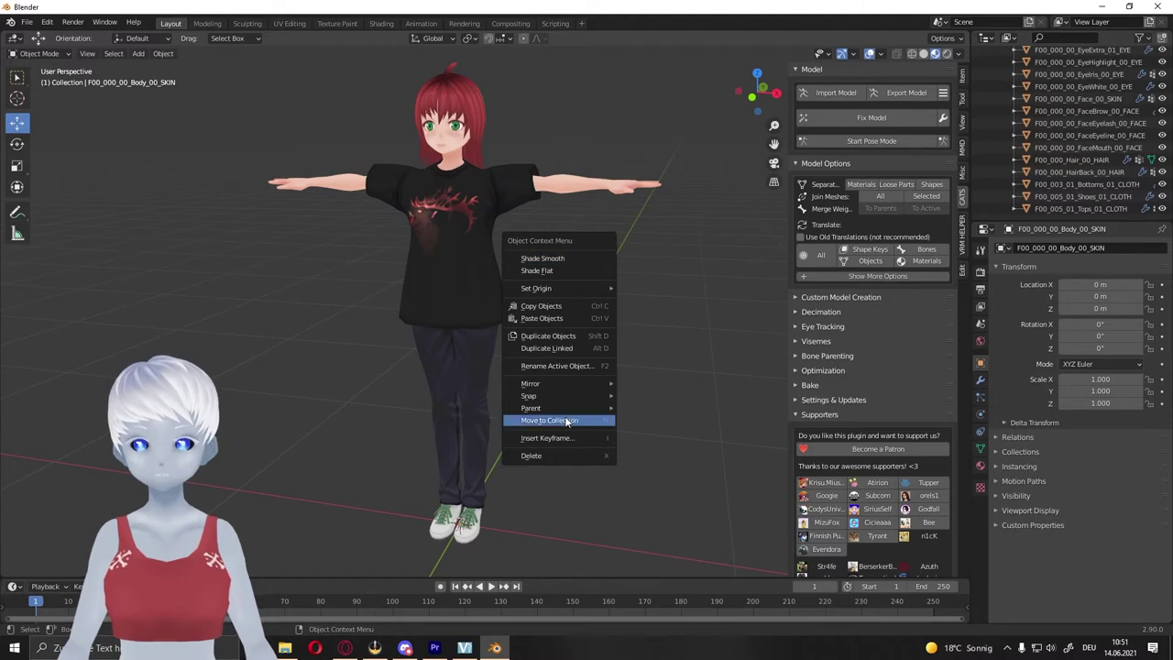
{"action": "right_click", "coordinate": [688, 310]}
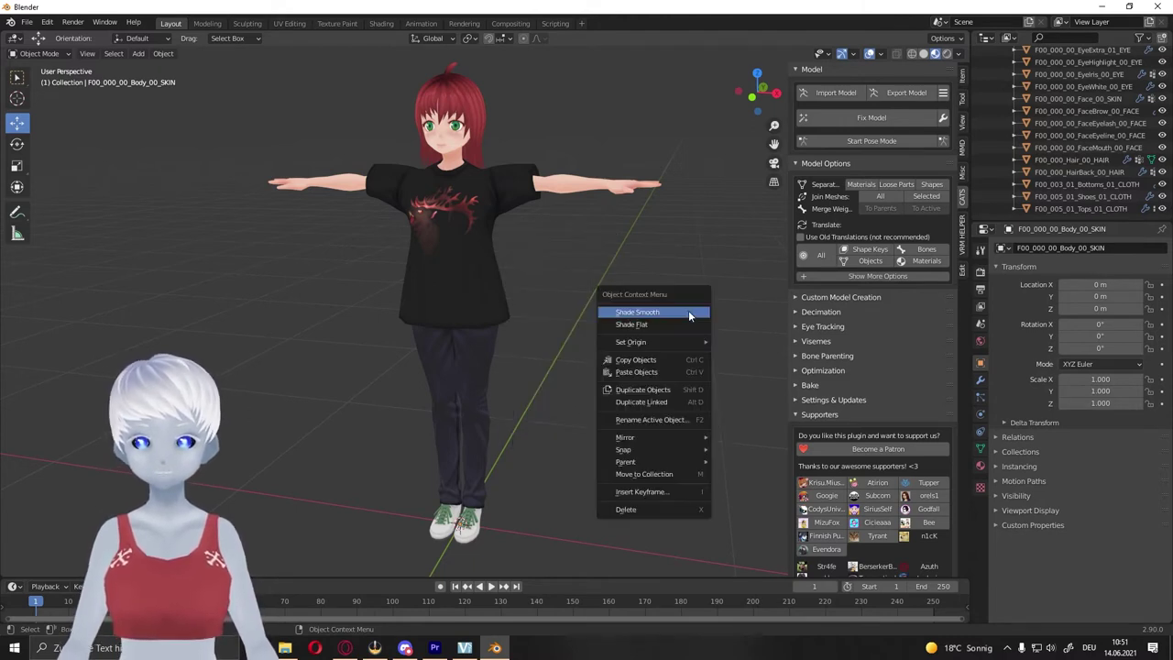
{"action": "mouse_move", "coordinate": [655, 215]}
{"action": "middle_mouse_down"}
{"action": "mouse_move", "coordinate": [565, 311]}
{"action": "mouse_move", "coordinate": [814, 263]}
{"action": "mouse_move", "coordinate": [718, 191]}
{"action": "mouse_move", "coordinate": [543, 251]}
{"action": "middle_mouse_up"}
{"action": "mouse_move", "coordinate": [449, 344]}
{"action": "middle_mouse_down"}
{"action": "mouse_move", "coordinate": [603, 319]}
{"action": "mouse_move", "coordinate": [516, 225]}
{"action": "mouse_move", "coordinate": [635, 317]}
{"action": "mouse_move", "coordinate": [659, 312]}
{"action": "mouse_move", "coordinate": [570, 306]}
{"action": "mouse_move", "coordinate": [577, 299]}
{"action": "middle_mouse_up"}
{"action": "scroll", "coordinate": [493, 354], "scroll_direction": "down", "scroll_amount": 2}
{"action": "middle_click_drag", "start_coordinate": [493, 354], "coordinate": [366, 437]}
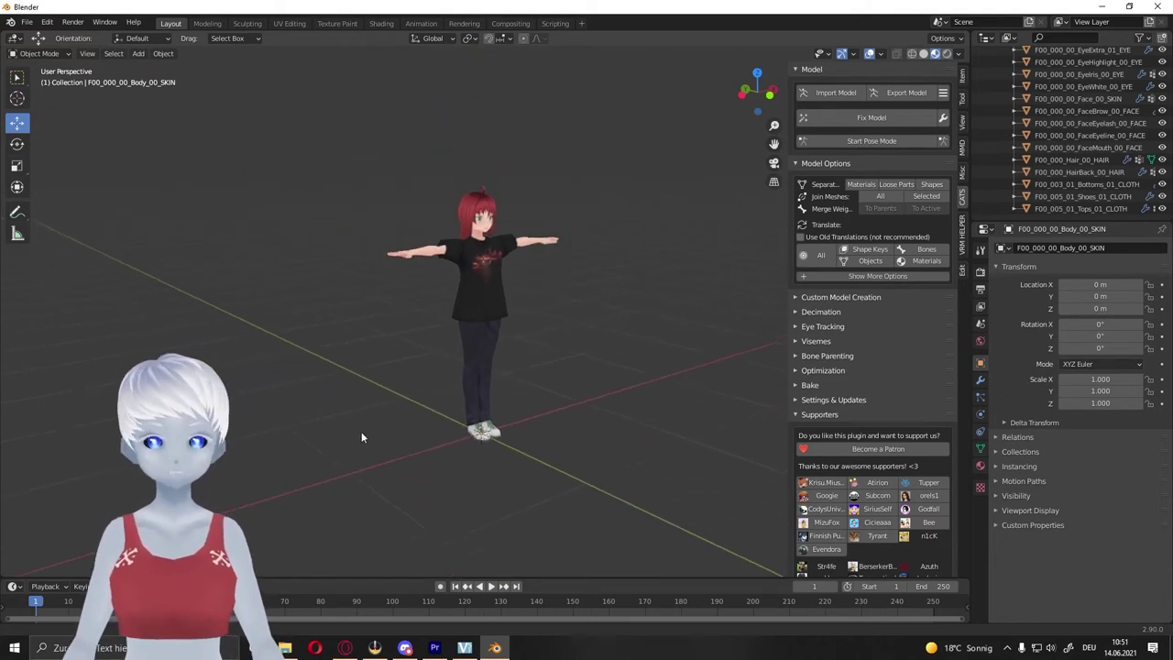
{"action": "scroll", "coordinate": [478, 329], "scroll_direction": "up", "scroll_amount": 2}
{"action": "scroll", "coordinate": [617, 208], "scroll_direction": "up", "scroll_amount": 5}
{"action": "scroll", "coordinate": [413, 336], "scroll_direction": "down", "scroll_amount": 6}
{"action": "scroll", "coordinate": [412, 335], "scroll_direction": "down", "scroll_amount": 2}
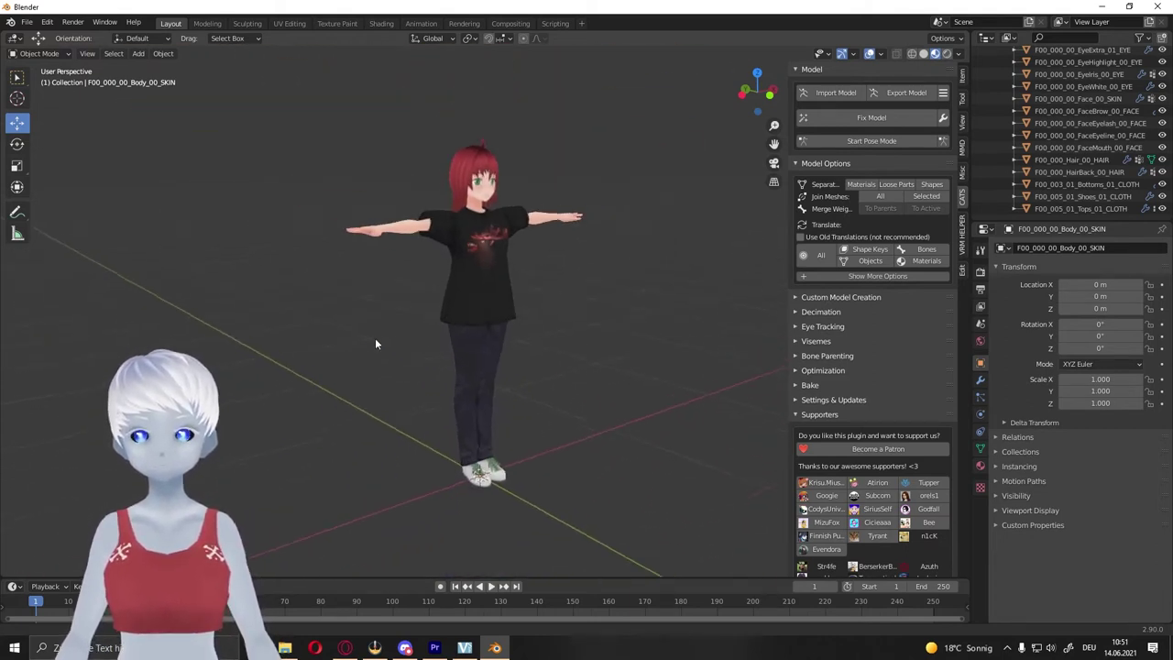
{"action": "scroll", "coordinate": [531, 152], "scroll_direction": "up", "scroll_amount": 8}
{"action": "scroll", "coordinate": [342, 386], "scroll_direction": "down", "scroll_amount": 8}
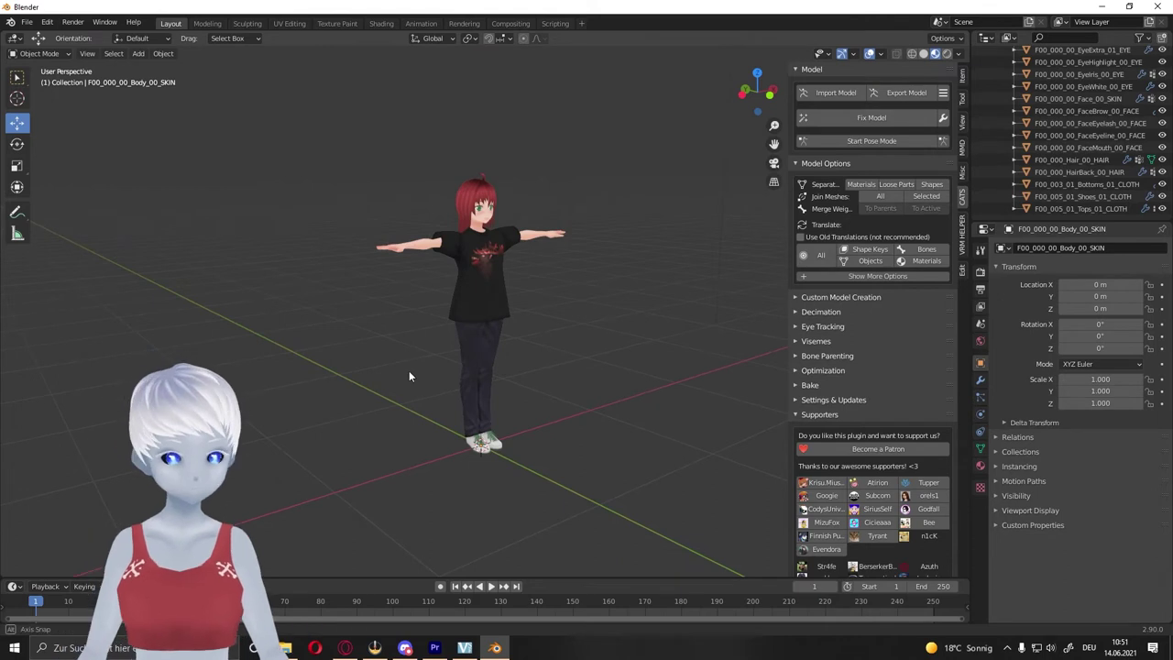
{"action": "key", "text": "KP_7"}
{"action": "key", "text": "KP_1"}
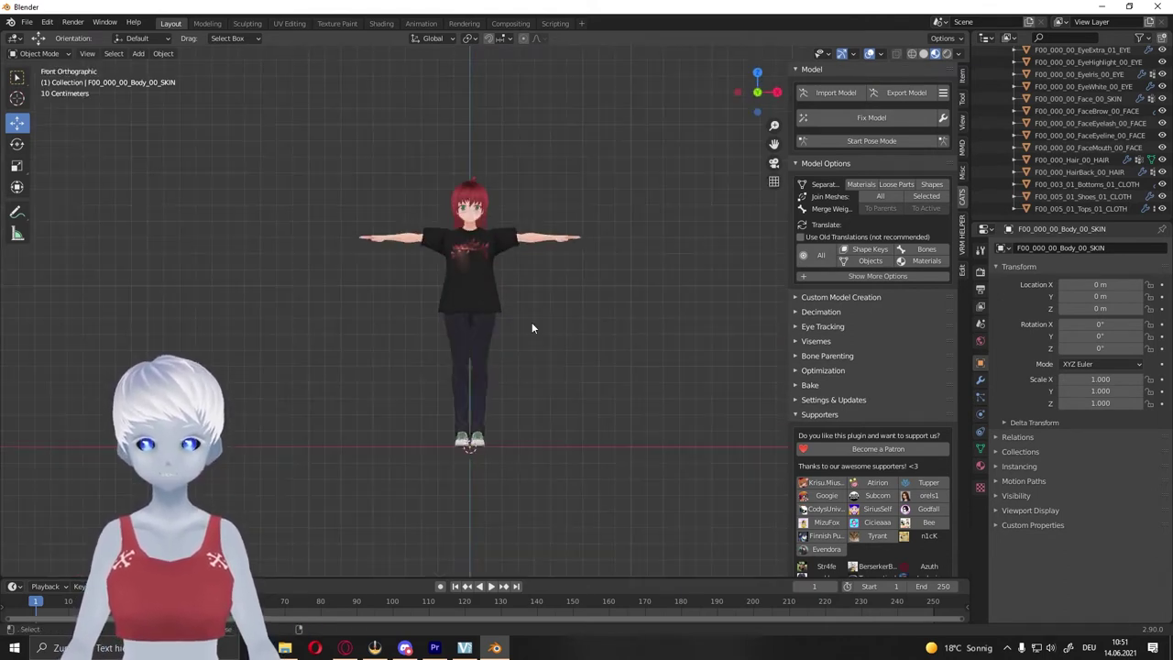
{"action": "key", "text": "KP_3"}
{"action": "key", "text": "ctrl+KP_1"}
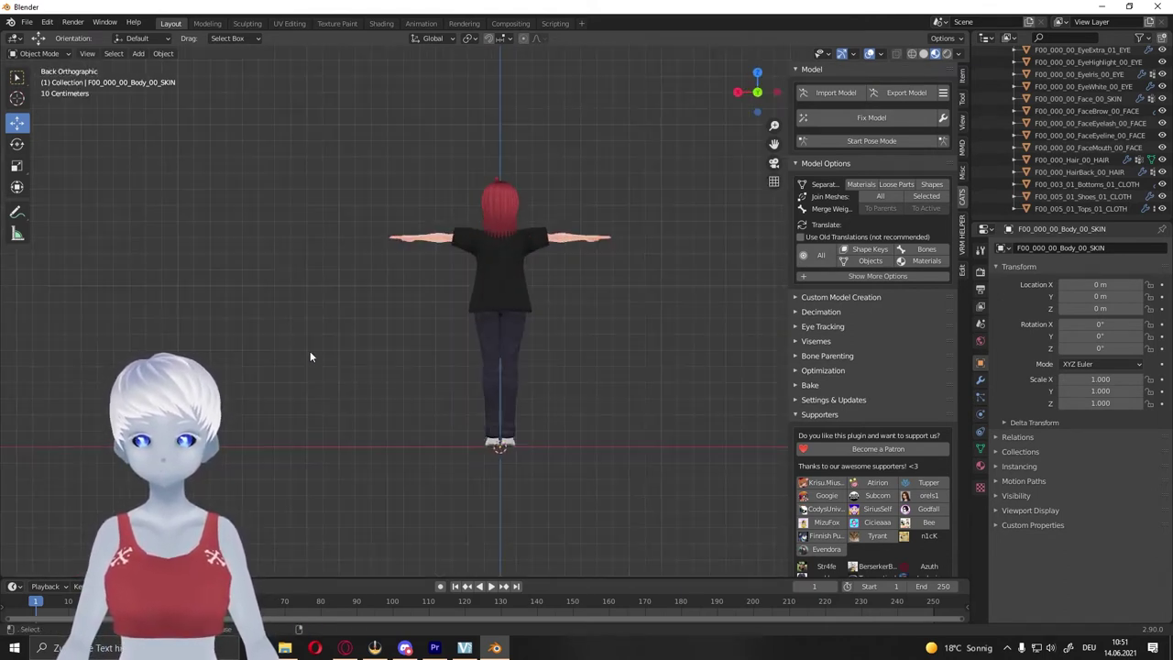
{"action": "key", "text": "KP_3"}
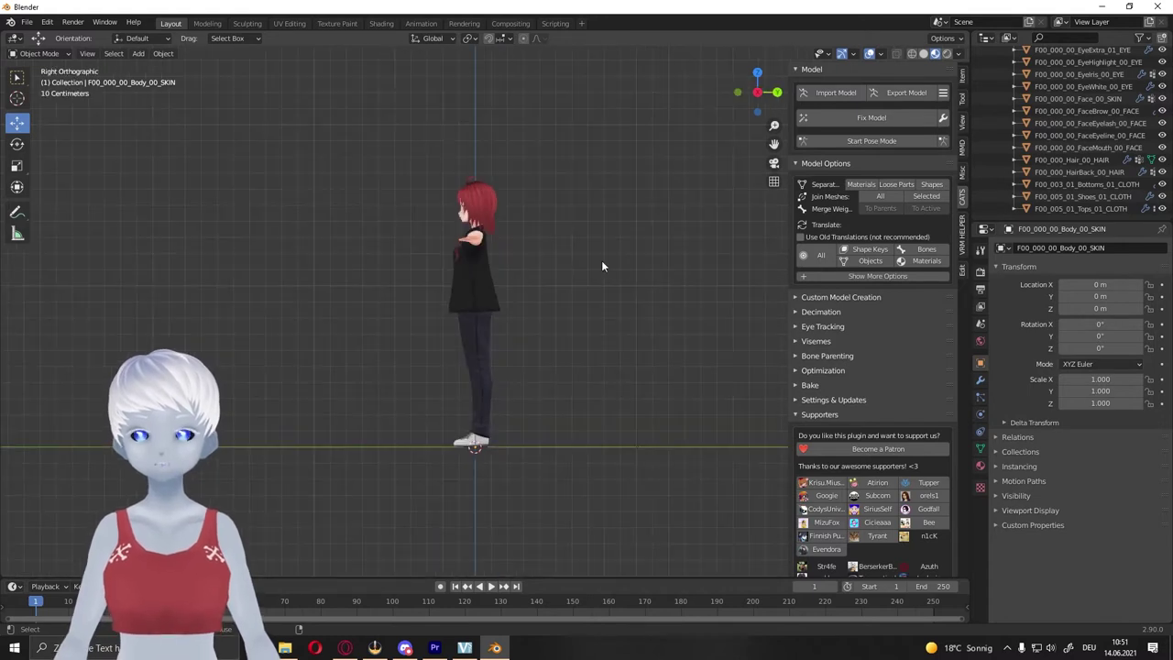
{"action": "key", "text": "KP_1"}
{"action": "mouse_move", "coordinate": [531, 298]}
{"action": "middle_mouse_down", "text": "shift"}
{"action": "mouse_move", "coordinate": [547, 288]}
{"action": "mouse_move", "coordinate": [618, 309]}
{"action": "mouse_move", "coordinate": [542, 254]}
{"action": "mouse_move", "coordinate": [683, 278]}
{"action": "mouse_move", "coordinate": [537, 391]}
{"action": "mouse_move", "coordinate": [379, 178]}
{"action": "mouse_move", "coordinate": [555, 165]}
{"action": "mouse_move", "coordinate": [568, 289]}
{"action": "mouse_move", "coordinate": [375, 293]}
{"action": "mouse_move", "coordinate": [531, 306]}
{"action": "mouse_move", "coordinate": [500, 297]}
{"action": "middle_mouse_up", "text": "shift"}
{"action": "scroll", "coordinate": [502, 275], "scroll_direction": "up", "scroll_amount": 1}
{"action": "scroll", "coordinate": [495, 247], "scroll_direction": "up", "scroll_amount": 3}
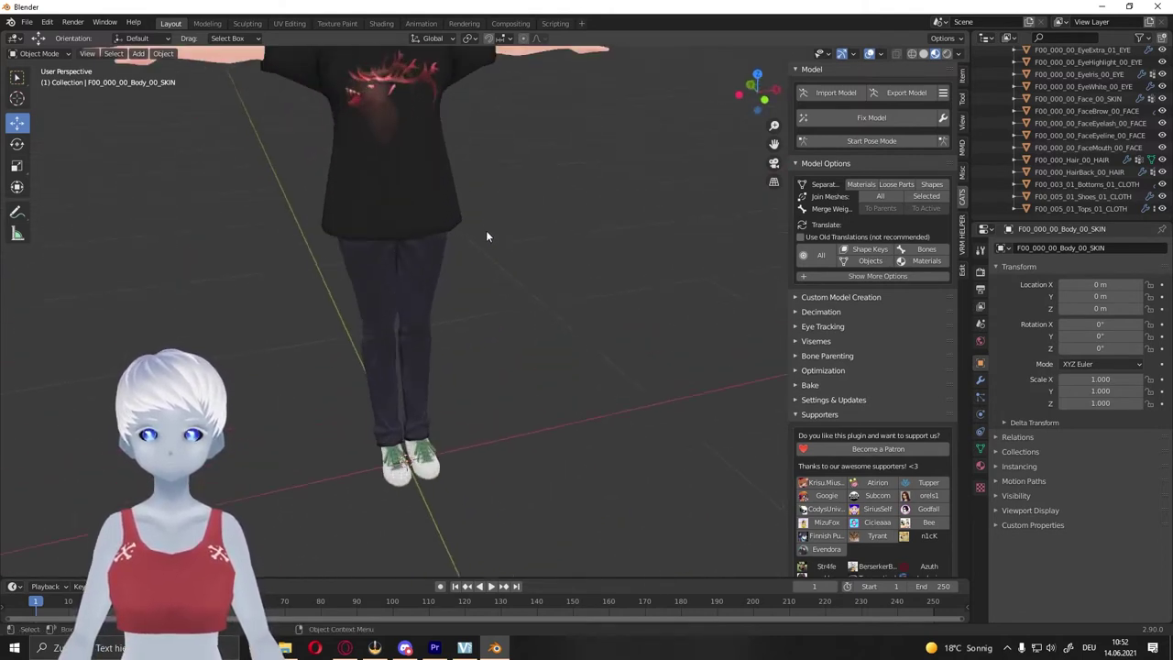
{"action": "scroll", "coordinate": [486, 235], "scroll_direction": "down", "scroll_amount": 3}
{"action": "scroll", "coordinate": [487, 236], "scroll_direction": "down", "scroll_amount": 3}
{"action": "scroll", "coordinate": [487, 235], "scroll_direction": "up", "scroll_amount": 4}
{"action": "scroll", "coordinate": [487, 236], "scroll_direction": "down", "scroll_amount": 3}
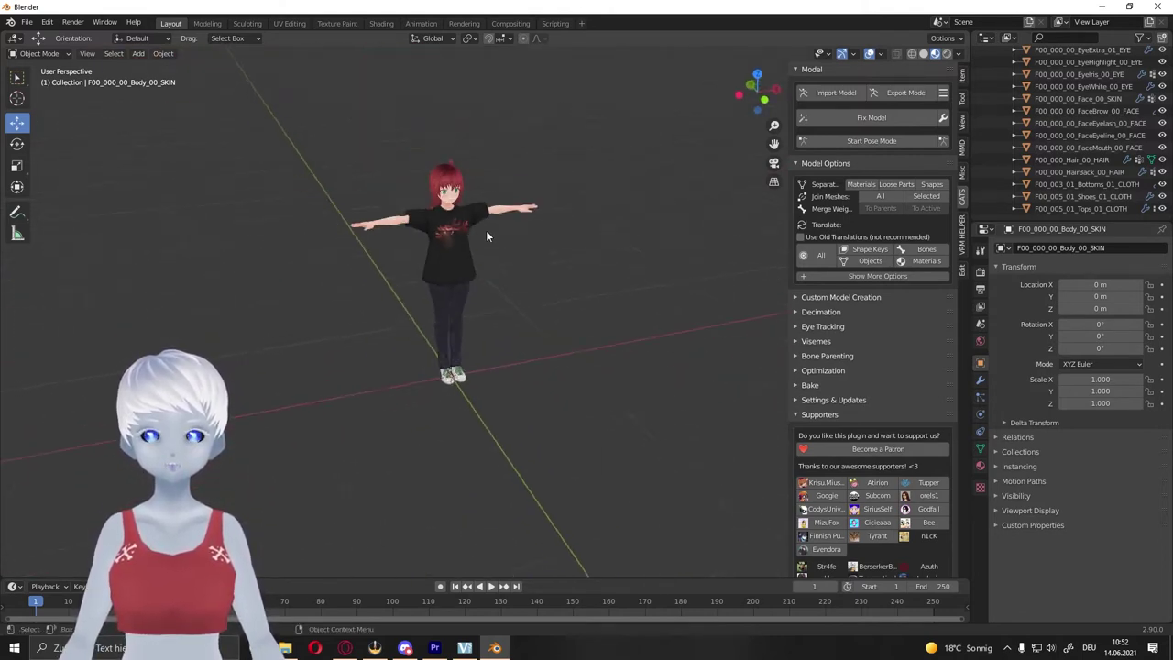
{"action": "scroll", "coordinate": [486, 236], "scroll_direction": "up", "scroll_amount": 2}
{"action": "scroll", "coordinate": [487, 236], "scroll_direction": "down", "scroll_amount": 2}
{"action": "mouse_move", "coordinate": [487, 235]}
{"action": "middle_mouse_down"}
{"action": "mouse_move", "coordinate": [542, 314]}
{"action": "mouse_move", "coordinate": [507, 306]}
{"action": "mouse_move", "coordinate": [546, 294]}
{"action": "mouse_move", "coordinate": [546, 313]}
{"action": "mouse_move", "coordinate": [516, 333]}
{"action": "mouse_move", "coordinate": [616, 301]}
{"action": "mouse_move", "coordinate": [649, 306]}
{"action": "mouse_move", "coordinate": [510, 323]}
{"action": "mouse_move", "coordinate": [665, 320]}
{"action": "mouse_move", "coordinate": [547, 320]}
{"action": "mouse_move", "coordinate": [595, 341]}
{"action": "middle_mouse_up"}
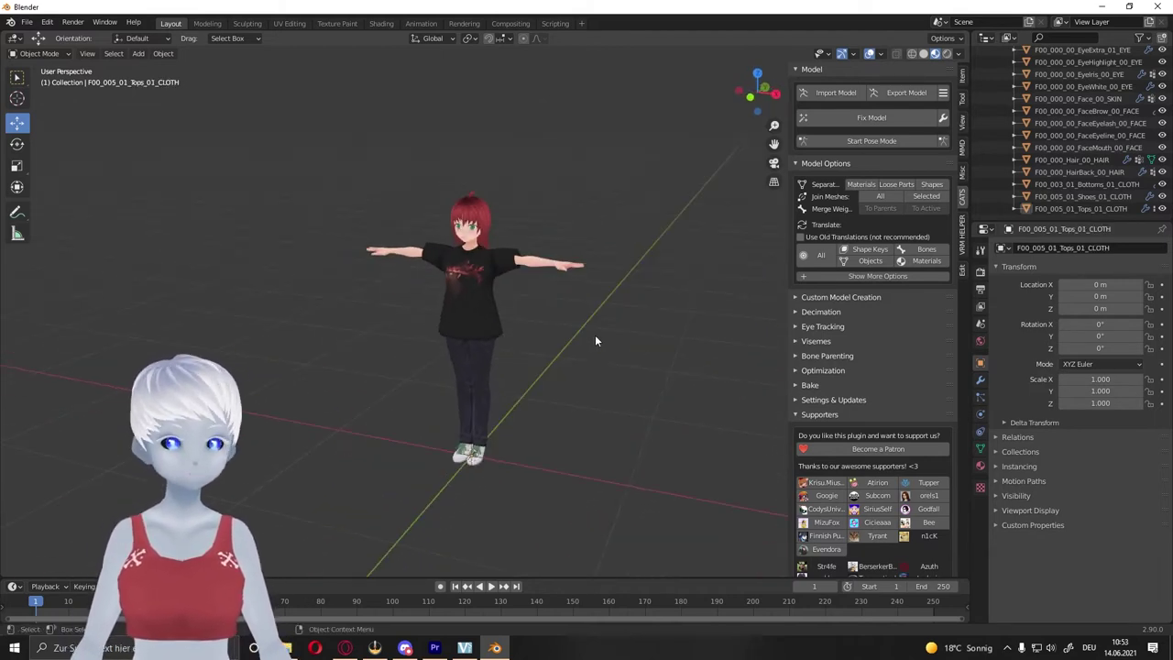
Orbit around the character, then box-select all its hair, face, body and clothing meshes.
{"action": "mouse_move", "coordinate": [594, 383]}
{"action": "middle_mouse_down"}
{"action": "mouse_move", "coordinate": [516, 398]}
{"action": "mouse_move", "coordinate": [626, 385]}
{"action": "mouse_move", "coordinate": [518, 399]}
{"action": "mouse_move", "coordinate": [584, 384]}
{"action": "mouse_move", "coordinate": [582, 408]}
{"action": "middle_mouse_up"}
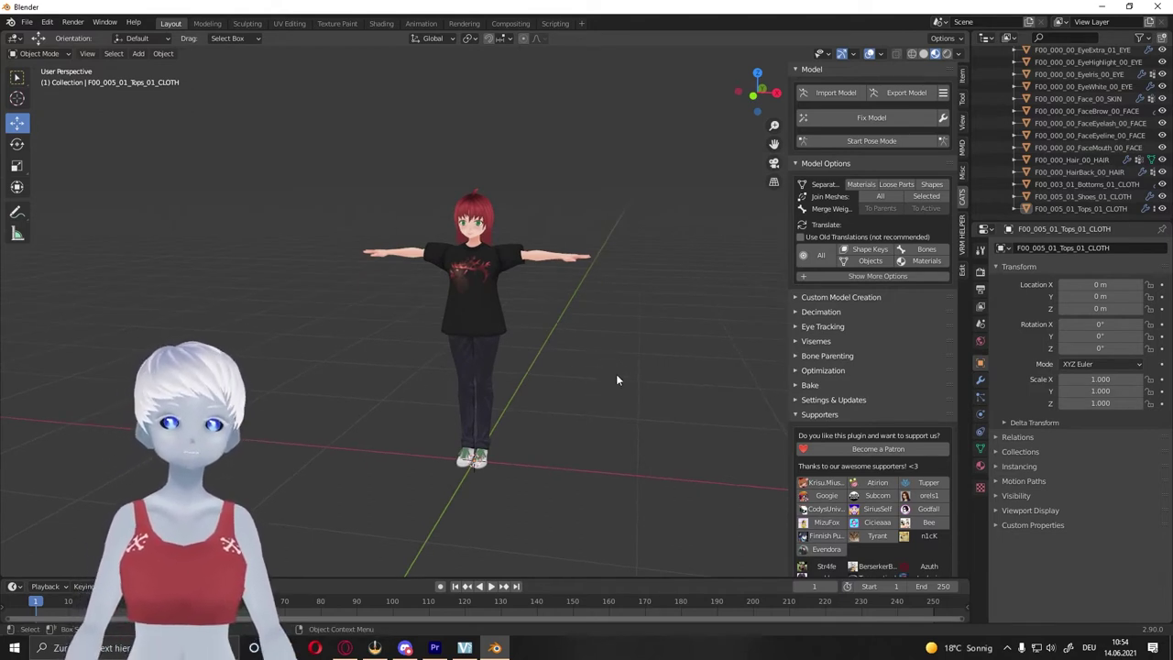
{"action": "mouse_move", "coordinate": [616, 374]}
{"action": "middle_mouse_down"}
{"action": "mouse_move", "coordinate": [593, 392]}
{"action": "mouse_move", "coordinate": [586, 383]}
{"action": "middle_mouse_up"}
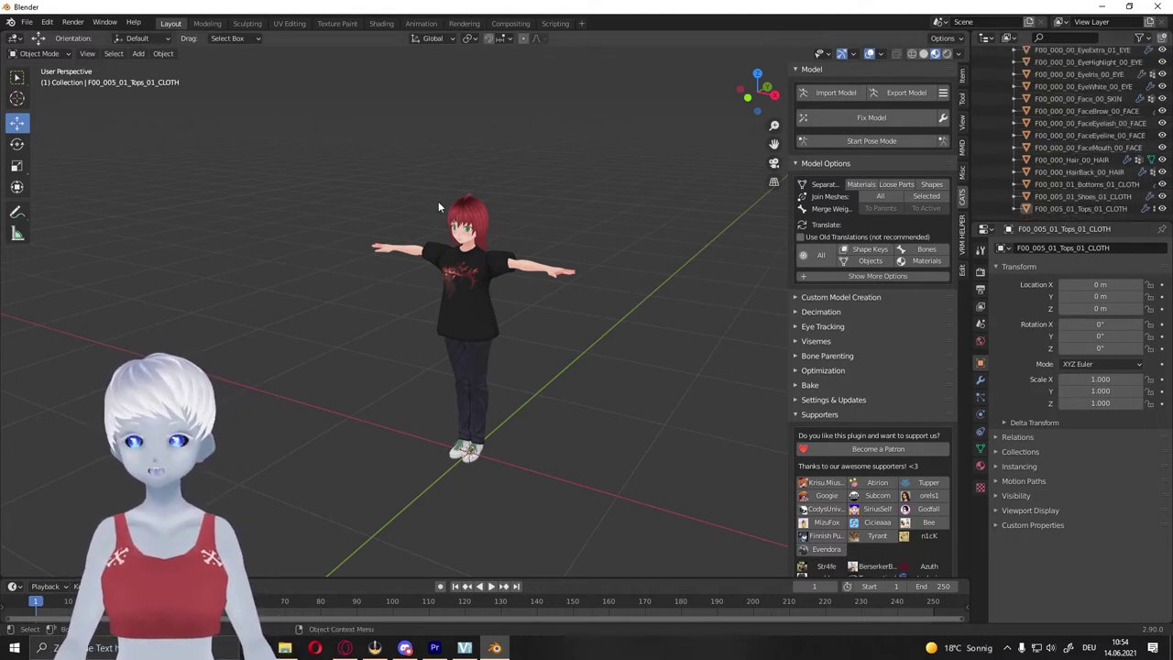
{"action": "left_click_drag", "start_coordinate": [304, 135], "coordinate": [571, 521]}
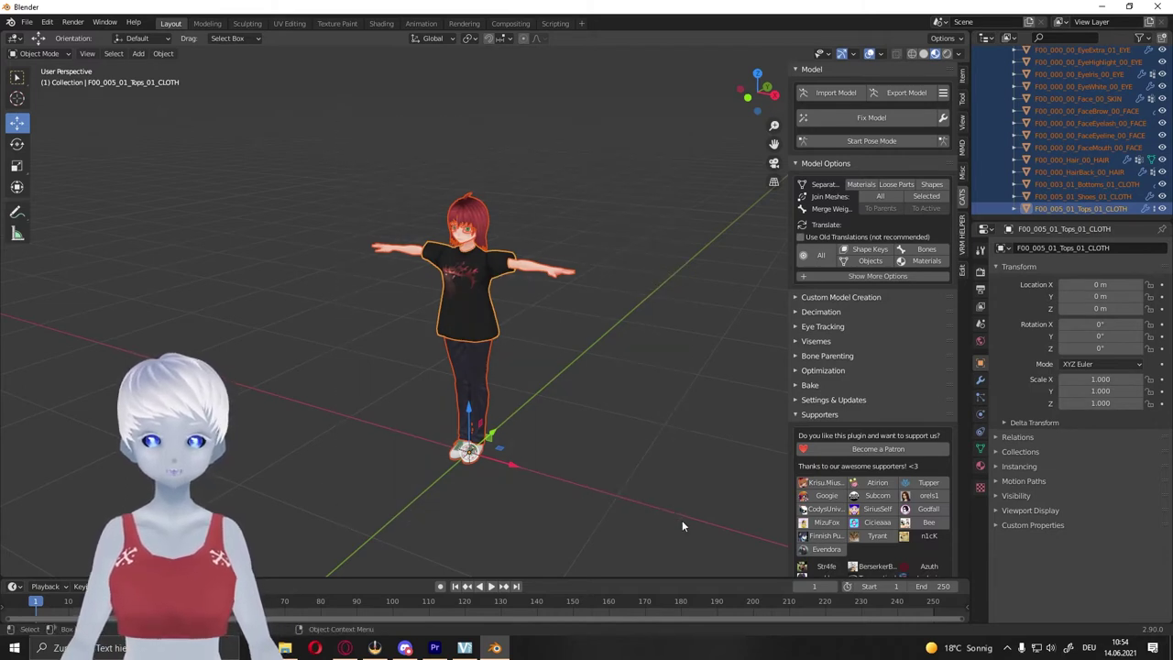
Make the body mesh active and join all selected character meshes with Ctrl+J.
{"action": "left_click", "coordinate": [536, 271], "text": "shift"}
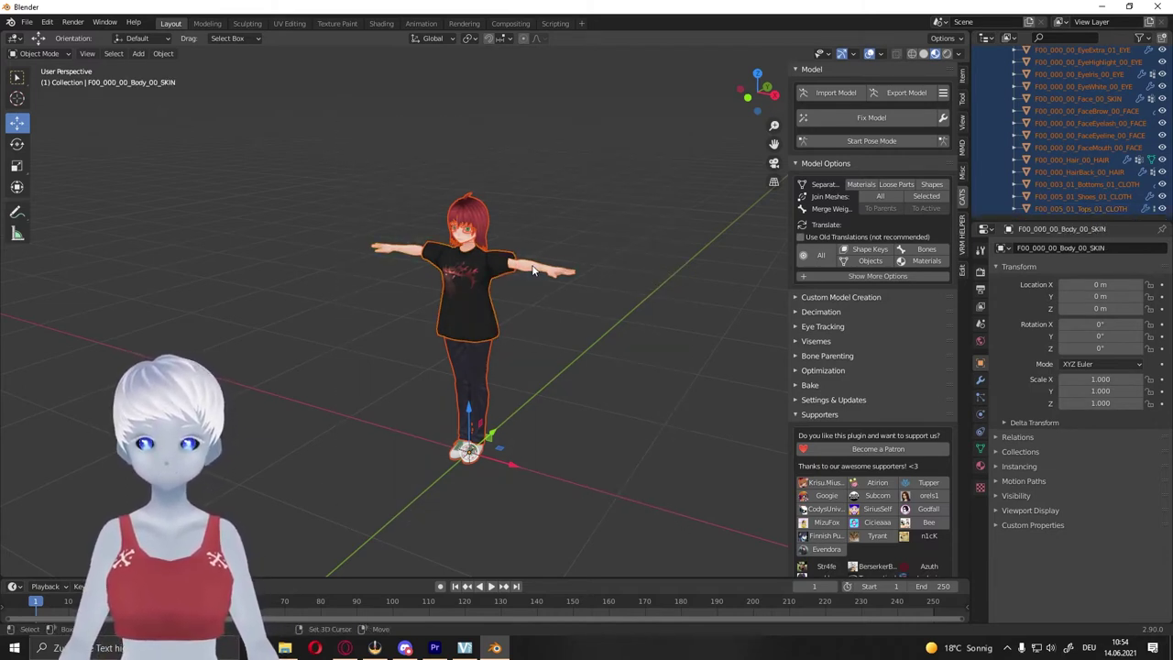
{"action": "scroll", "coordinate": [540, 289], "scroll_direction": "up", "scroll_amount": 1}
{"action": "scroll", "coordinate": [555, 286], "scroll_direction": "up", "scroll_amount": 2}
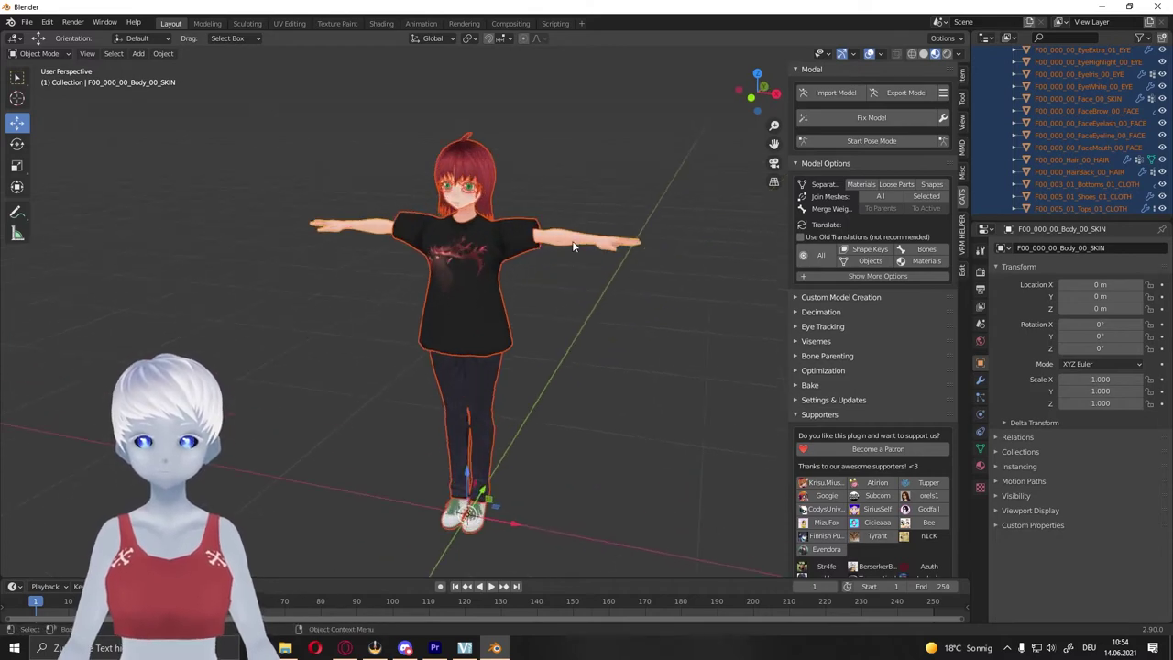
{"action": "scroll", "coordinate": [594, 169], "scroll_direction": "up", "scroll_amount": 3}
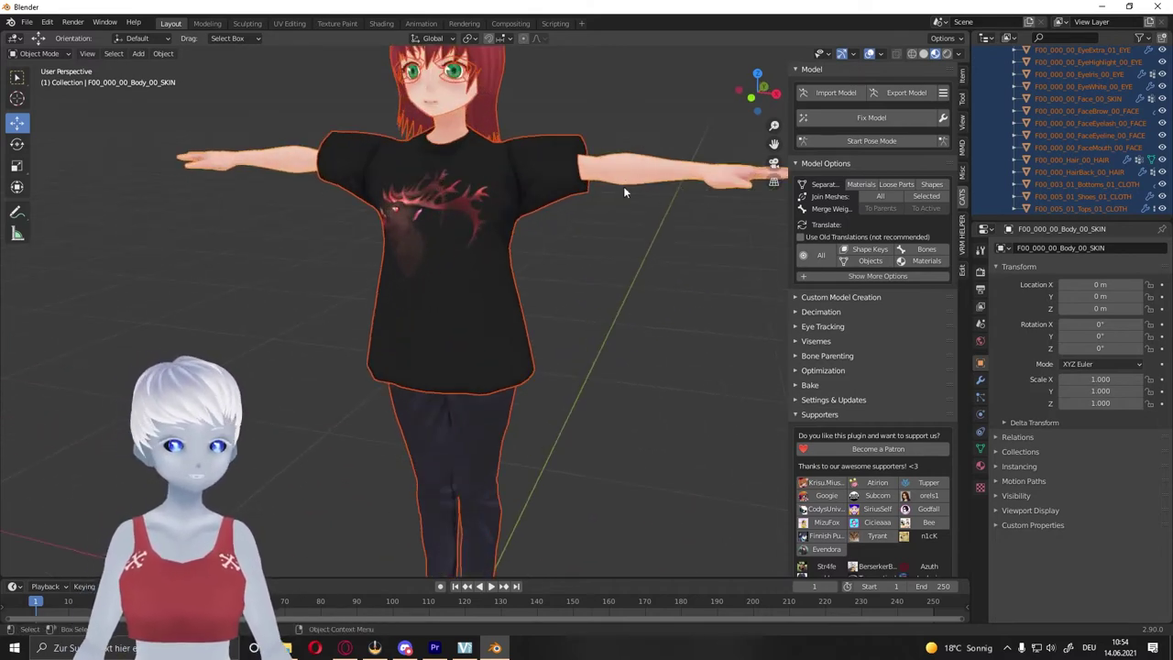
{"action": "mouse_move", "coordinate": [677, 294]}
{"action": "middle_mouse_down"}
{"action": "mouse_move", "coordinate": [642, 318]}
{"action": "mouse_move", "coordinate": [658, 320]}
{"action": "mouse_move", "coordinate": [620, 318]}
{"action": "middle_mouse_up"}
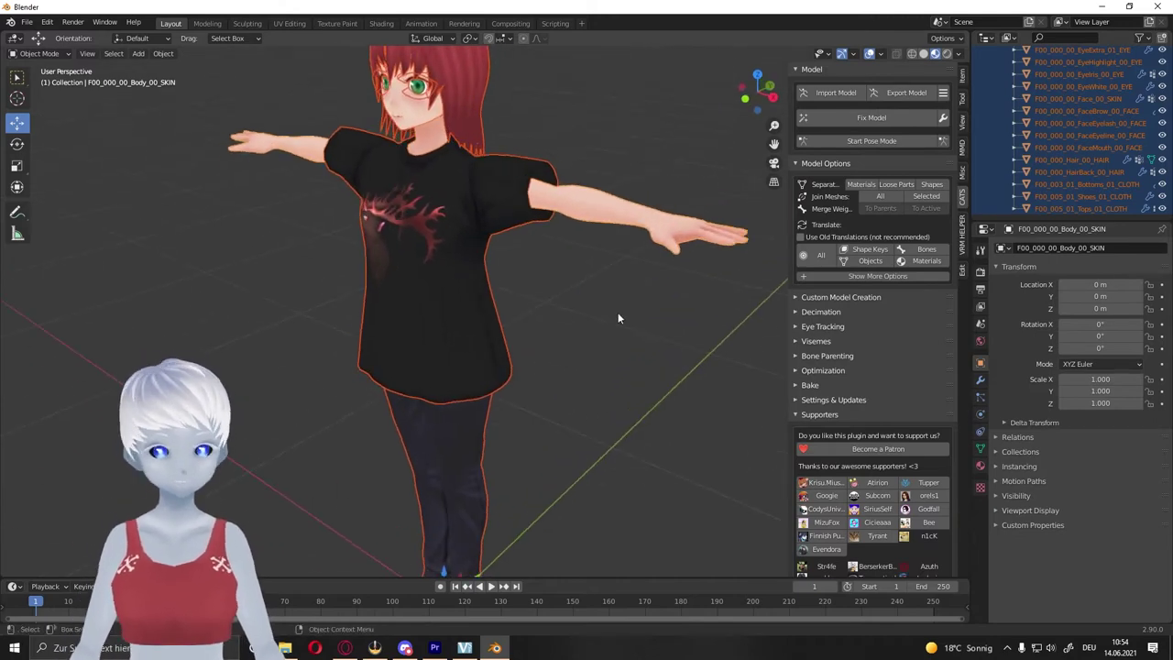
{"action": "key", "text": "ctrl+j"}
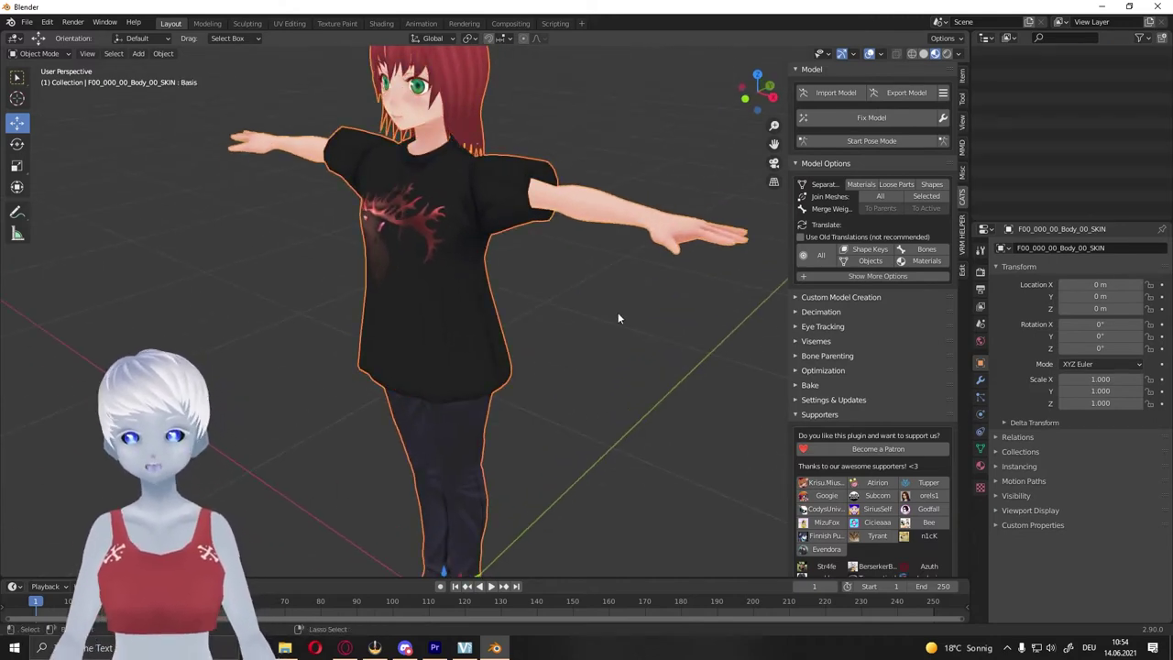
Orbit around the joined F00_000_00_Body_00_SKIN mesh from several angles to inspect it.
{"action": "scroll", "coordinate": [583, 274], "scroll_direction": "down", "scroll_amount": 4}
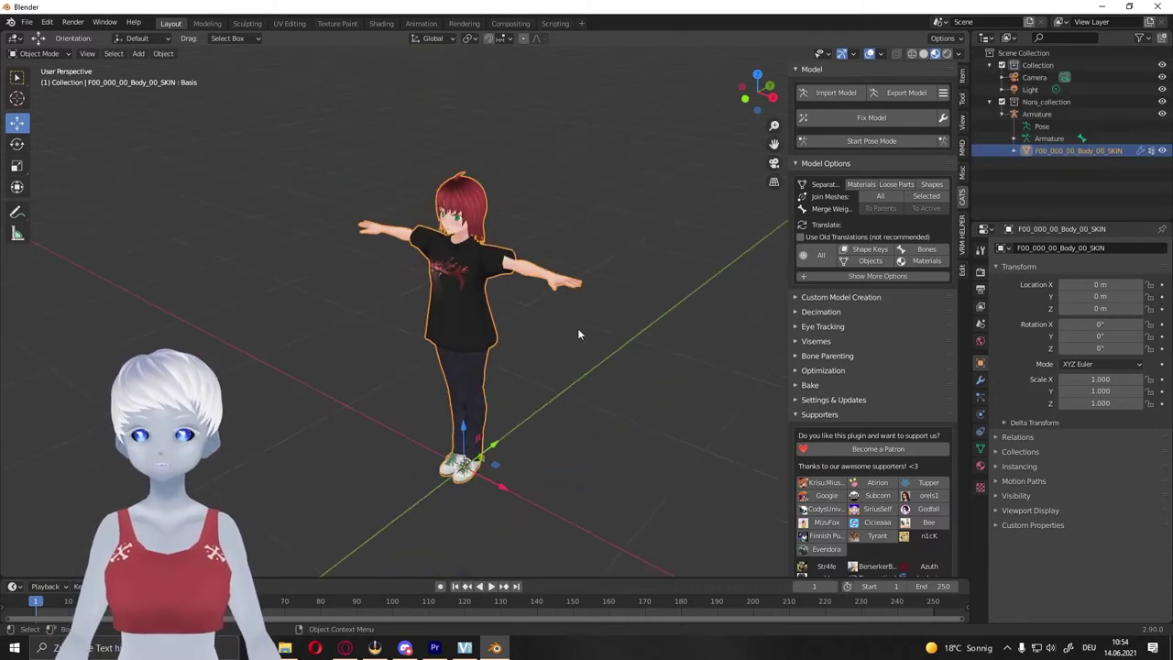
{"action": "scroll", "coordinate": [586, 343], "scroll_direction": "down", "scroll_amount": 1}
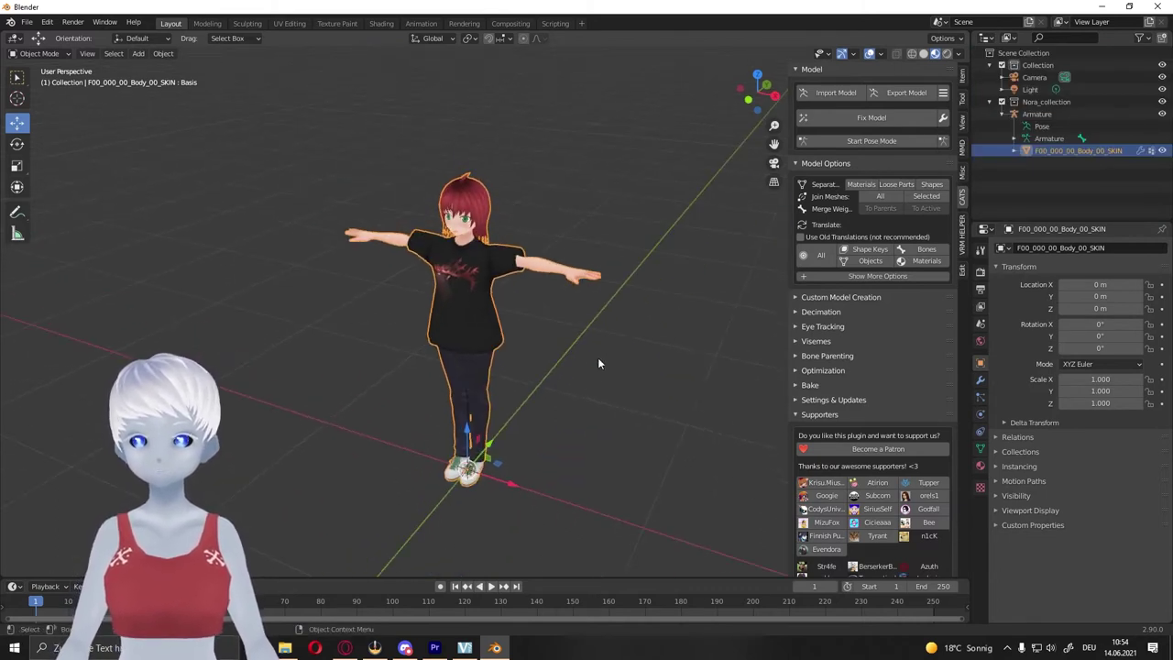
{"action": "left_click", "coordinate": [523, 349]}
{"action": "mouse_move", "coordinate": [592, 369]}
{"action": "middle_mouse_down"}
{"action": "mouse_move", "coordinate": [557, 357]}
{"action": "mouse_move", "coordinate": [562, 375]}
{"action": "mouse_move", "coordinate": [490, 395]}
{"action": "middle_mouse_up"}
{"action": "left_click", "coordinate": [488, 395]}
{"action": "middle_click_drag", "start_coordinate": [596, 325], "coordinate": [478, 307]}
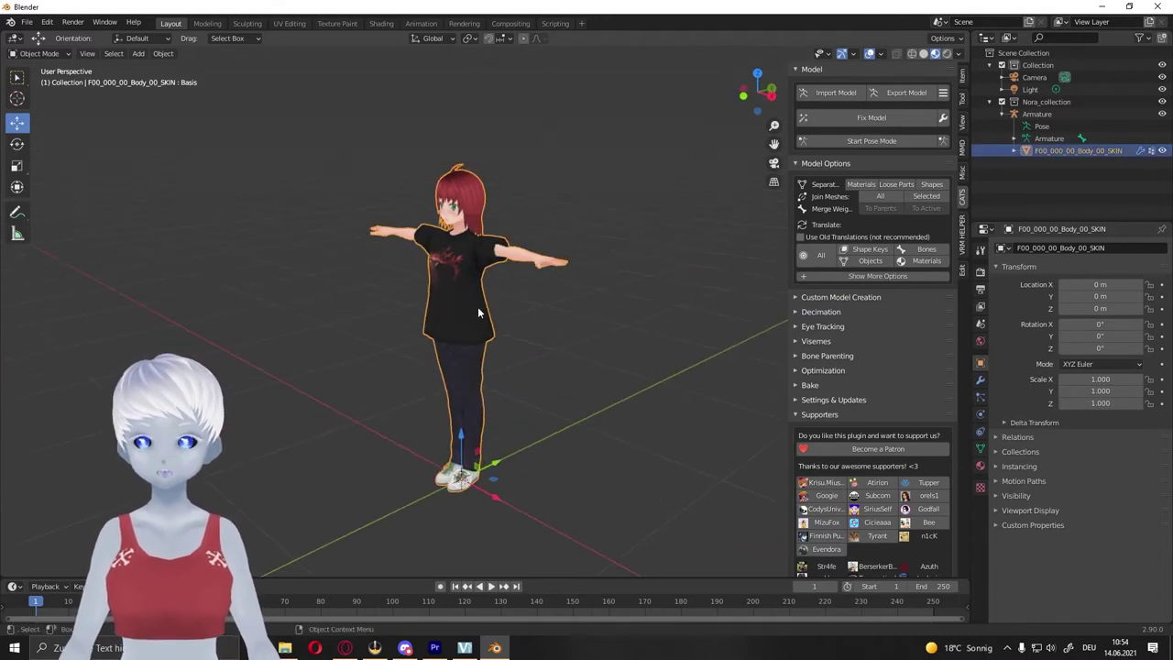
{"action": "mouse_move", "coordinate": [500, 403]}
{"action": "middle_mouse_down"}
{"action": "mouse_move", "coordinate": [381, 397]}
{"action": "mouse_move", "coordinate": [548, 374]}
{"action": "mouse_move", "coordinate": [762, 384]}
{"action": "mouse_move", "coordinate": [485, 387]}
{"action": "mouse_move", "coordinate": [514, 385]}
{"action": "middle_mouse_up"}
{"action": "left_click", "coordinate": [540, 423]}
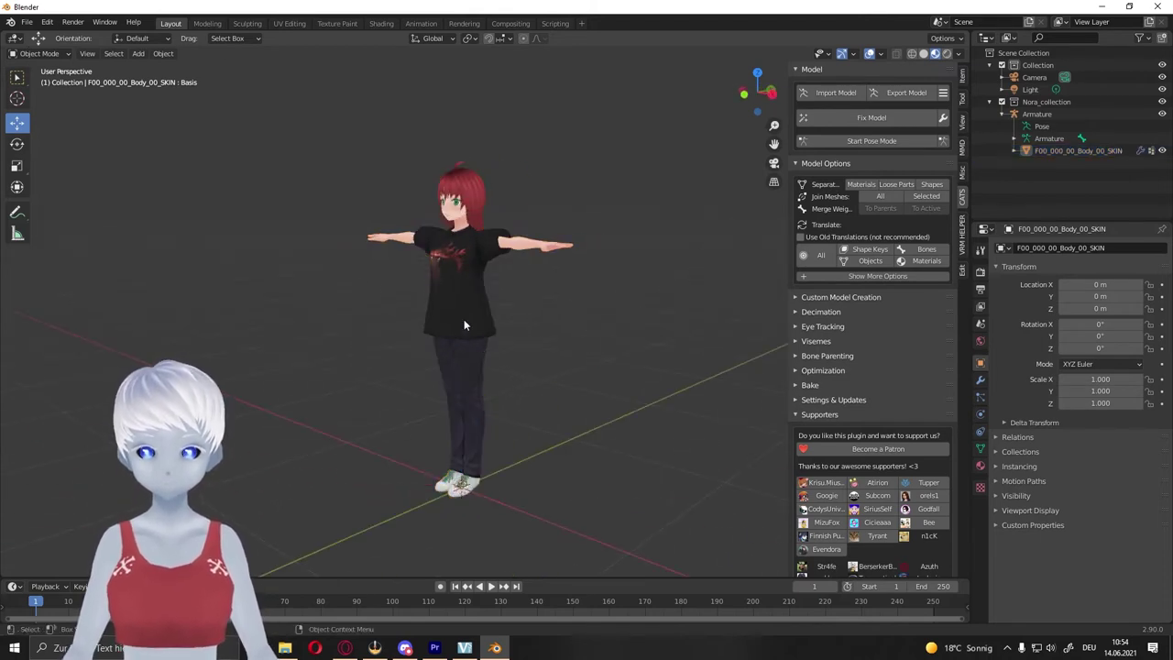
{"action": "mouse_move", "coordinate": [464, 319]}
{"action": "middle_mouse_down"}
{"action": "mouse_move", "coordinate": [482, 408]}
{"action": "mouse_move", "coordinate": [490, 353]}
{"action": "middle_mouse_up"}
{"action": "left_click", "coordinate": [489, 353]}
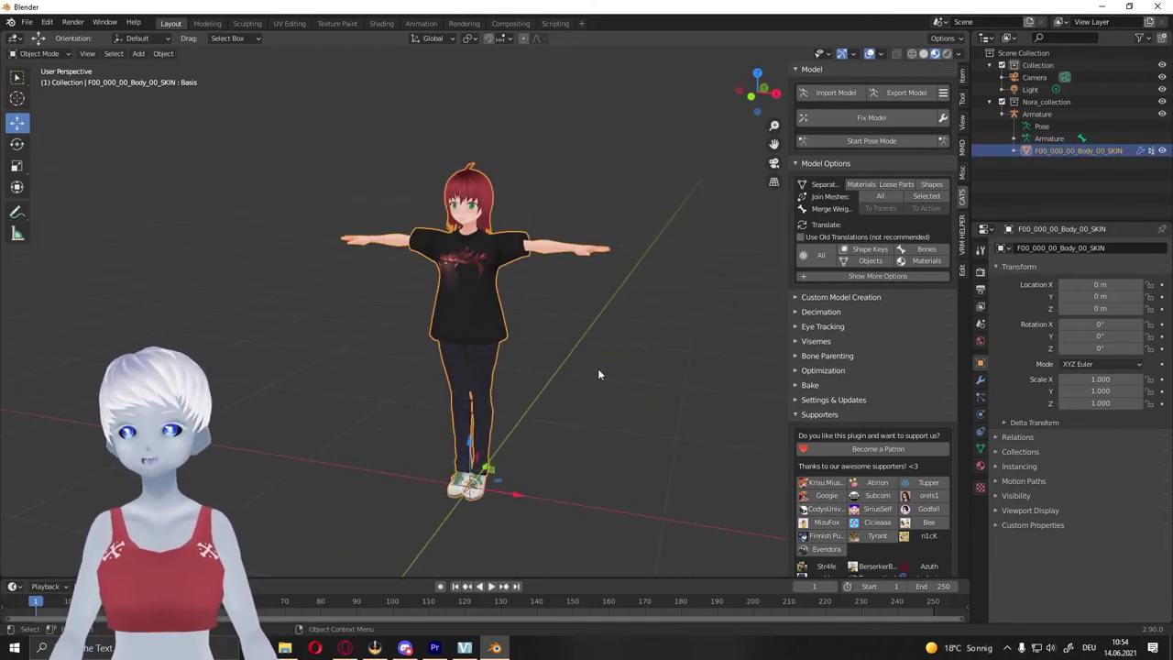
{"action": "middle_click_drag", "start_coordinate": [592, 373], "coordinate": [575, 381]}
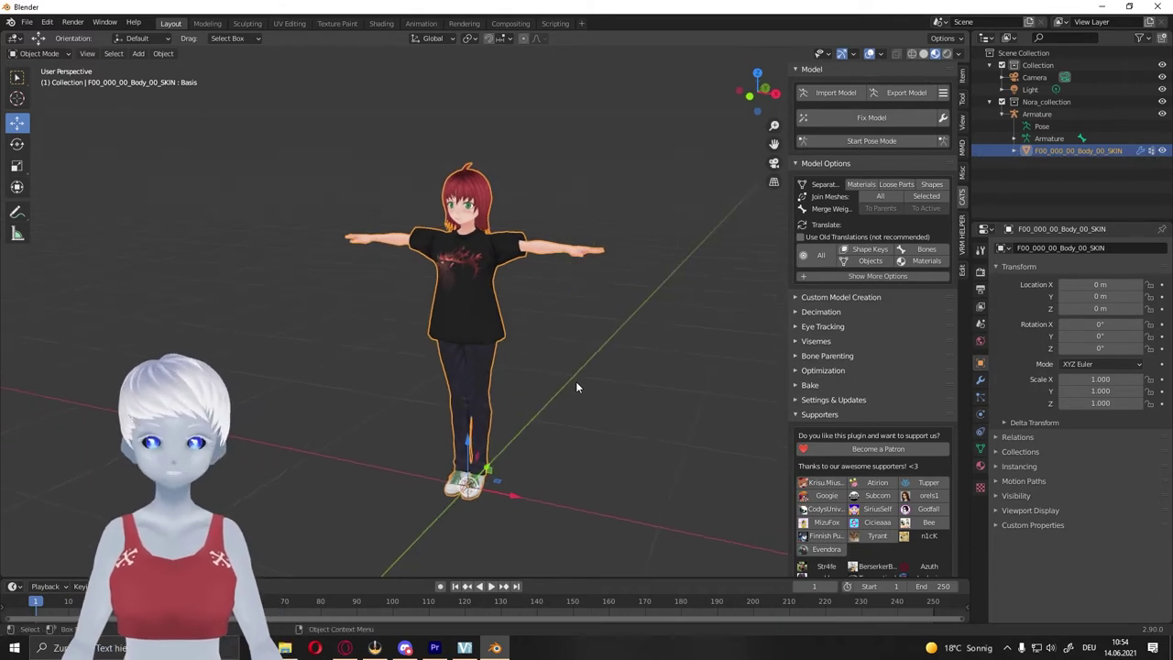
{"action": "left_click", "coordinate": [575, 386]}
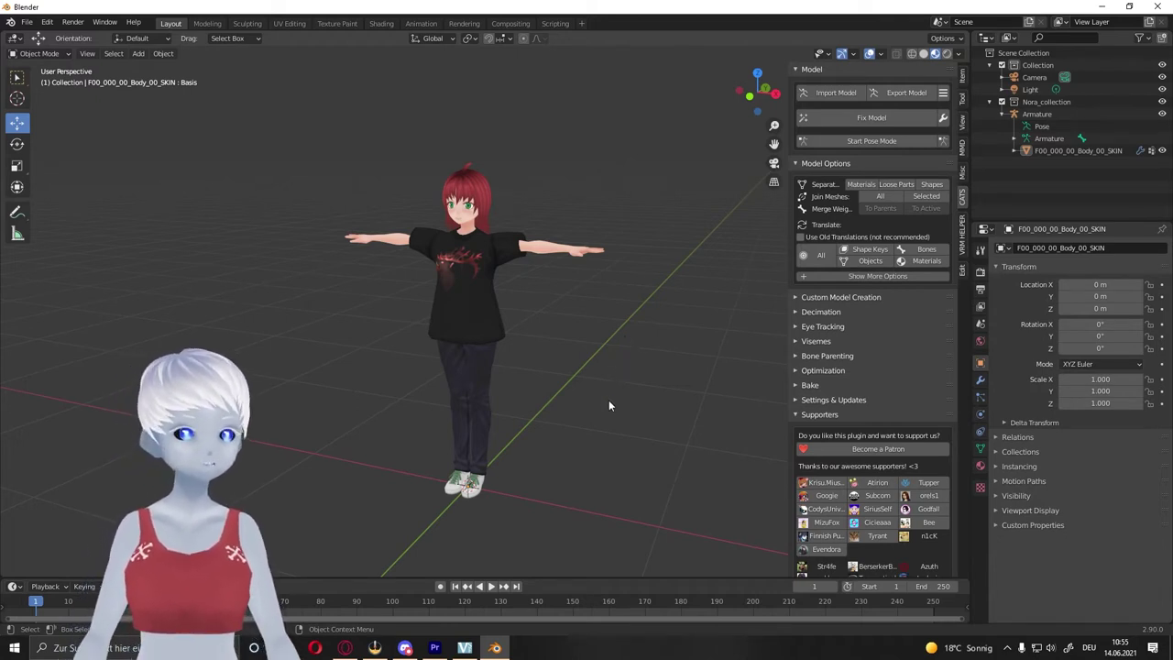
{"action": "middle_click_drag", "start_coordinate": [608, 405], "coordinate": [612, 339]}
Save the scene as 'nora test.blend' in D:\3D_Stuff, correcting a typo in the file name.
{"action": "left_click", "coordinate": [26, 22]}
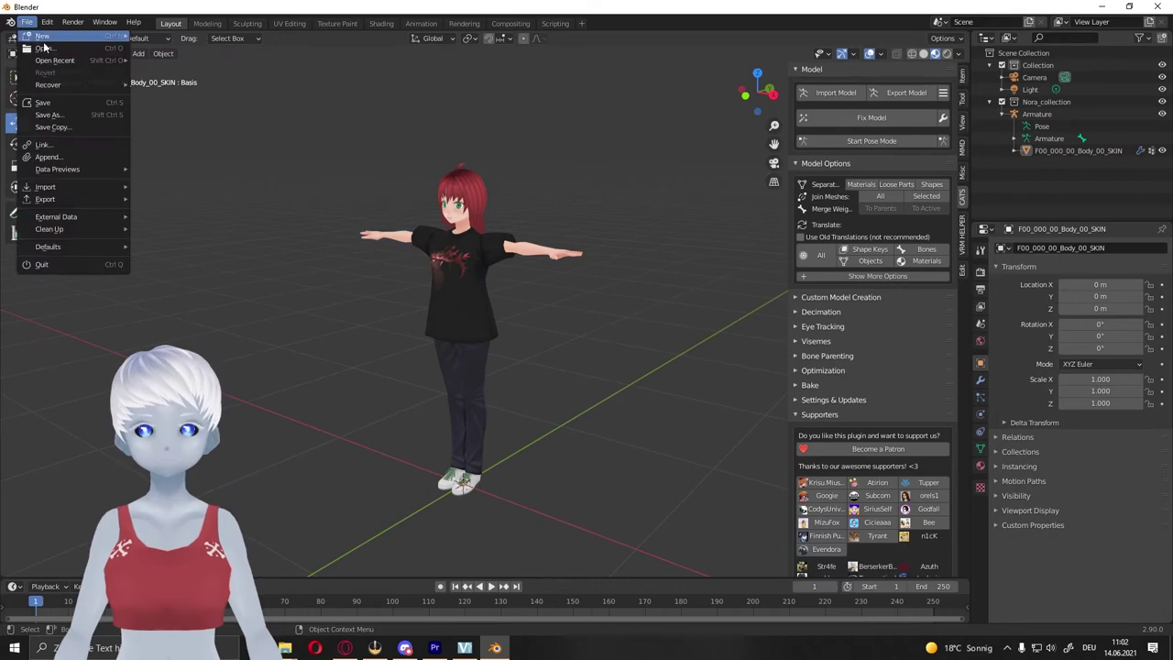
{"action": "left_click", "coordinate": [56, 114]}
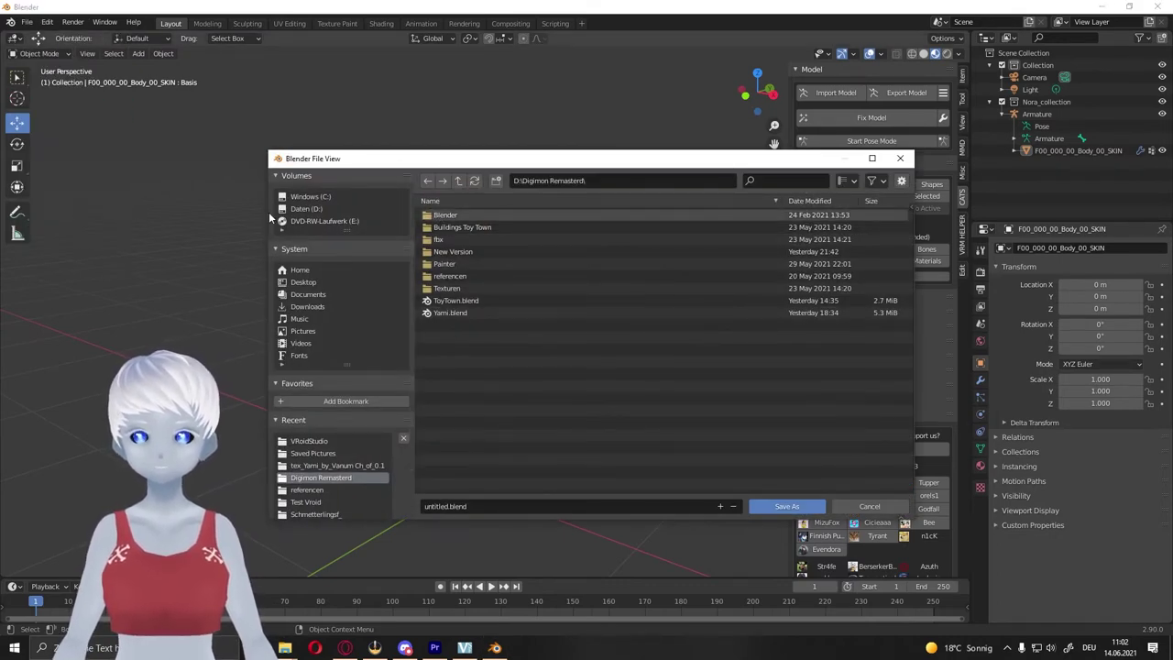
{"action": "left_click", "coordinate": [308, 209]}
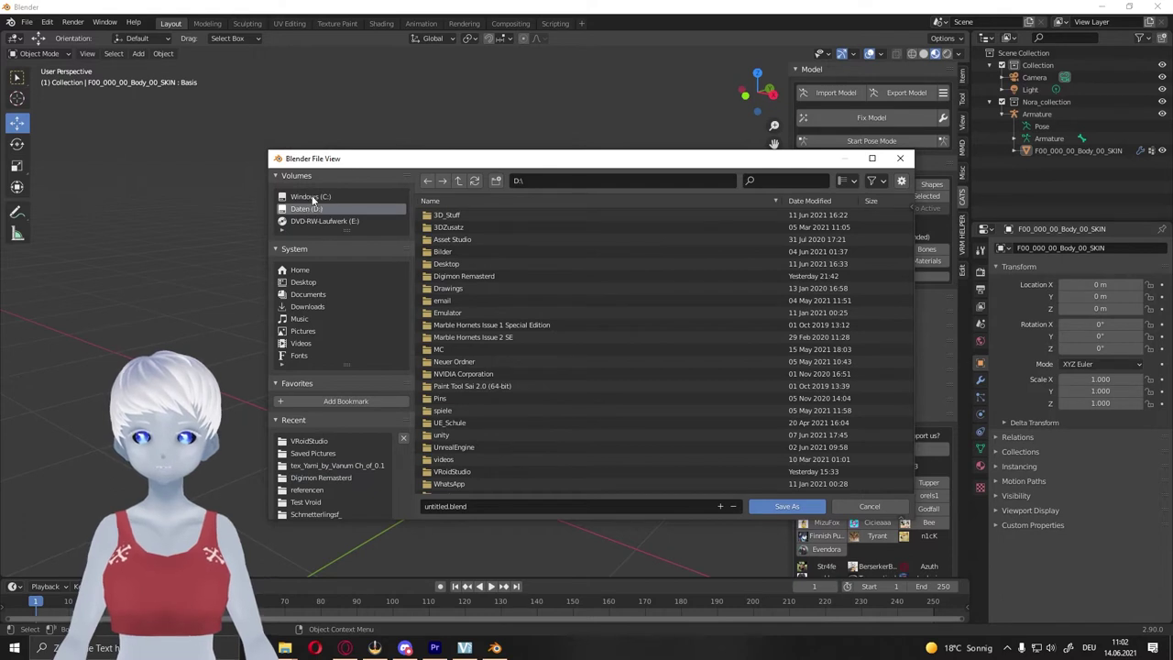
{"action": "left_click", "coordinate": [469, 213]}
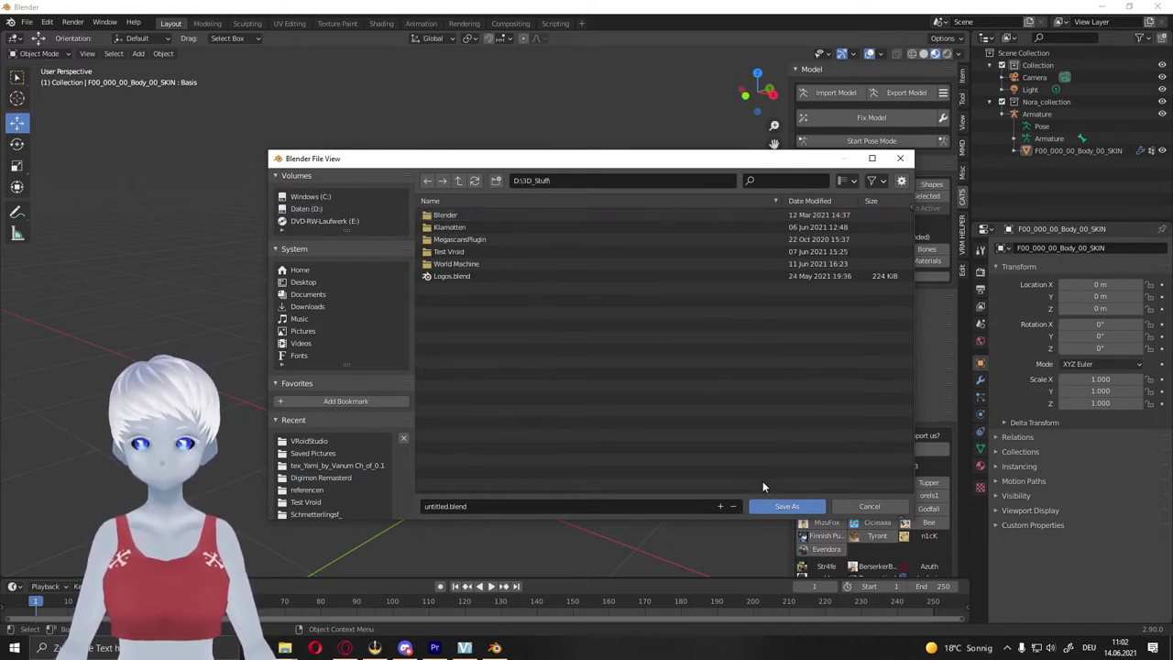
{"action": "left_click", "coordinate": [570, 502]}
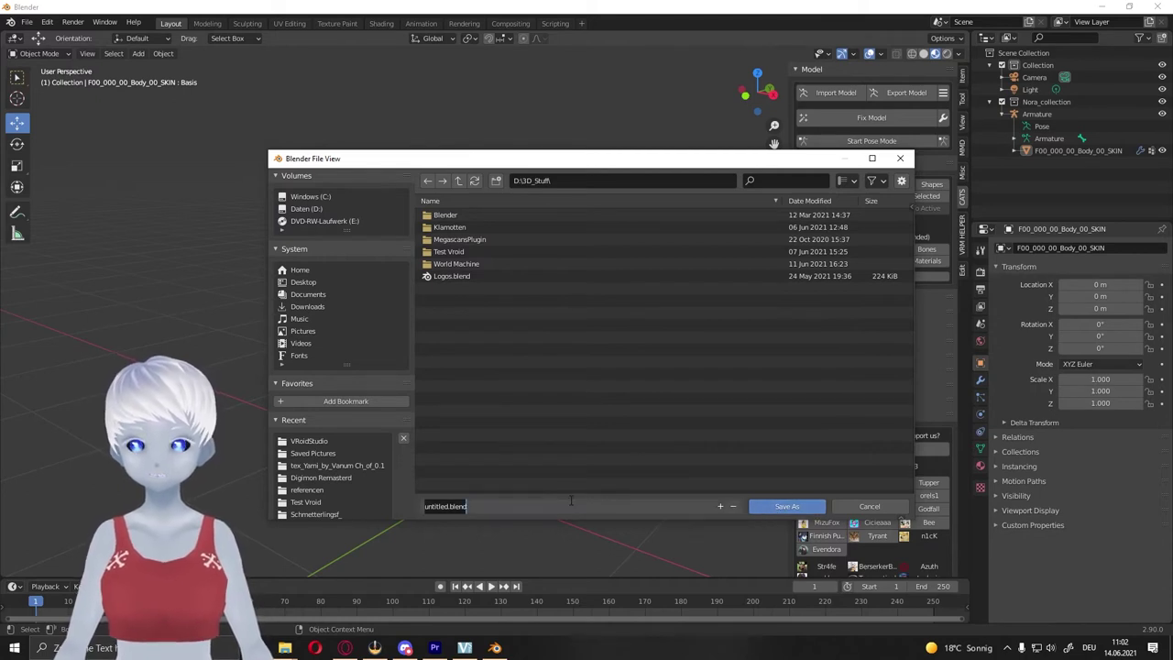
{"action": "type", "text": "nora"}
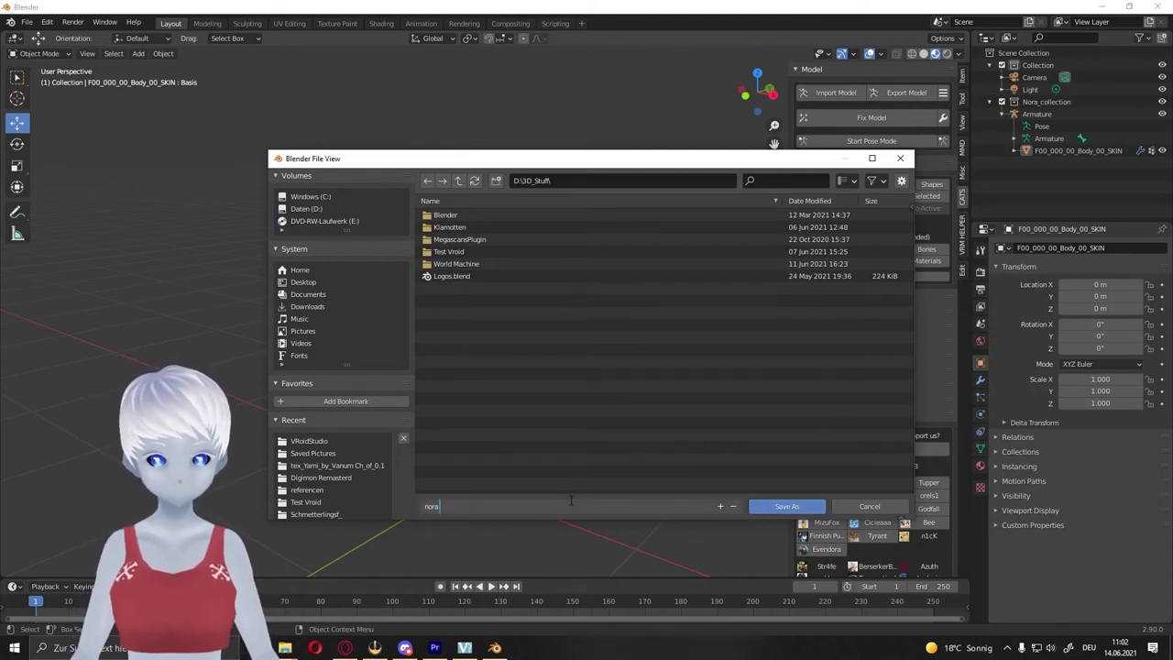
{"action": "type", "text": " trstz"}
{"action": "key", "text": "Return"}
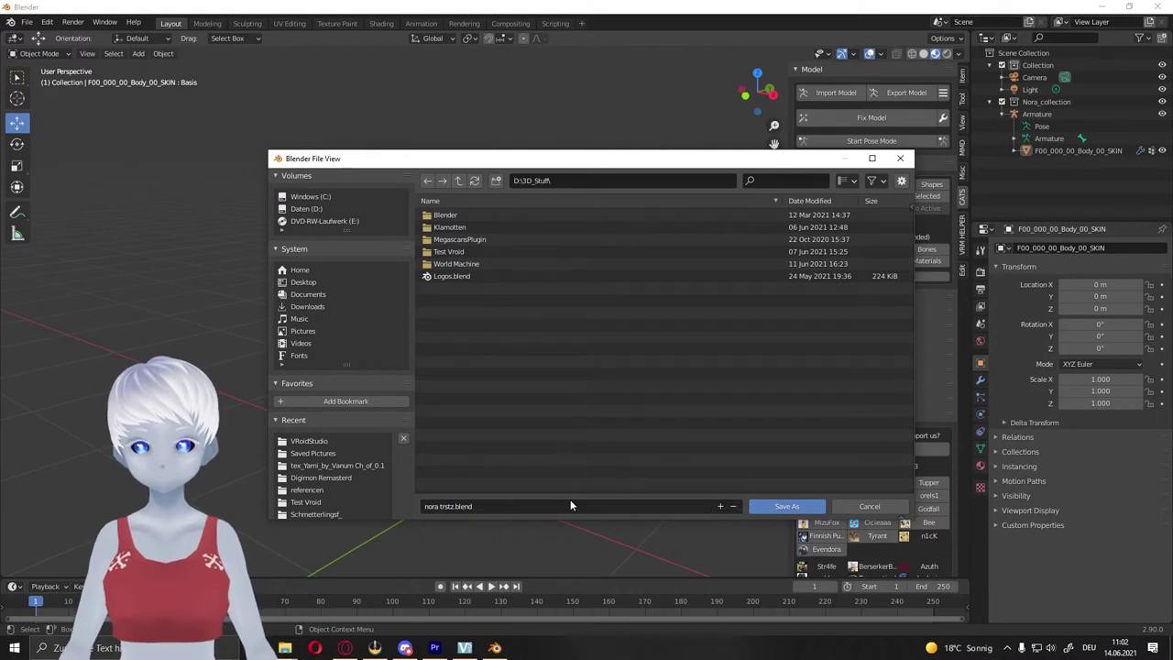
{"action": "left_click", "coordinate": [570, 502]}
{"action": "key", "text": "BackSpace"}
{"action": "key", "text": "BackSpace"}
{"action": "key", "text": "BackSpace"}
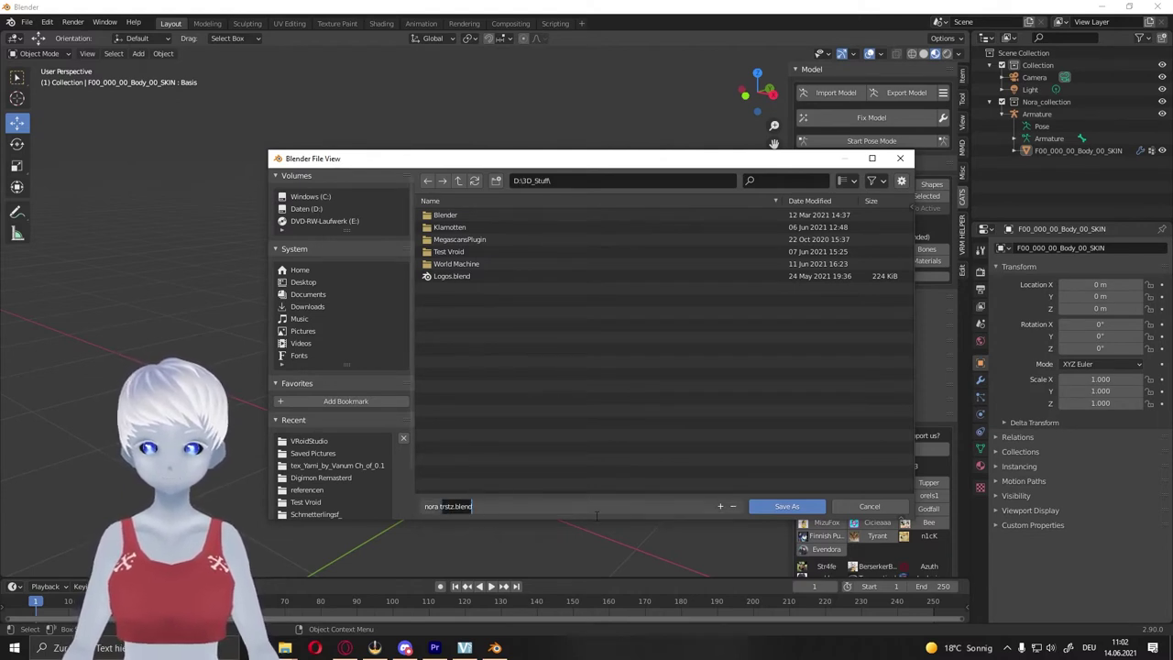
{"action": "key", "text": "BackSpace"}
{"action": "key", "text": "BackSpace"}
{"action": "key", "text": "BackSpace"}
{"action": "type", "text": "est"}
{"action": "key", "text": "Return"}
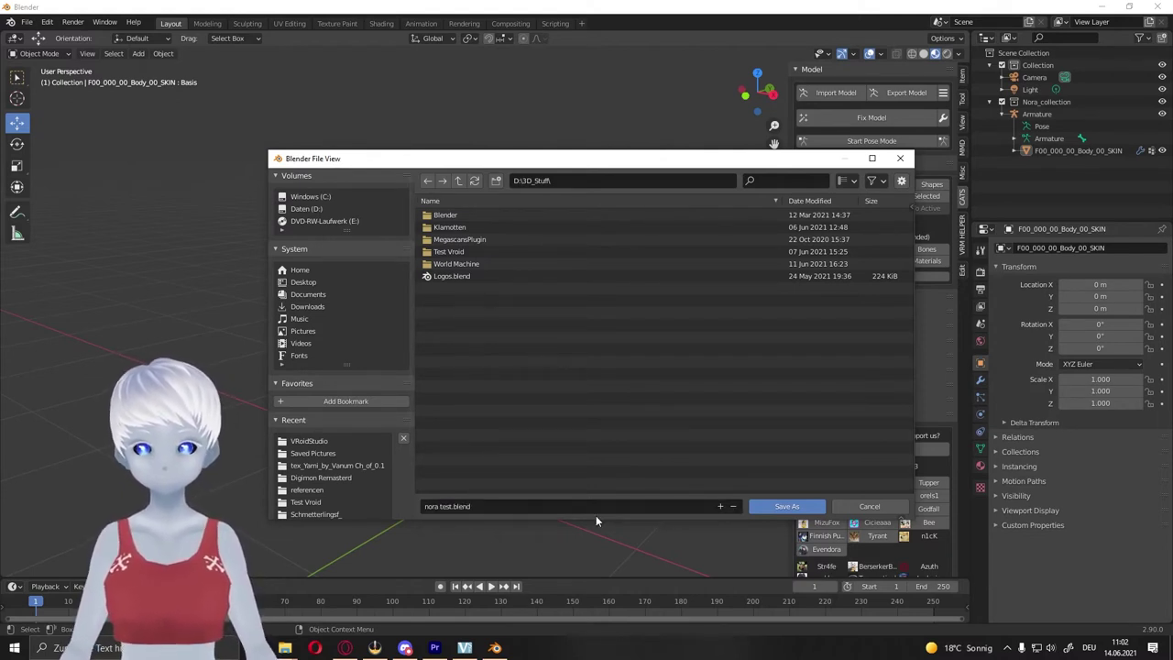
{"action": "left_click", "coordinate": [794, 508]}
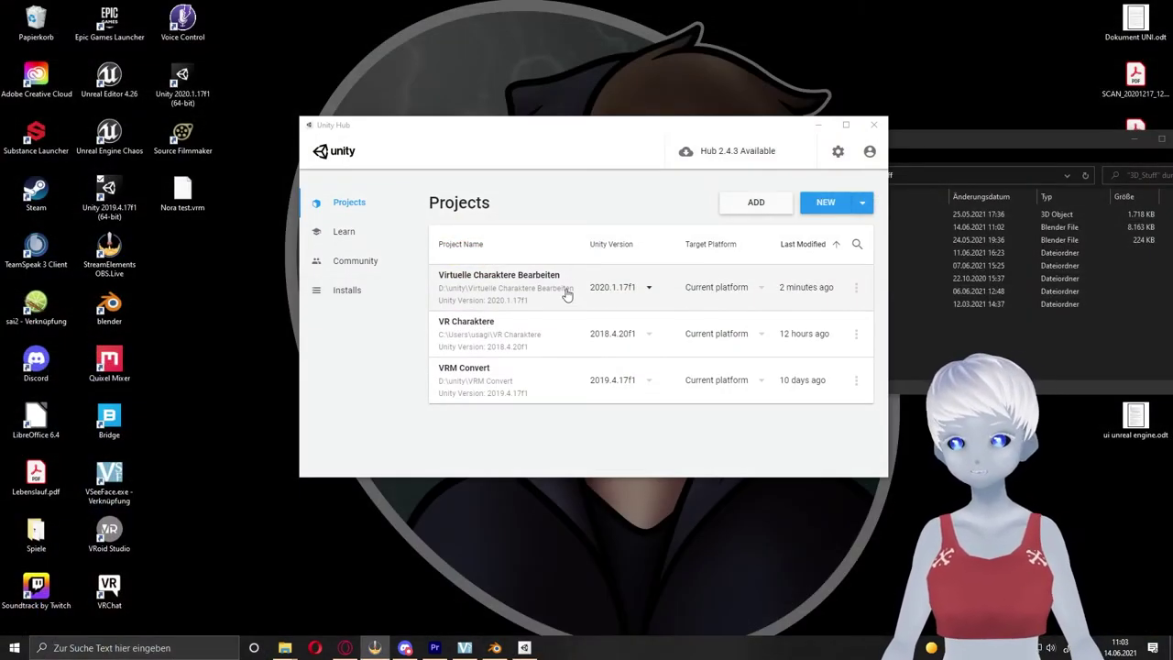
Open the Virtuelle Charaktere Bearbeiten project from Unity Hub and select nora test.blend in 3D_Stuff.
{"action": "left_click", "coordinate": [513, 285]}
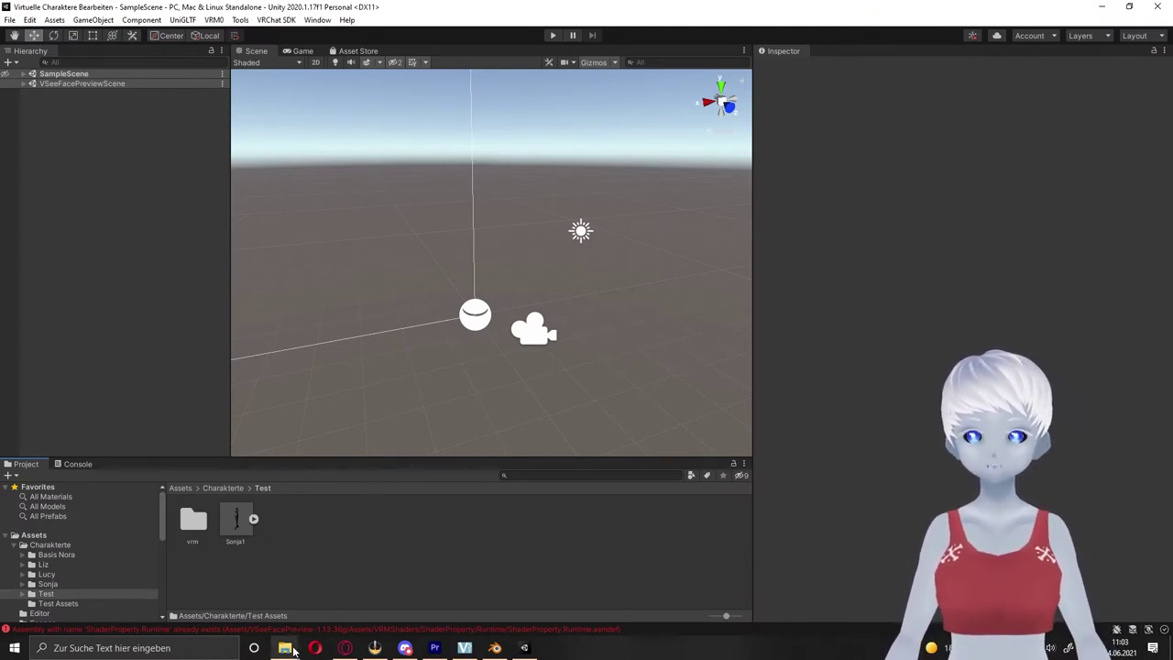
{"action": "mouse_move", "coordinate": [285, 648]}
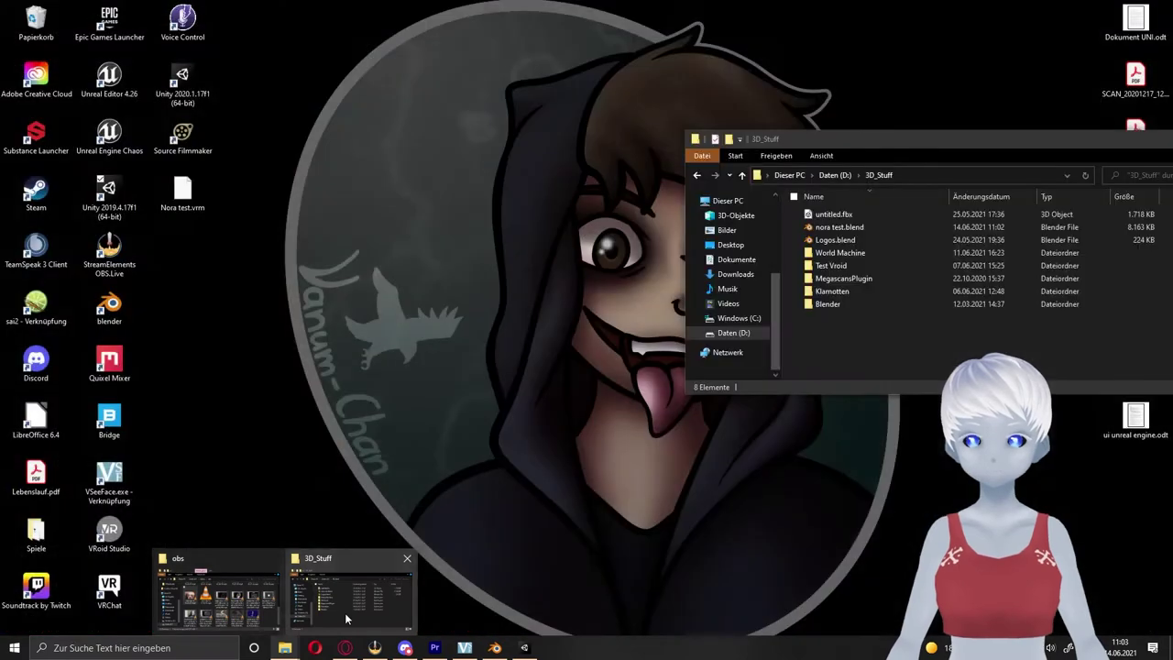
{"action": "left_click", "coordinate": [348, 601]}
{"action": "left_click", "coordinate": [841, 227]}
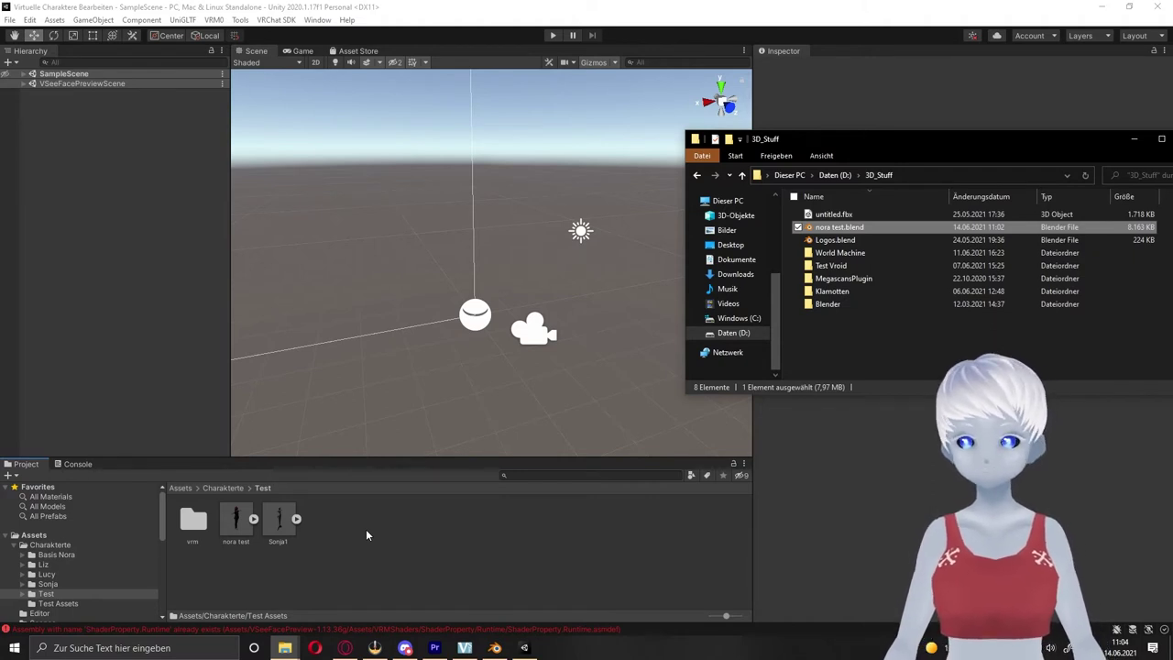
Place the nora test model into VSeeFacePreviewScene and frame it in the Scene view.
{"action": "left_click", "coordinate": [366, 536]}
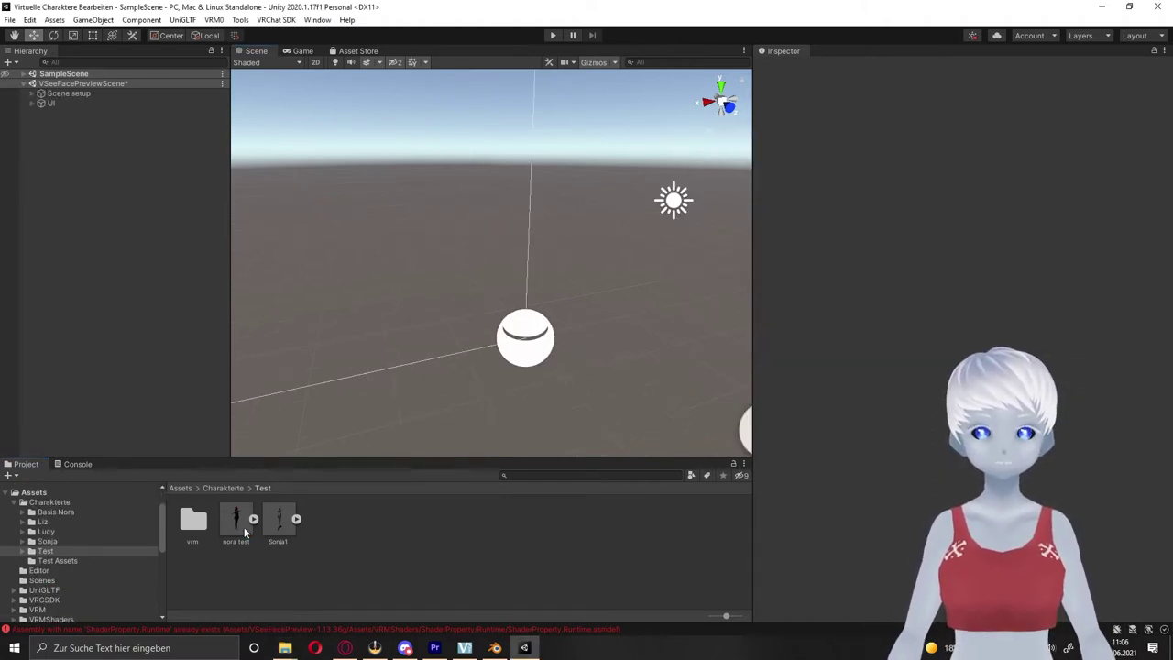
{"action": "left_click", "coordinate": [231, 518]}
{"action": "left_click_drag", "start_coordinate": [232, 518], "coordinate": [127, 312]}
{"action": "key", "text": "f"}
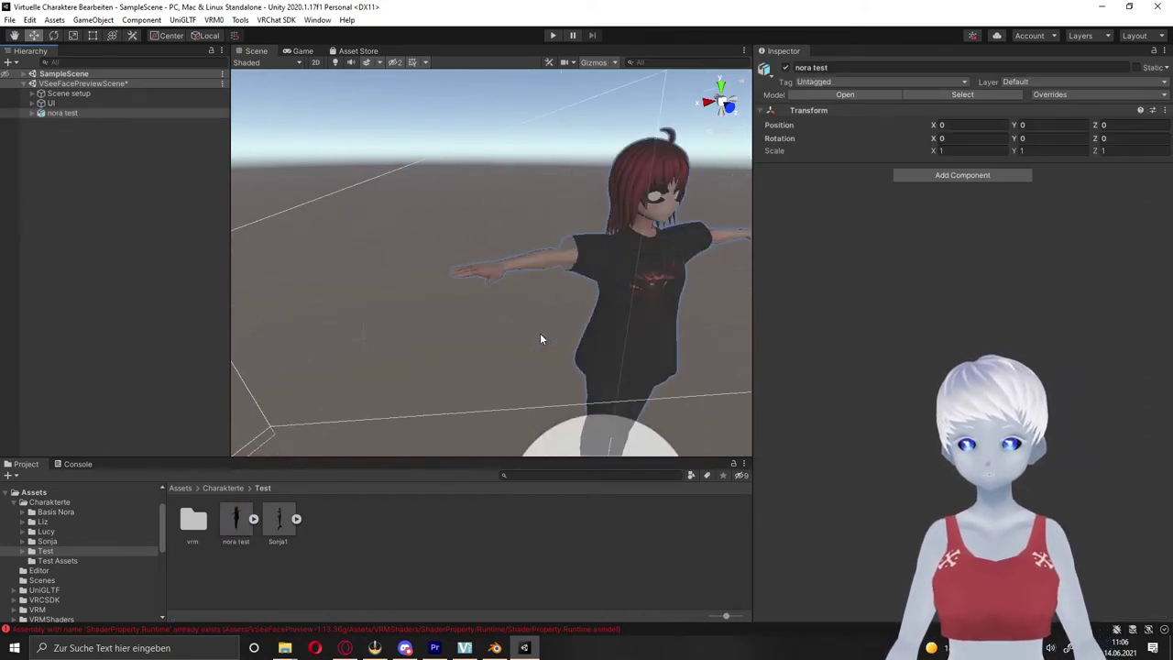
{"action": "mouse_move", "coordinate": [600, 330]}
{"action": "middle_mouse_down"}
{"action": "mouse_move", "coordinate": [583, 322]}
{"action": "mouse_move", "coordinate": [617, 346]}
{"action": "middle_mouse_up"}
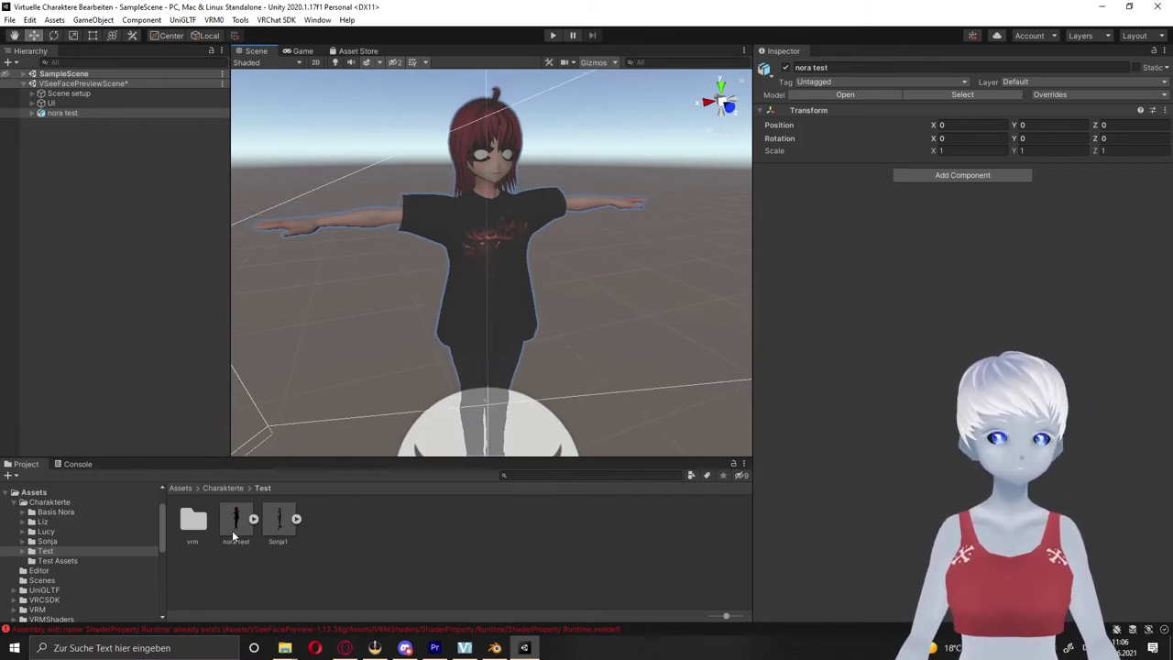
Expand the nora test asset and inspect its Tops CLOTH and Body SKIN materials.
{"action": "left_click", "coordinate": [256, 518]}
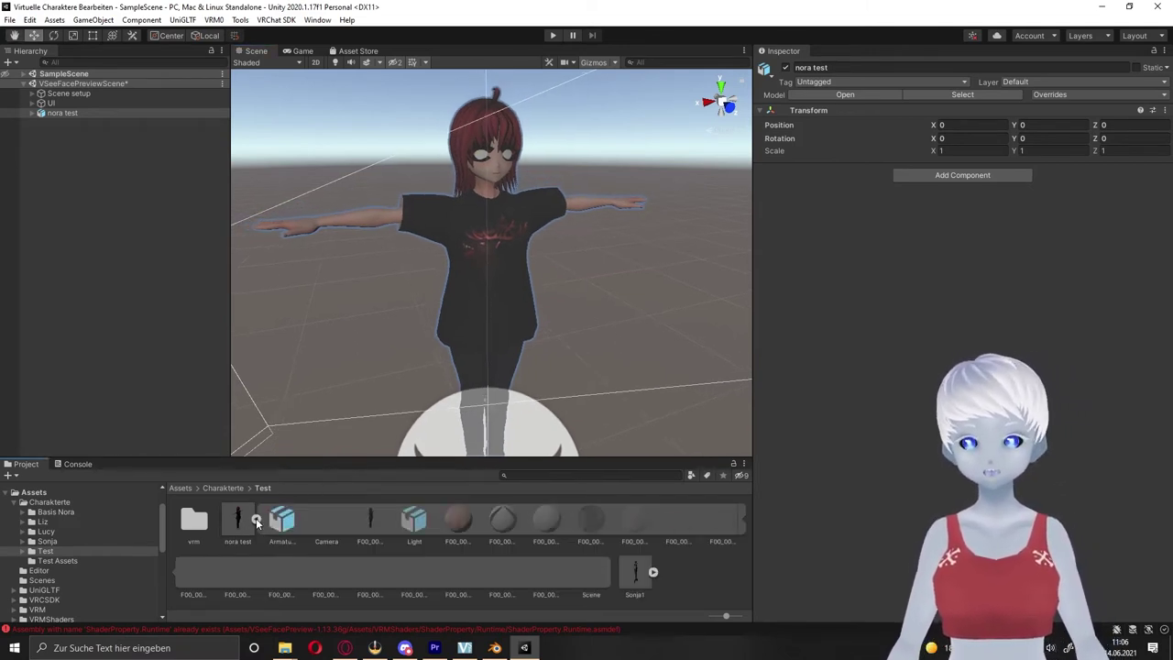
{"action": "left_click", "coordinate": [502, 572]}
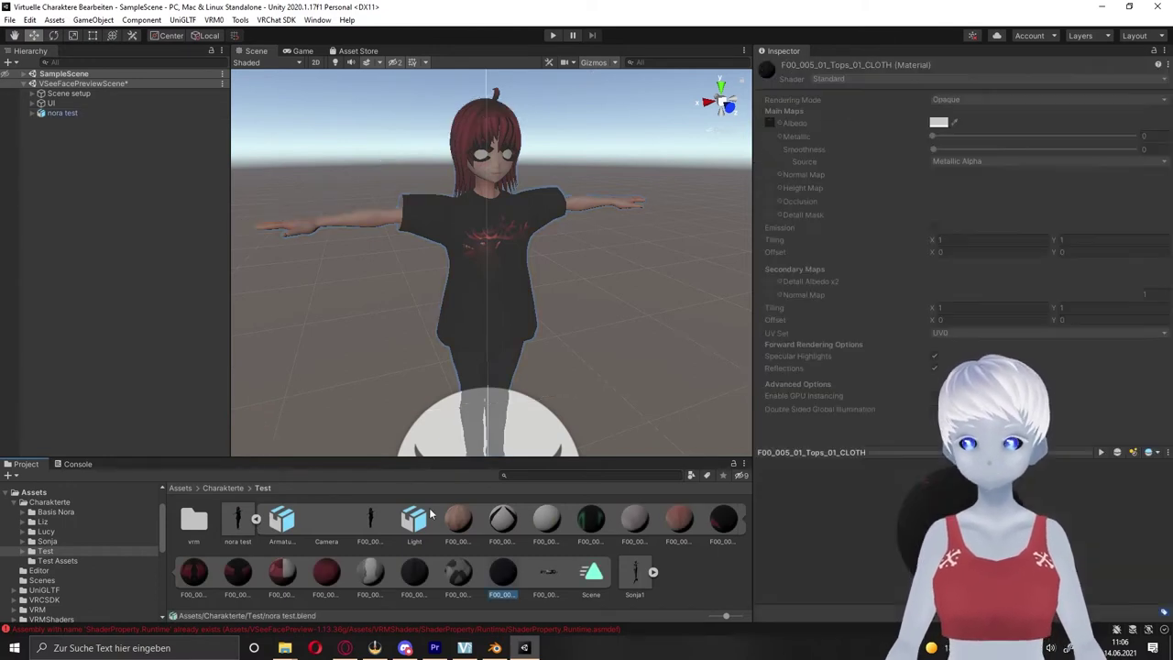
{"action": "left_click", "coordinate": [458, 519]}
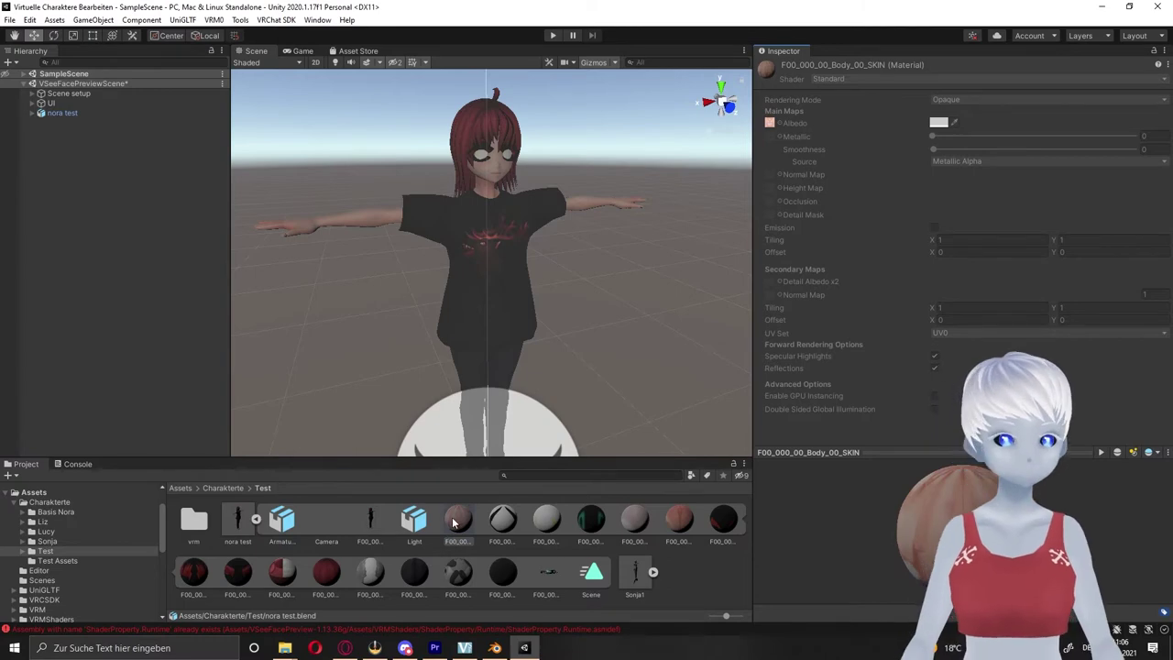
Create a new material named Skin in the Test folder.
{"action": "right_click", "coordinate": [366, 519]}
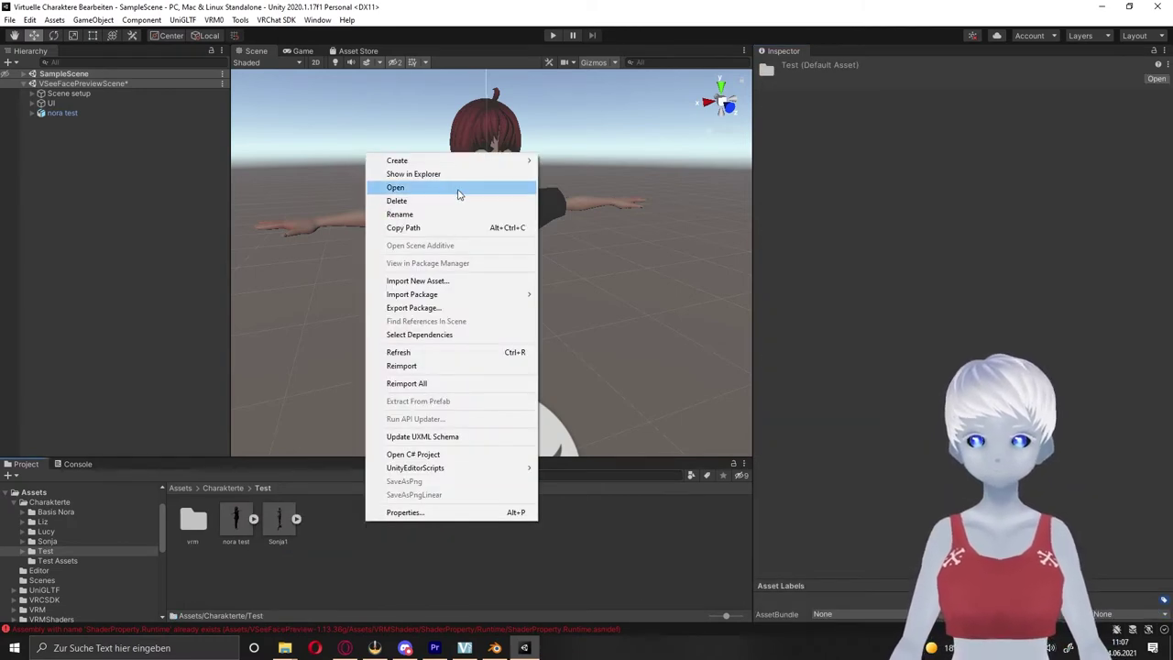
{"action": "mouse_move", "coordinate": [397, 160]}
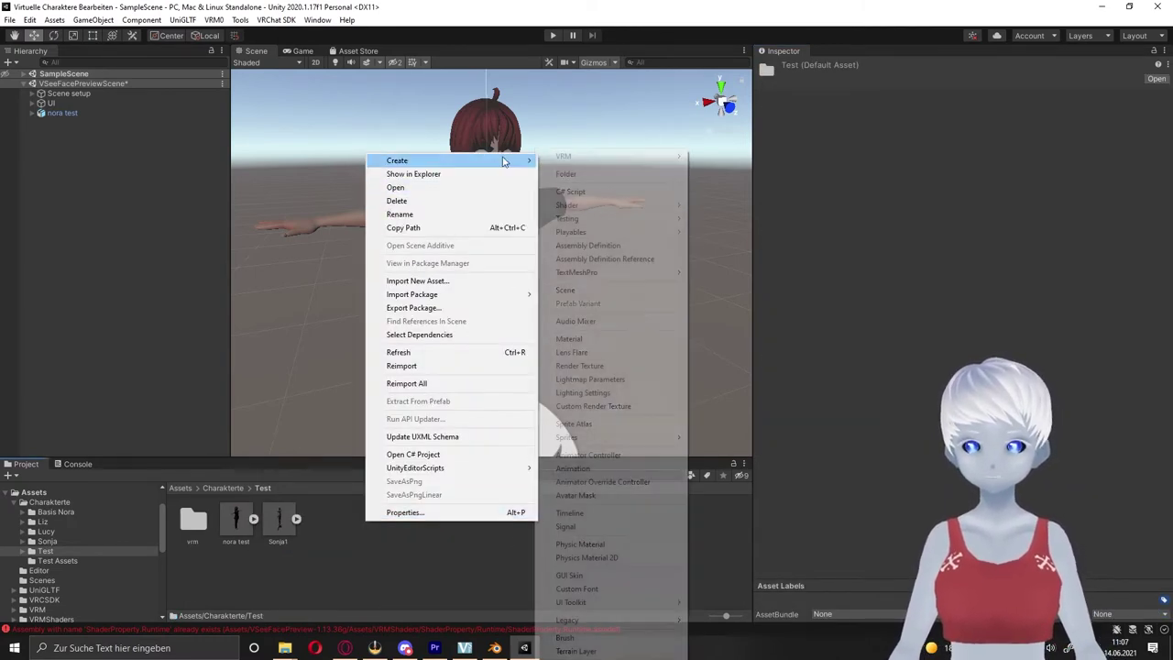
{"action": "left_click", "coordinate": [602, 339]}
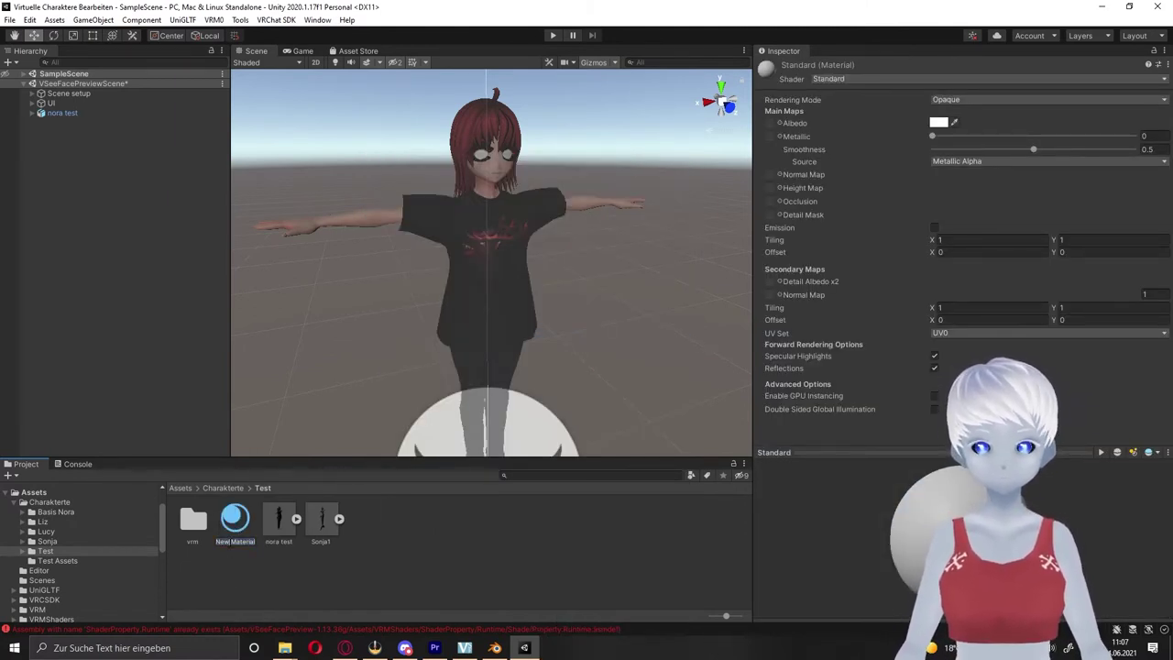
{"action": "type", "text": "N"}
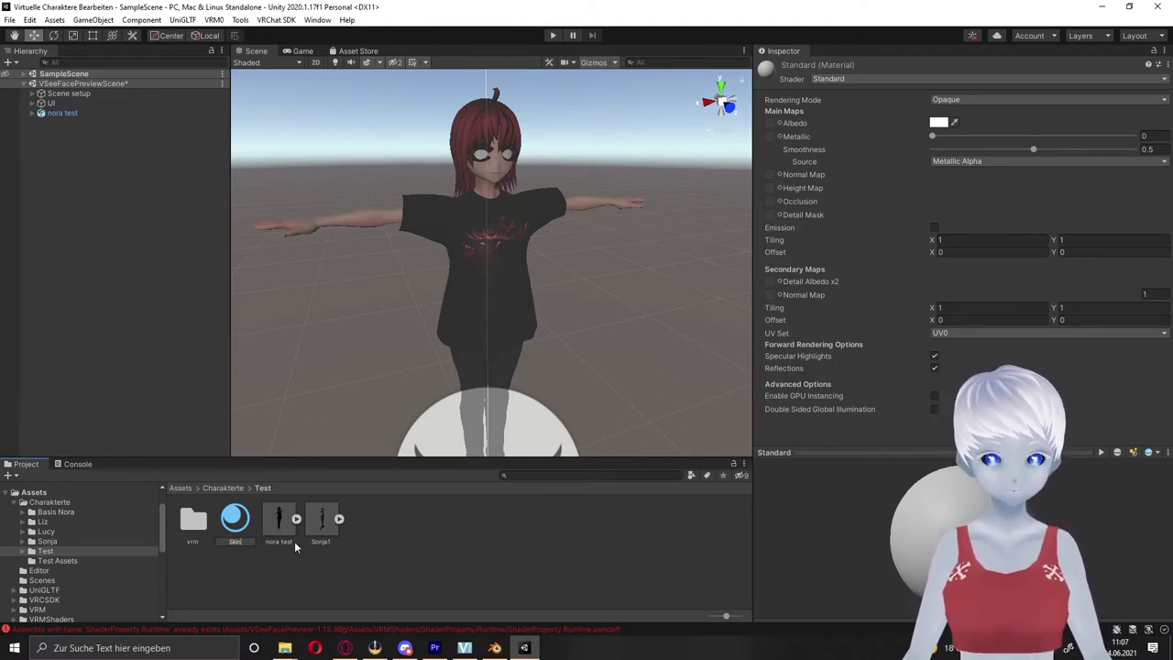
{"action": "key", "text": "BackSpace"}
{"action": "type", "text": "Skin"}
{"action": "key", "text": "Return"}
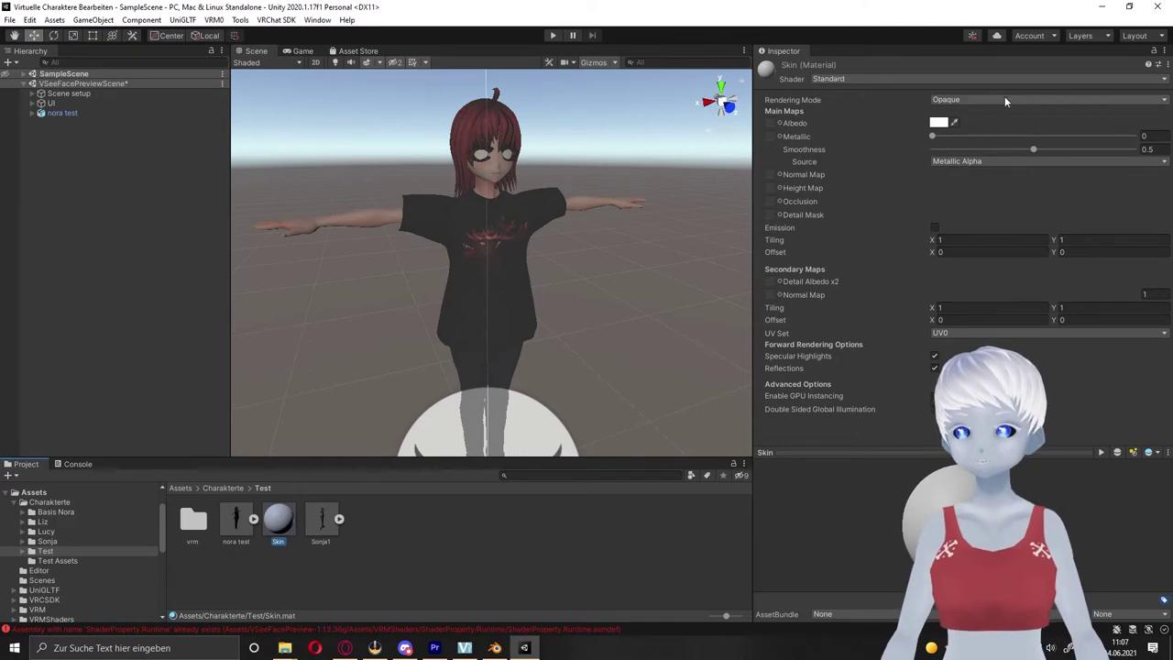
Switch the Skin material's shader to VRM/MToon and check its Rendering Type options.
{"action": "left_click", "coordinate": [984, 78]}
{"action": "left_click", "coordinate": [883, 223]}
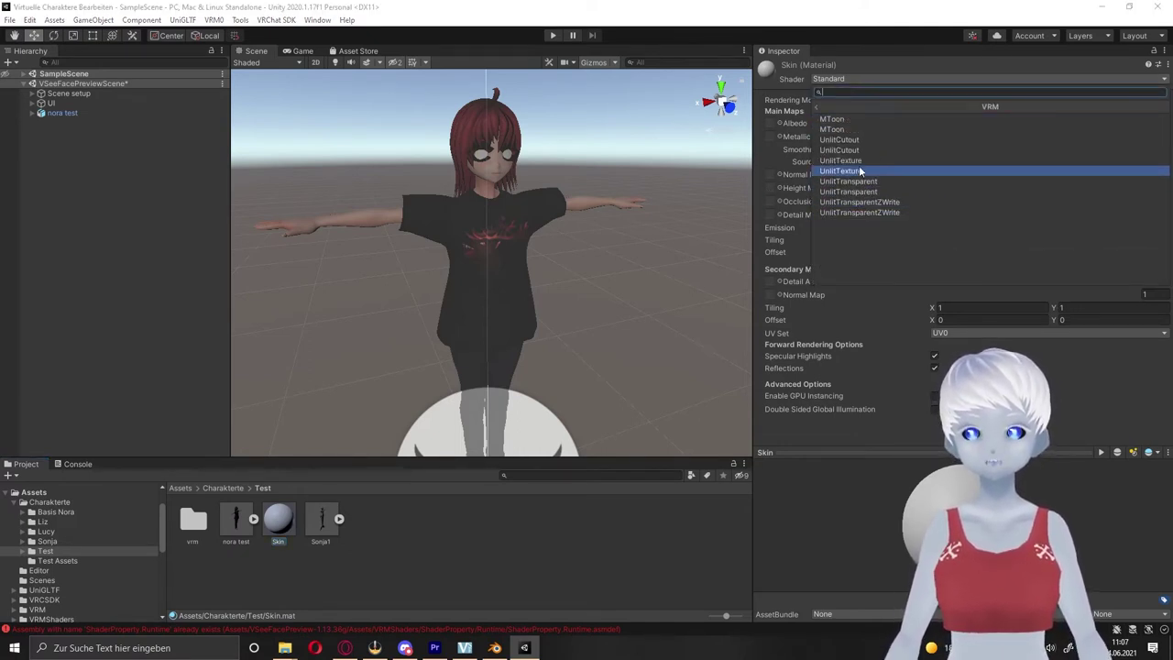
{"action": "left_click", "coordinate": [848, 120]}
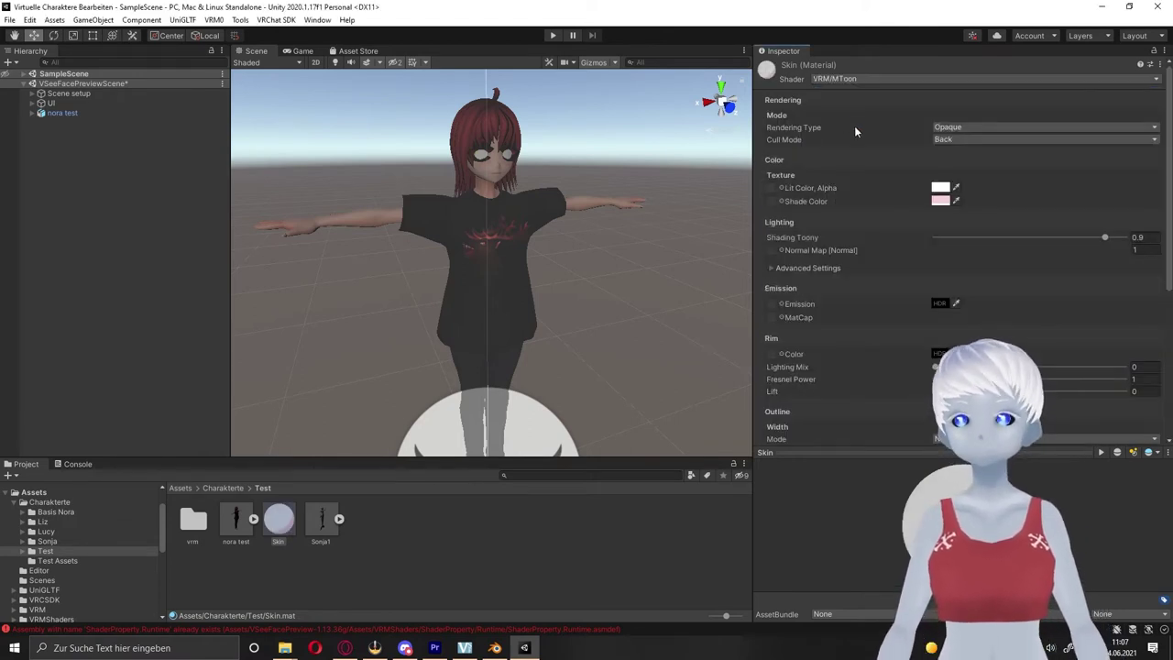
{"action": "left_click", "coordinate": [991, 126]}
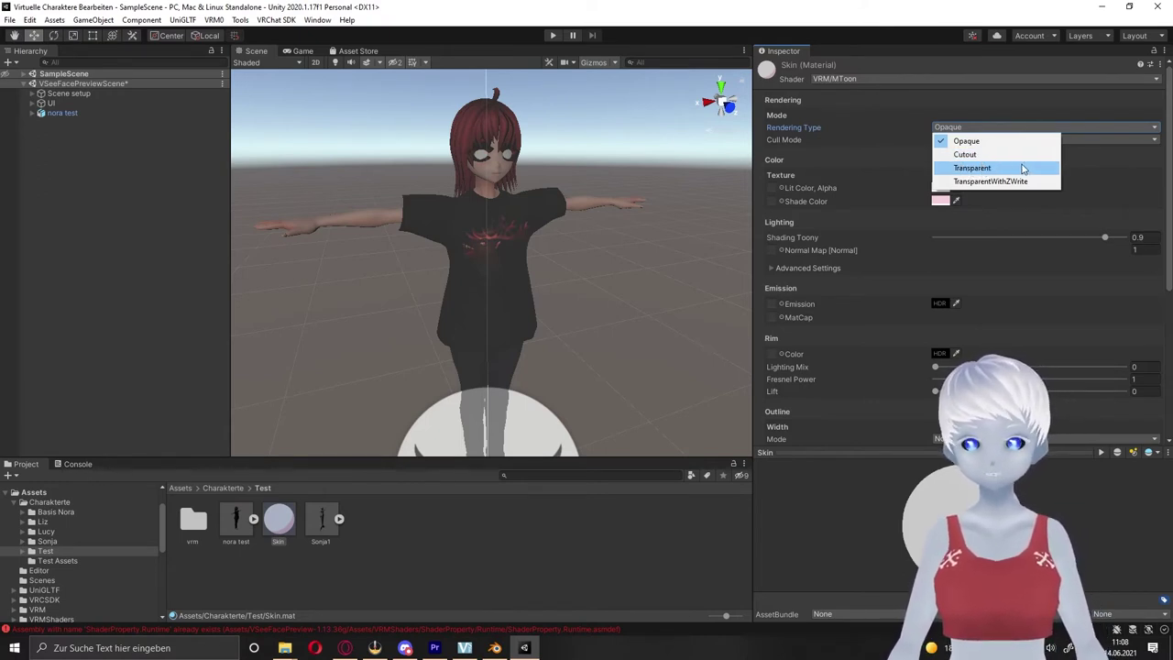
Keep the Skin material Opaque, briefly expand the nora test model, then switch to Blender.
{"action": "left_click", "coordinate": [858, 147]}
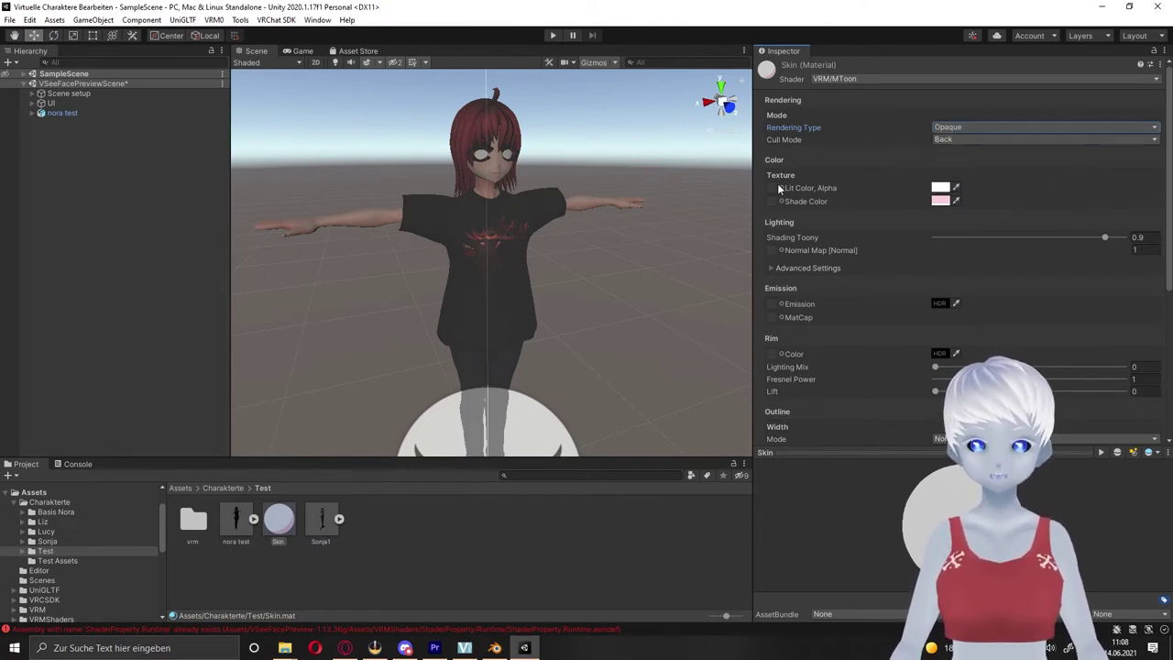
{"action": "left_click", "coordinate": [254, 519]}
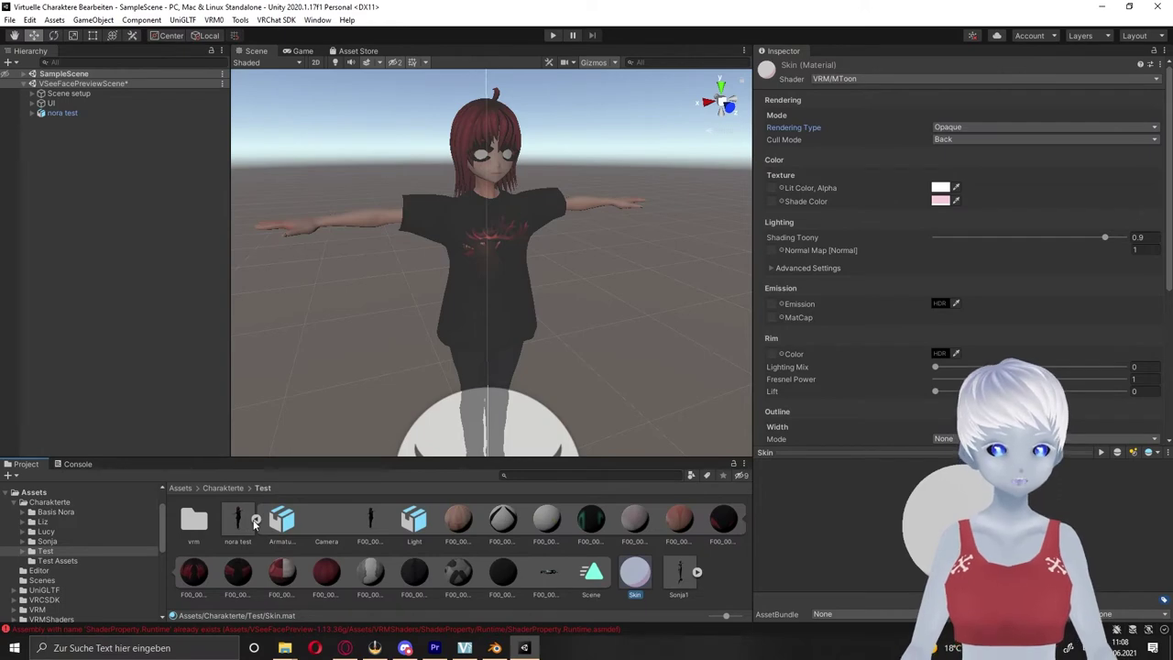
{"action": "left_click", "coordinate": [254, 520]}
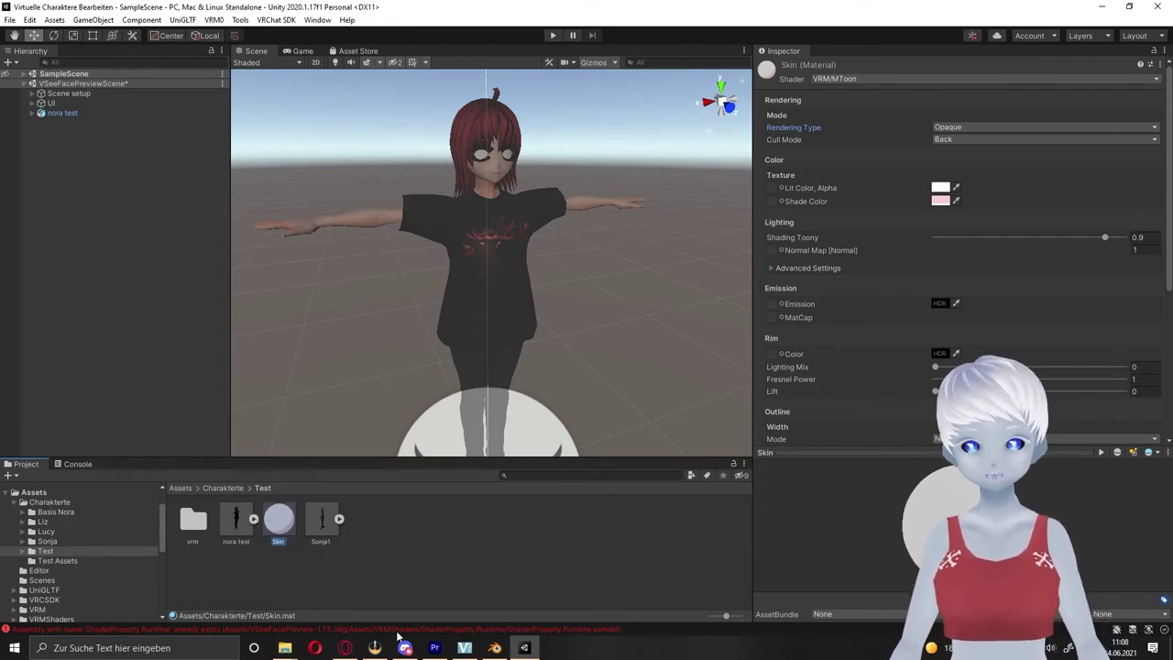
{"action": "left_click", "coordinate": [494, 648]}
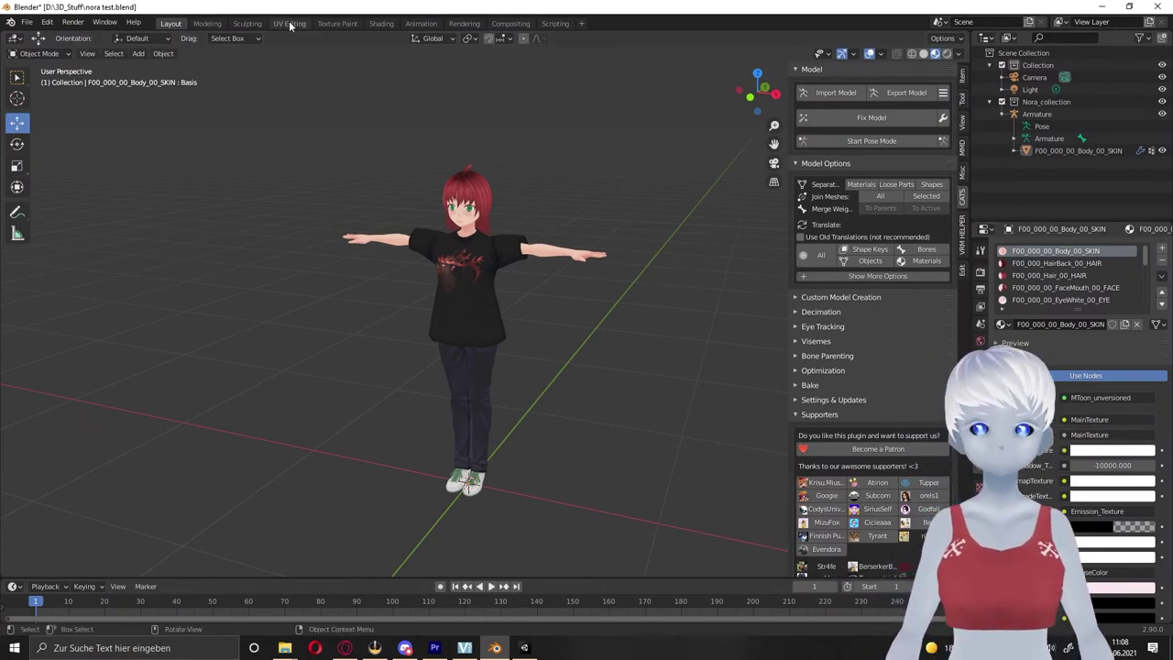
In the Shading workspace, bring the body material's MainTexture image node into view and expand it.
{"action": "left_click", "coordinate": [380, 23]}
{"action": "mouse_move", "coordinate": [615, 441]}
{"action": "middle_mouse_down"}
{"action": "mouse_move", "coordinate": [505, 502]}
{"action": "mouse_move", "coordinate": [488, 445]}
{"action": "middle_mouse_up"}
{"action": "left_click", "coordinate": [423, 445]}
{"action": "left_click_drag", "start_coordinate": [429, 447], "coordinate": [317, 423]}
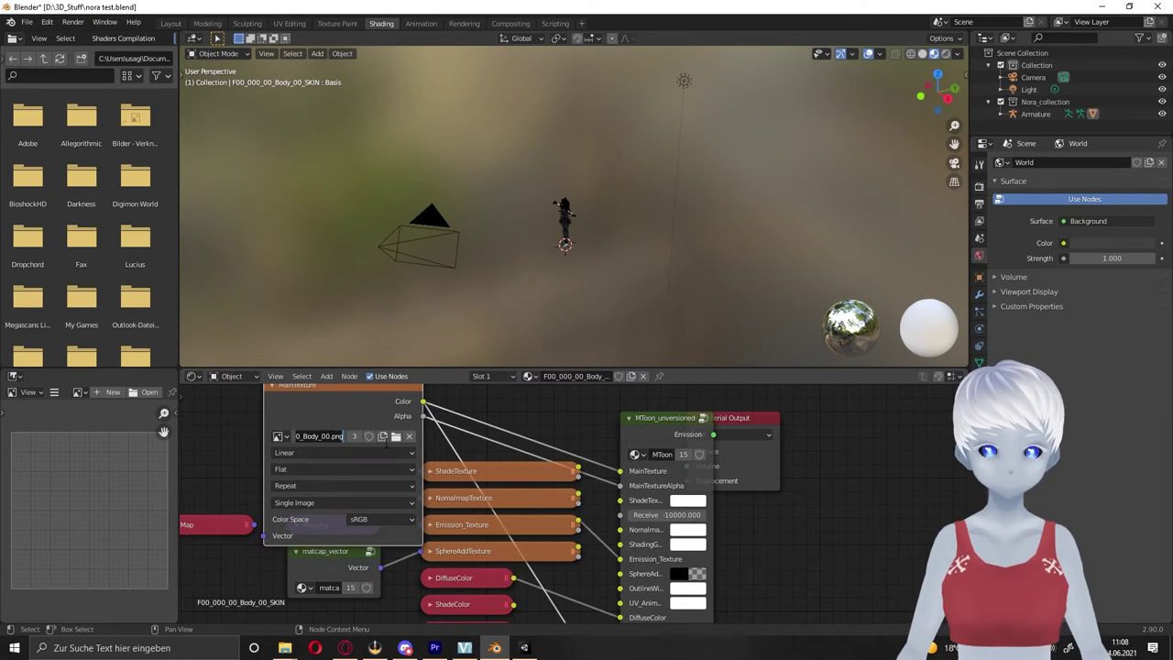
Copy the texture folder path from the image browser, cancel it, and minimize Blender.
{"action": "left_click", "coordinate": [396, 436]}
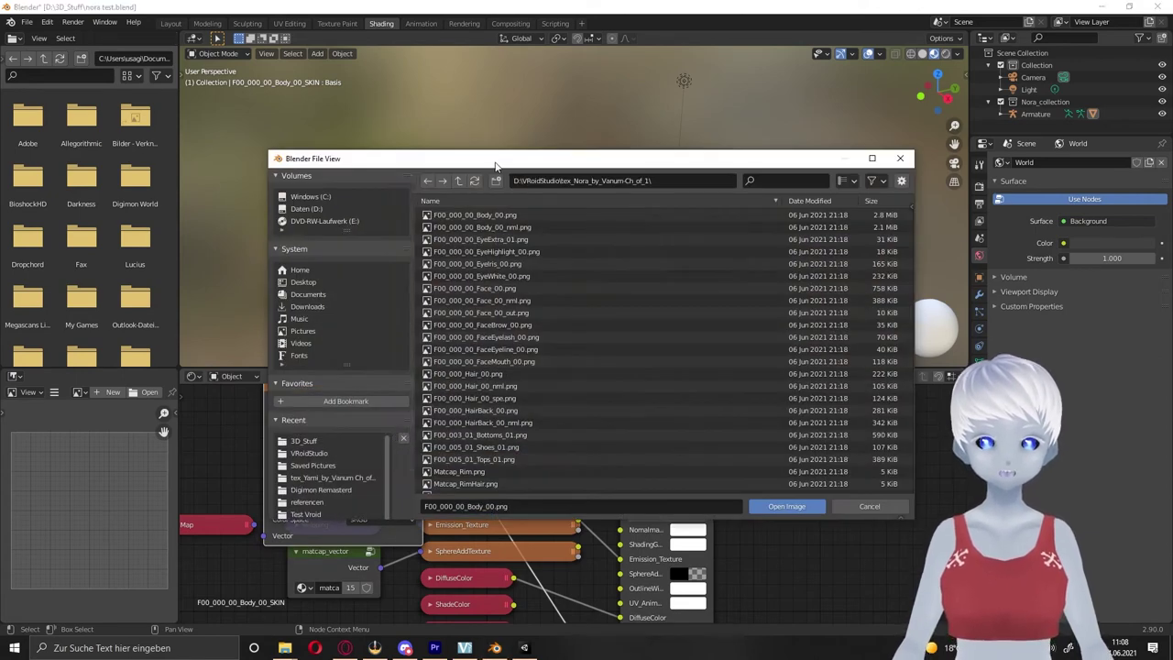
{"action": "left_click", "coordinate": [658, 182]}
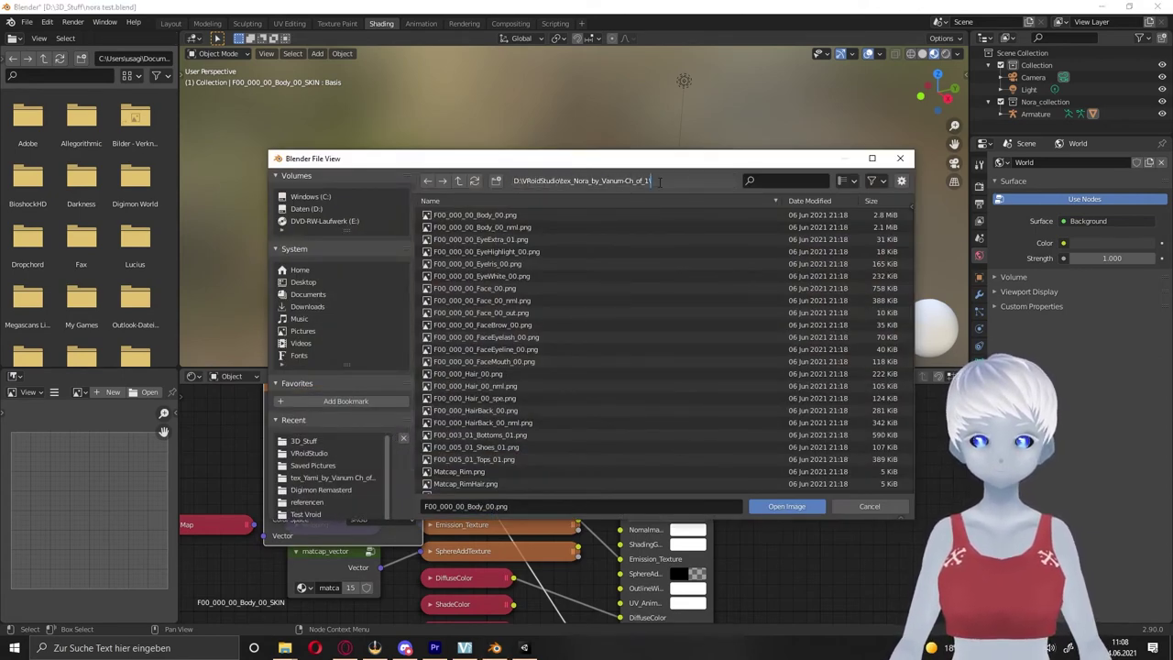
{"action": "left_click_drag", "start_coordinate": [683, 180], "coordinate": [509, 180]}
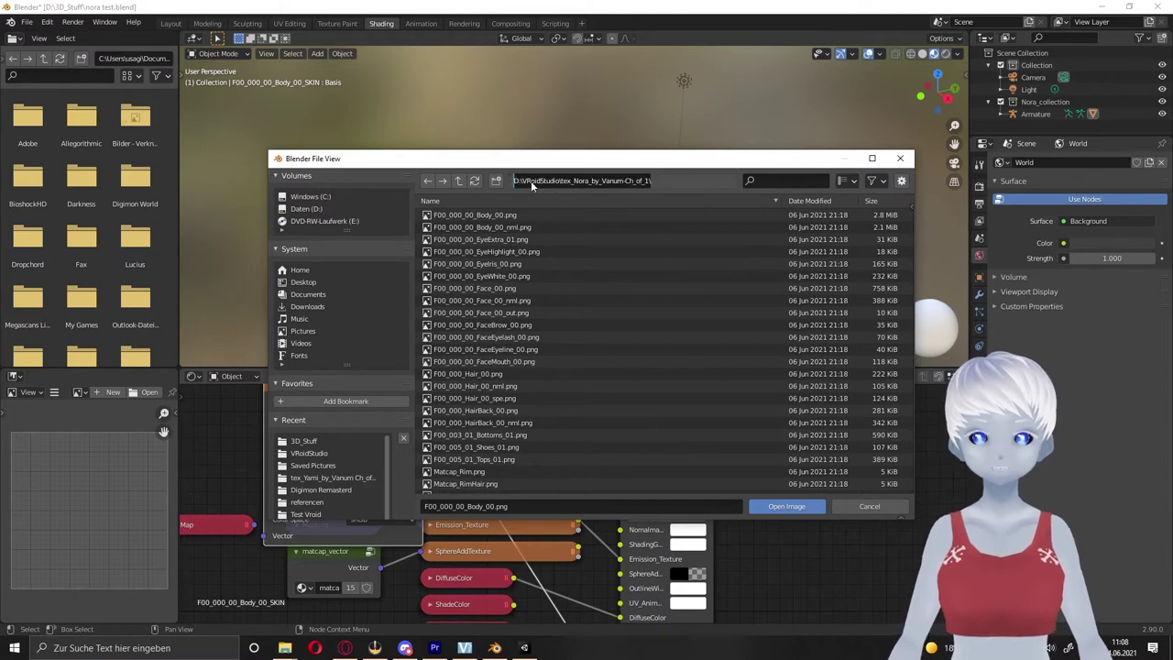
{"action": "right_click", "coordinate": [557, 179]}
{"action": "left_click", "coordinate": [555, 224]}
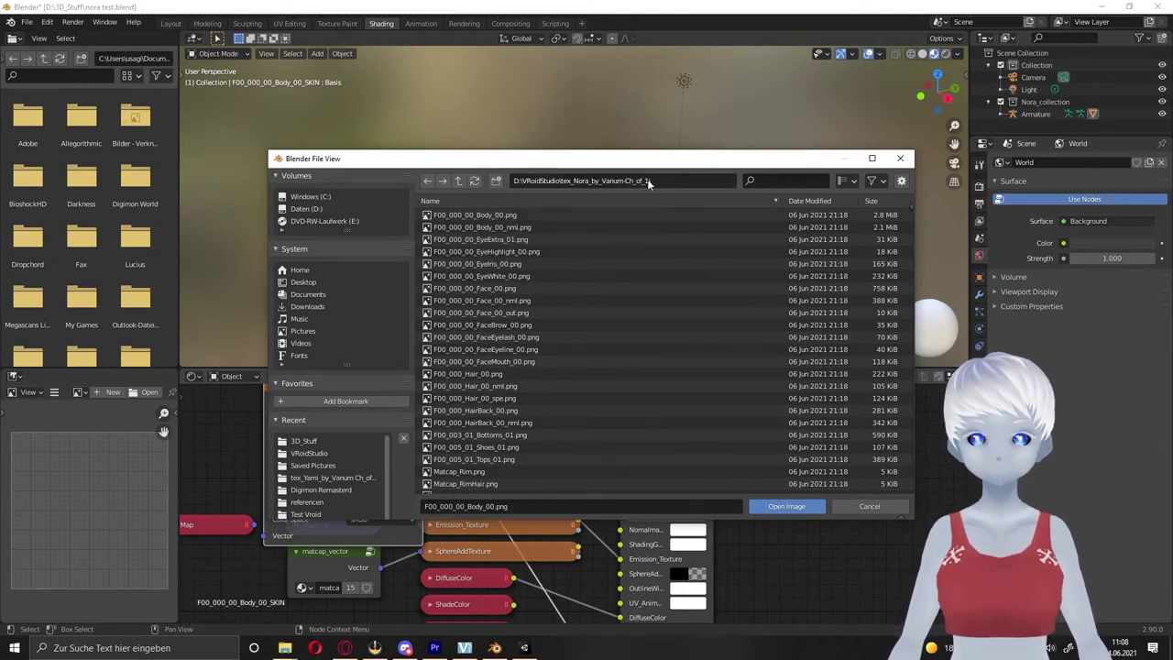
{"action": "left_click", "coordinate": [557, 180]}
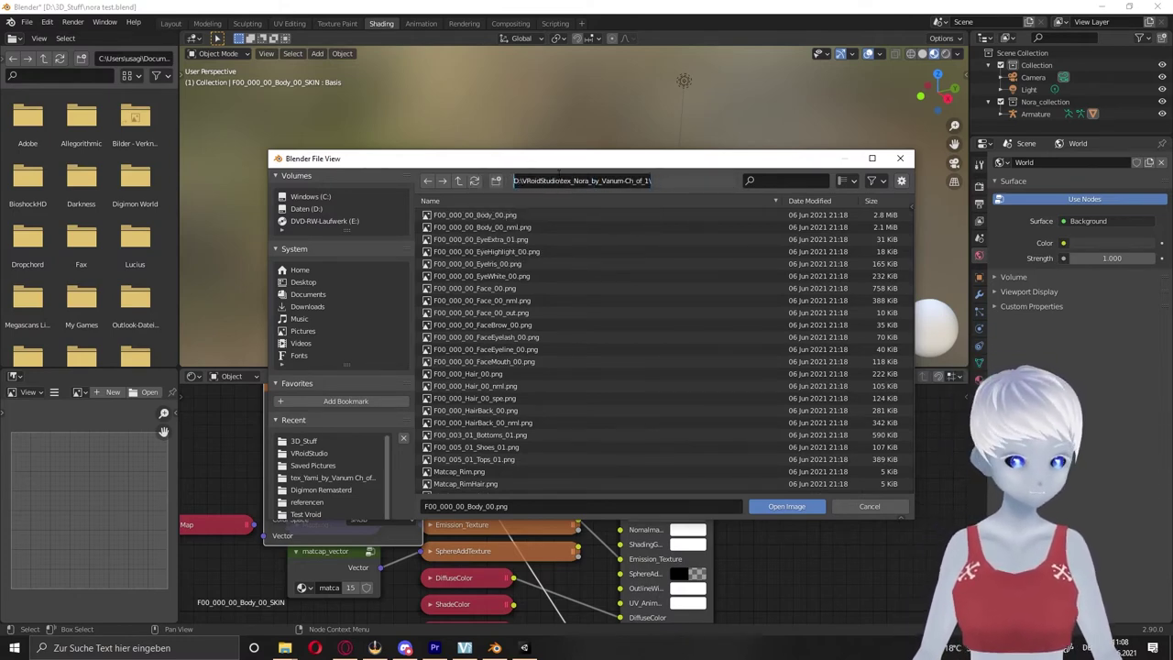
{"action": "left_click", "coordinate": [900, 157]}
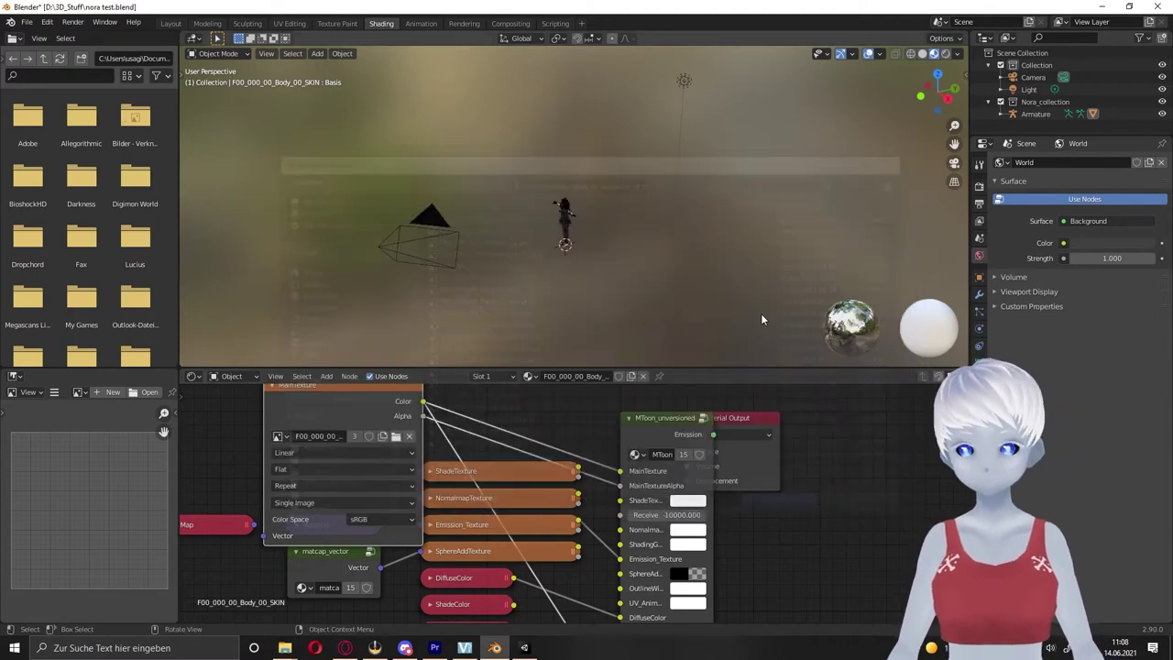
{"action": "left_click", "coordinate": [1097, 8]}
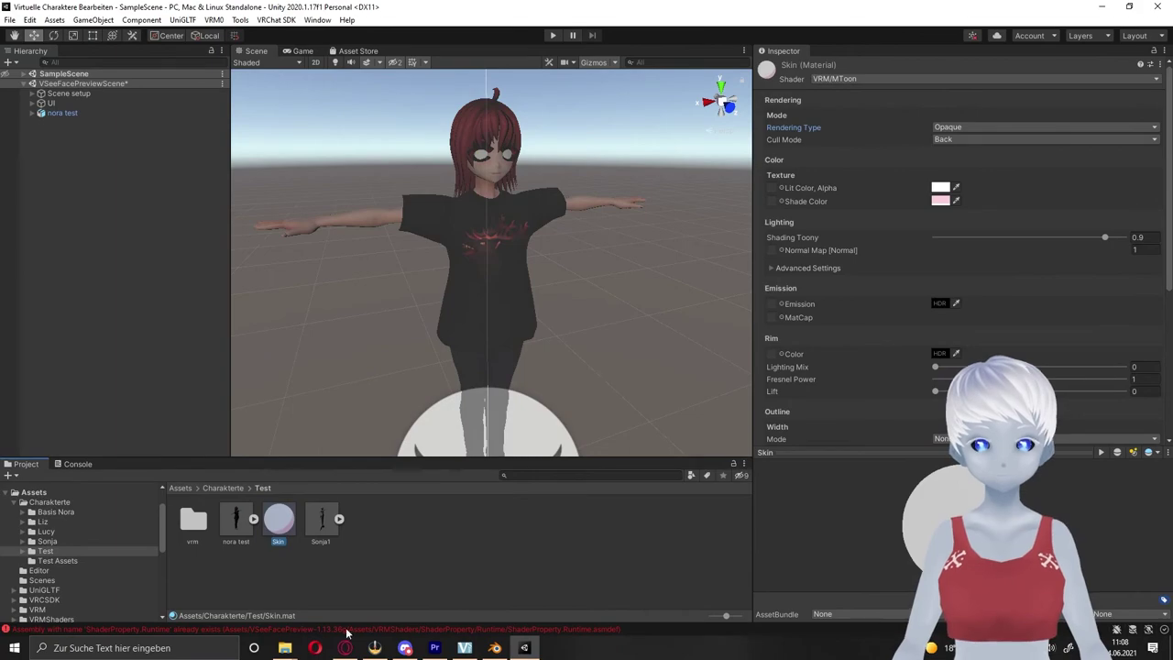
{"action": "mouse_move", "coordinate": [285, 648]}
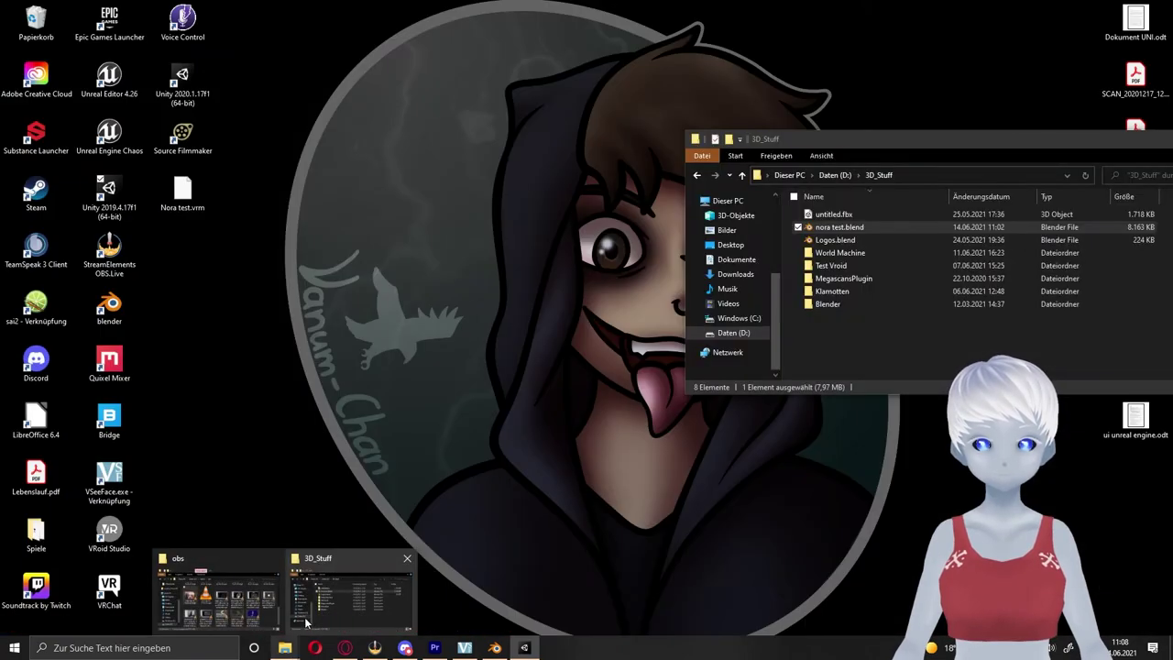
Navigate Explorer to the pasted tex_Nora_by_Vanum-Ch_of_1 texture folder.
{"action": "left_click", "coordinate": [328, 612]}
{"action": "left_click", "coordinate": [932, 177]}
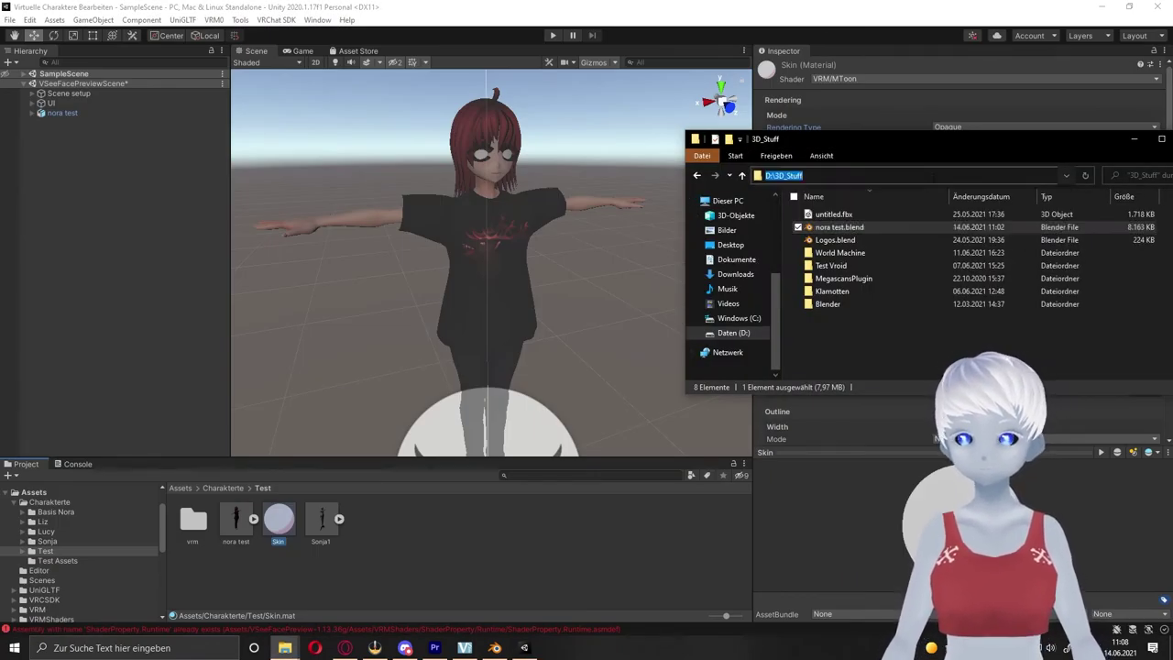
{"action": "key", "text": "ctrl+v"}
{"action": "key", "text": "Return"}
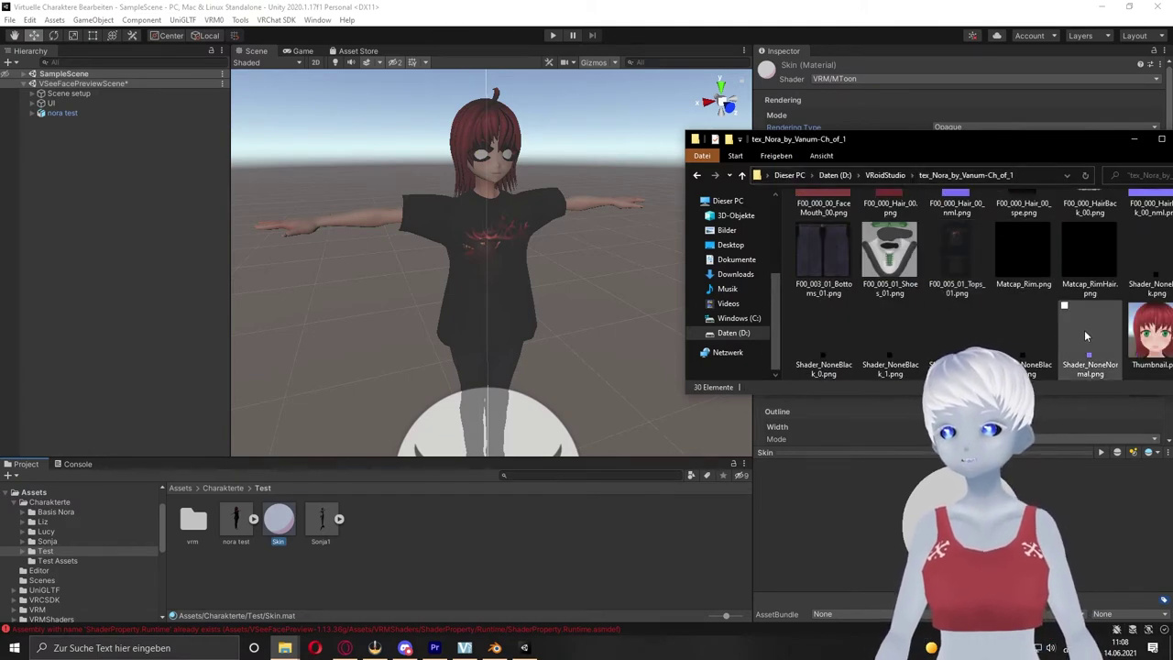
{"action": "scroll", "coordinate": [1084, 320], "scroll_direction": "up", "scroll_amount": 5}
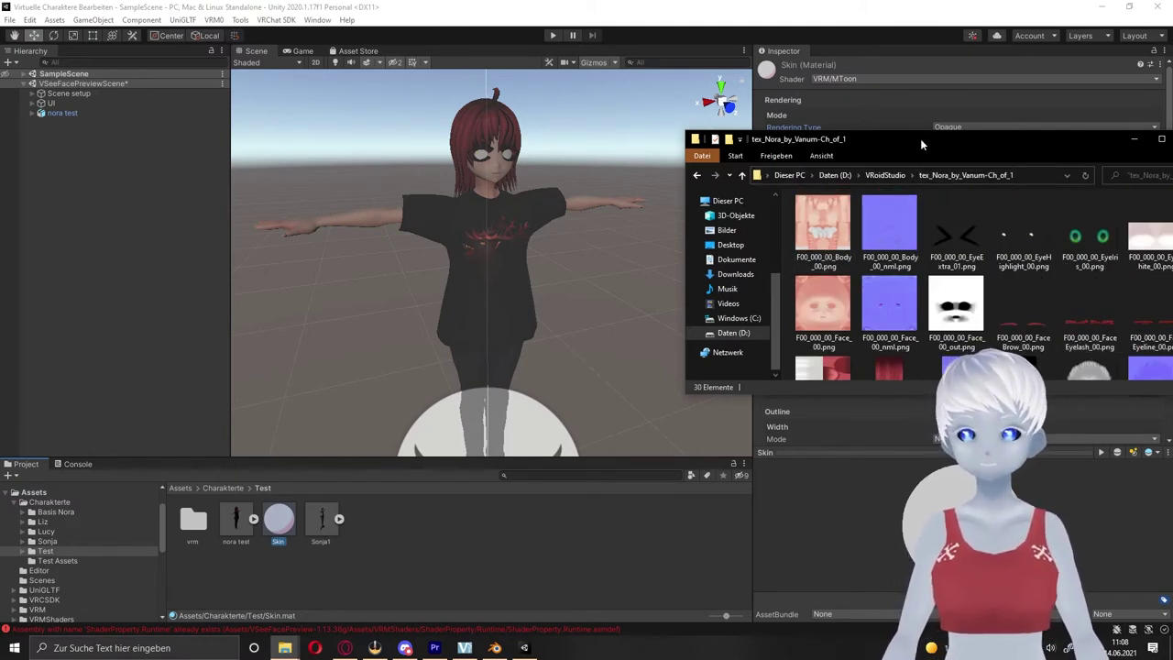
{"action": "left_click_drag", "start_coordinate": [915, 141], "coordinate": [804, 109]}
Select all 30 texture images and drop them into Unity's Test folder.
{"action": "left_click", "coordinate": [720, 190]}
{"action": "scroll", "coordinate": [720, 190], "scroll_direction": "down", "scroll_amount": 5}
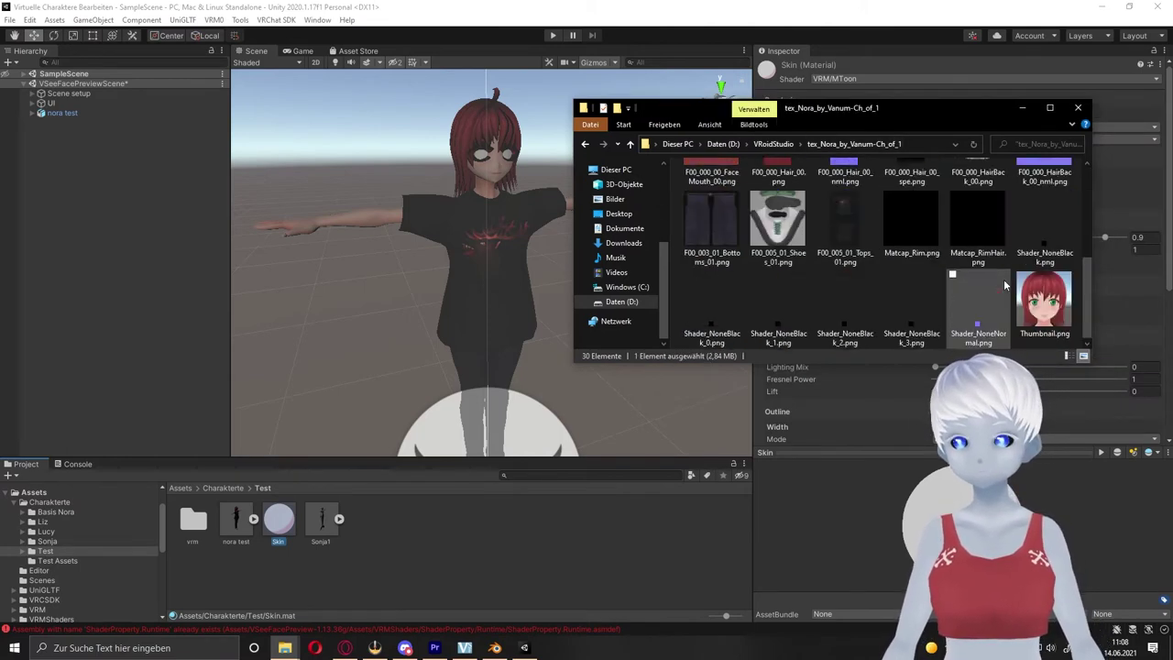
{"action": "key", "text": "ctrl+a"}
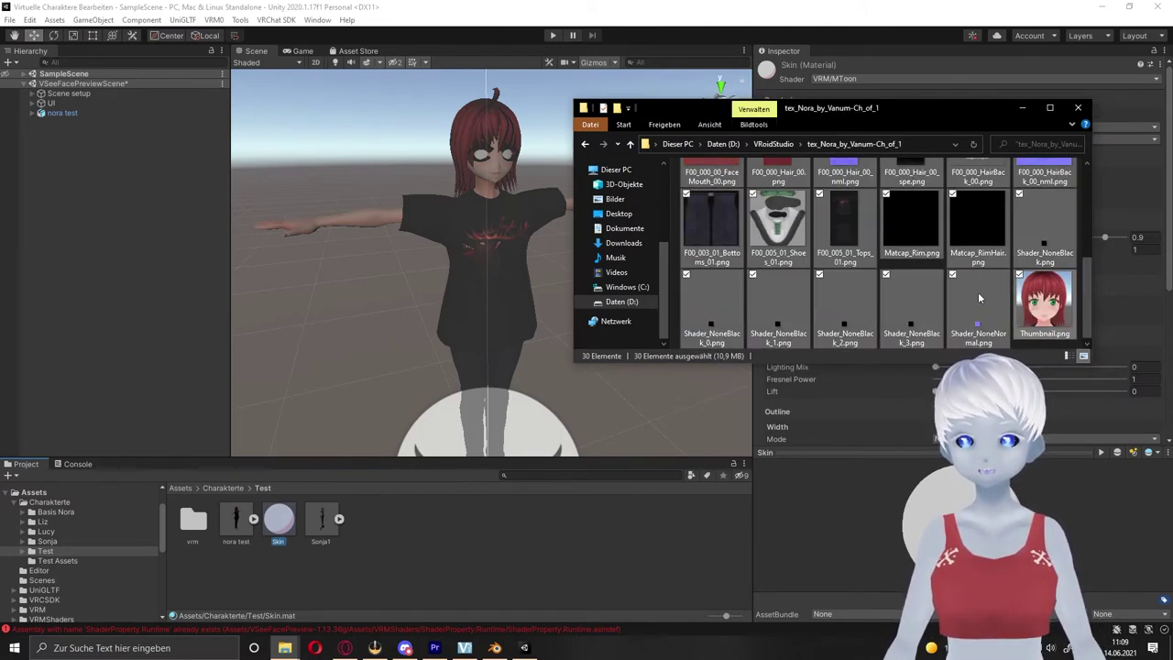
{"action": "left_click_drag", "start_coordinate": [1033, 312], "coordinate": [510, 557]}
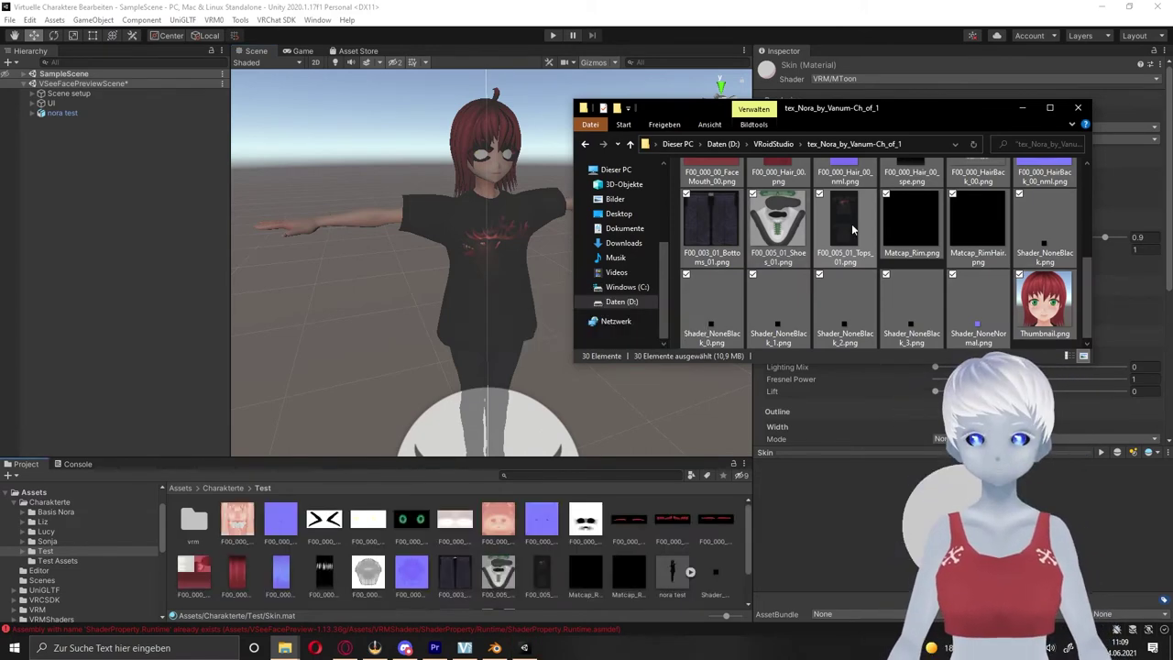
Close Explorer and assign the body skin texture to the Skin material's Lit Color, Alpha slot.
{"action": "left_click", "coordinate": [1077, 107]}
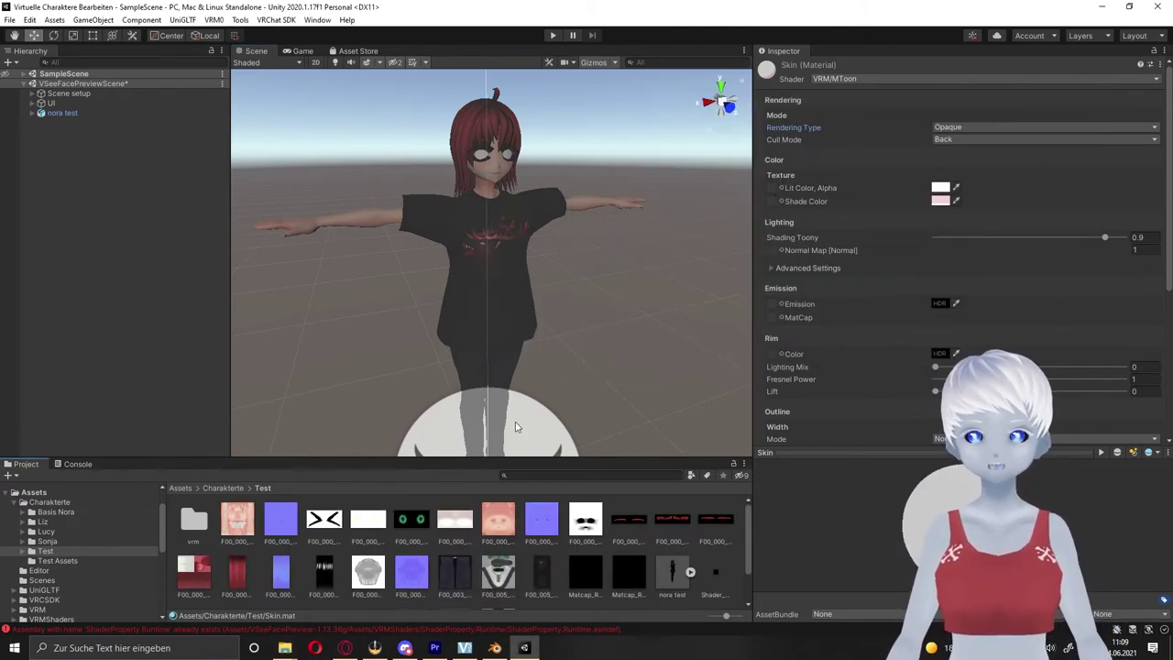
{"action": "scroll", "coordinate": [284, 561], "scroll_direction": "down", "scroll_amount": 2}
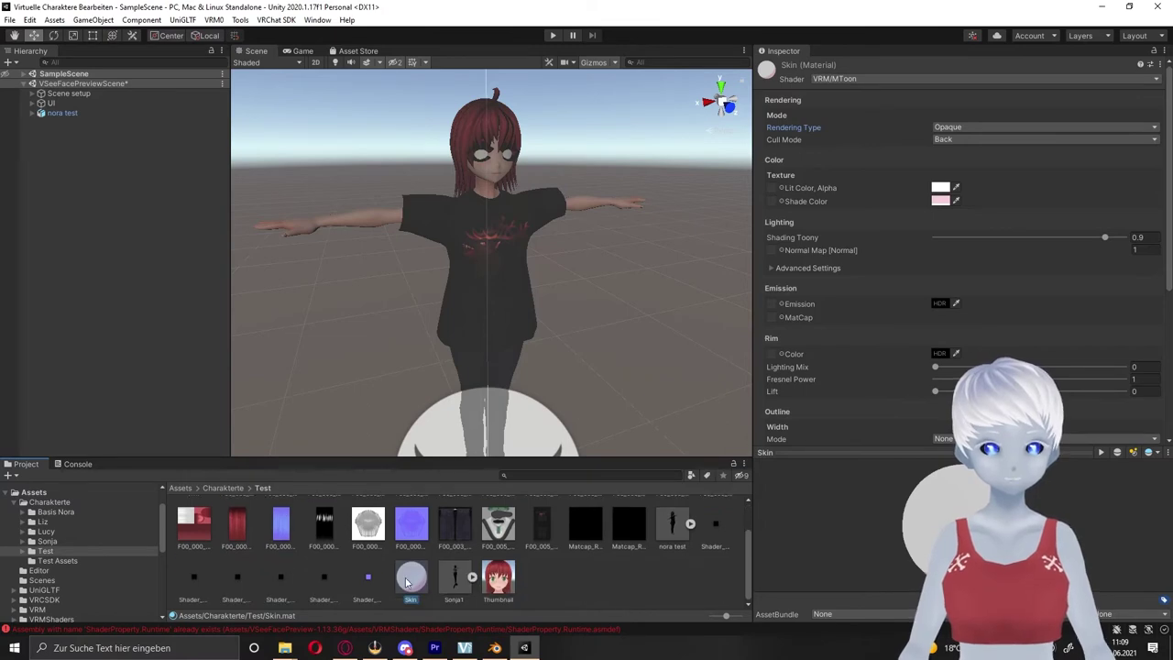
{"action": "scroll", "coordinate": [407, 559], "scroll_direction": "up", "scroll_amount": 3}
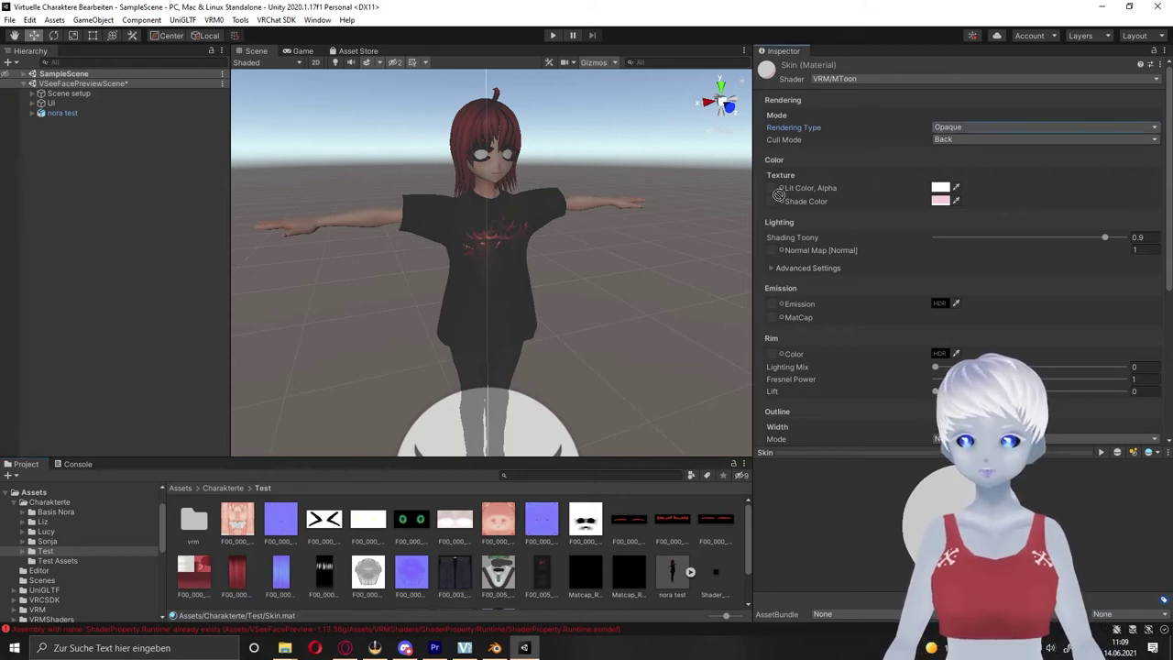
{"action": "left_click_drag", "start_coordinate": [778, 194], "coordinate": [772, 189]}
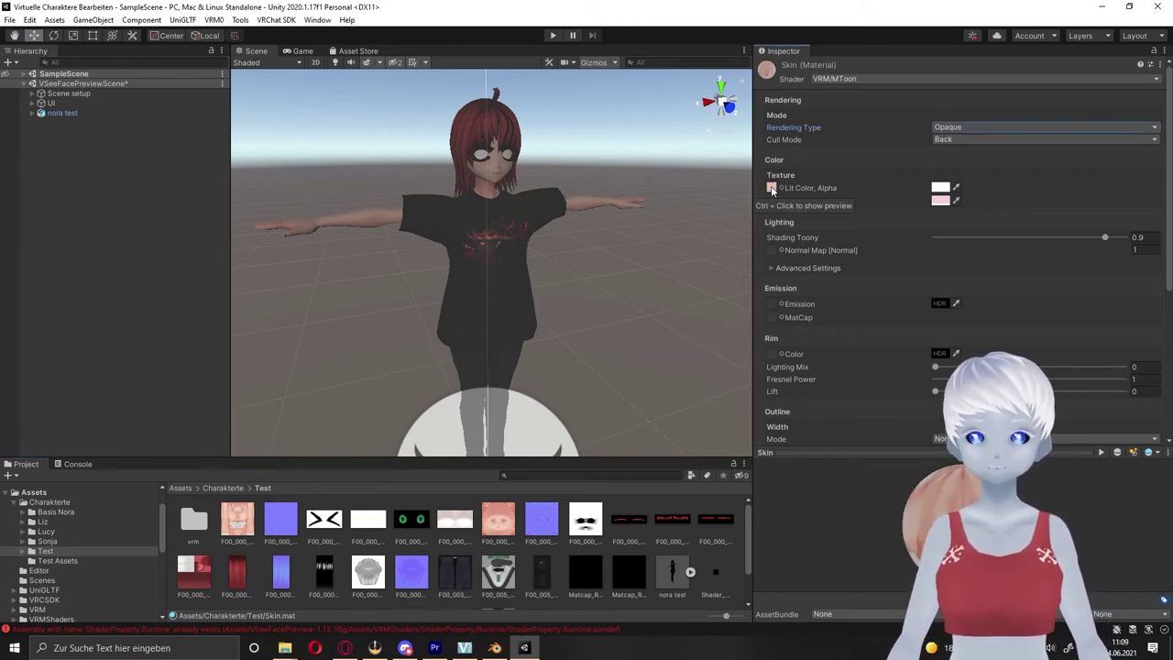
{"action": "left_click", "coordinate": [277, 525]}
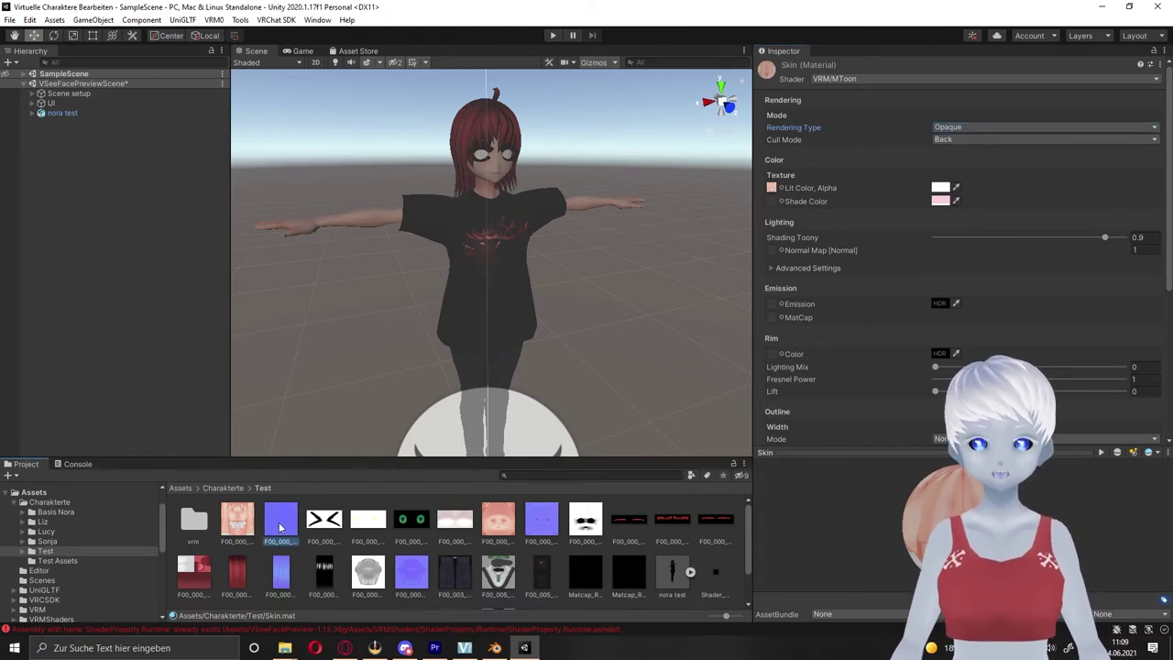
Apply Normal map as F00_000_00_Body_00_nml's texture type, then reselect the Skin material.
{"action": "left_click", "coordinate": [1000, 100]}
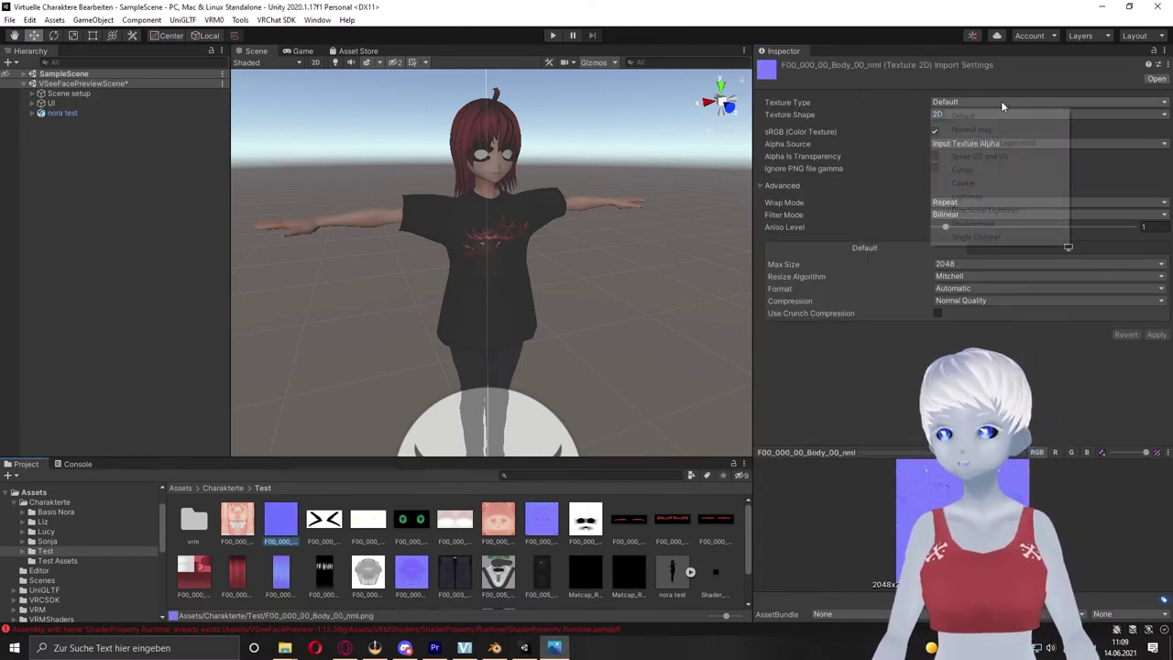
{"action": "left_click", "coordinate": [995, 129]}
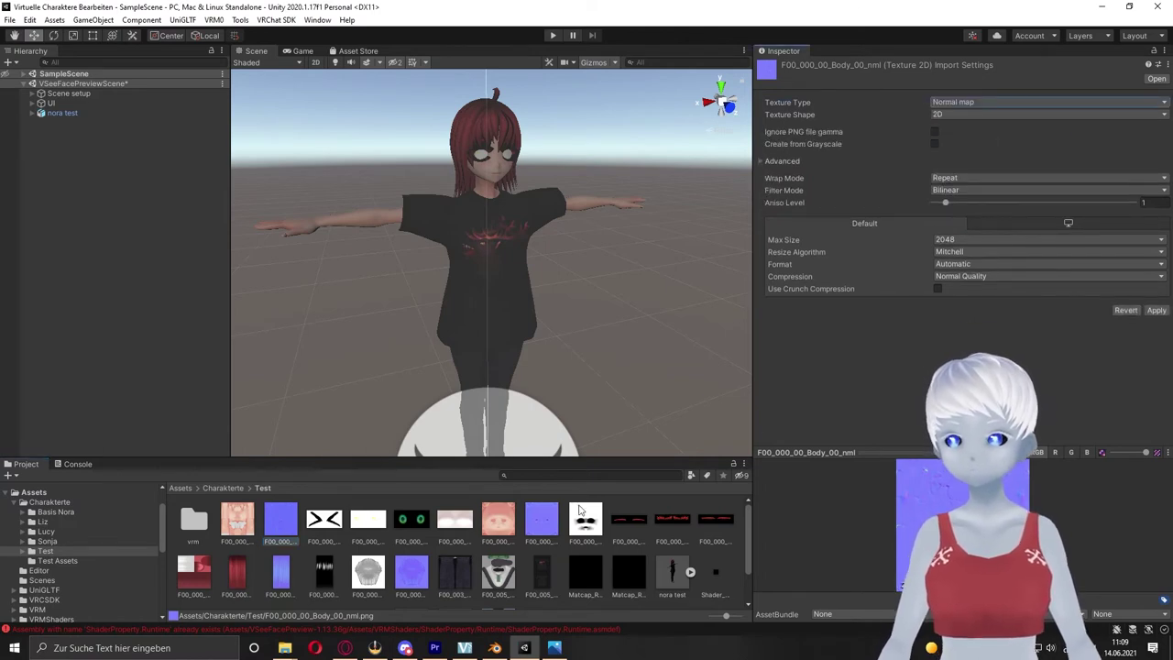
{"action": "left_click", "coordinate": [1156, 309]}
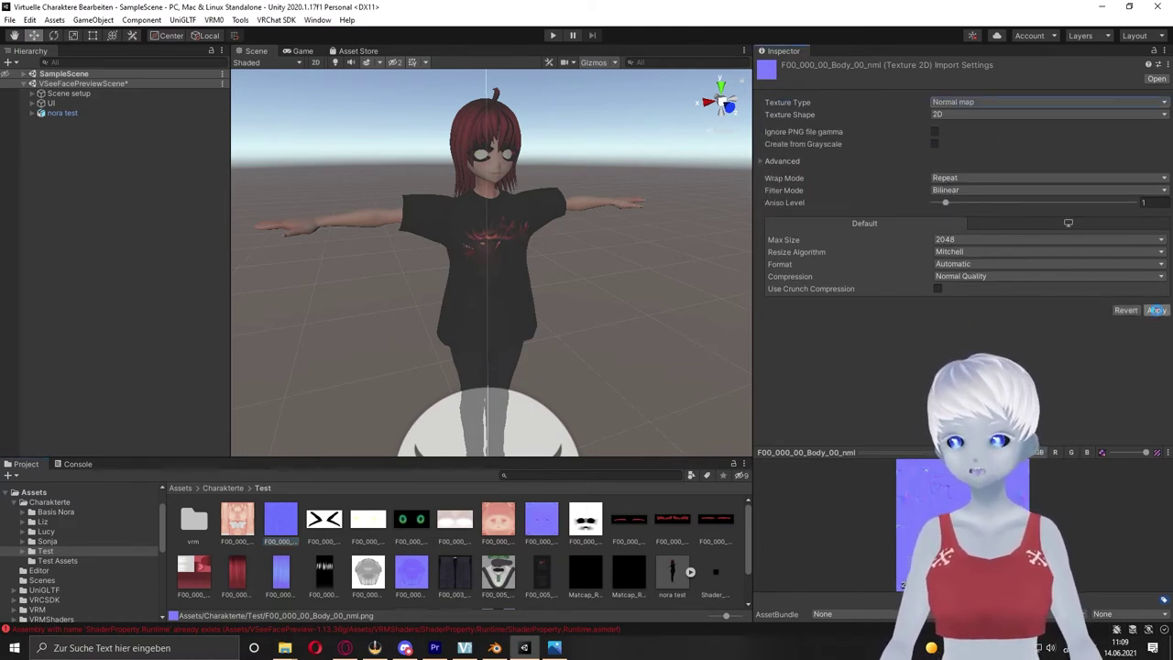
{"action": "scroll", "coordinate": [335, 563], "scroll_direction": "down", "scroll_amount": 1}
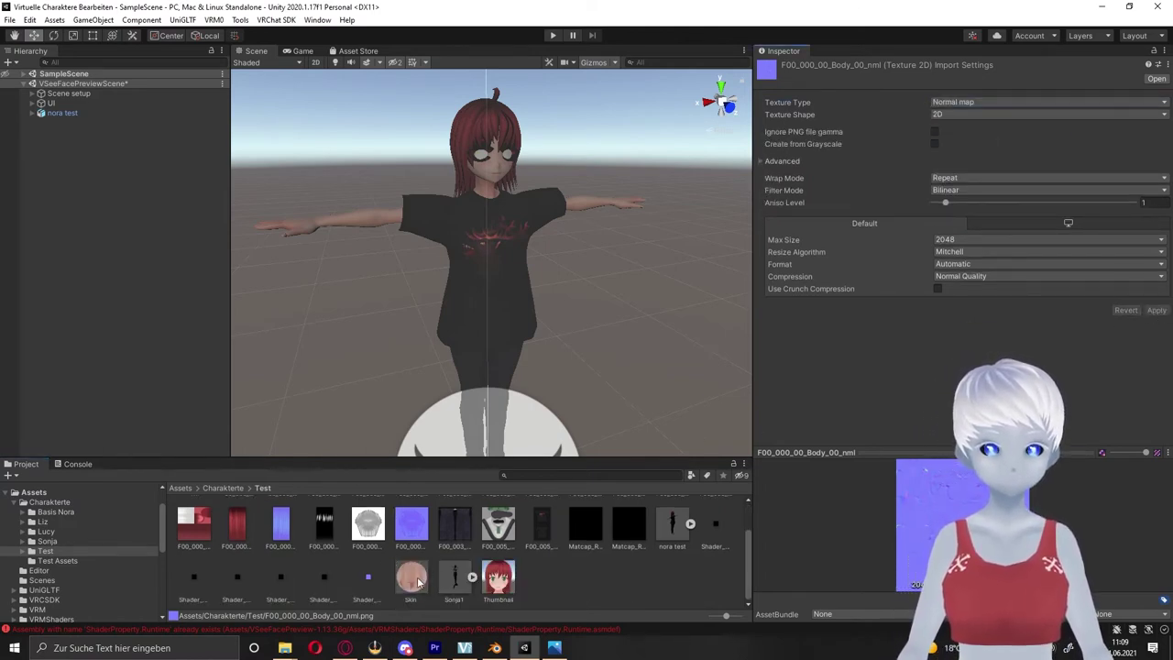
{"action": "left_click", "coordinate": [412, 577]}
{"action": "scroll", "coordinate": [412, 568], "scroll_direction": "up", "scroll_amount": 1}
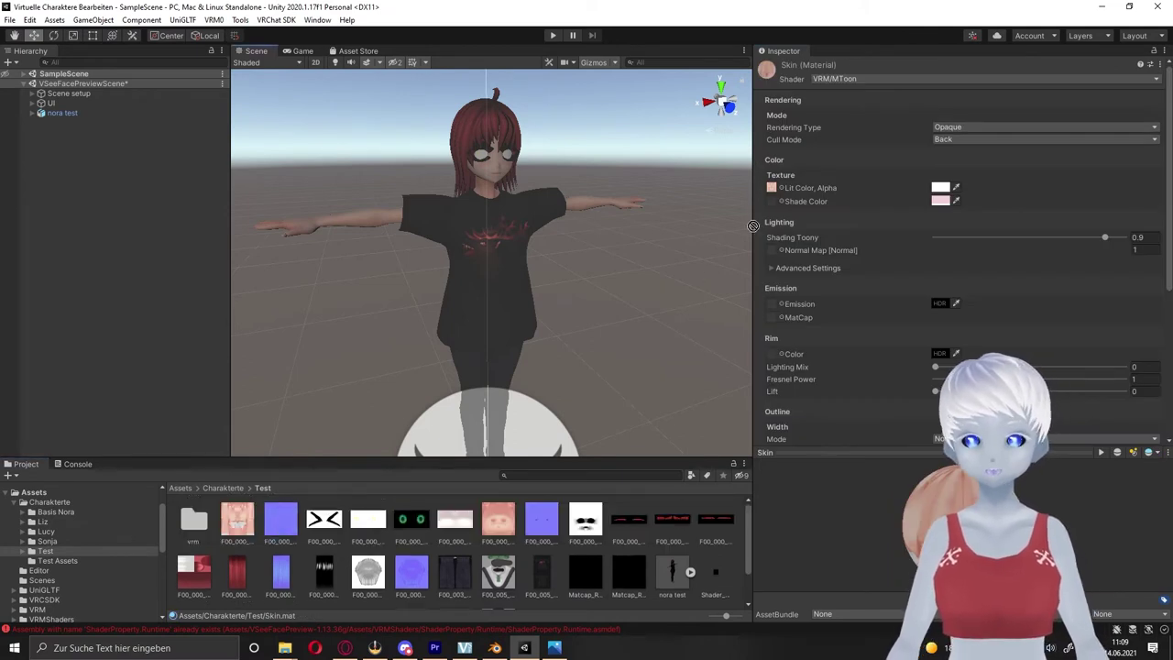
Assign the body normal-map texture to the Skin material's Normal Map slot.
{"action": "left_click_drag", "start_coordinate": [752, 225], "coordinate": [772, 251]}
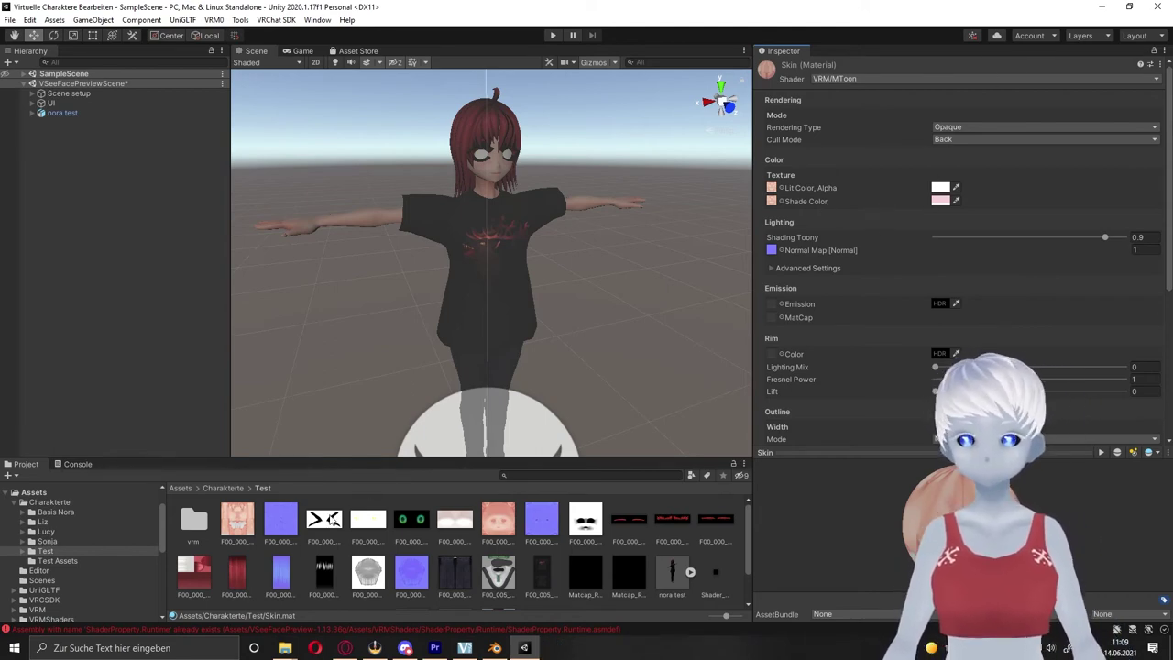
{"action": "scroll", "coordinate": [660, 348], "scroll_direction": "down", "scroll_amount": 3}
{"action": "scroll", "coordinate": [505, 548], "scroll_direction": "down", "scroll_amount": 1}
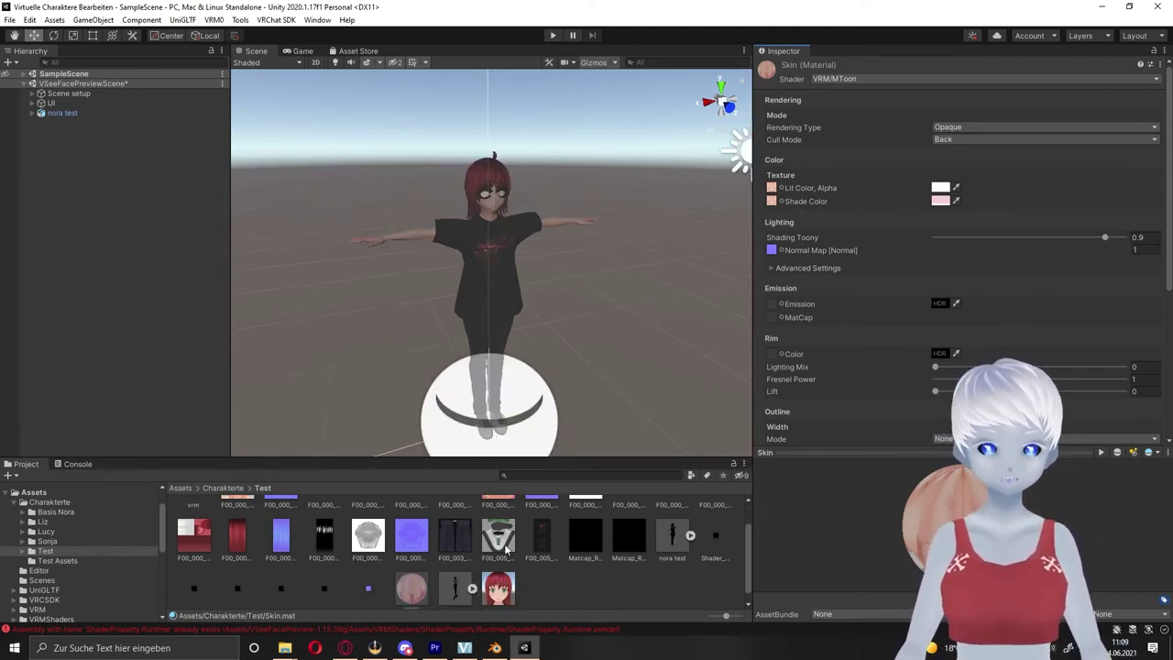
{"action": "scroll", "coordinate": [505, 548], "scroll_direction": "down", "scroll_amount": 1}
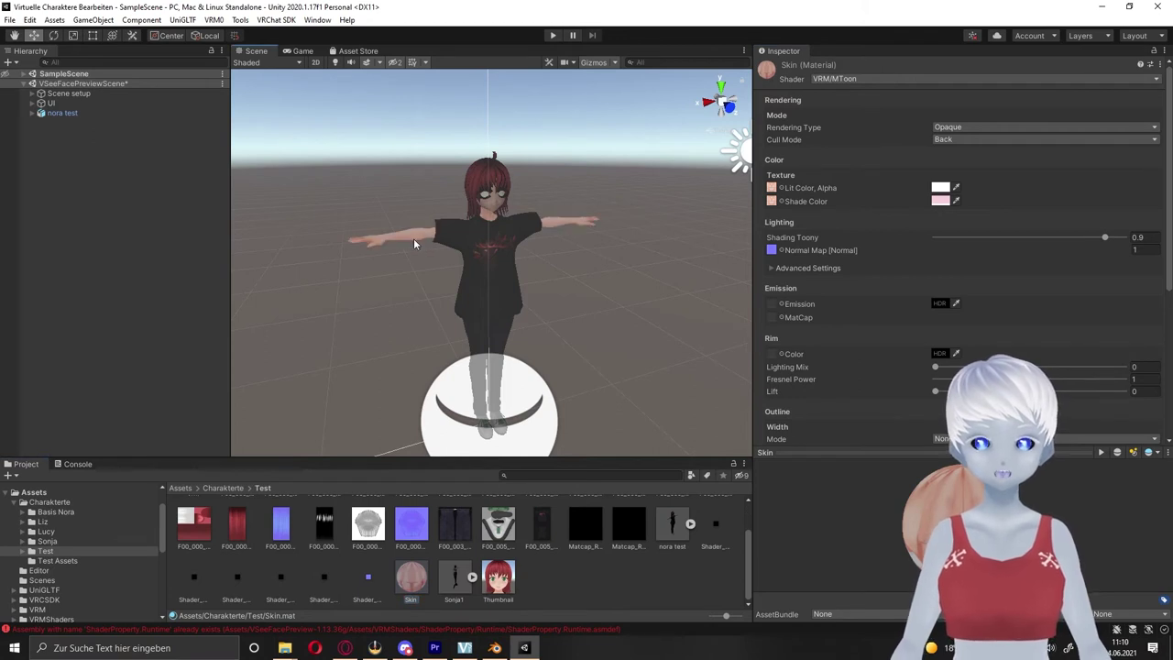
{"action": "scroll", "coordinate": [427, 209], "scroll_direction": "up", "scroll_amount": 5}
{"action": "left_click_drag", "start_coordinate": [427, 202], "coordinate": [452, 212], "text": "alt"}
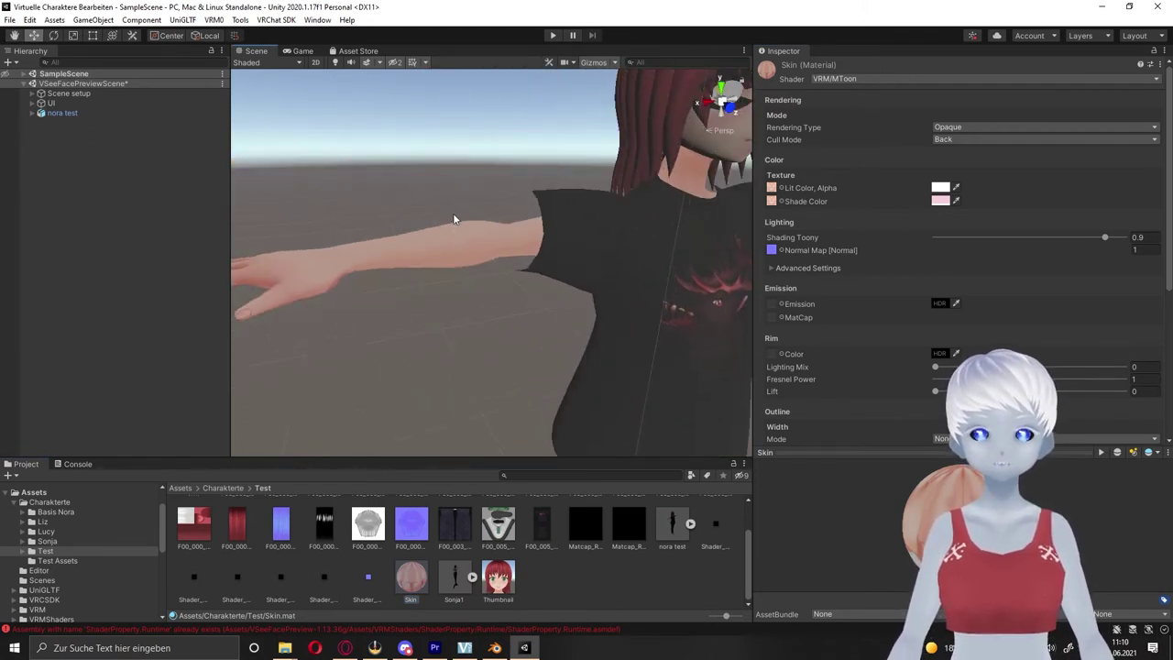
Change the Skin material's Shade Color to a soft, muted light pink.
{"action": "left_click", "coordinate": [939, 201]}
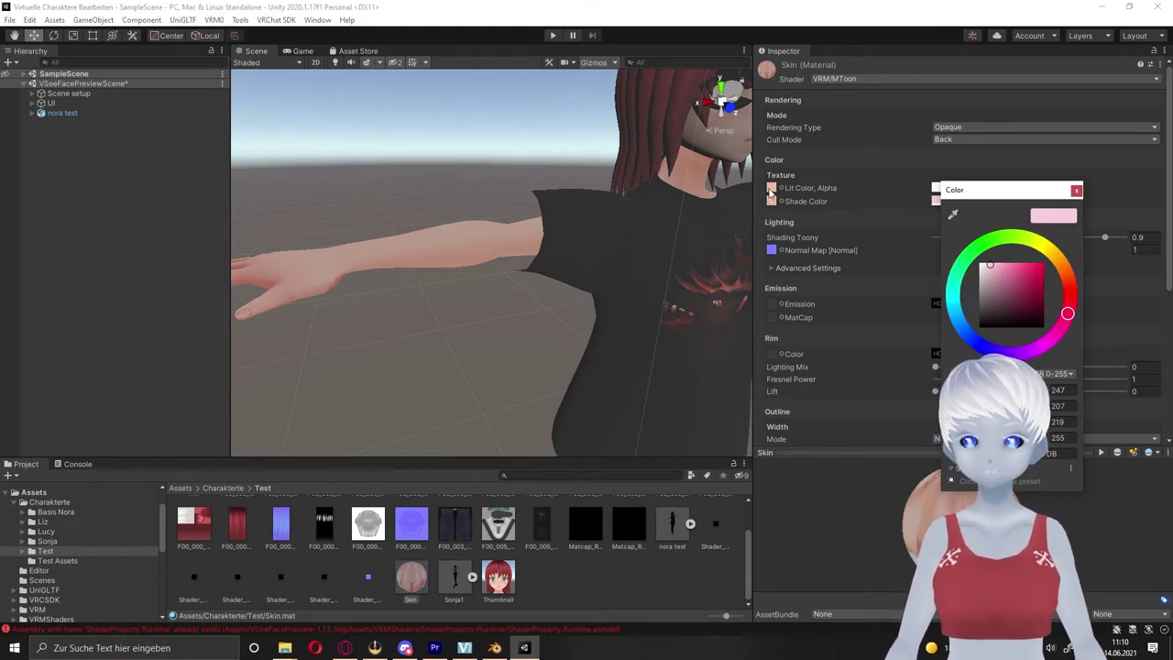
{"action": "left_click_drag", "start_coordinate": [982, 274], "coordinate": [1009, 269]}
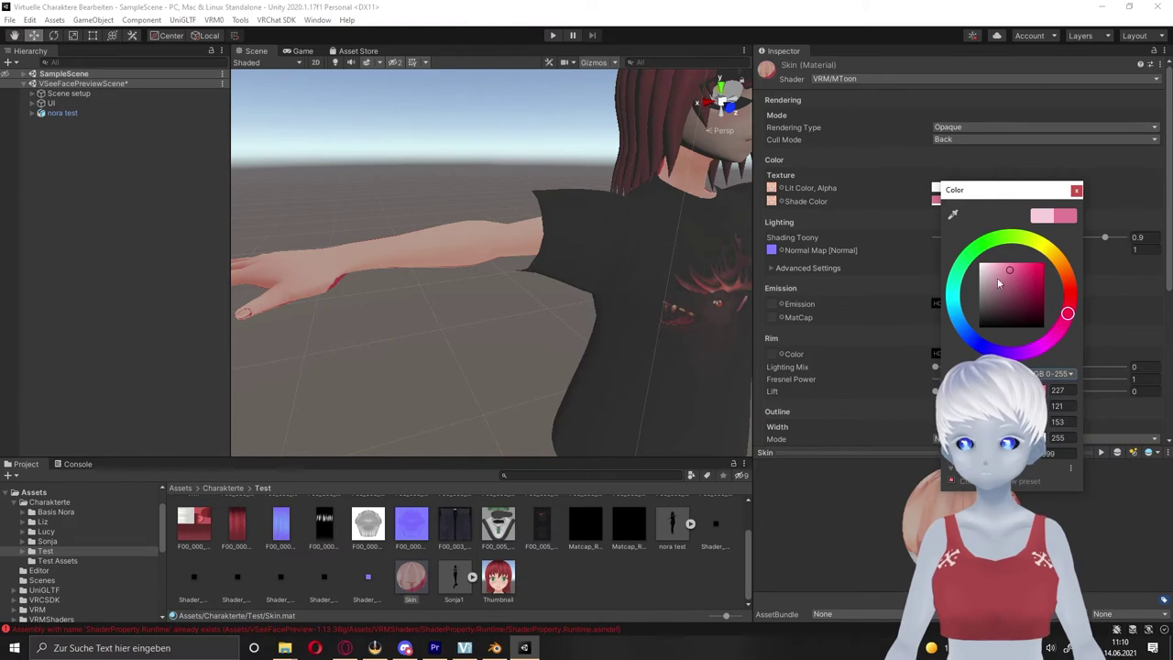
{"action": "left_click_drag", "start_coordinate": [1010, 290], "coordinate": [990, 282]}
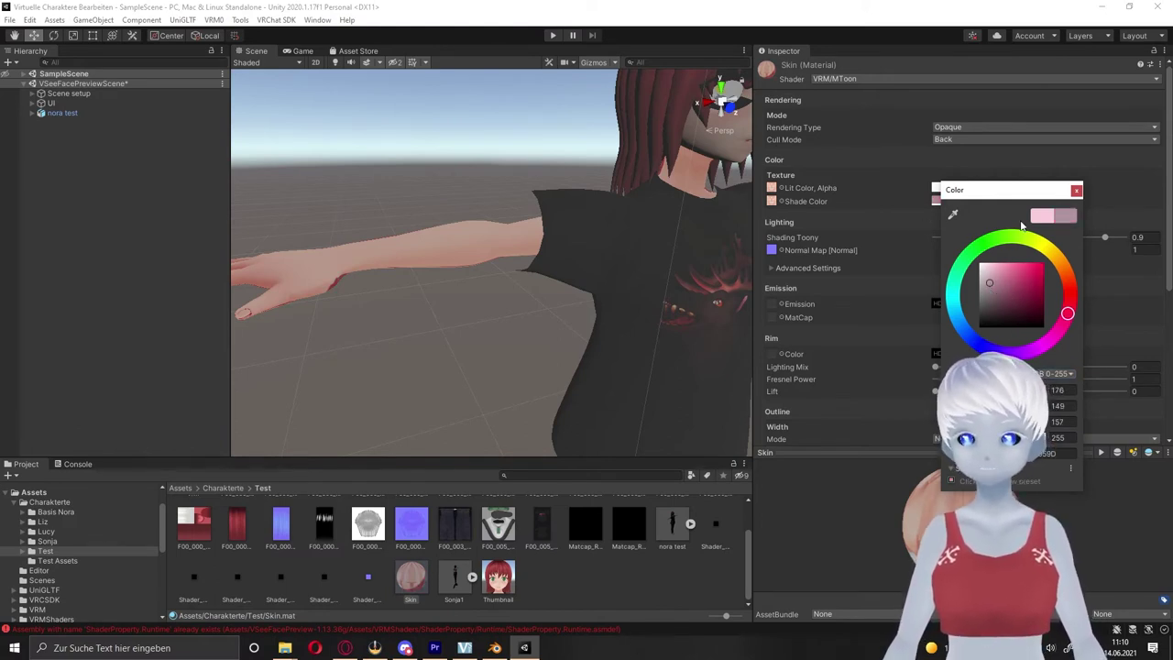
{"action": "left_click", "coordinate": [1050, 160]}
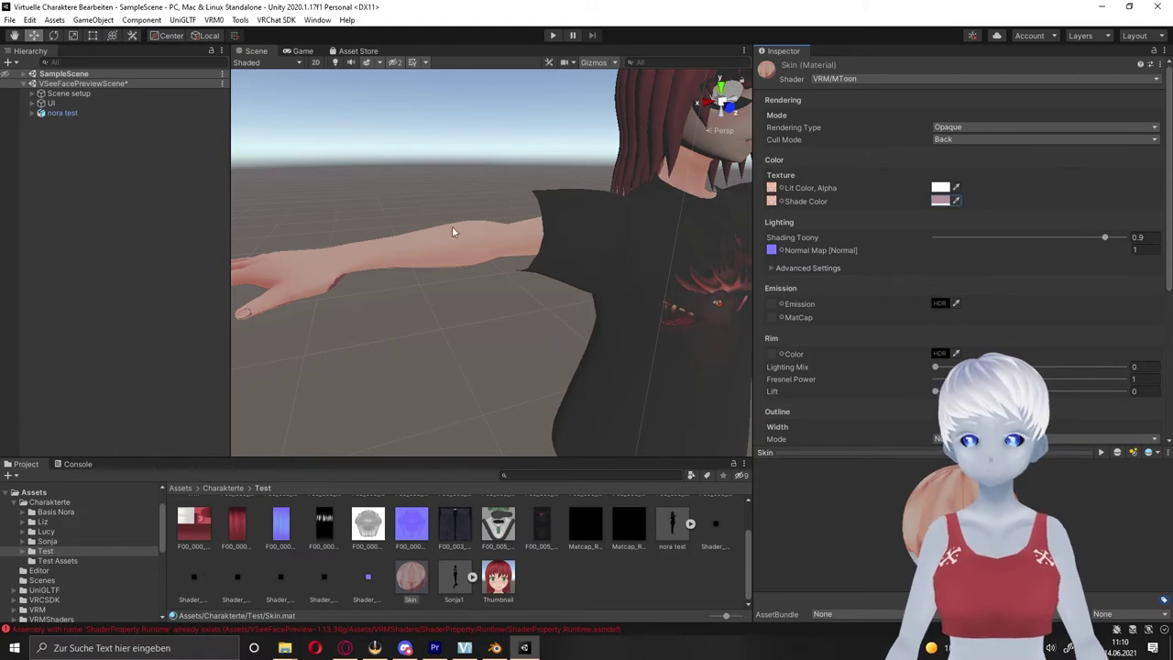
{"action": "left_click_drag", "start_coordinate": [379, 266], "coordinate": [398, 245], "text": "alt"}
{"action": "scroll", "coordinate": [404, 275], "scroll_direction": "up", "scroll_amount": 5}
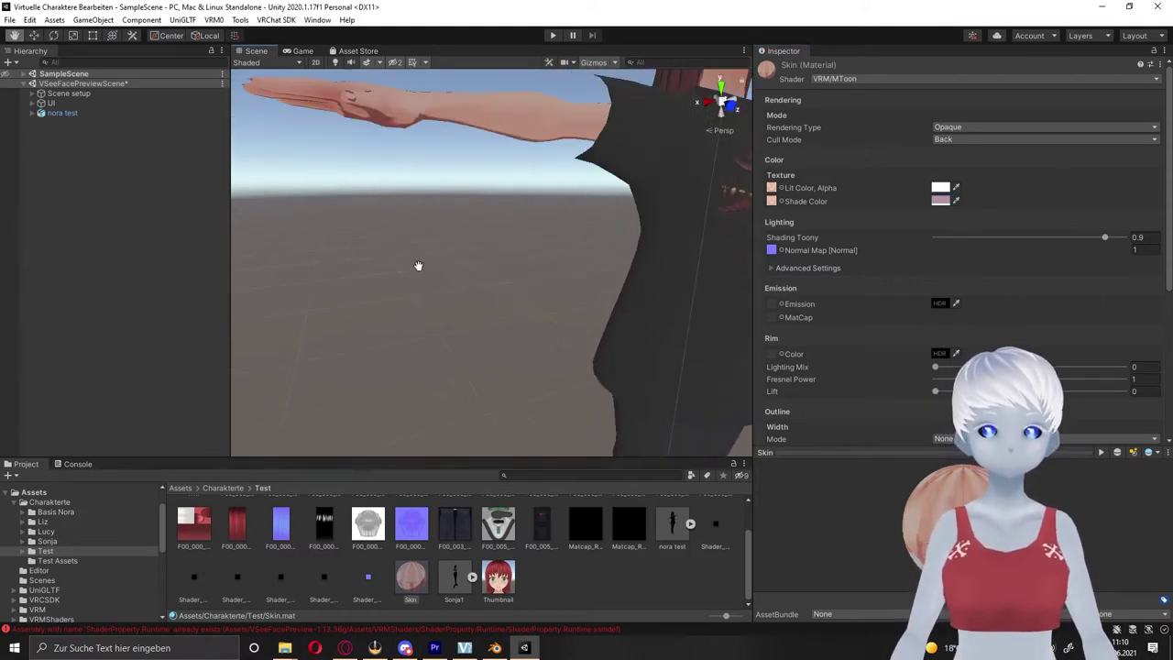
Set Shading Toony to 0.606, Shading Shift to 0.252 and Shadow Receive Multiplier to 0.268.
{"action": "scroll", "coordinate": [491, 252], "scroll_direction": "up", "scroll_amount": 3}
{"action": "scroll", "coordinate": [486, 238], "scroll_direction": "down", "scroll_amount": 3}
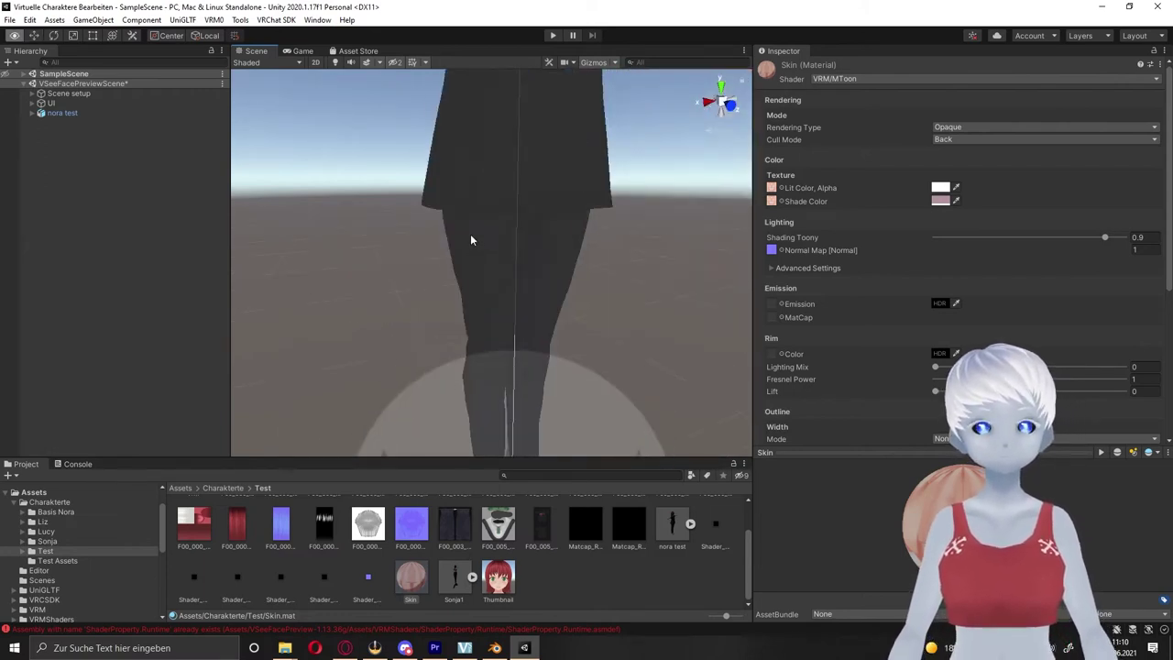
{"action": "scroll", "coordinate": [471, 243], "scroll_direction": "down", "scroll_amount": 2}
{"action": "scroll", "coordinate": [486, 108], "scroll_direction": "down", "scroll_amount": 2}
{"action": "mouse_move", "coordinate": [487, 108]}
{"action": "left_mouse_down", "text": "alt"}
{"action": "mouse_move", "coordinate": [445, 170]}
{"action": "mouse_move", "coordinate": [413, 153]}
{"action": "left_mouse_up", "text": "alt"}
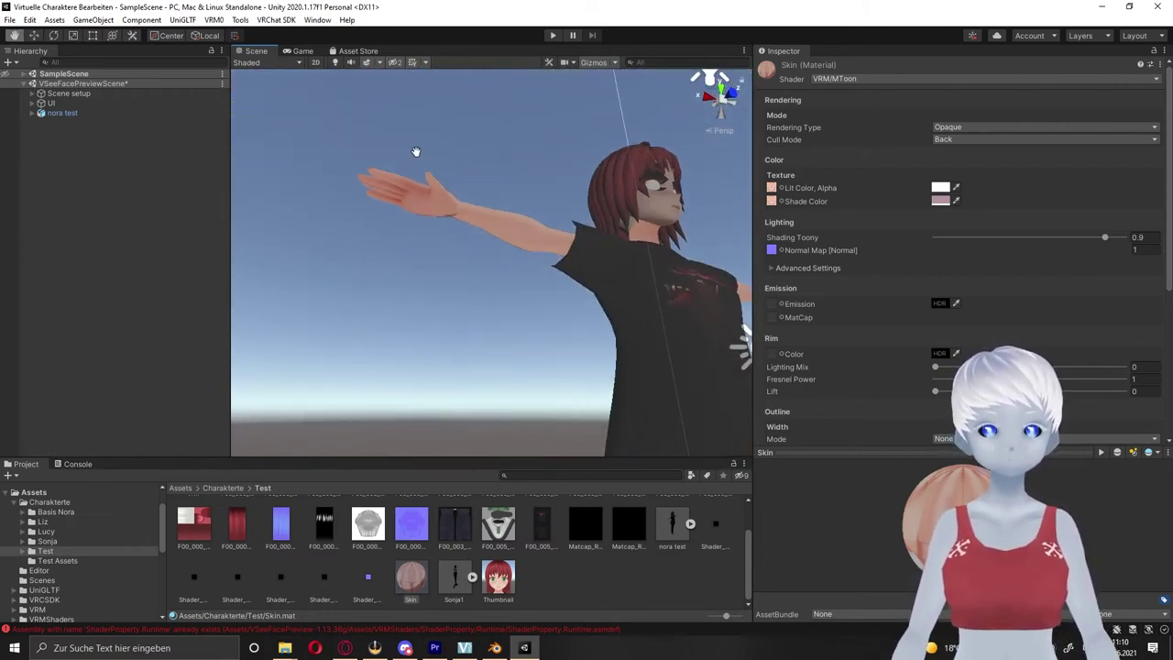
{"action": "mouse_move", "coordinate": [487, 173]}
{"action": "left_mouse_down", "text": "alt"}
{"action": "mouse_move", "coordinate": [448, 251]}
{"action": "mouse_move", "coordinate": [498, 244]}
{"action": "left_mouse_up", "text": "alt"}
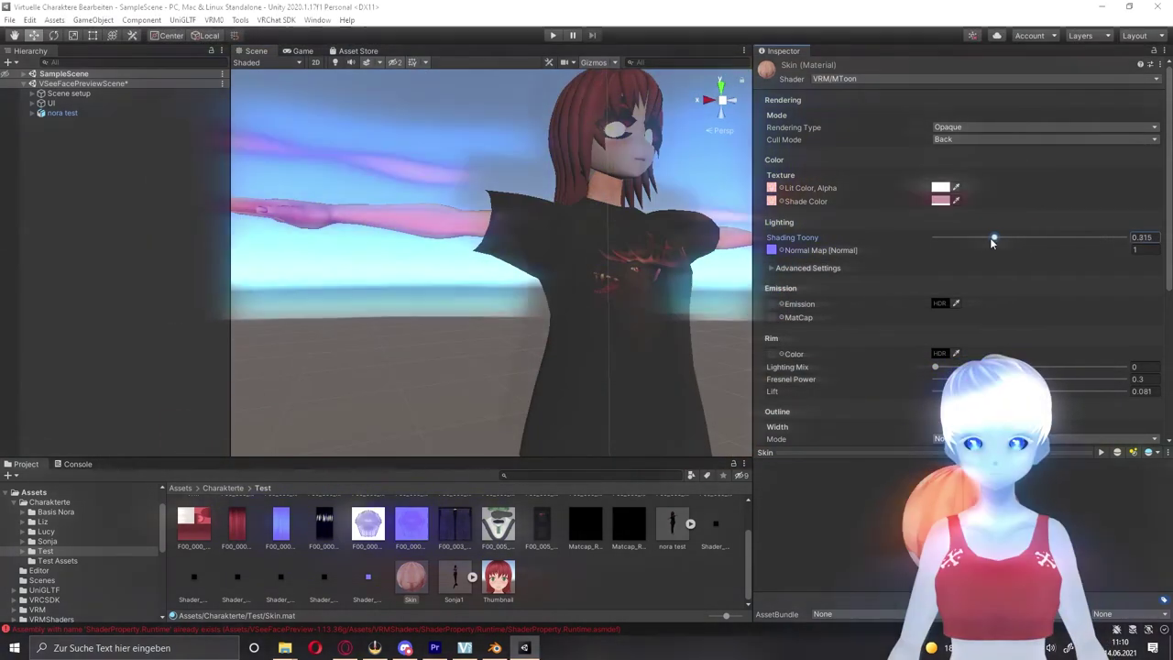
{"action": "mouse_move", "coordinate": [990, 240]}
{"action": "left_mouse_down"}
{"action": "mouse_move", "coordinate": [1093, 238]}
{"action": "mouse_move", "coordinate": [1049, 241]}
{"action": "left_mouse_up"}
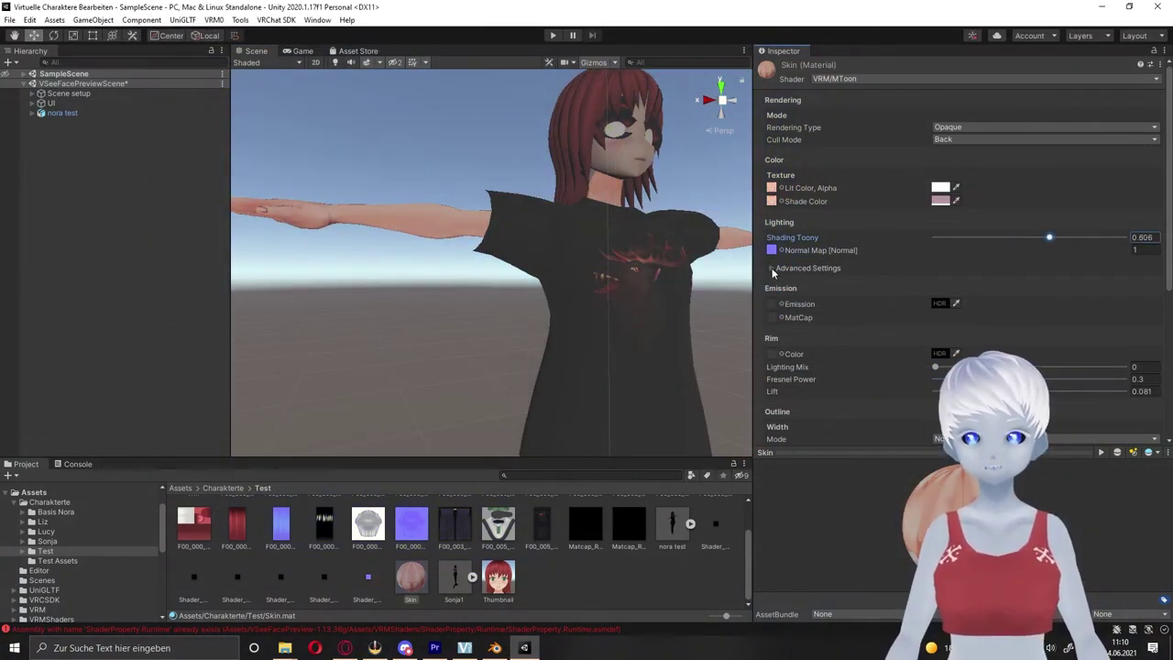
{"action": "left_click", "coordinate": [772, 267]}
{"action": "left_click_drag", "start_coordinate": [1028, 305], "coordinate": [1053, 305]}
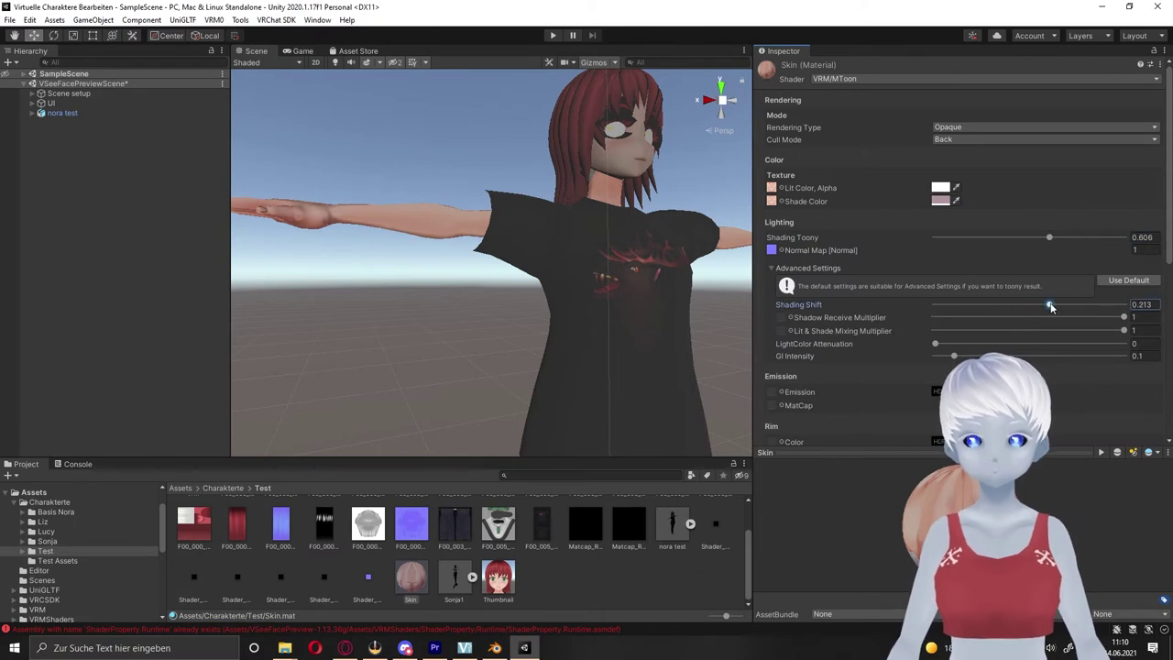
{"action": "mouse_move", "coordinate": [935, 347]}
{"action": "left_mouse_down"}
{"action": "mouse_move", "coordinate": [967, 347]}
{"action": "mouse_move", "coordinate": [980, 317]}
{"action": "left_mouse_up"}
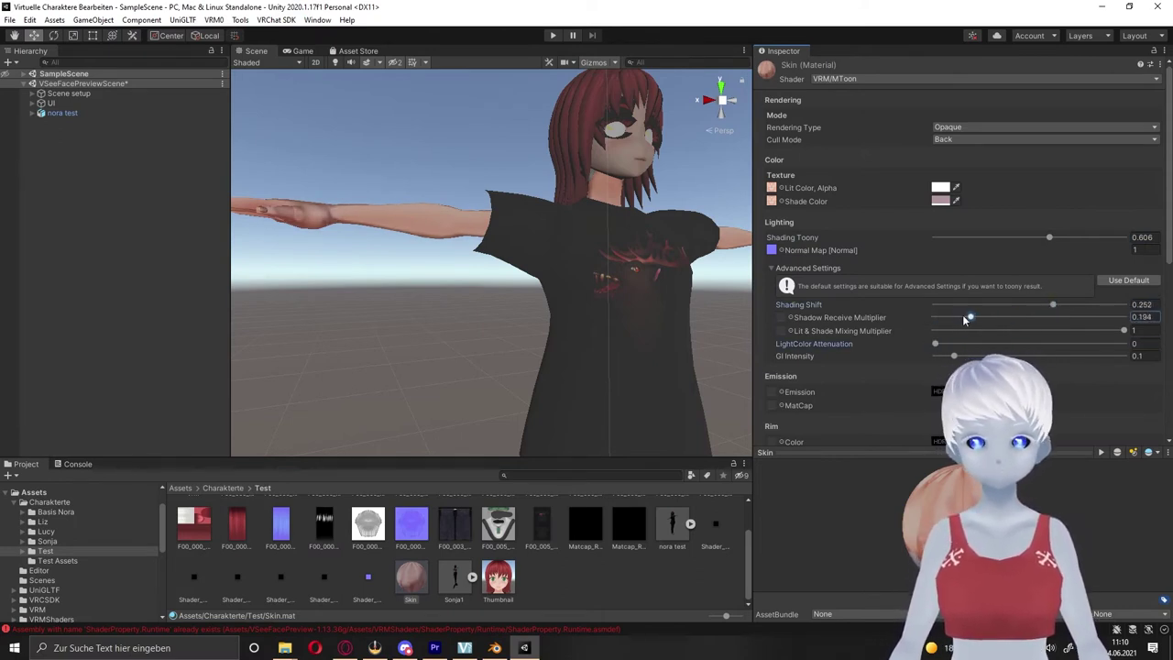
Set the Skin material's Shade Color to white.
{"action": "mouse_move", "coordinate": [596, 294]}
{"action": "left_mouse_down", "text": "alt"}
{"action": "mouse_move", "coordinate": [503, 294]}
{"action": "mouse_move", "coordinate": [503, 254]}
{"action": "mouse_move", "coordinate": [498, 262]}
{"action": "left_mouse_up", "text": "alt"}
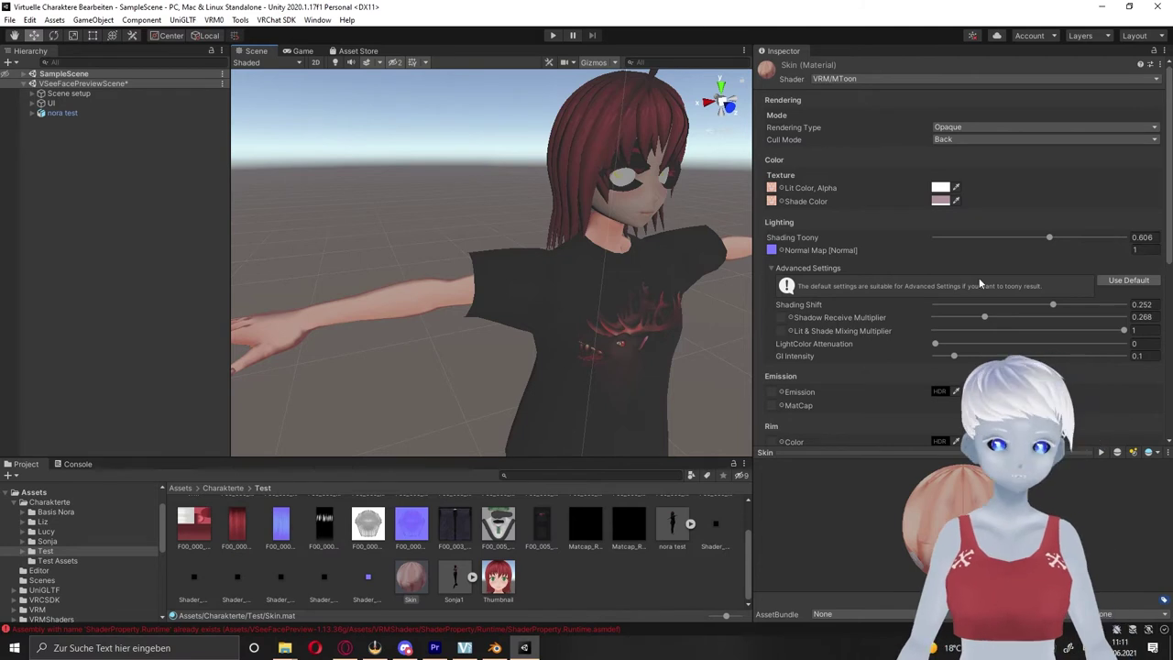
{"action": "left_click", "coordinate": [938, 201]}
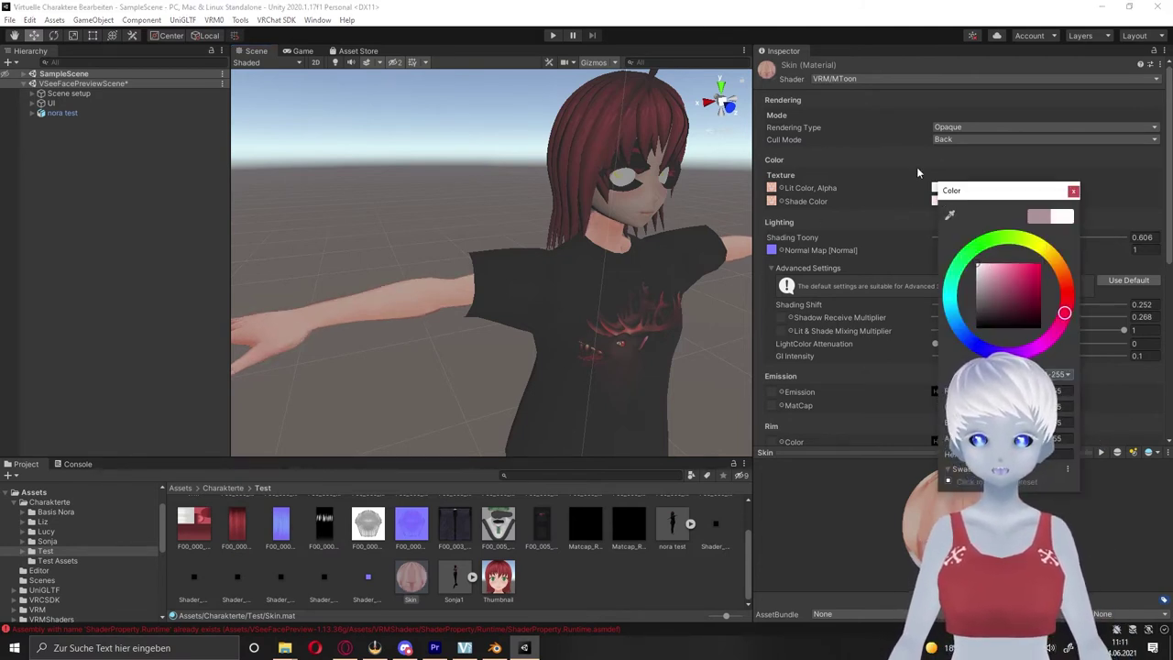
{"action": "left_click", "coordinate": [916, 166]}
{"action": "left_click_drag", "start_coordinate": [495, 252], "coordinate": [461, 256], "text": "alt"}
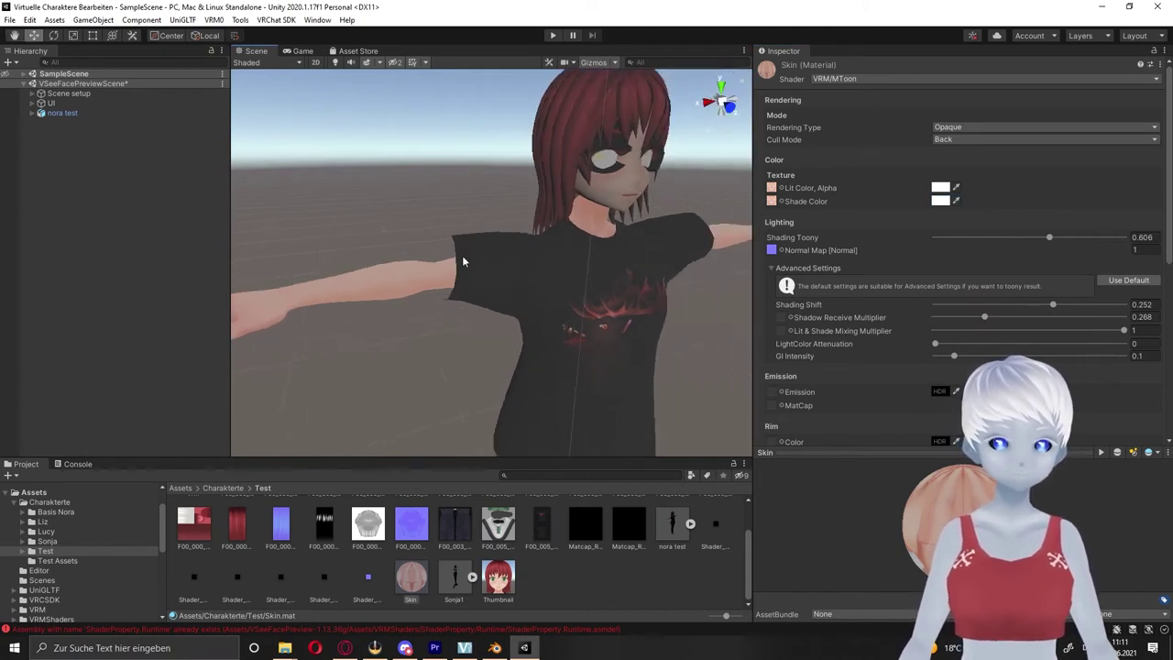
{"action": "scroll", "coordinate": [589, 269], "scroll_direction": "down", "scroll_amount": 5}
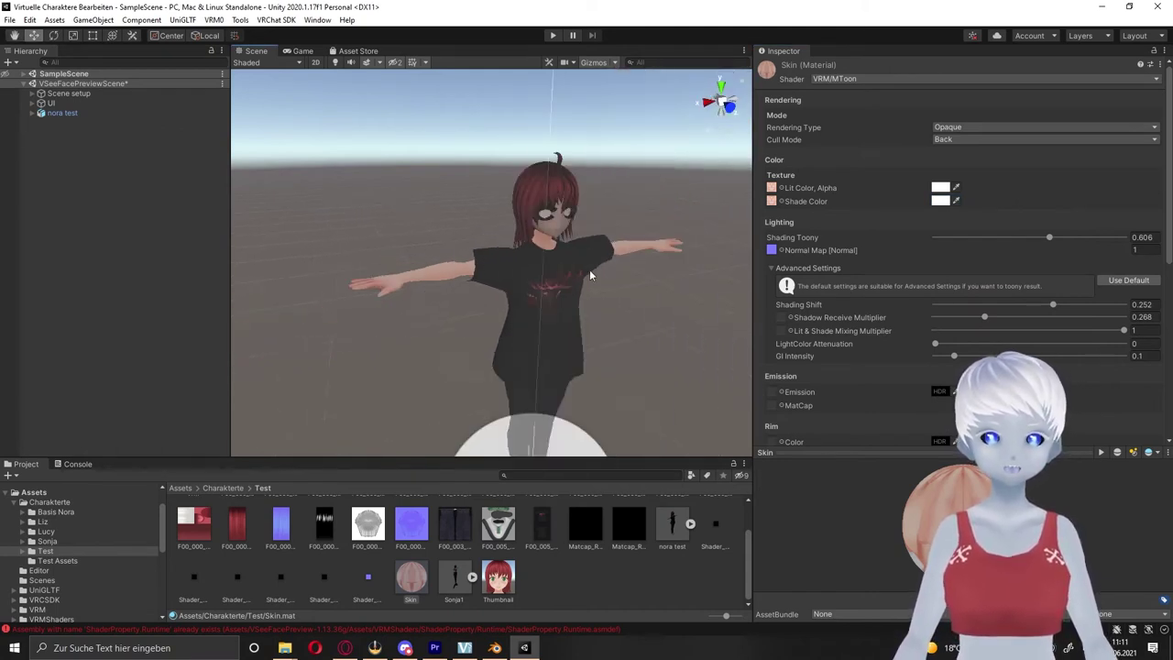
{"action": "scroll", "coordinate": [577, 275], "scroll_direction": "down", "scroll_amount": 2}
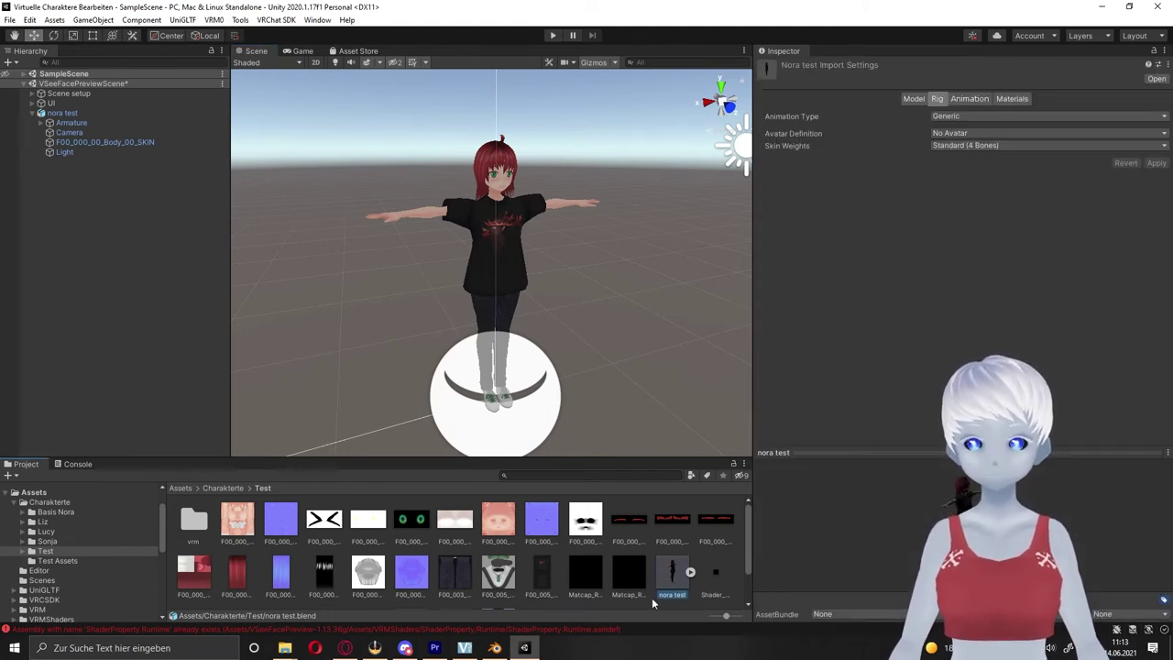
Set the nora test rig's Animation Type to Humanoid and apply it.
{"action": "left_click", "coordinate": [958, 116]}
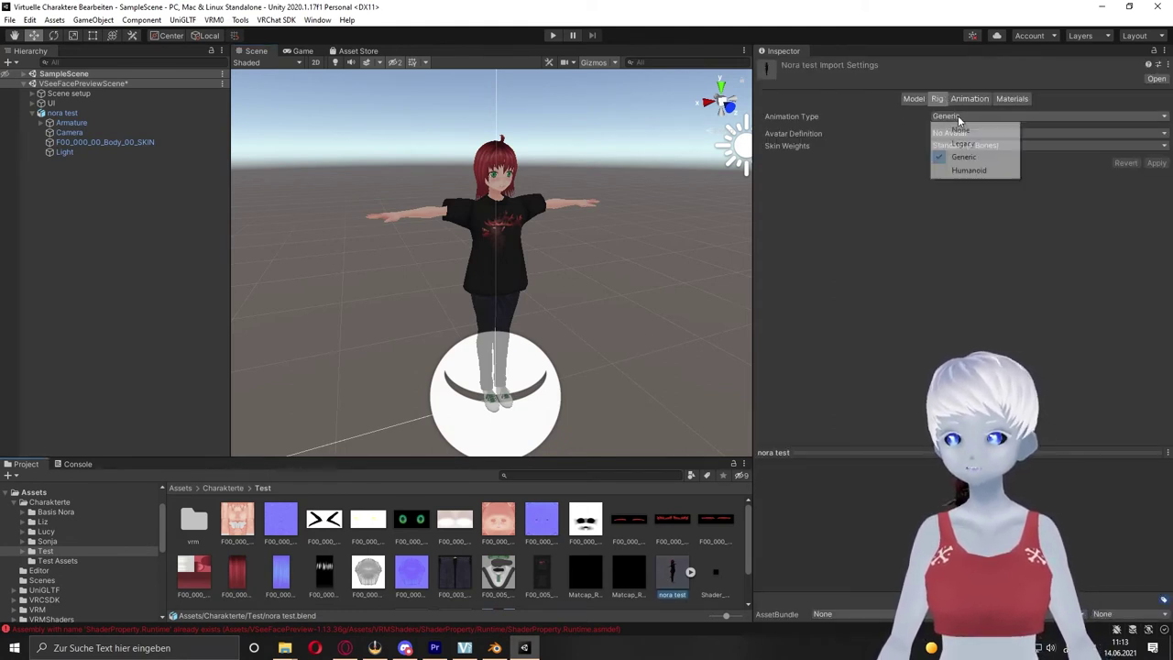
{"action": "left_click", "coordinate": [958, 171]}
{"action": "left_click", "coordinate": [1157, 204]}
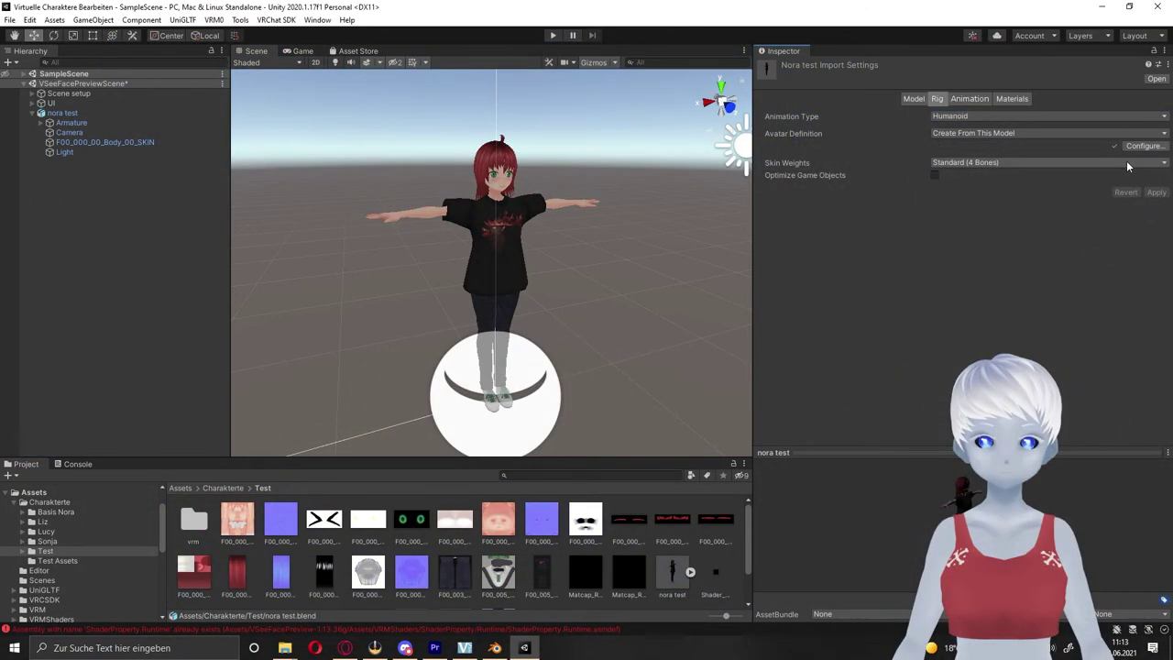
Map the avatar's Head > Jaw bone to None, then finish and reimport the model.
{"action": "left_click", "coordinate": [1144, 158]}
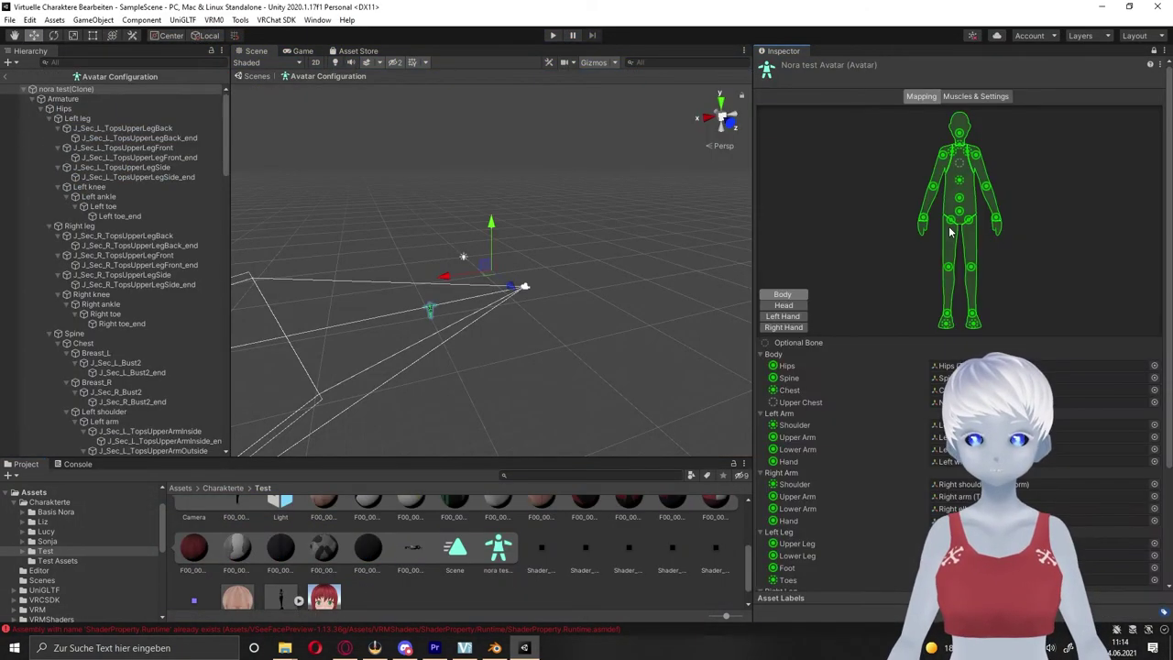
{"action": "scroll", "coordinate": [943, 239], "scroll_direction": "down", "scroll_amount": 3}
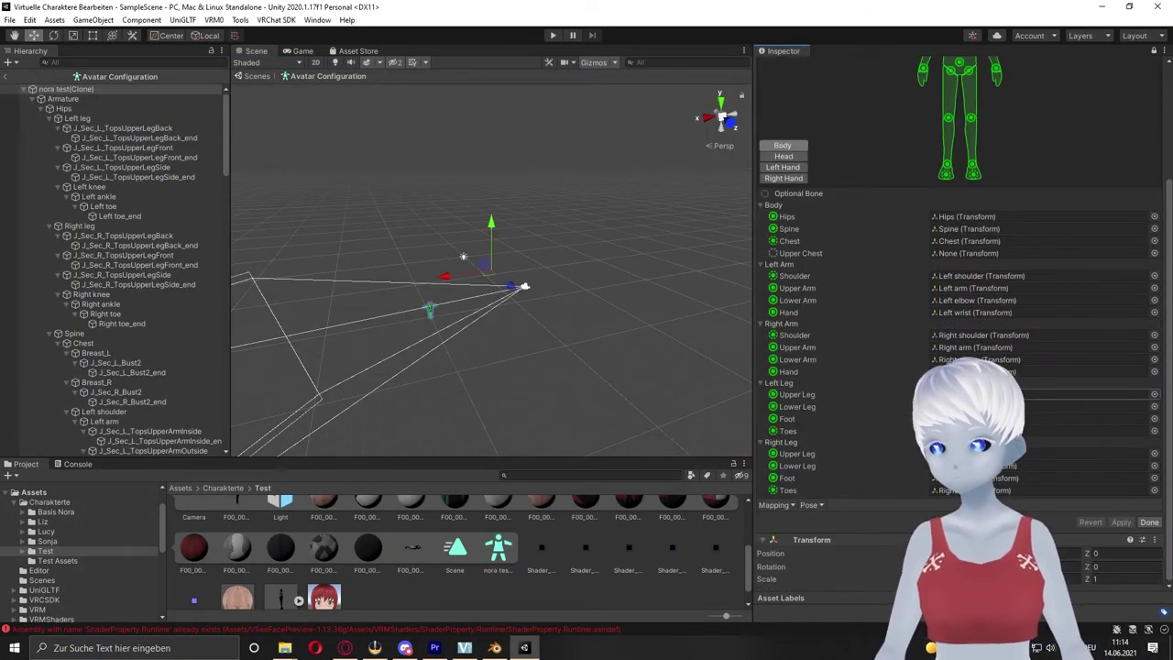
{"action": "left_click", "coordinate": [784, 157]}
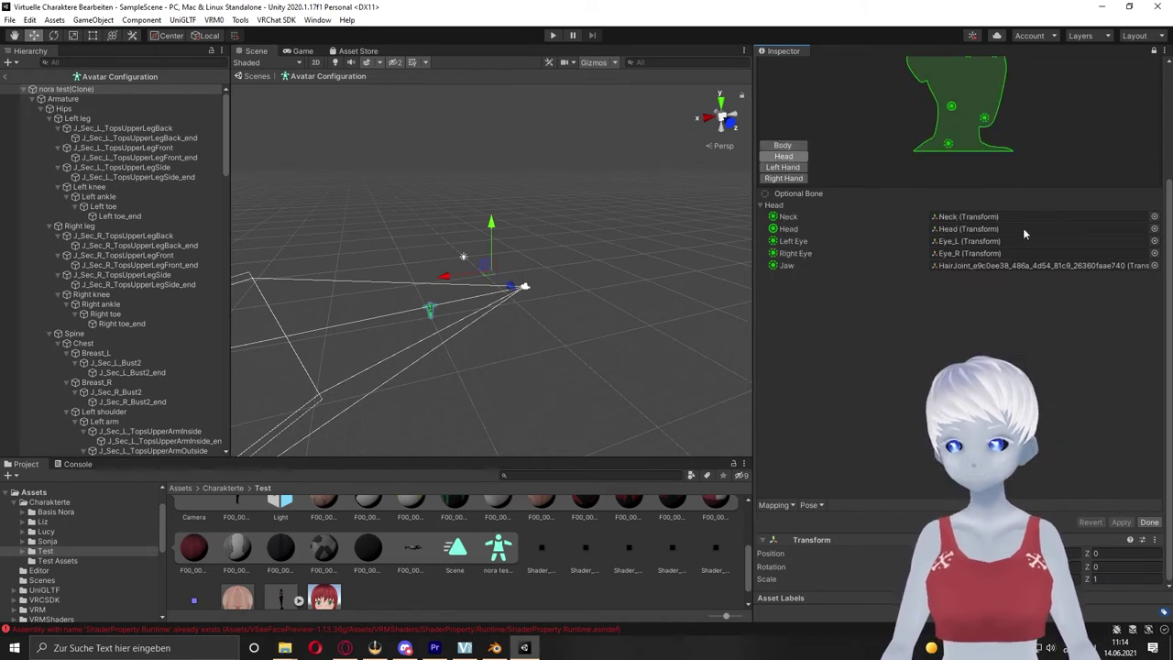
{"action": "left_click", "coordinate": [1153, 264]}
{"action": "scroll", "coordinate": [233, 358], "scroll_direction": "up", "scroll_amount": 5}
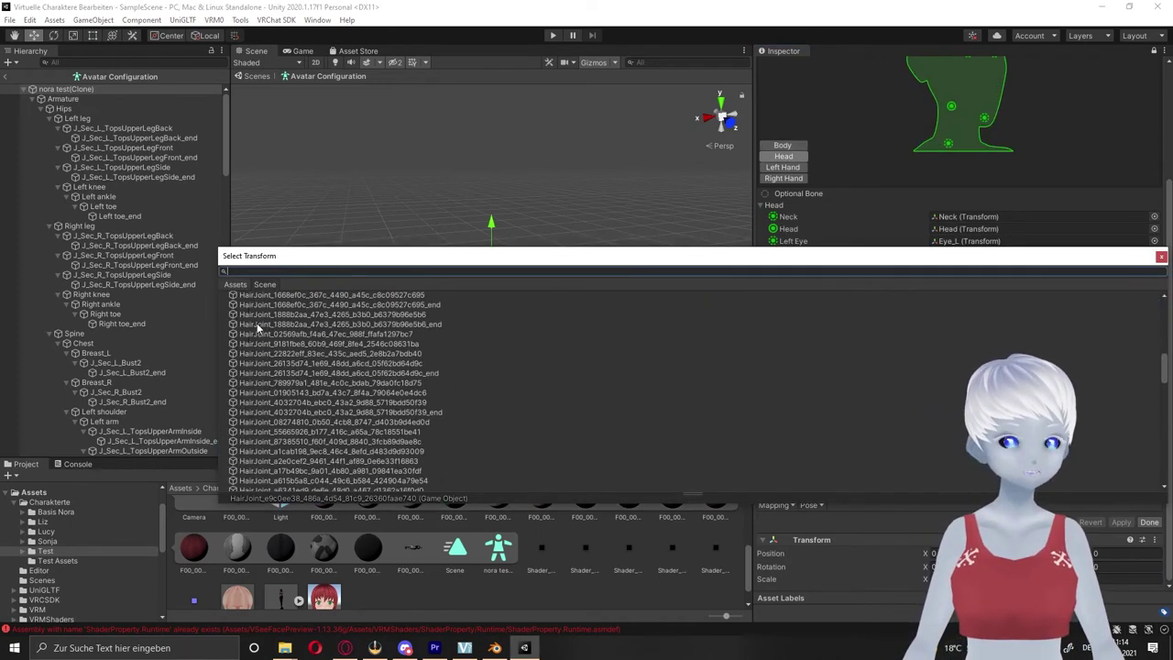
{"action": "scroll", "coordinate": [242, 339], "scroll_direction": "up", "scroll_amount": 5}
{"action": "scroll", "coordinate": [252, 320], "scroll_direction": "up", "scroll_amount": 5}
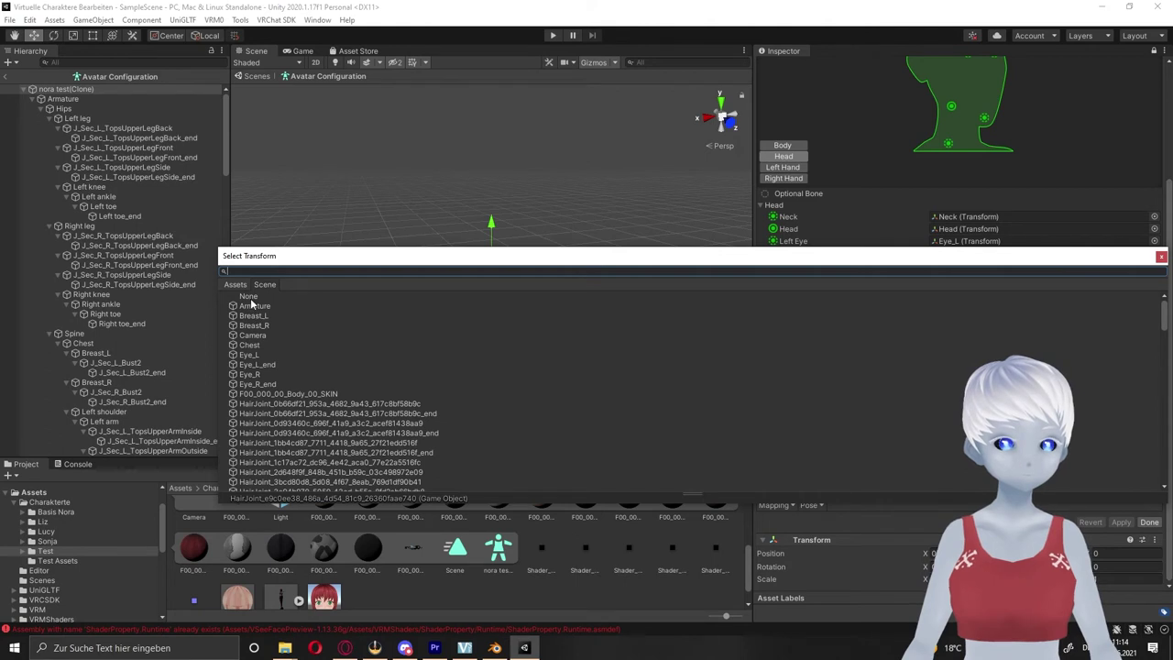
{"action": "left_click", "coordinate": [250, 296]}
{"action": "left_click", "coordinate": [1151, 525]}
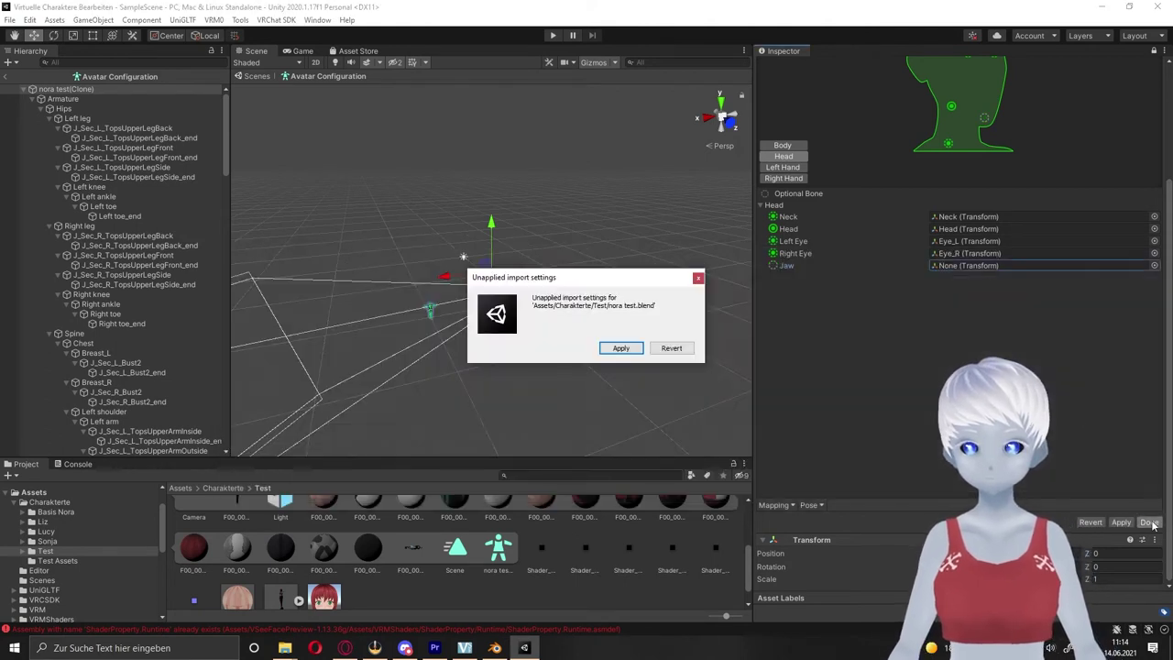
{"action": "left_click", "coordinate": [623, 349]}
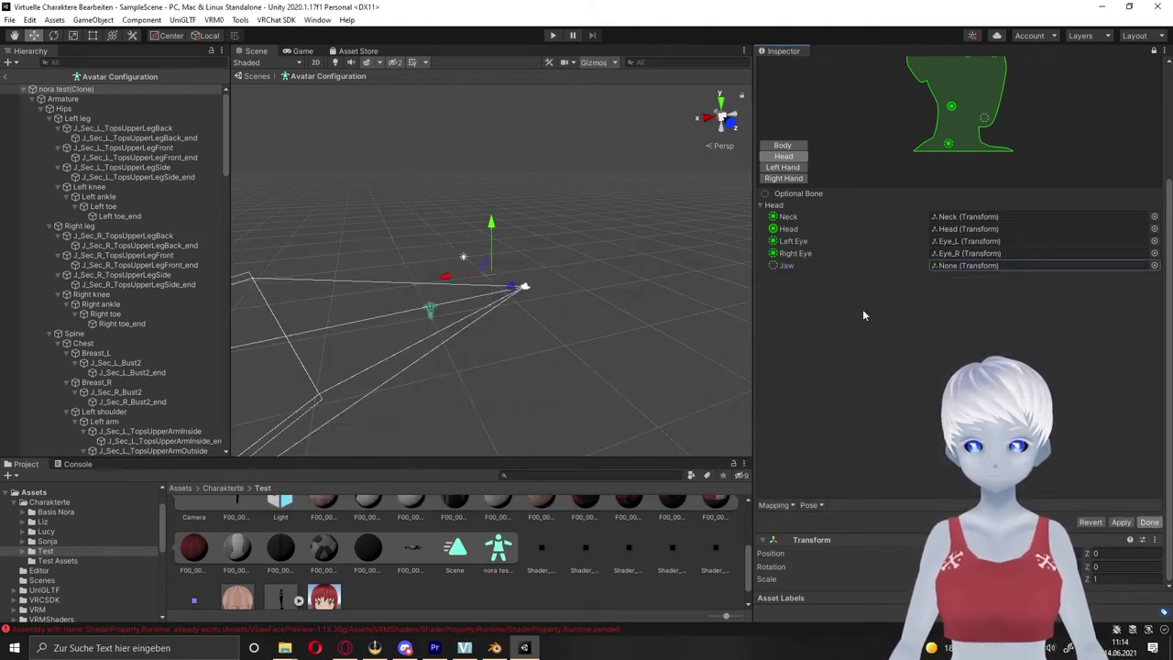
{"action": "left_click", "coordinate": [1128, 524]}
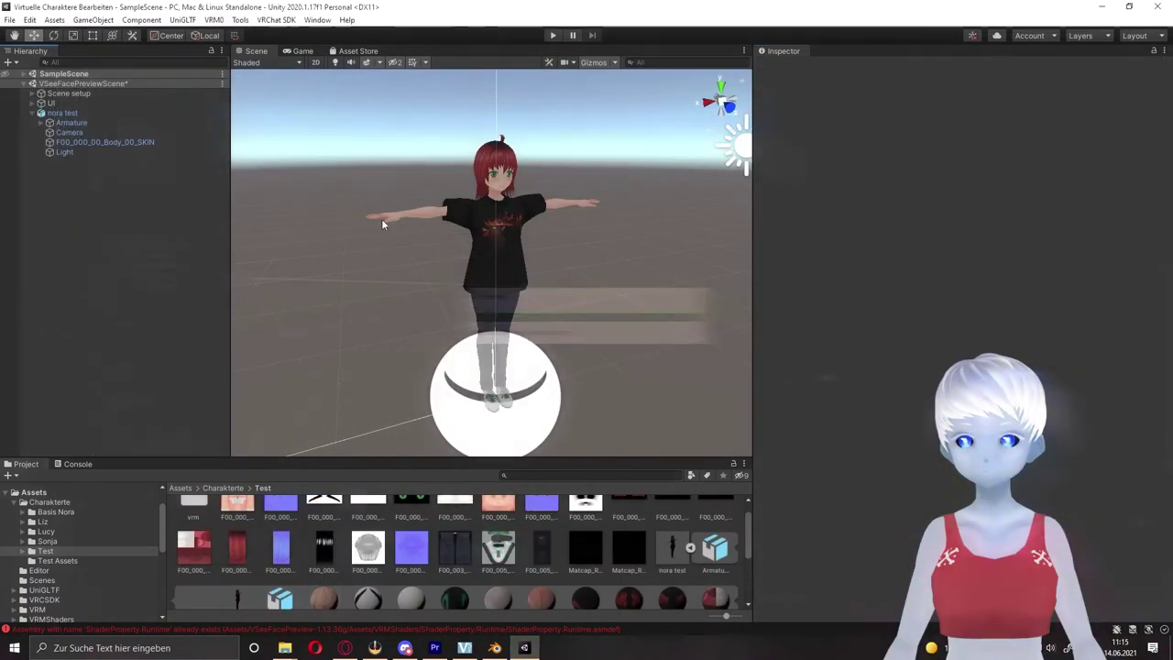
Open the VRM exporter for nora test, titled Nora Testing, version 0.5.
{"action": "left_click", "coordinate": [61, 114]}
{"action": "left_click", "coordinate": [214, 20]}
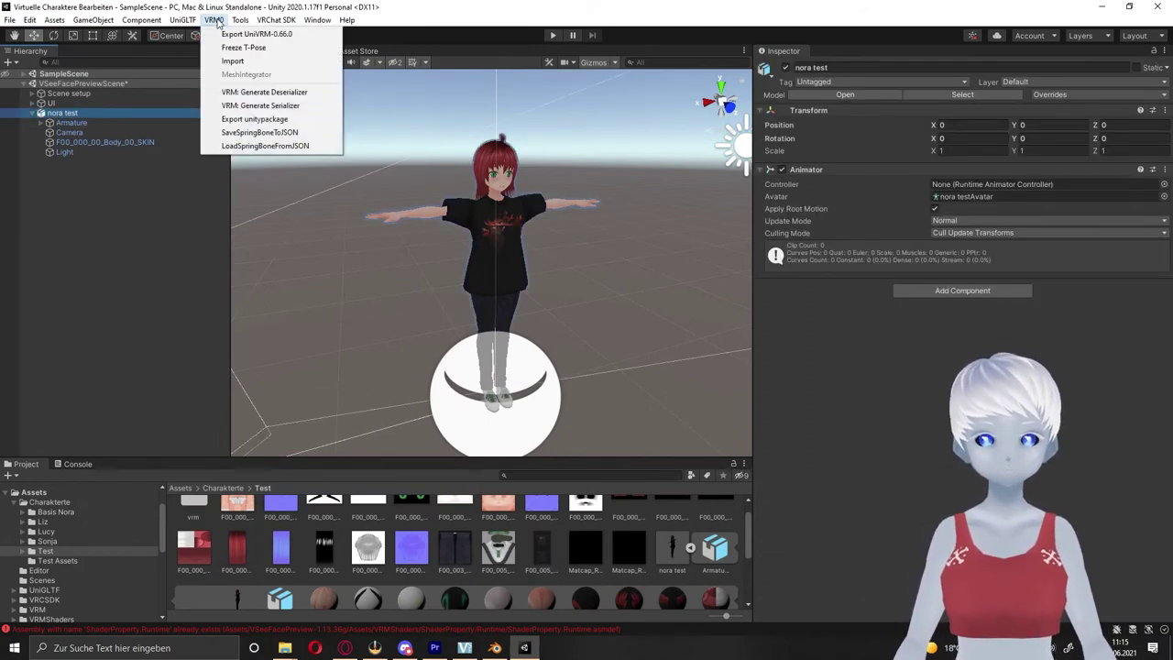
{"action": "left_click", "coordinate": [274, 35]}
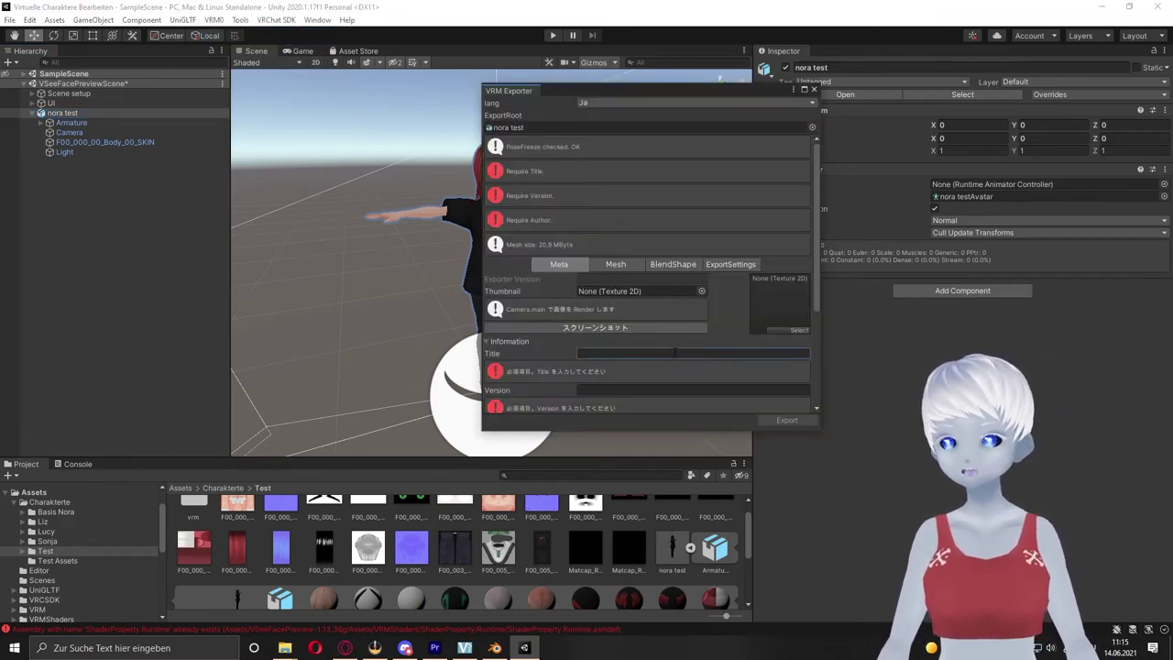
{"action": "left_click", "coordinate": [676, 353]}
{"action": "scroll", "coordinate": [675, 353], "scroll_direction": "down", "scroll_amount": 10}
{"action": "left_click", "coordinate": [787, 419]}
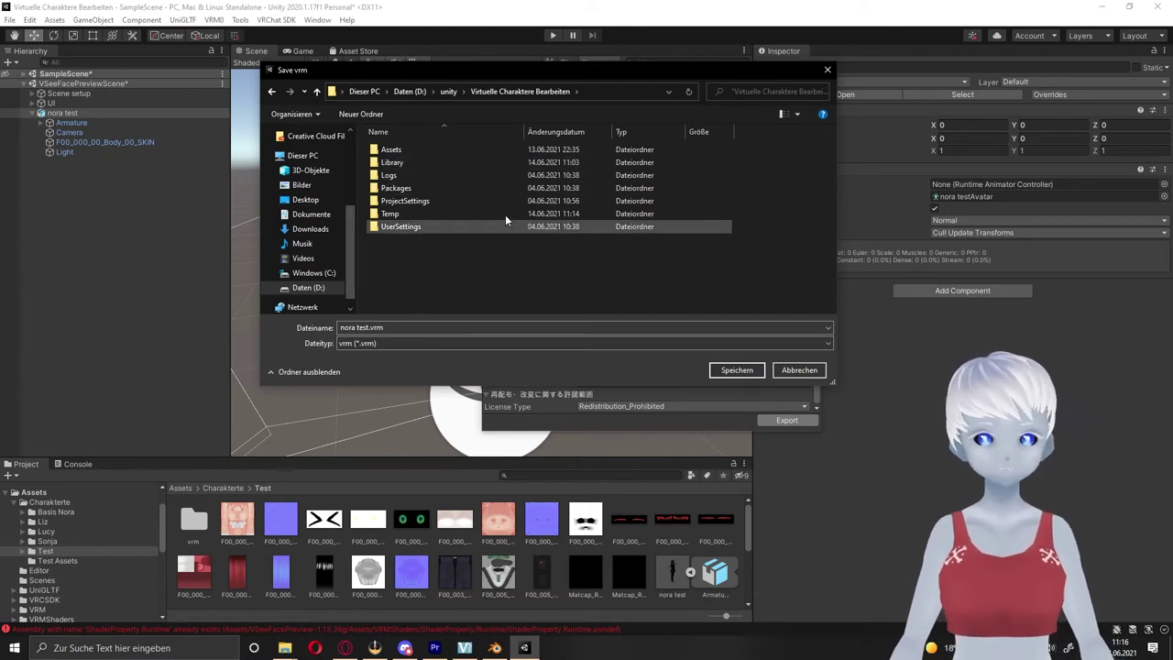
Save the export as nora test.vrm in Assets/Charakterte/Test/vrm.
{"action": "double_click", "coordinate": [404, 152]}
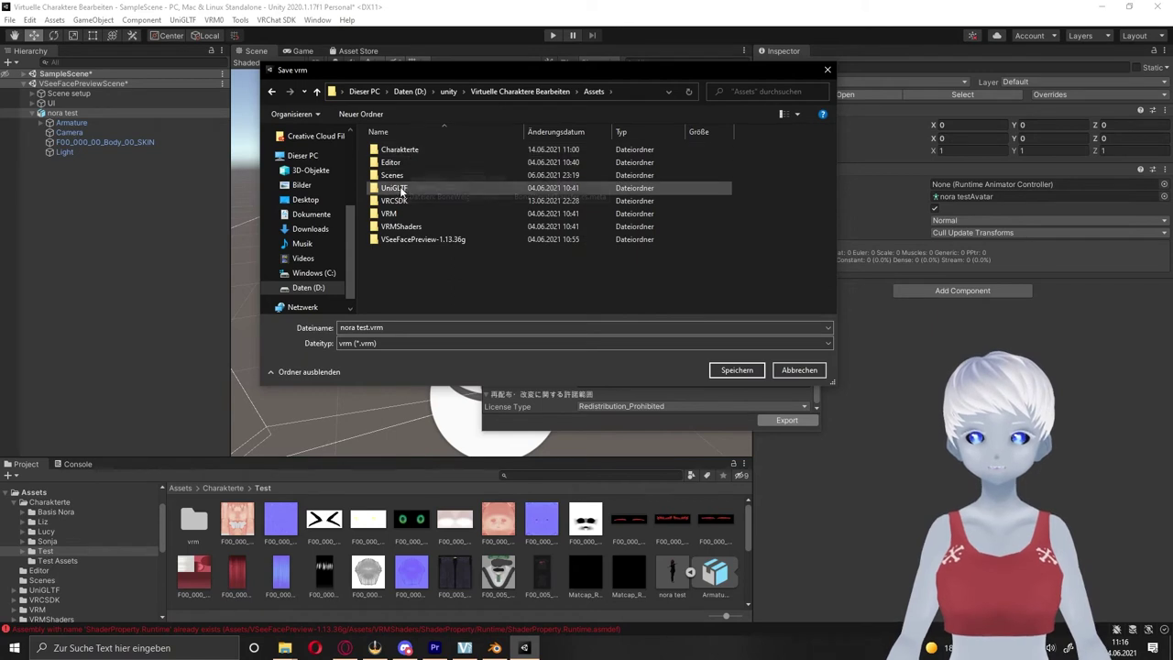
{"action": "double_click", "coordinate": [400, 149]}
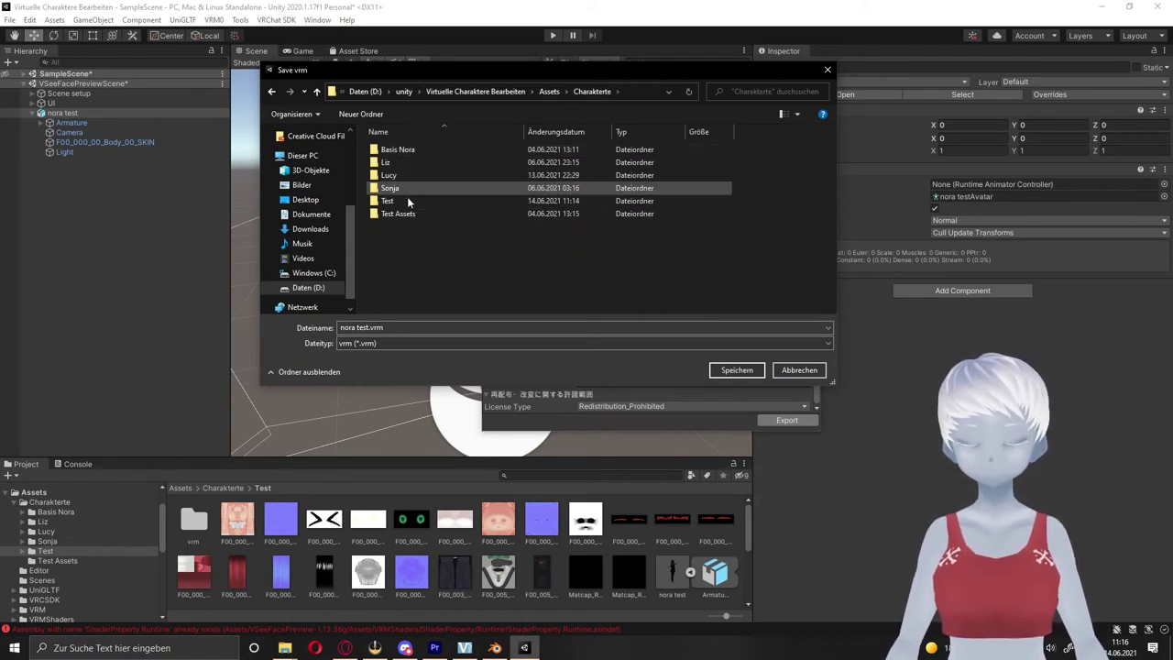
{"action": "double_click", "coordinate": [412, 201]}
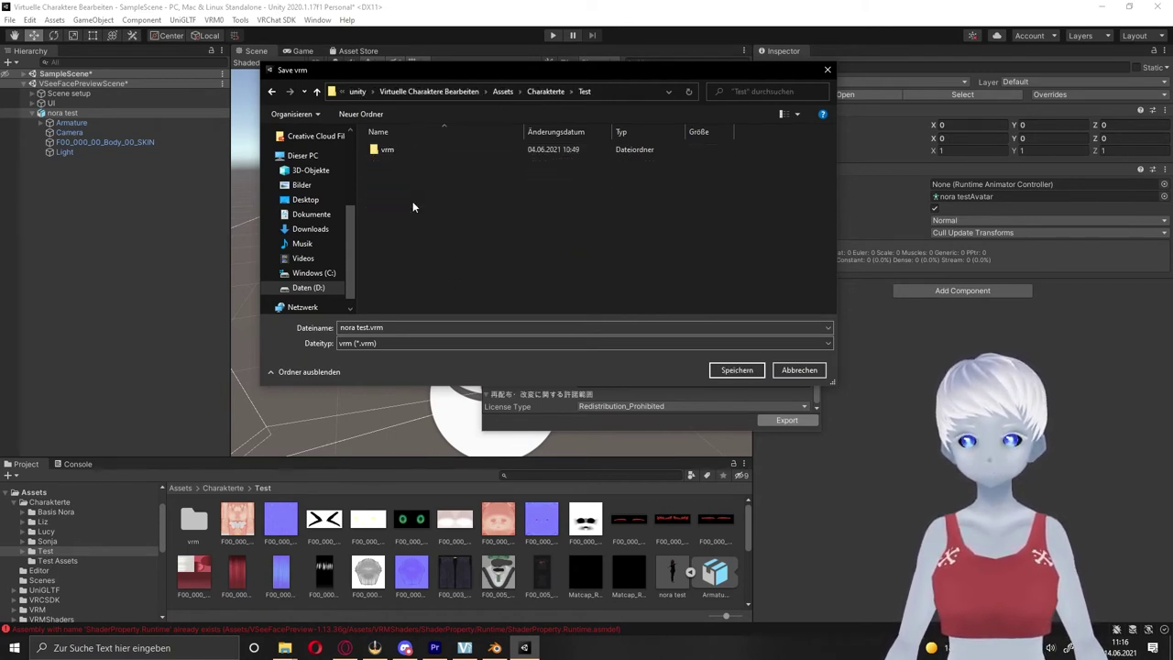
{"action": "left_click", "coordinate": [382, 153]}
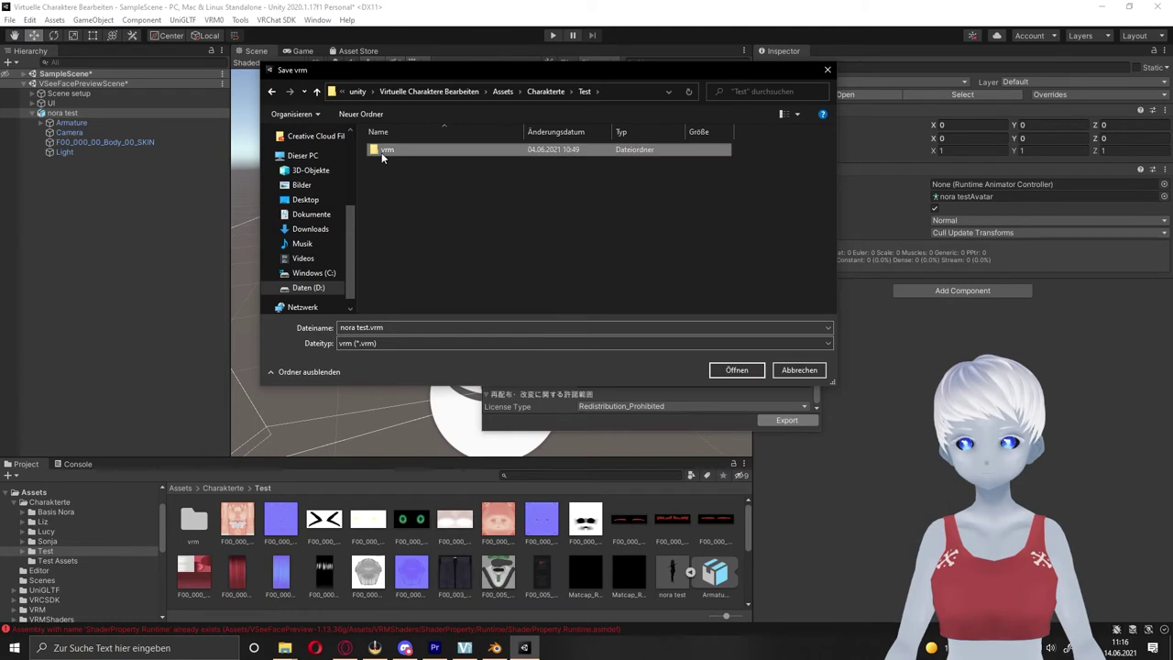
{"action": "left_click", "coordinate": [738, 371]}
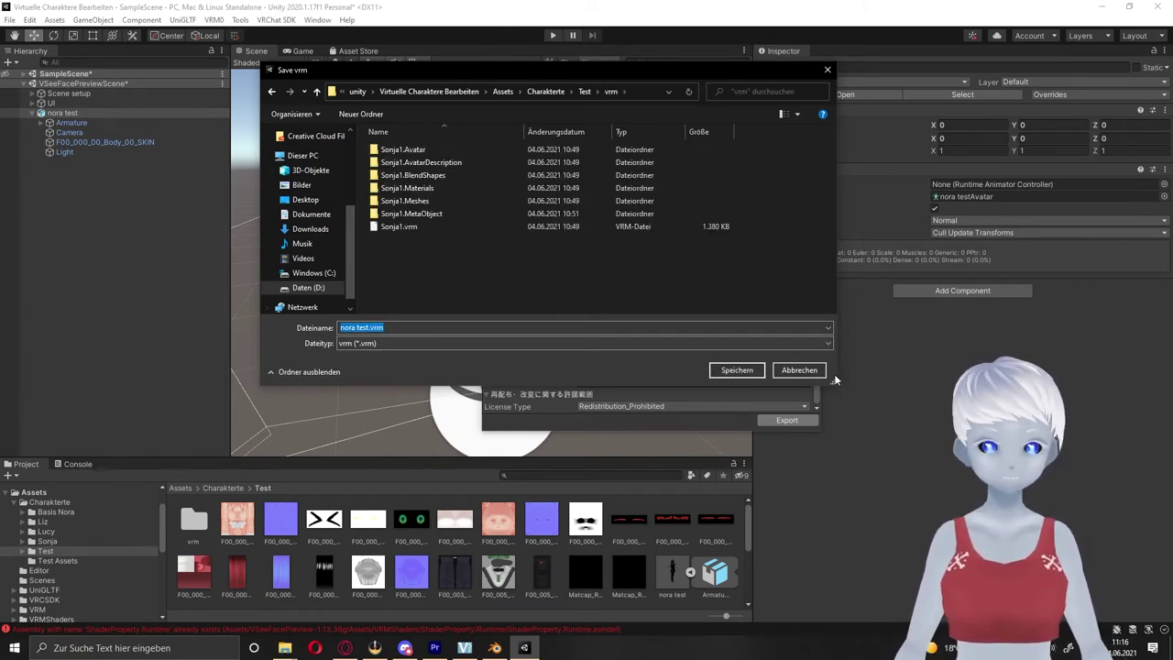
{"action": "left_click", "coordinate": [729, 373]}
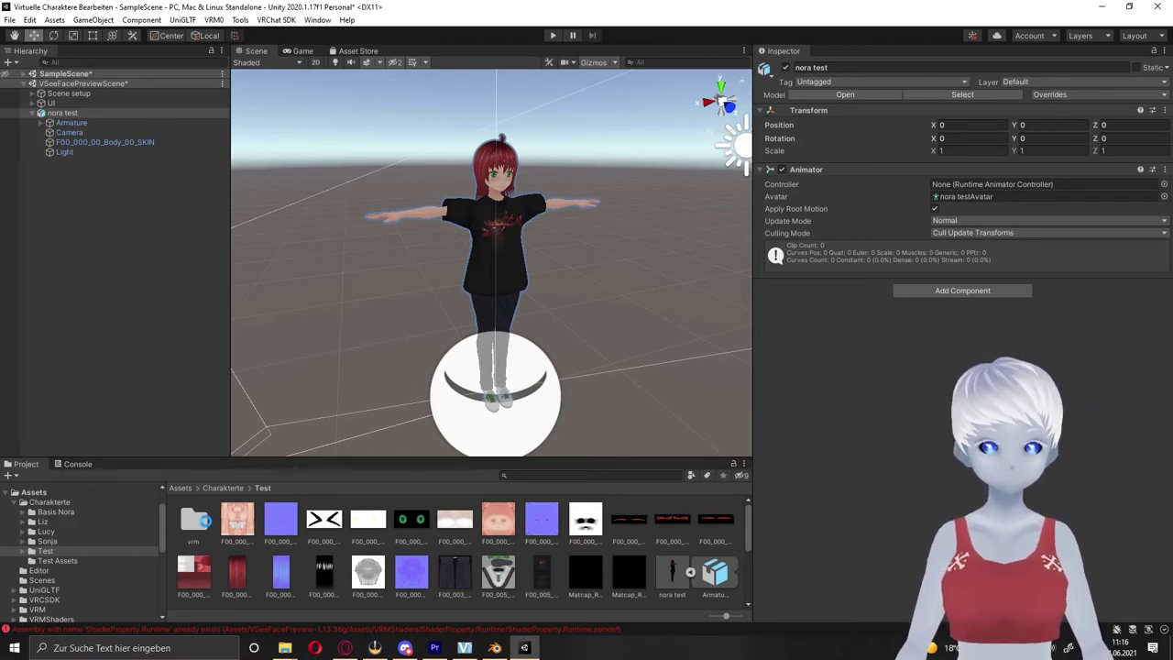
Delete the old nora test object and drag the nora test prefab from the vrm folder into the Hierarchy.
{"action": "double_click", "coordinate": [194, 520]}
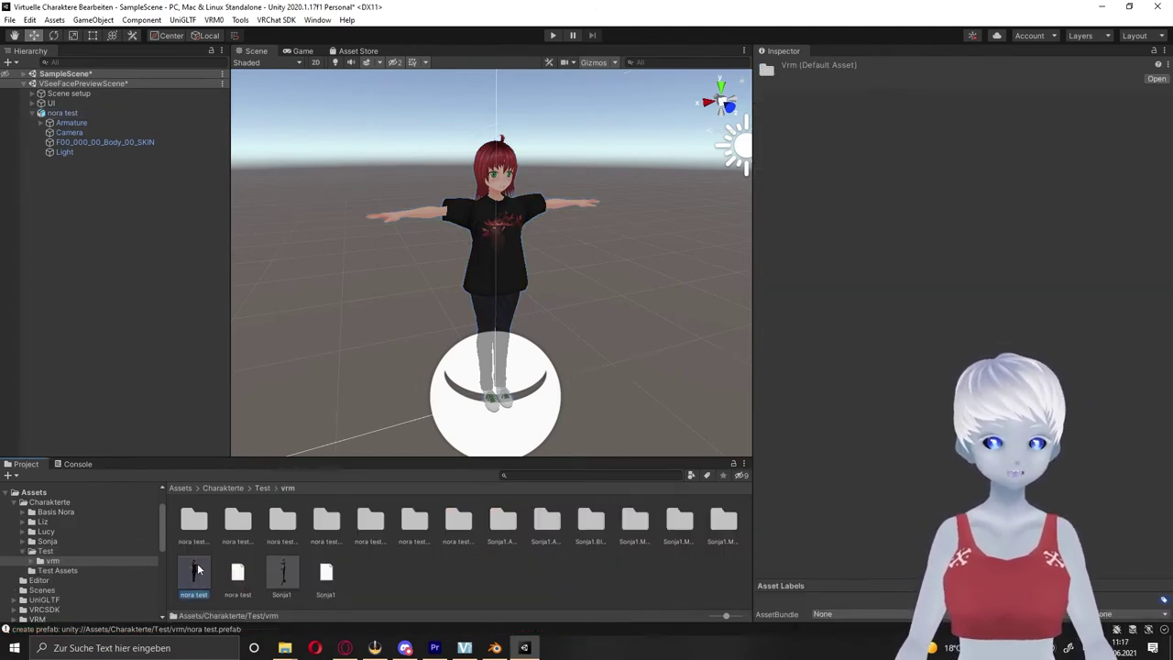
{"action": "left_click", "coordinate": [71, 112]}
{"action": "key", "text": "Delete"}
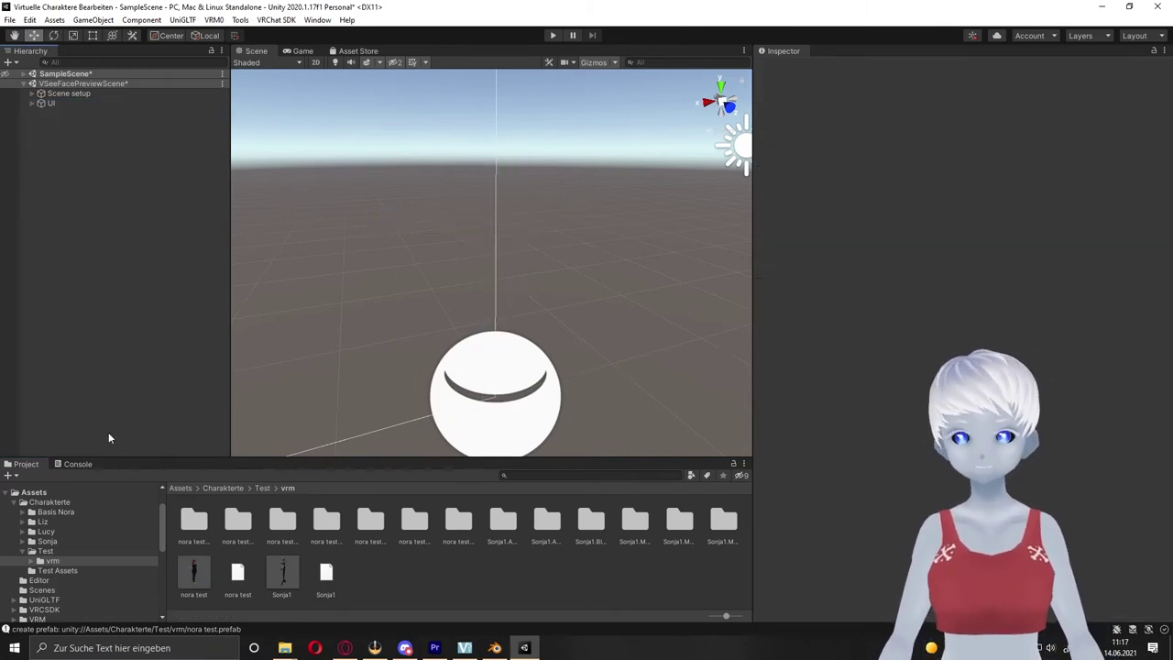
{"action": "left_click_drag", "start_coordinate": [188, 568], "coordinate": [64, 195]}
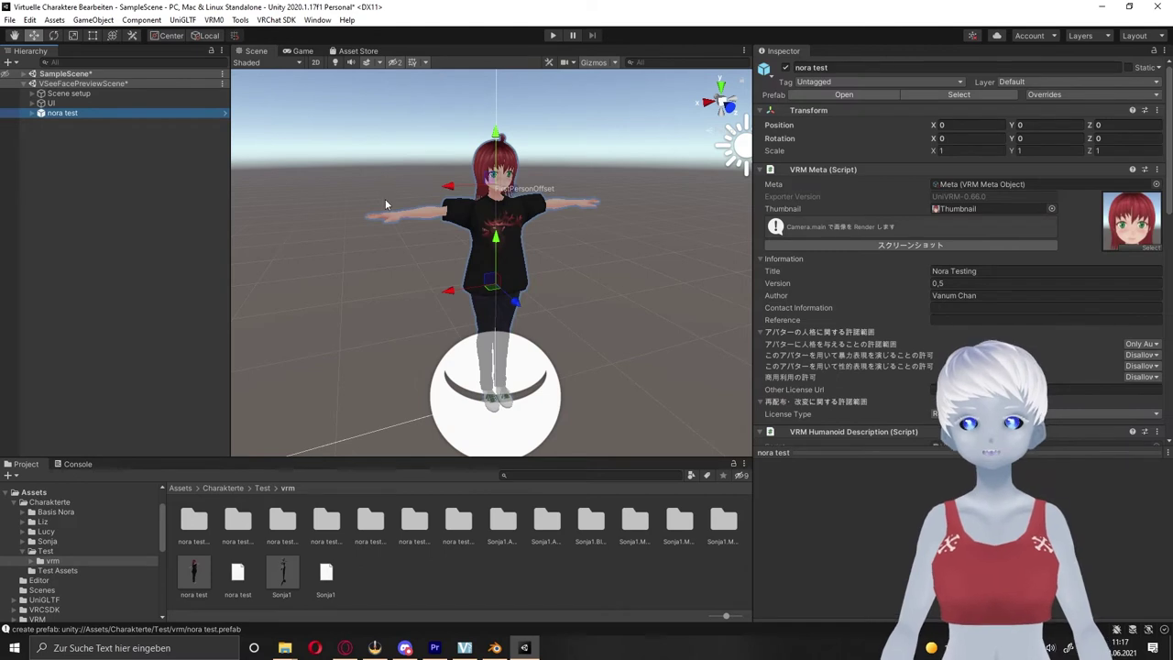
Open the nora test BlendShape avatar and review the A clip's body mesh sliders.
{"action": "left_click", "coordinate": [615, 187]}
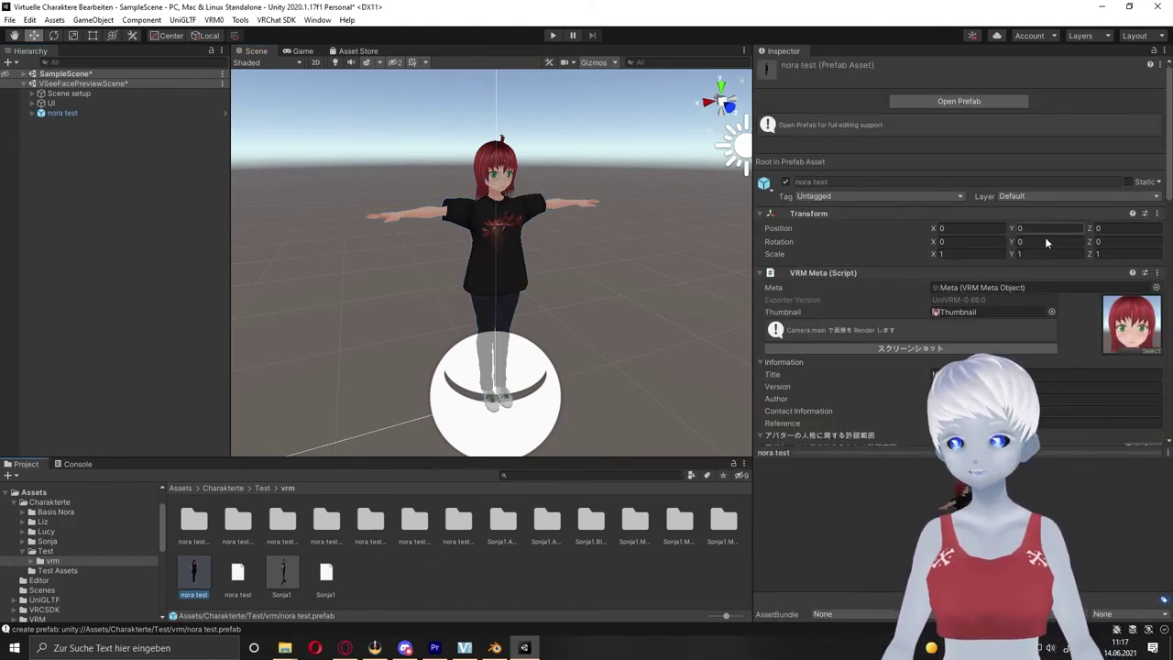
{"action": "scroll", "coordinate": [951, 256], "scroll_direction": "down", "scroll_amount": 5}
{"action": "scroll", "coordinate": [882, 309], "scroll_direction": "down", "scroll_amount": 5}
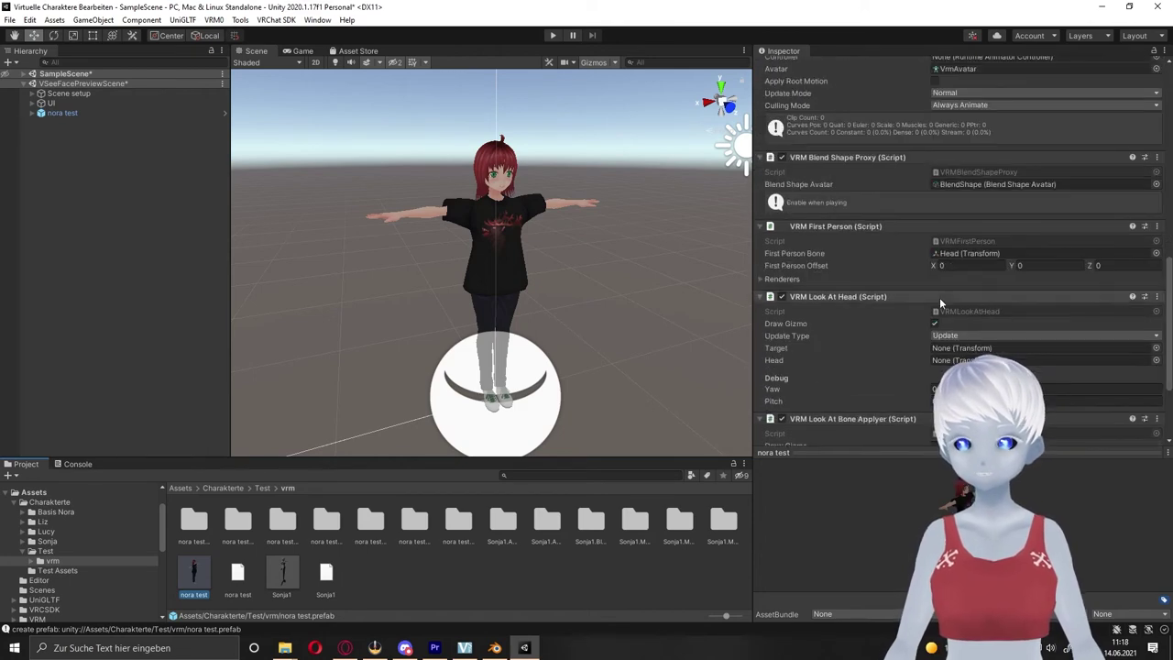
{"action": "double_click", "coordinate": [986, 184]}
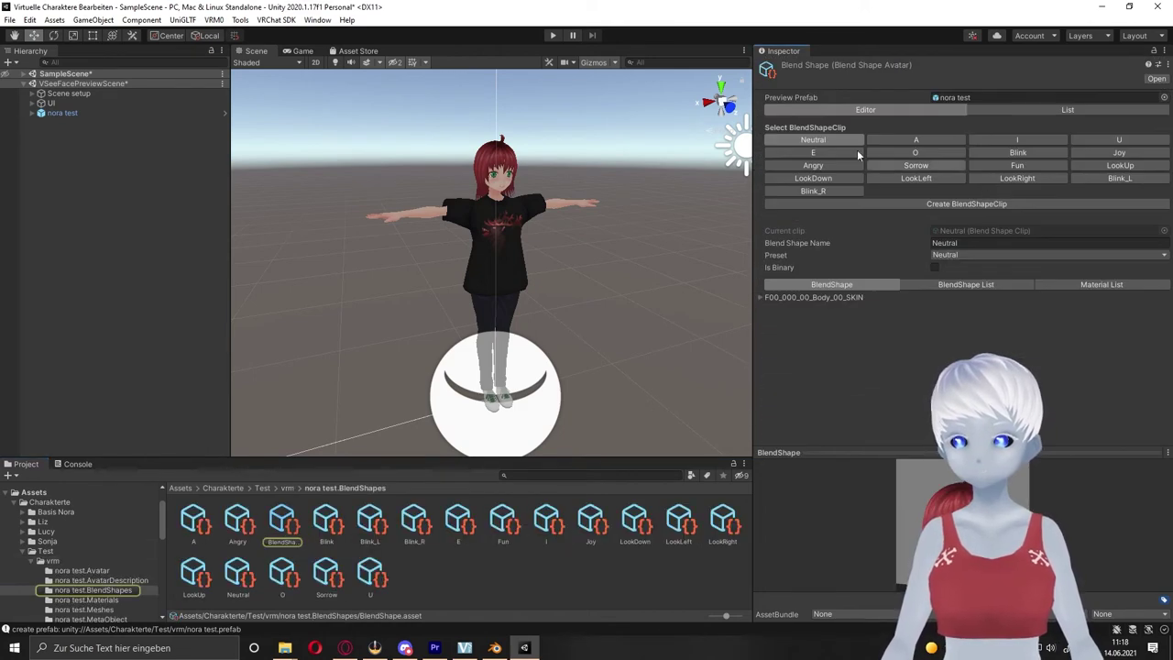
{"action": "left_click", "coordinate": [911, 144]}
{"action": "left_click", "coordinate": [759, 297]}
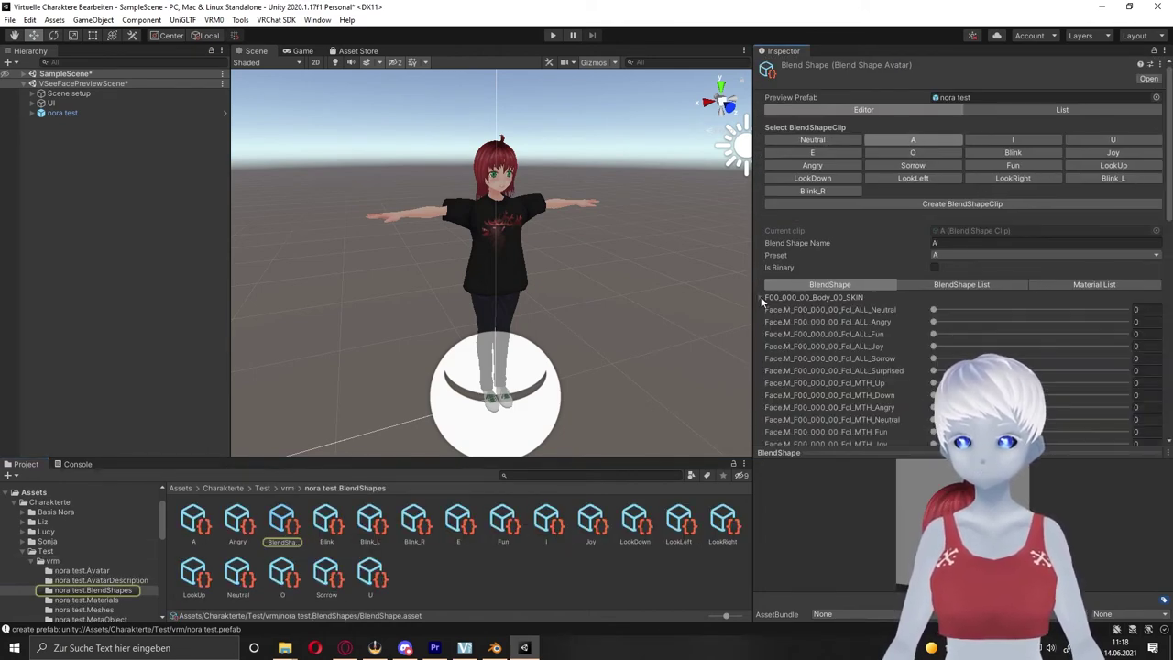
{"action": "scroll", "coordinate": [916, 366], "scroll_direction": "down", "scroll_amount": 4}
{"action": "scroll", "coordinate": [928, 376], "scroll_direction": "down", "scroll_amount": 5}
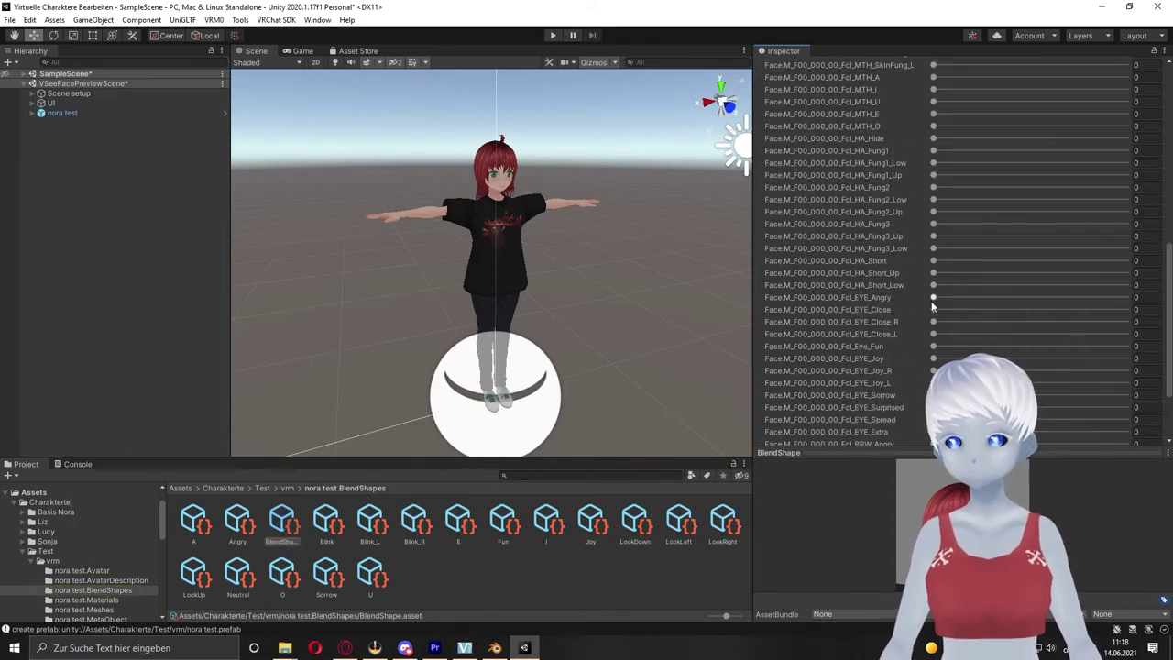
{"action": "scroll", "coordinate": [935, 285], "scroll_direction": "down", "scroll_amount": 5}
{"action": "scroll", "coordinate": [937, 266], "scroll_direction": "up", "scroll_amount": 8}
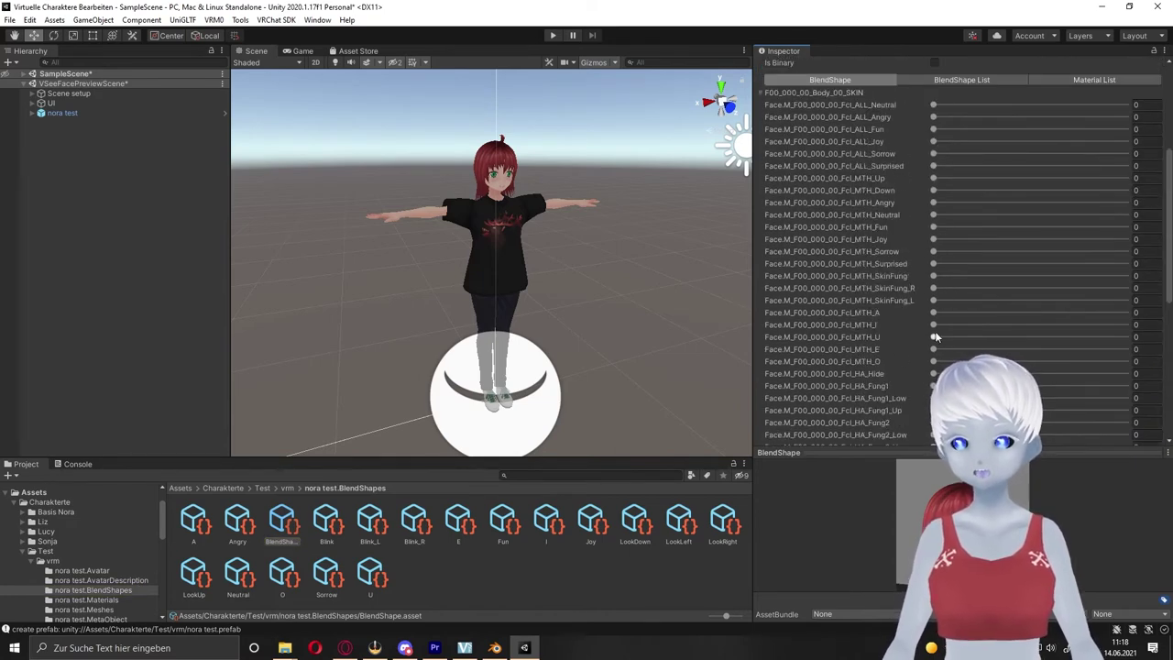
{"action": "scroll", "coordinate": [1072, 232], "scroll_direction": "up", "scroll_amount": 5}
Review the body mesh blend shape sliders of the I and U clips.
{"action": "left_click", "coordinate": [991, 142]}
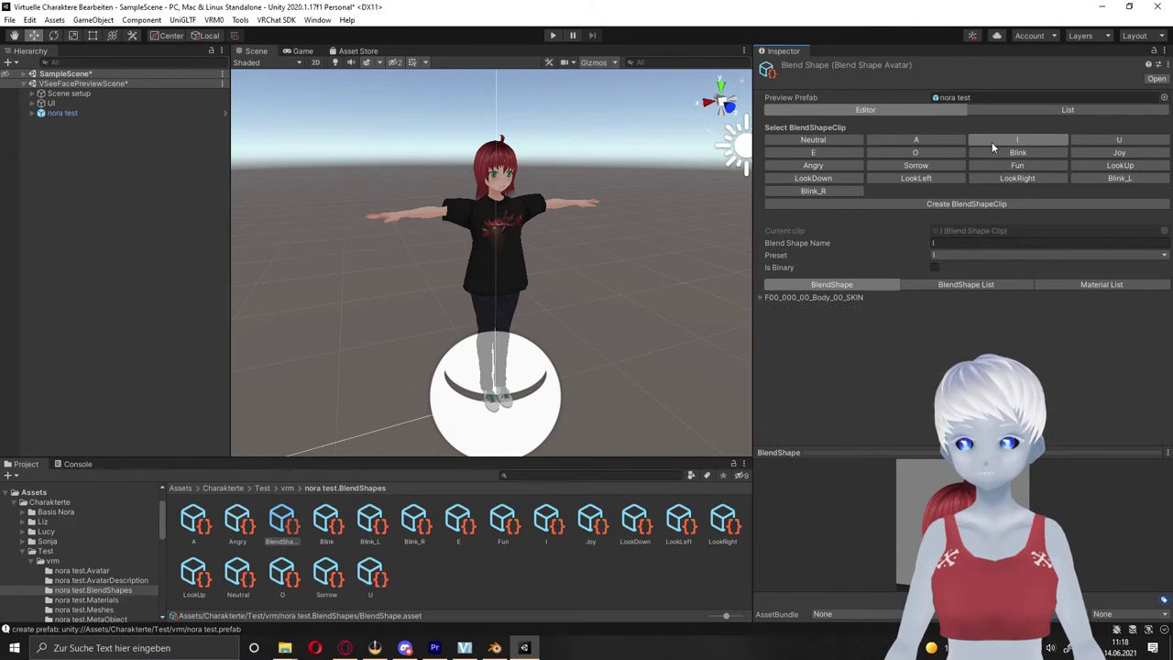
{"action": "scroll", "coordinate": [855, 339], "scroll_direction": "down", "scroll_amount": 6}
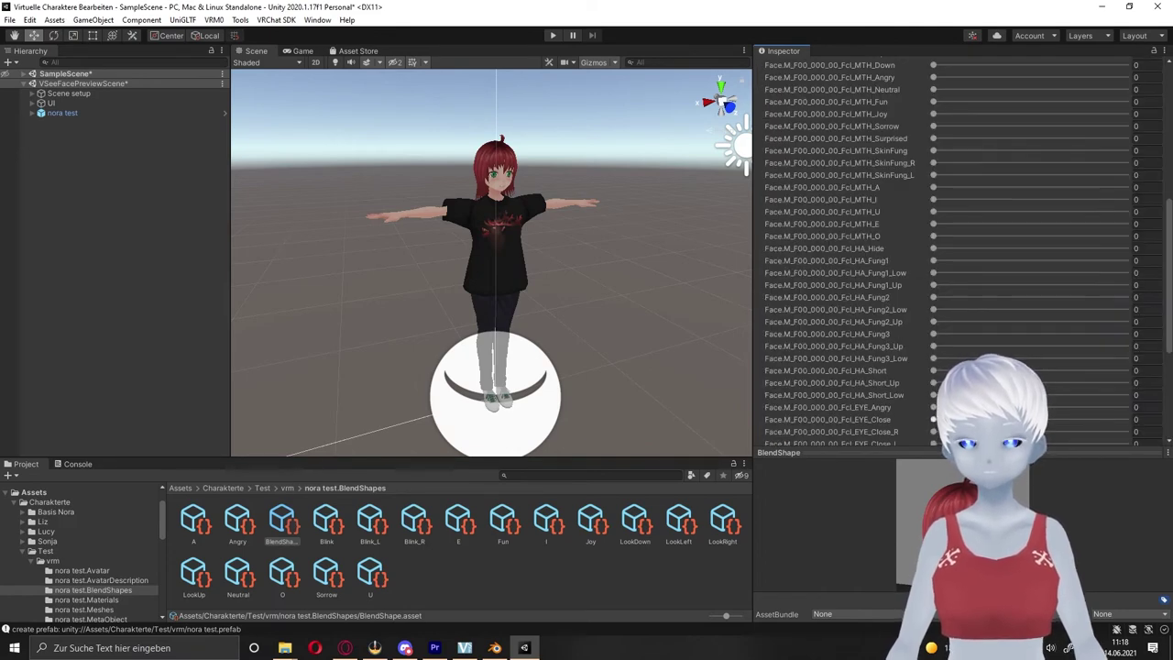
{"action": "scroll", "coordinate": [933, 419], "scroll_direction": "down", "scroll_amount": 3}
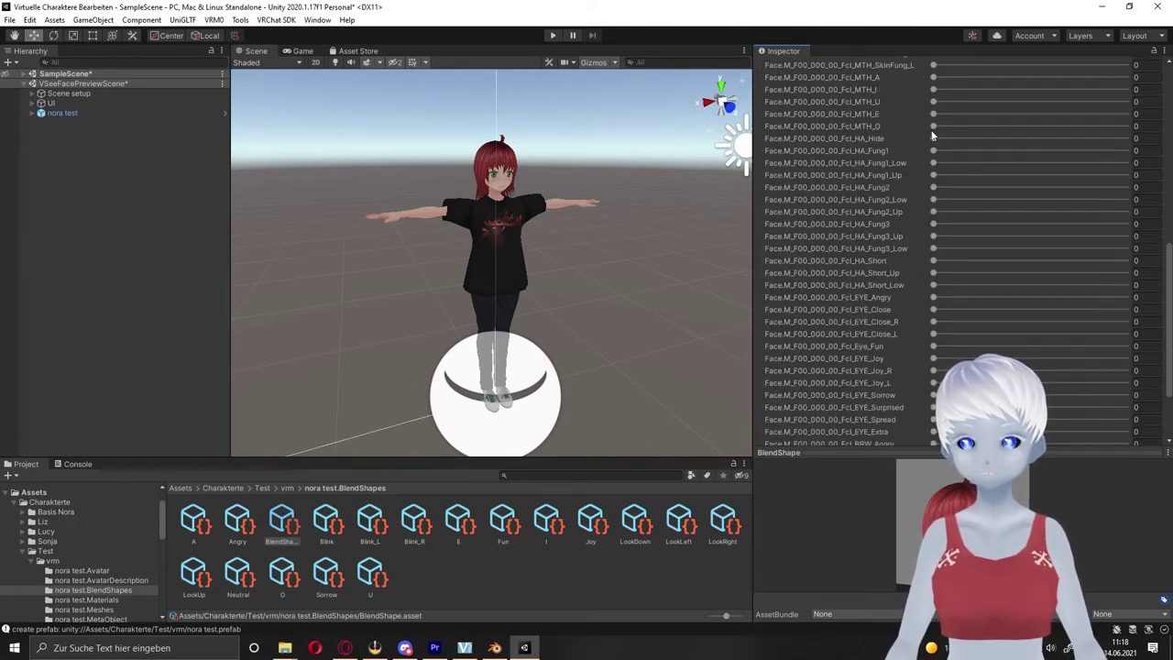
{"action": "scroll", "coordinate": [1057, 145], "scroll_direction": "up", "scroll_amount": 5}
{"action": "scroll", "coordinate": [1053, 143], "scroll_direction": "up", "scroll_amount": 4}
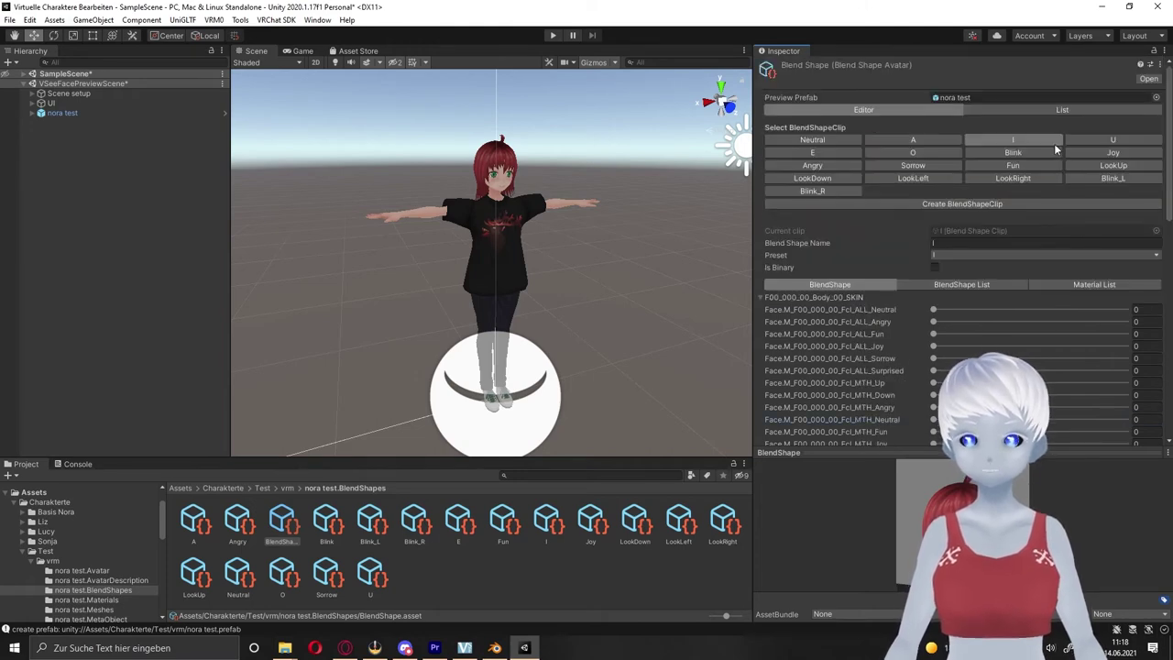
{"action": "left_click", "coordinate": [1100, 138]}
{"action": "left_click", "coordinate": [779, 297]}
{"action": "scroll", "coordinate": [855, 321], "scroll_direction": "down", "scroll_amount": 5}
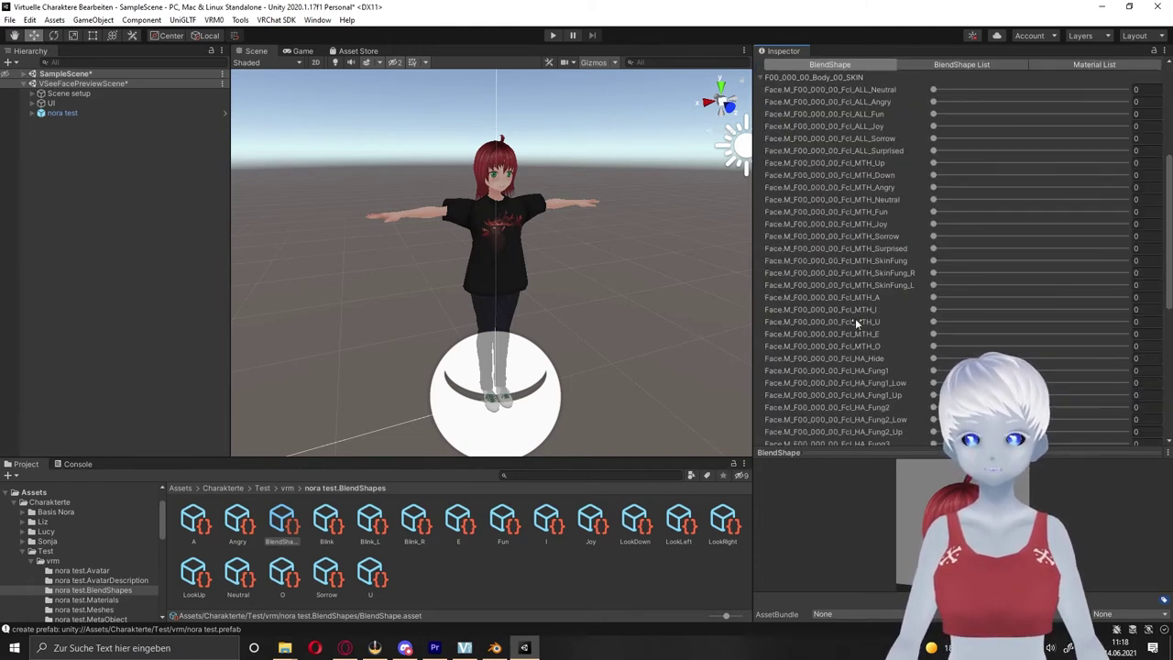
{"action": "scroll", "coordinate": [906, 332], "scroll_direction": "up", "scroll_amount": 2}
{"action": "scroll", "coordinate": [916, 328], "scroll_direction": "down", "scroll_amount": 2}
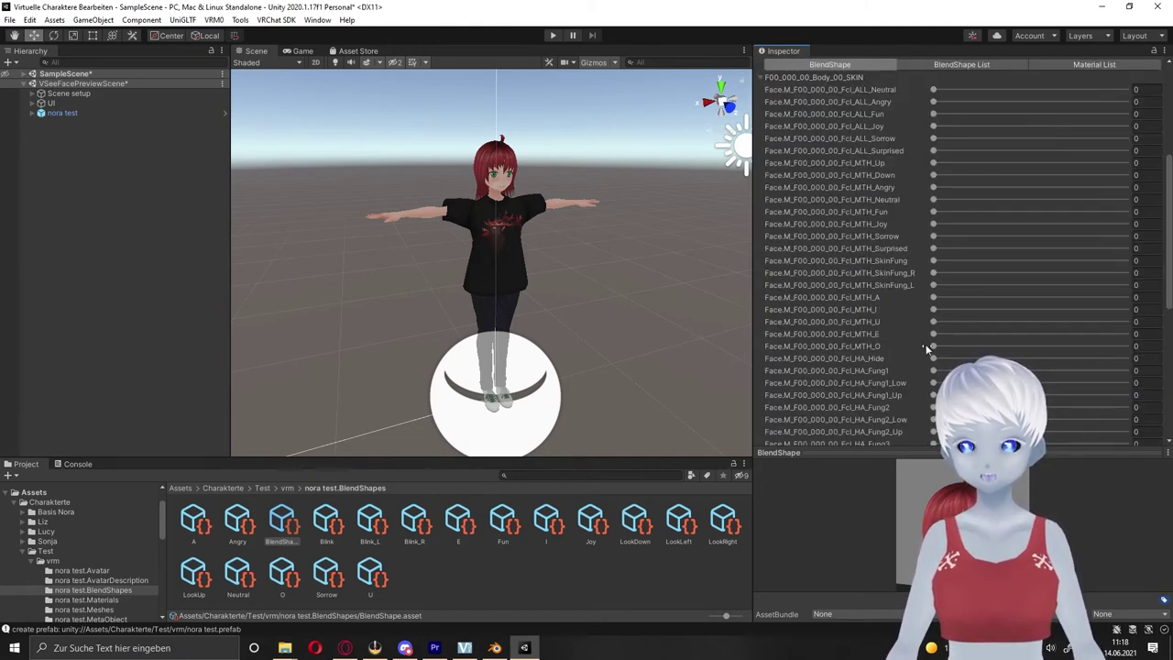
{"action": "scroll", "coordinate": [957, 278], "scroll_direction": "up", "scroll_amount": 3}
{"action": "scroll", "coordinate": [907, 321], "scroll_direction": "down", "scroll_amount": 3}
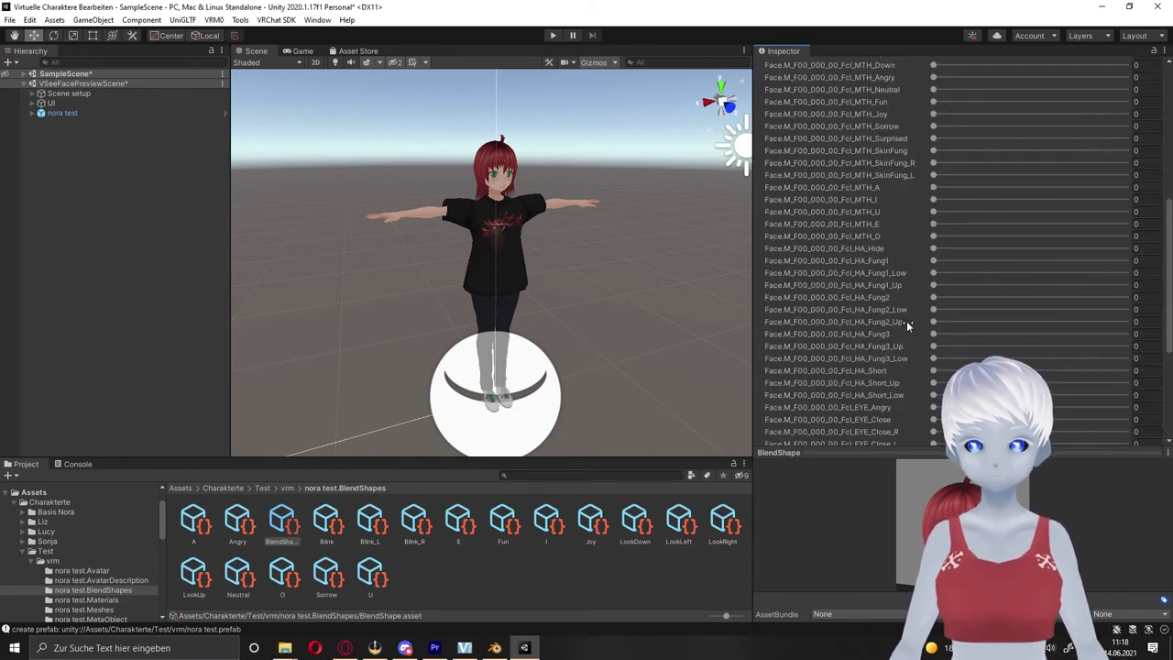
{"action": "scroll", "coordinate": [897, 154], "scroll_direction": "up", "scroll_amount": 3}
Browse through the remaining expression clips in the BlendShapes folder.
{"action": "left_click", "coordinate": [897, 154]}
{"action": "scroll", "coordinate": [924, 339], "scroll_direction": "down", "scroll_amount": 5}
{"action": "scroll", "coordinate": [989, 150], "scroll_direction": "up", "scroll_amount": 5}
{"action": "scroll", "coordinate": [922, 327], "scroll_direction": "down", "scroll_amount": 5}
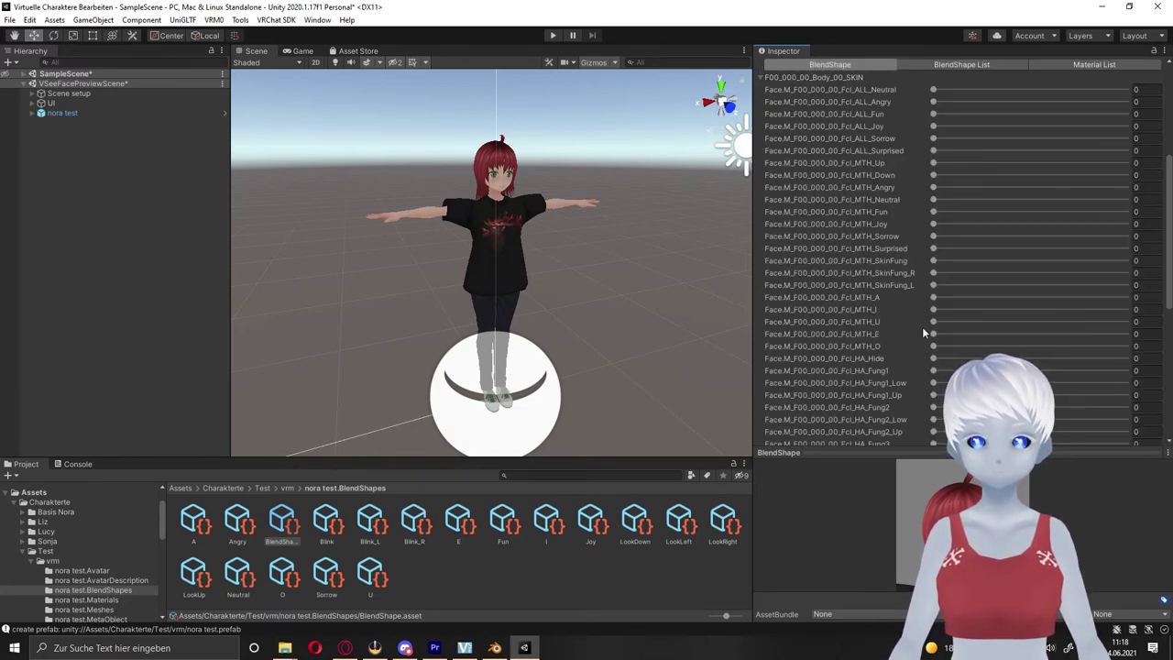
{"action": "scroll", "coordinate": [907, 351], "scroll_direction": "up", "scroll_amount": 3}
{"action": "scroll", "coordinate": [907, 351], "scroll_direction": "down", "scroll_amount": 3}
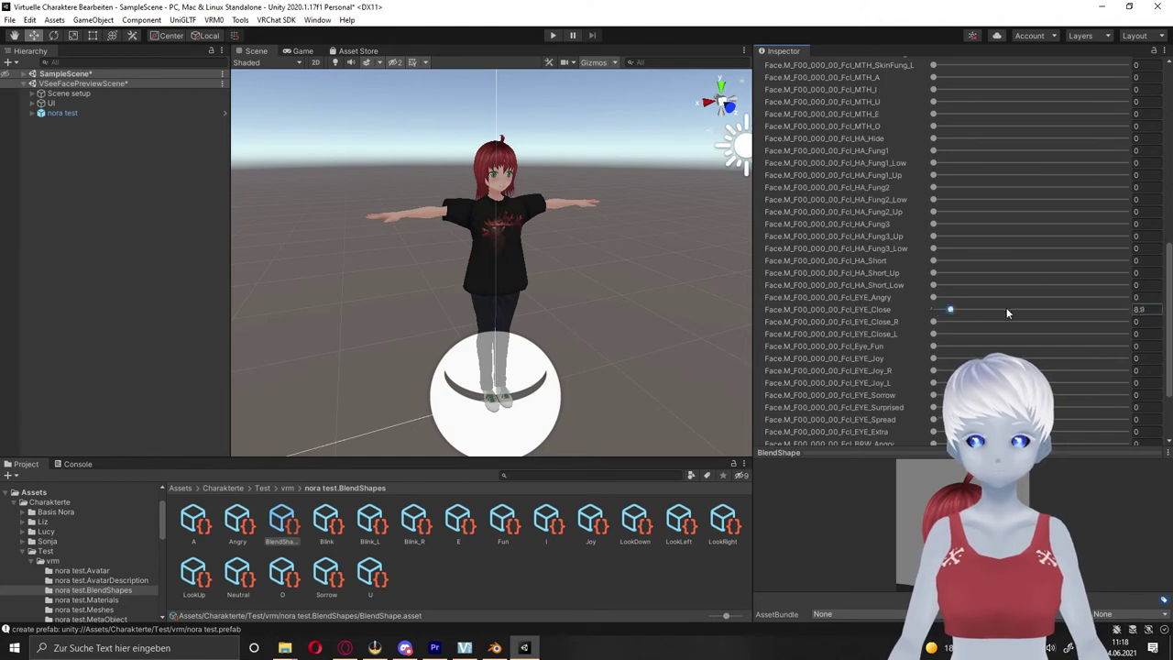
{"action": "scroll", "coordinate": [1006, 307], "scroll_direction": "up", "scroll_amount": 5}
{"action": "left_click", "coordinate": [811, 165]}
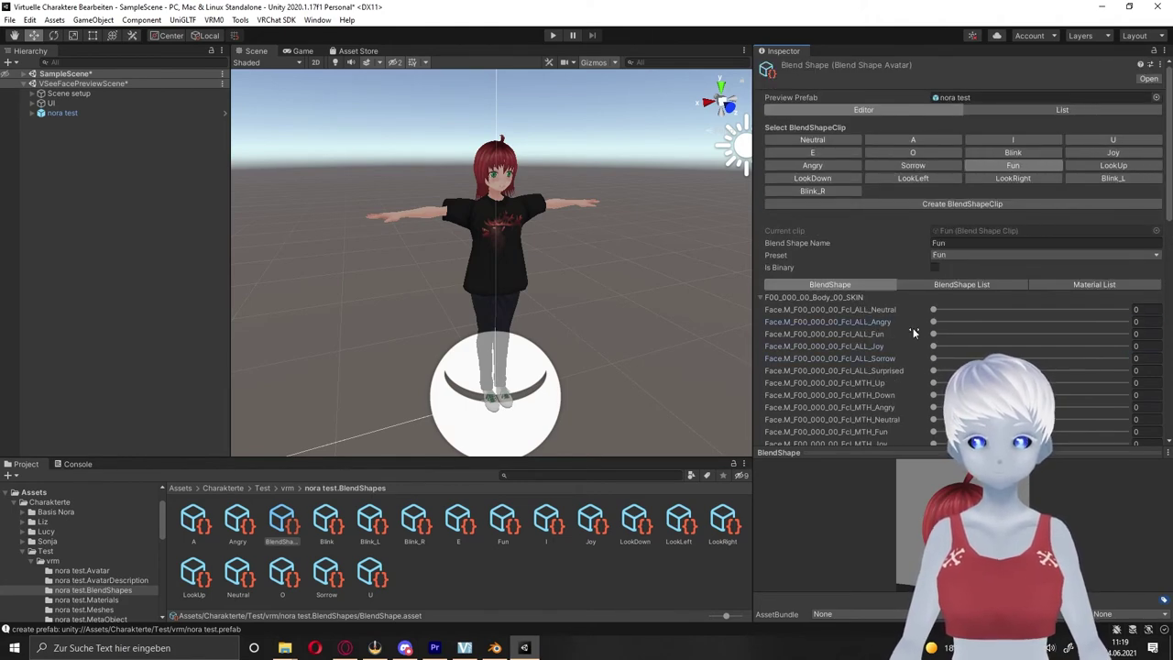
{"action": "left_click", "coordinate": [1113, 178]}
{"action": "scroll", "coordinate": [934, 288], "scroll_direction": "down", "scroll_amount": 10}
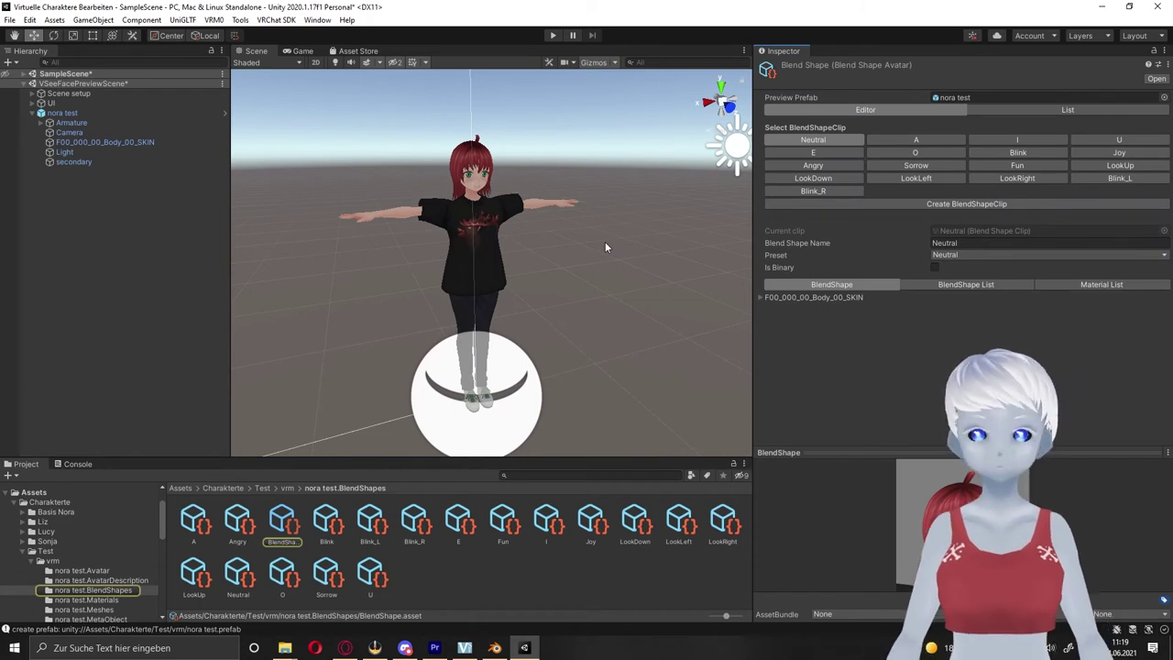
Unfold Armature > Hips > Spine > Chest > Neck > Head, then expand secondary's VRM Spring Bone.
{"action": "left_click", "coordinate": [62, 162]}
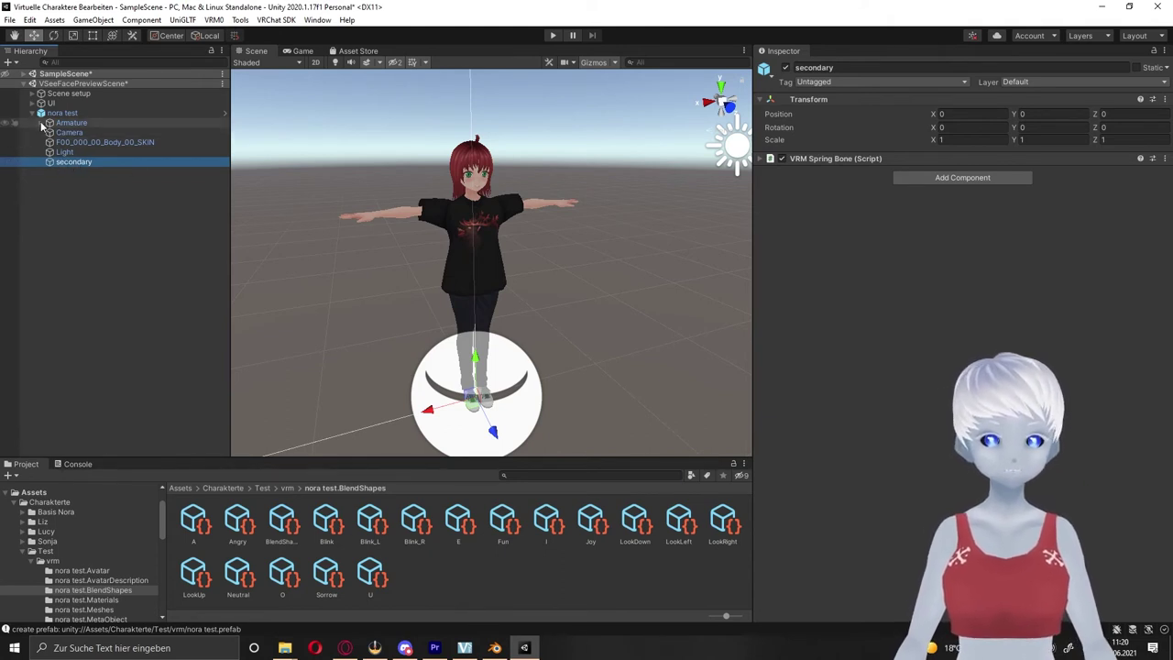
{"action": "left_click", "coordinate": [43, 123]}
{"action": "left_click", "coordinate": [51, 134]}
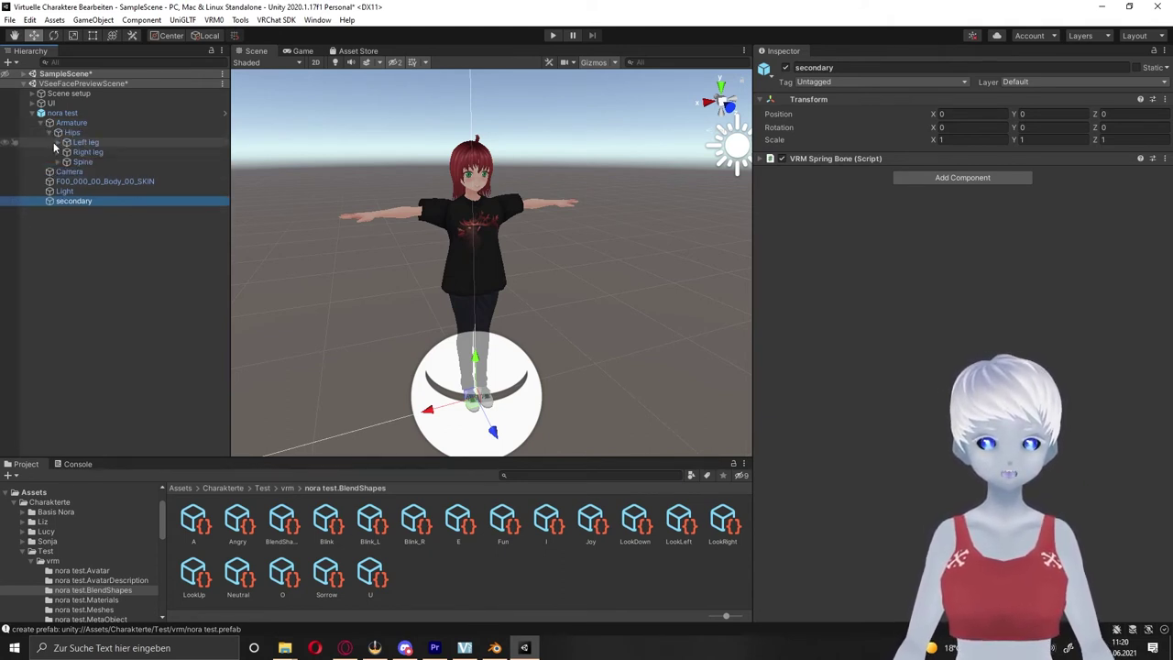
{"action": "left_click", "coordinate": [58, 161]}
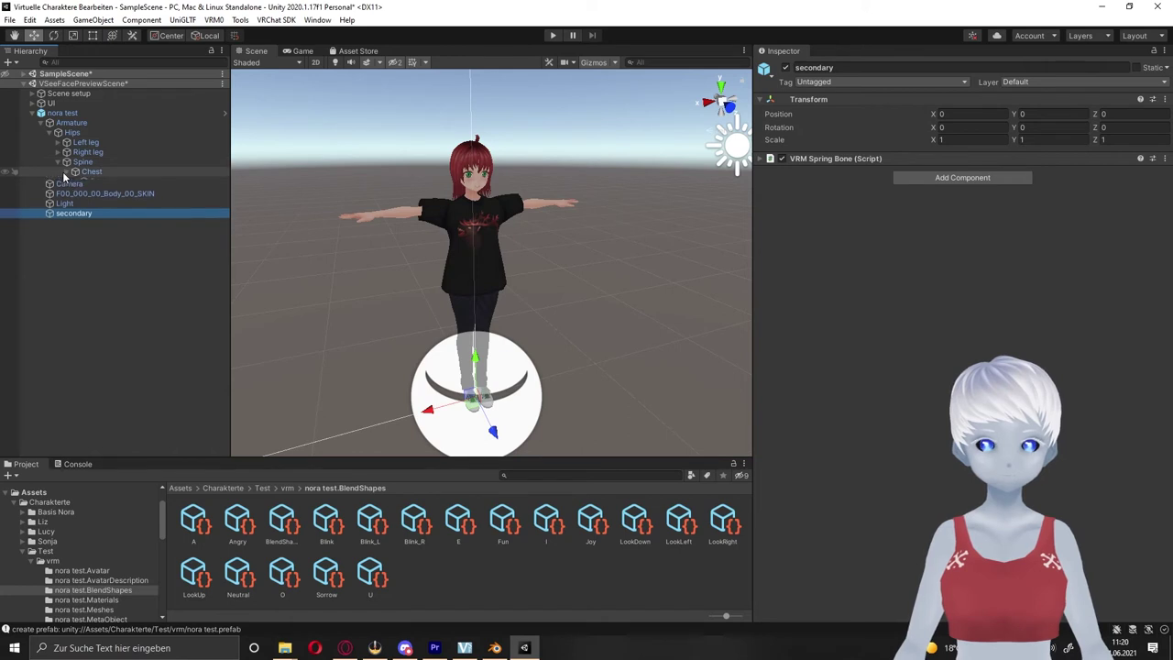
{"action": "left_click", "coordinate": [67, 171]}
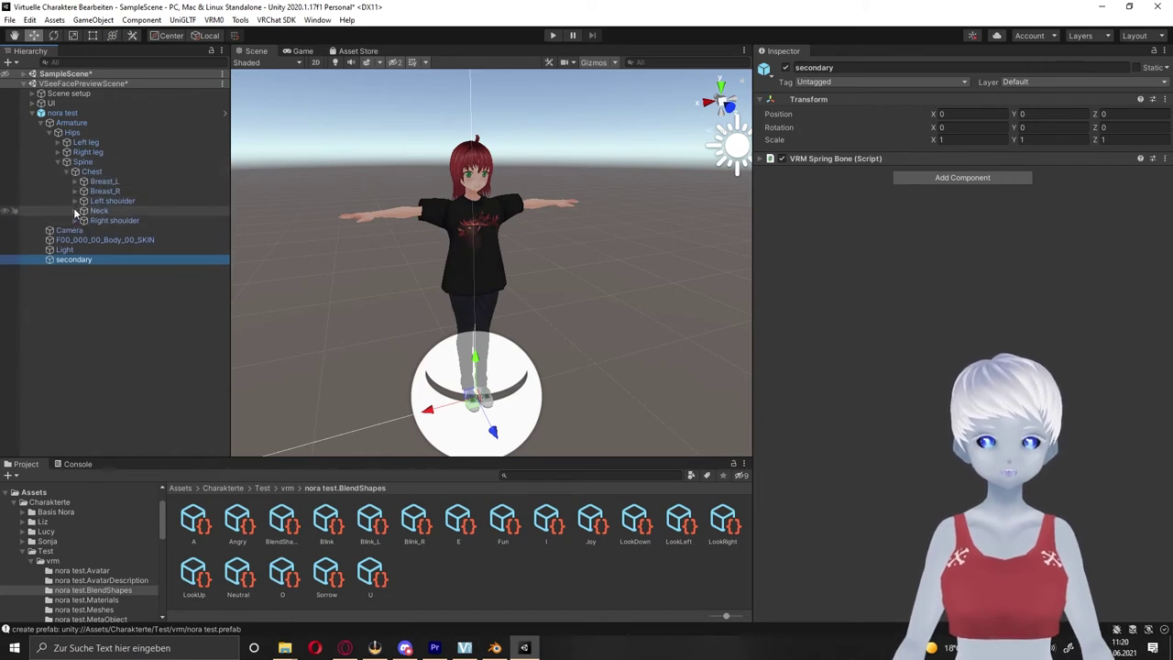
{"action": "left_click", "coordinate": [76, 211]}
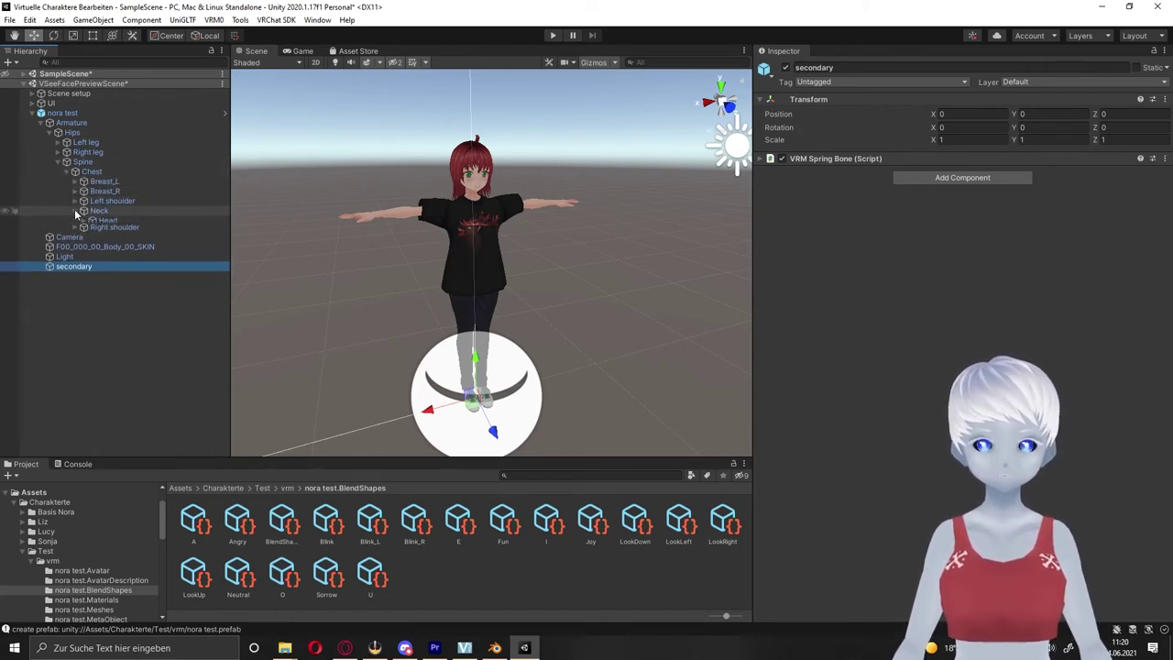
{"action": "left_click", "coordinate": [84, 221]}
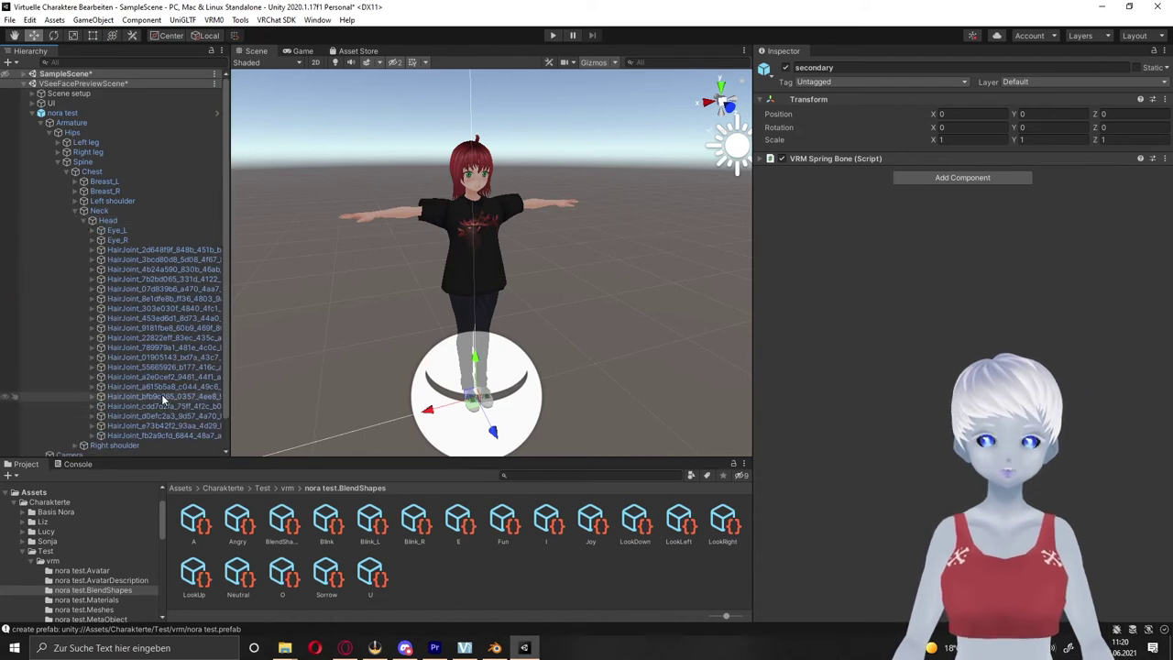
{"action": "scroll", "coordinate": [128, 394], "scroll_direction": "down", "scroll_amount": 2}
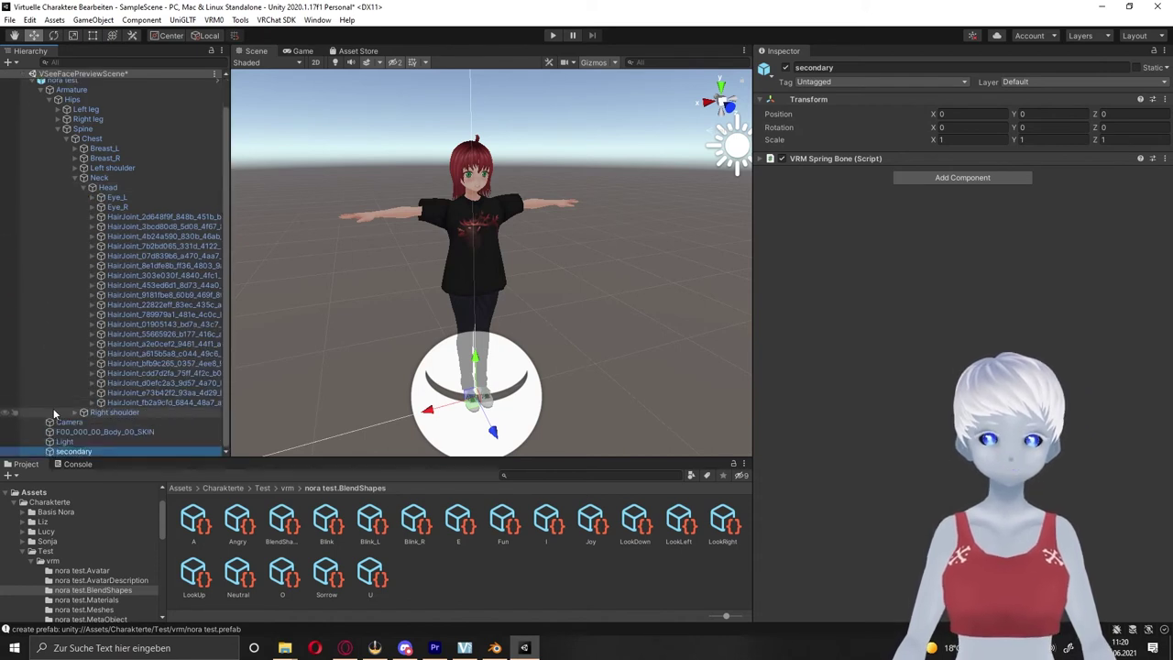
{"action": "left_click", "coordinate": [90, 453]}
{"action": "left_click", "coordinate": [762, 161]}
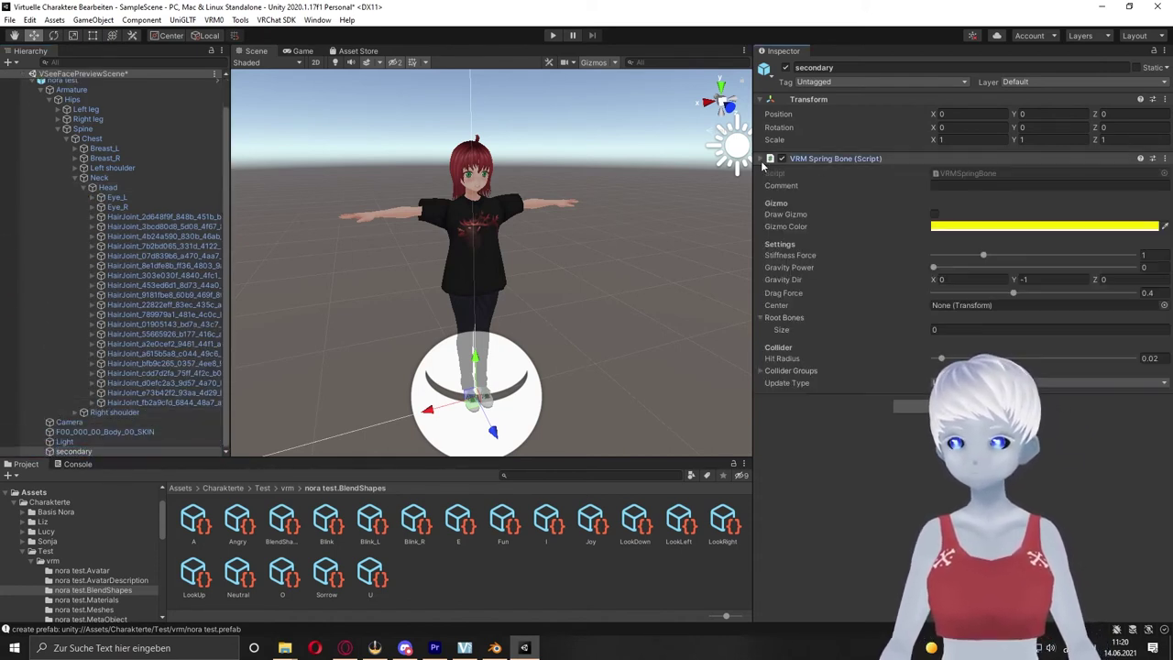
Set the spring bone's Root Bones size to 2.
{"action": "left_click", "coordinate": [954, 328]}
{"action": "type", "text": "20"}
{"action": "key", "text": "Return"}
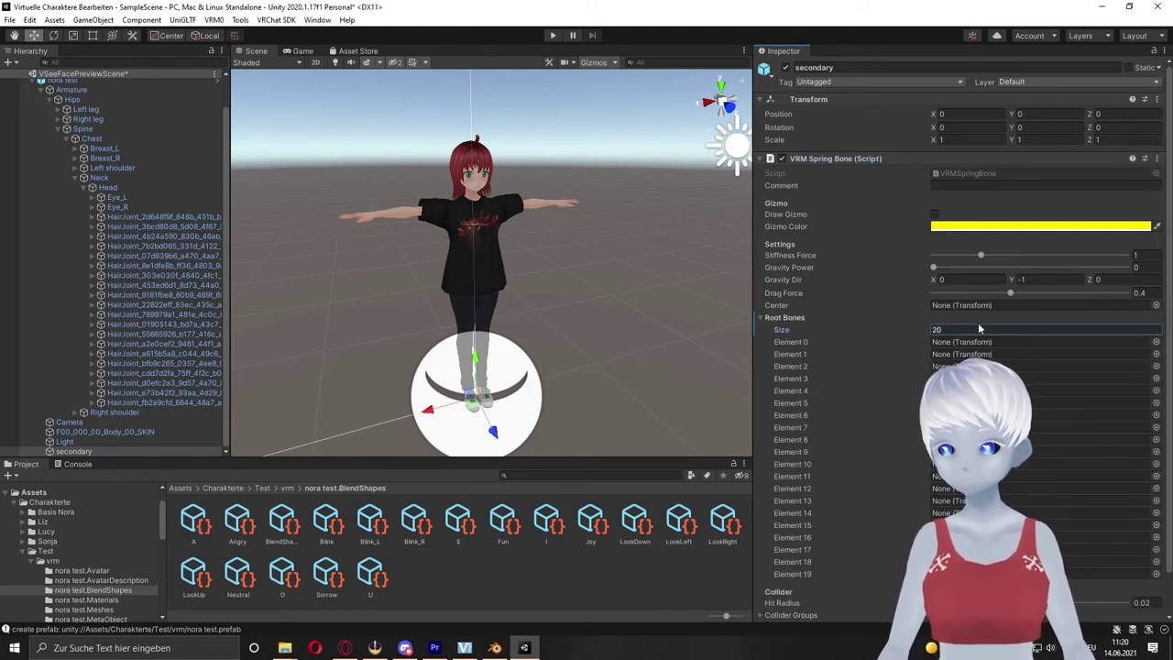
{"action": "key", "text": "BackSpace"}
{"action": "key", "text": "Return"}
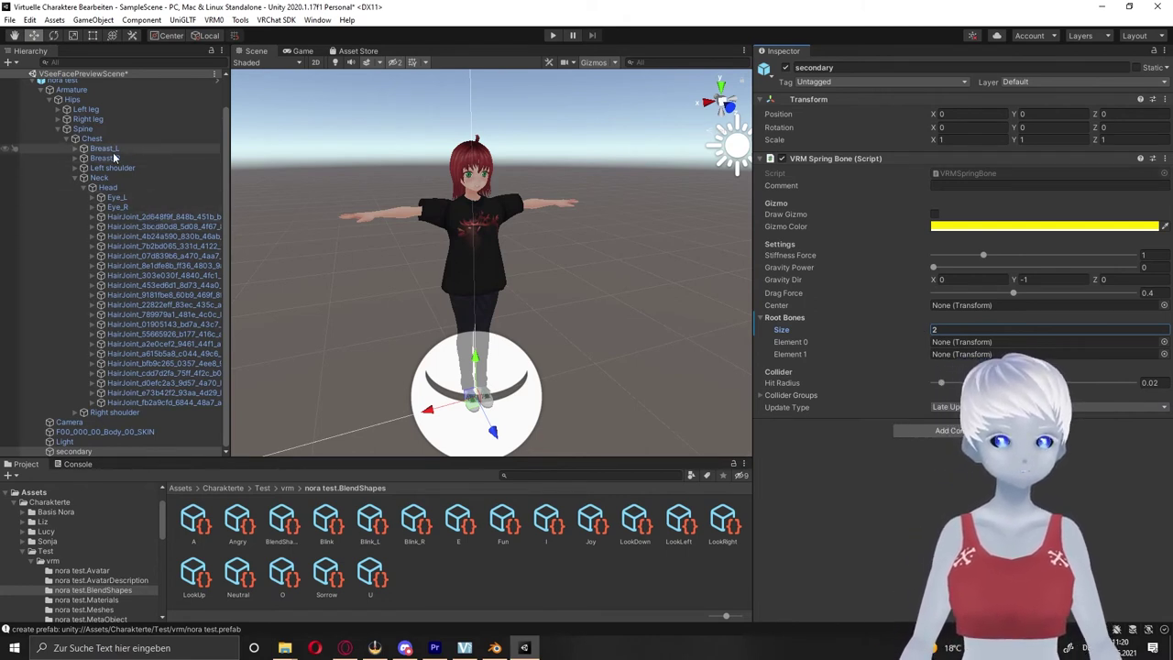
Assign Breast_L and Breast_R as the two root bones, keeping Stiffness Force at 1.
{"action": "left_click_drag", "start_coordinate": [103, 148], "coordinate": [971, 342]}
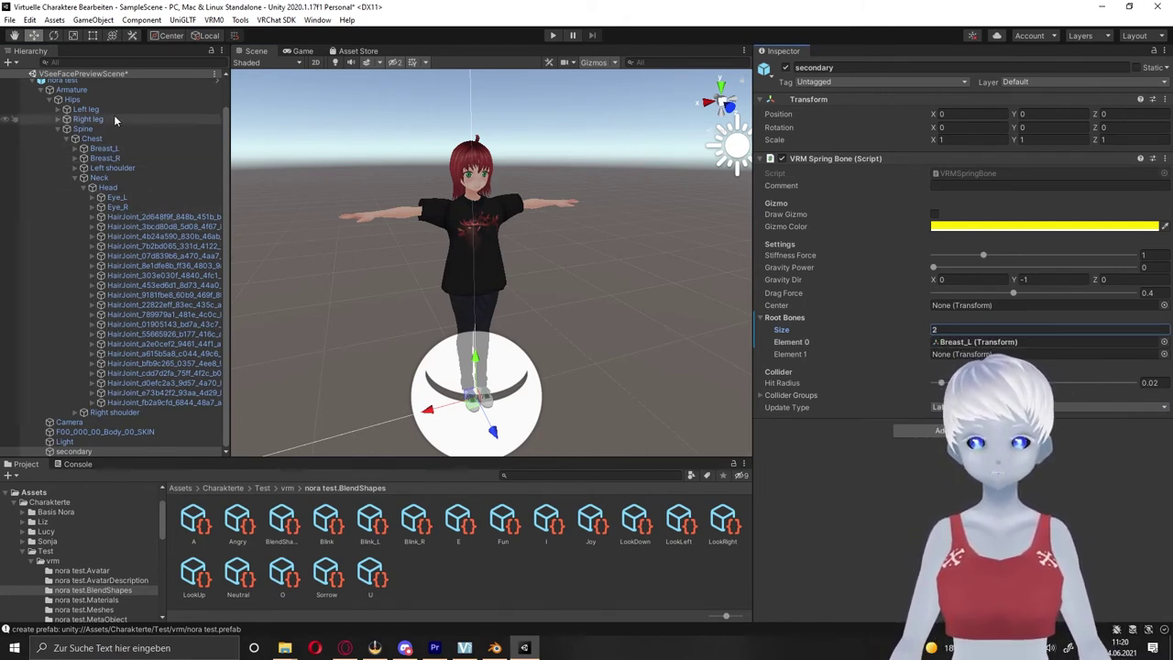
{"action": "left_click_drag", "start_coordinate": [104, 159], "coordinate": [957, 353]}
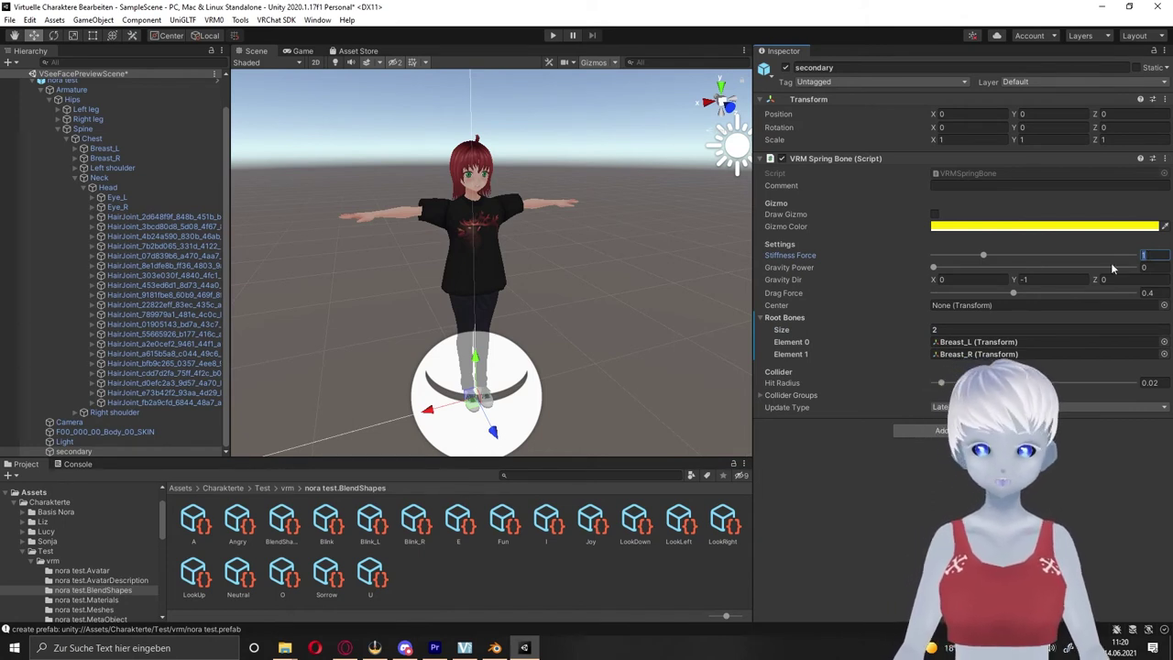
{"action": "key", "text": "Return"}
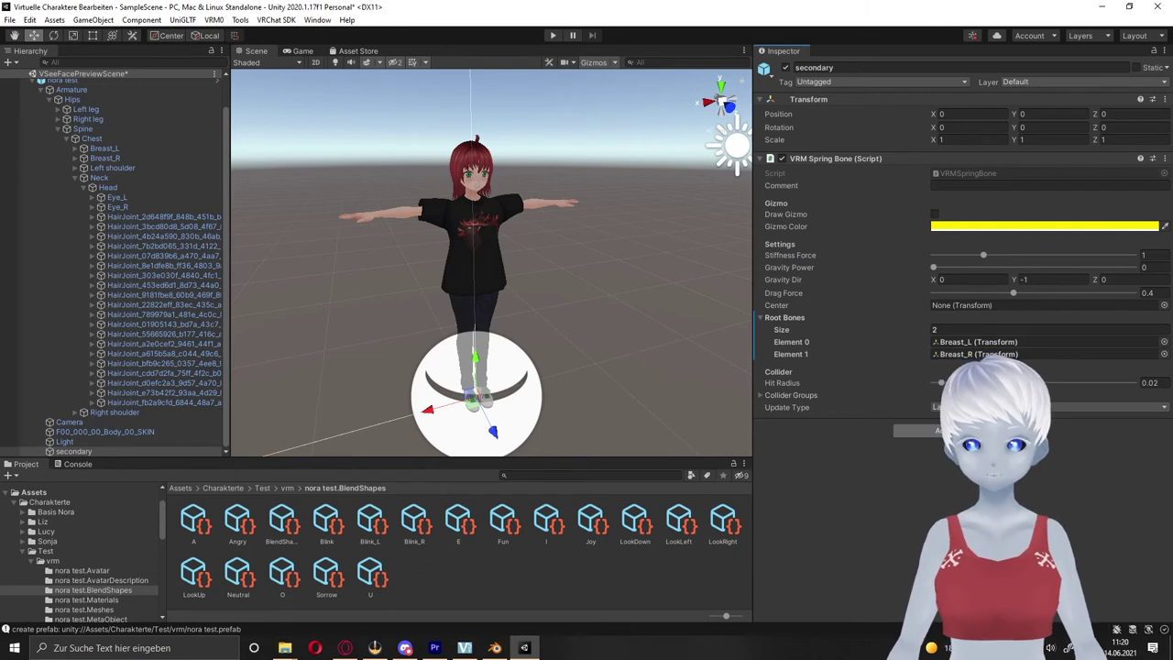
{"action": "left_click", "coordinate": [938, 429]}
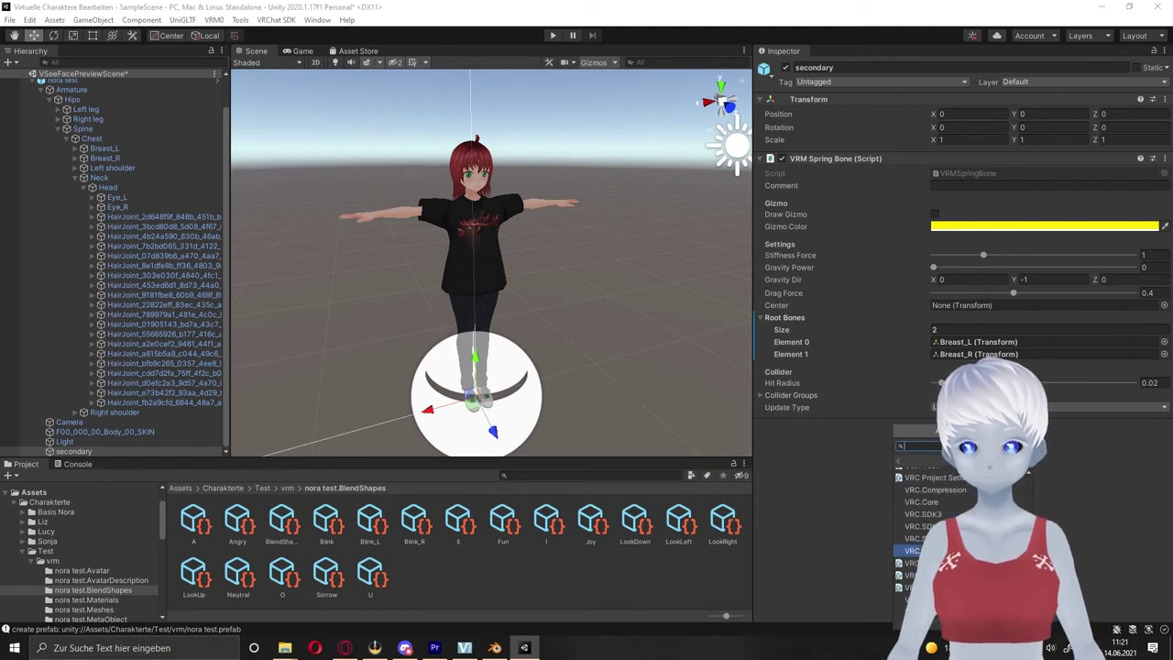
Add a second VRM Spring Bone component with 22 root bone slots.
{"action": "left_click", "coordinate": [925, 623]}
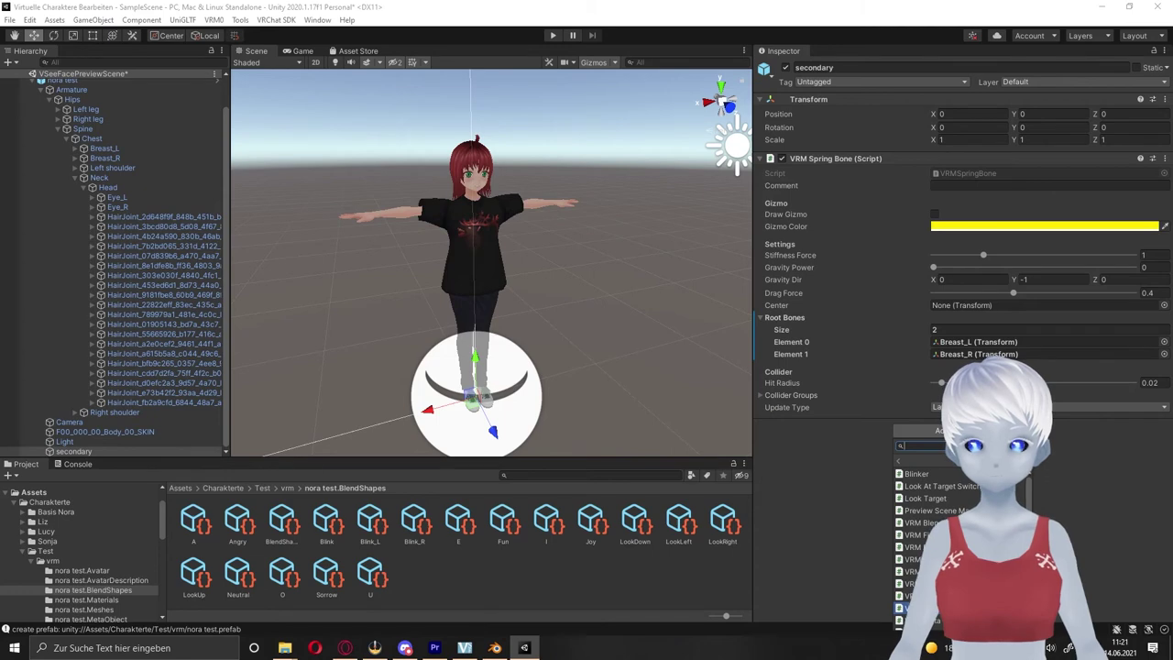
{"action": "scroll", "coordinate": [916, 540], "scroll_direction": "down", "scroll_amount": 1}
{"action": "left_click", "coordinate": [916, 611]}
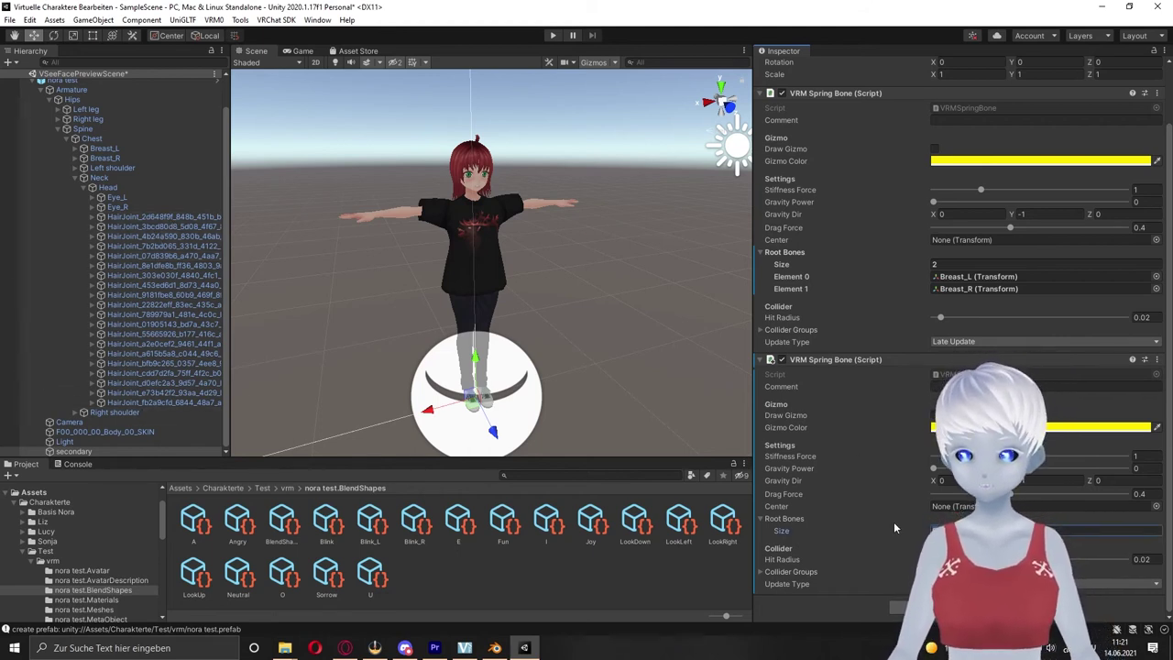
{"action": "type", "text": "22"}
{"action": "key", "text": "Return"}
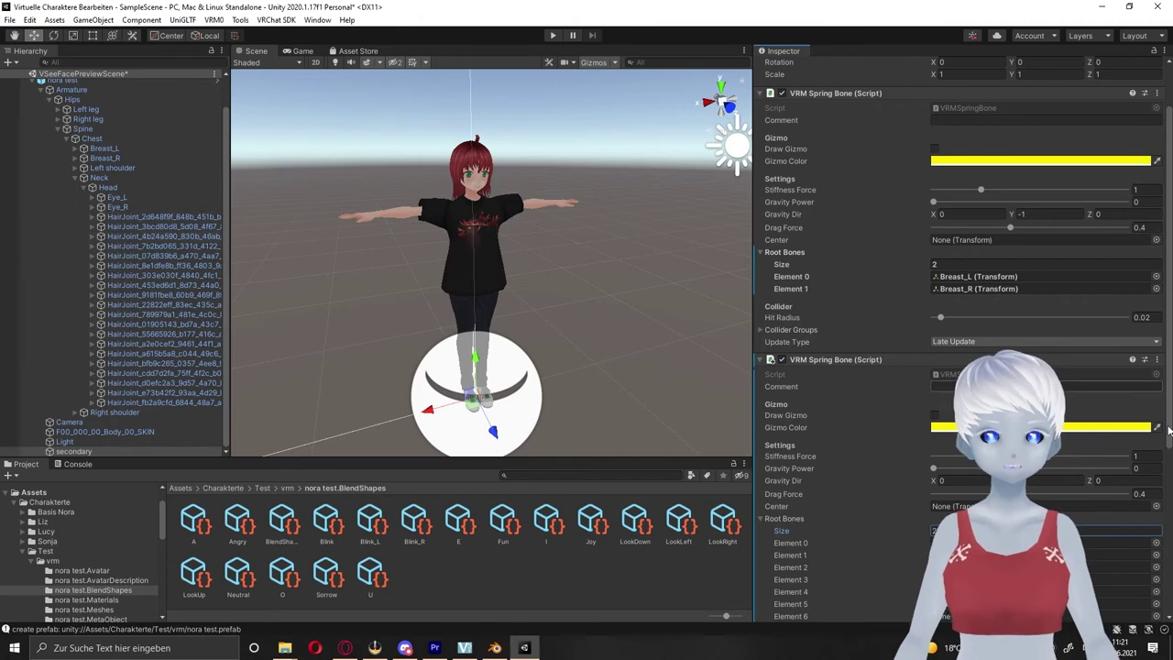
Drag the HairJoint transforms into the new root bone slots.
{"action": "scroll", "coordinate": [917, 367], "scroll_direction": "down", "scroll_amount": 5}
{"action": "left_click_drag", "start_coordinate": [207, 234], "coordinate": [1008, 274]}
{"action": "left_click_drag", "start_coordinate": [158, 246], "coordinate": [1008, 311]}
{"action": "mouse_move", "coordinate": [157, 255]}
{"action": "left_mouse_down"}
{"action": "mouse_move", "coordinate": [1008, 322]}
{"action": "mouse_move", "coordinate": [1008, 359]}
{"action": "left_mouse_up"}
{"action": "left_click_drag", "start_coordinate": [158, 295], "coordinate": [1008, 384]}
{"action": "left_click_drag", "start_coordinate": [158, 324], "coordinate": [1008, 408]}
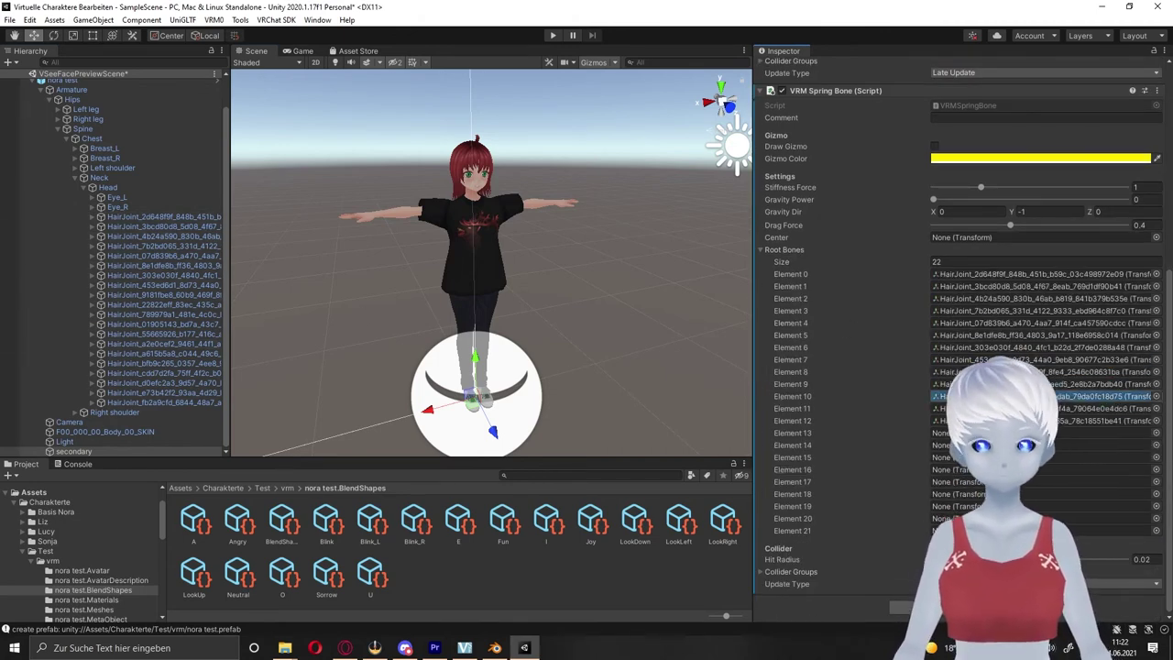
Reduce the second spring bone's Root Bones size to 20.
{"action": "left_click", "coordinate": [151, 373]}
{"action": "left_click", "coordinate": [69, 450]}
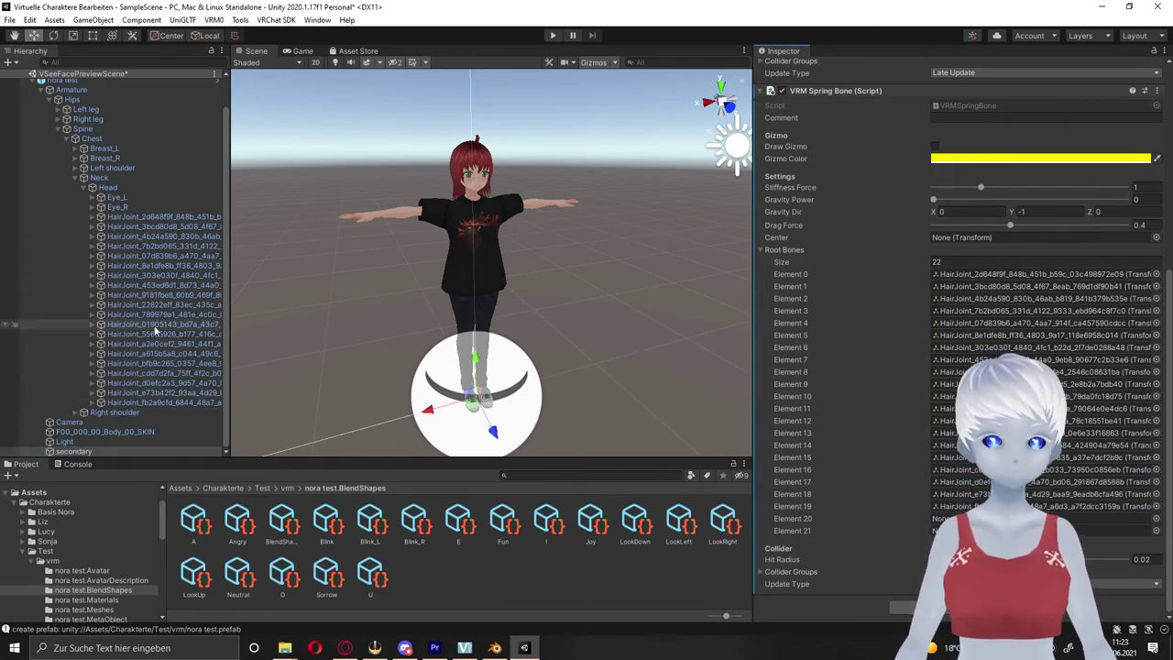
{"action": "left_click", "coordinate": [973, 262]}
{"action": "type", "text": "20"}
{"action": "key", "text": "Return"}
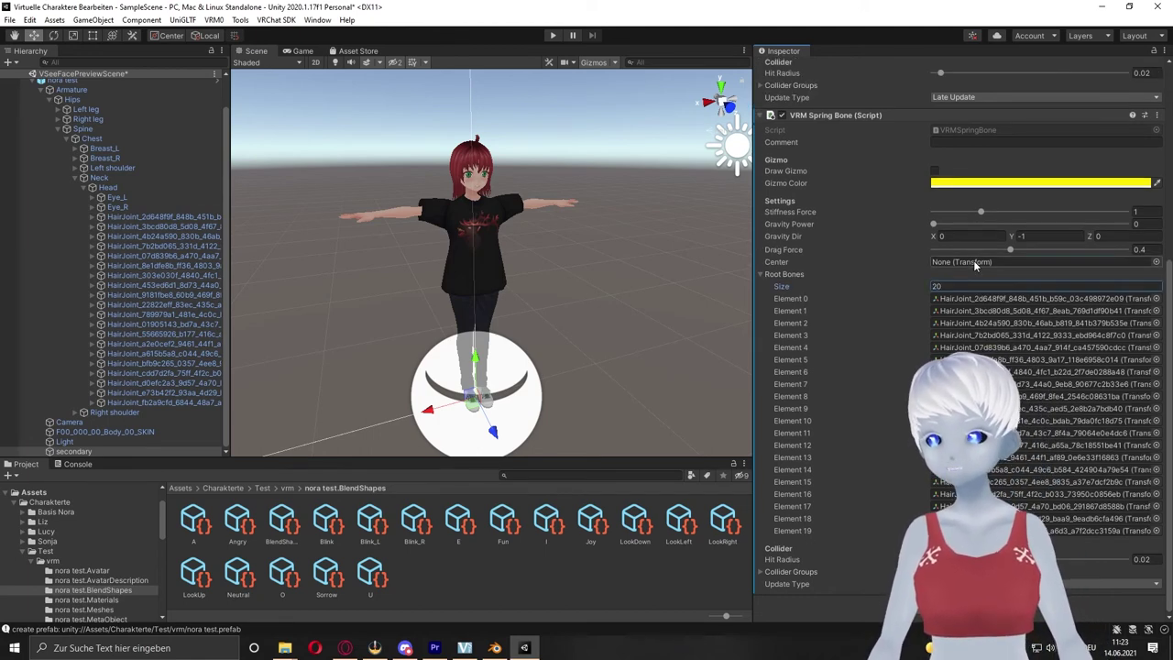
{"action": "right_click_drag", "start_coordinate": [590, 267], "coordinate": [568, 274]}
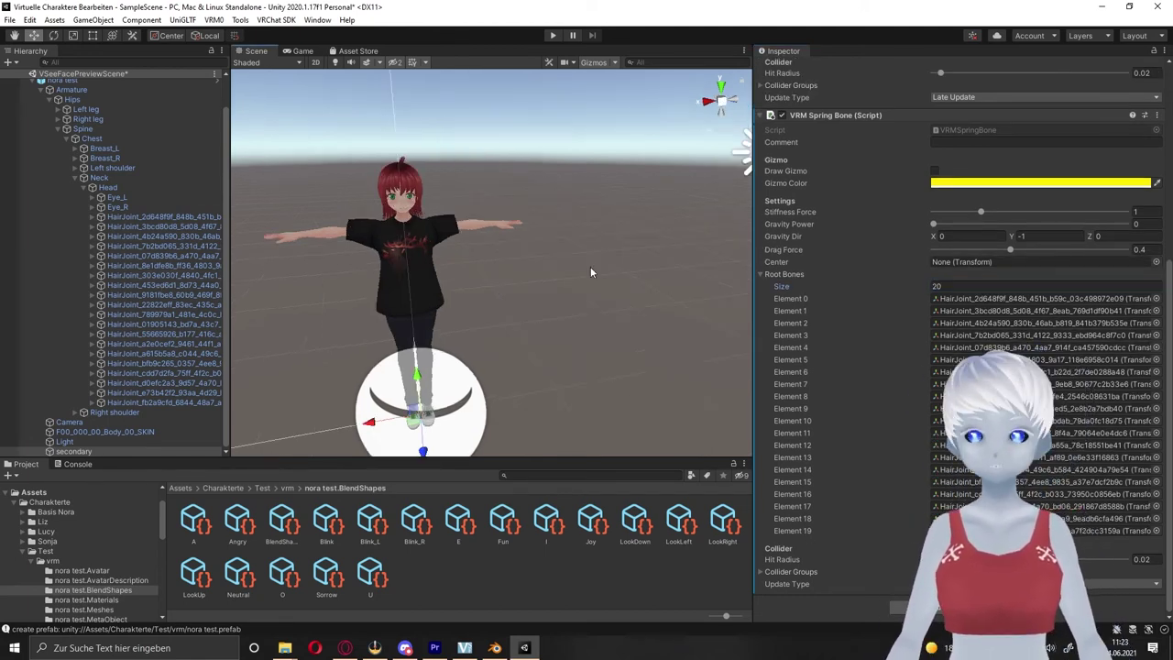
{"action": "scroll", "coordinate": [966, 316], "scroll_direction": "up", "scroll_amount": 3}
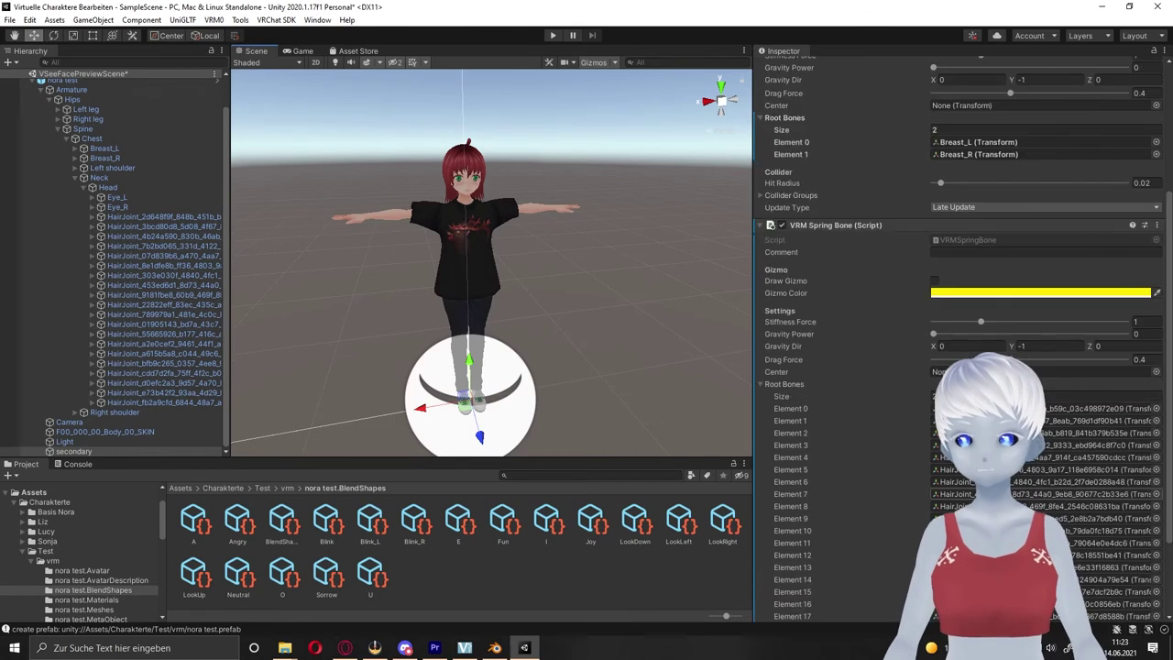
{"action": "scroll", "coordinate": [965, 316], "scroll_direction": "down", "scroll_amount": 3}
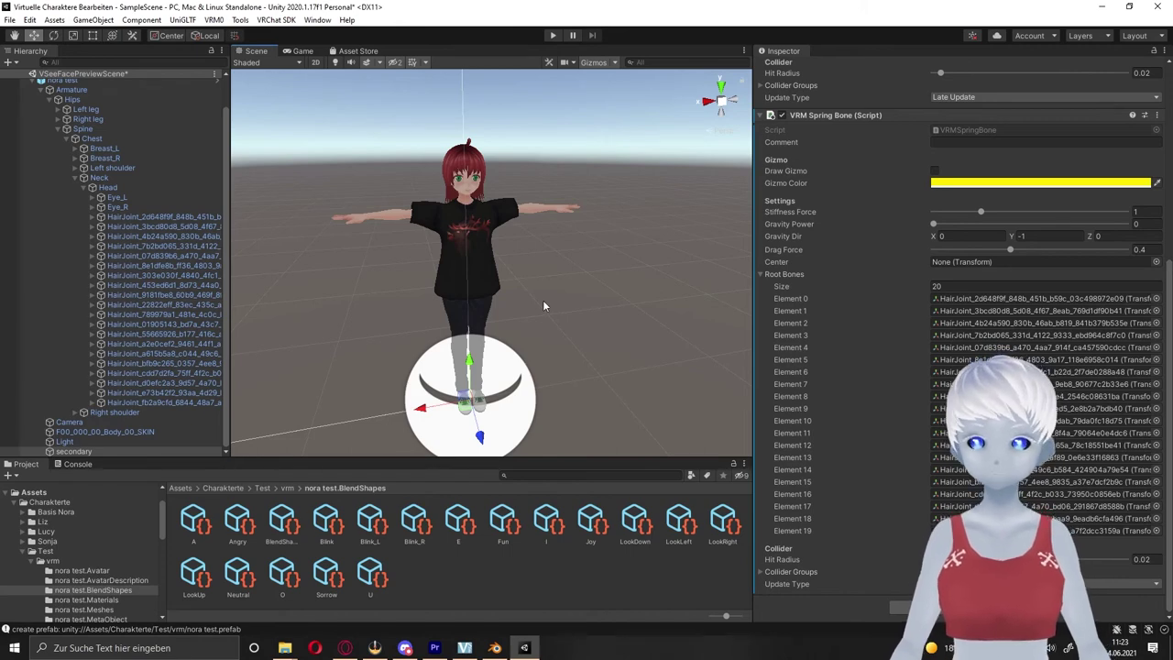
Frame the nora test avatar and start a VRM export from the VRM0 menu.
{"action": "left_click", "coordinate": [450, 259]}
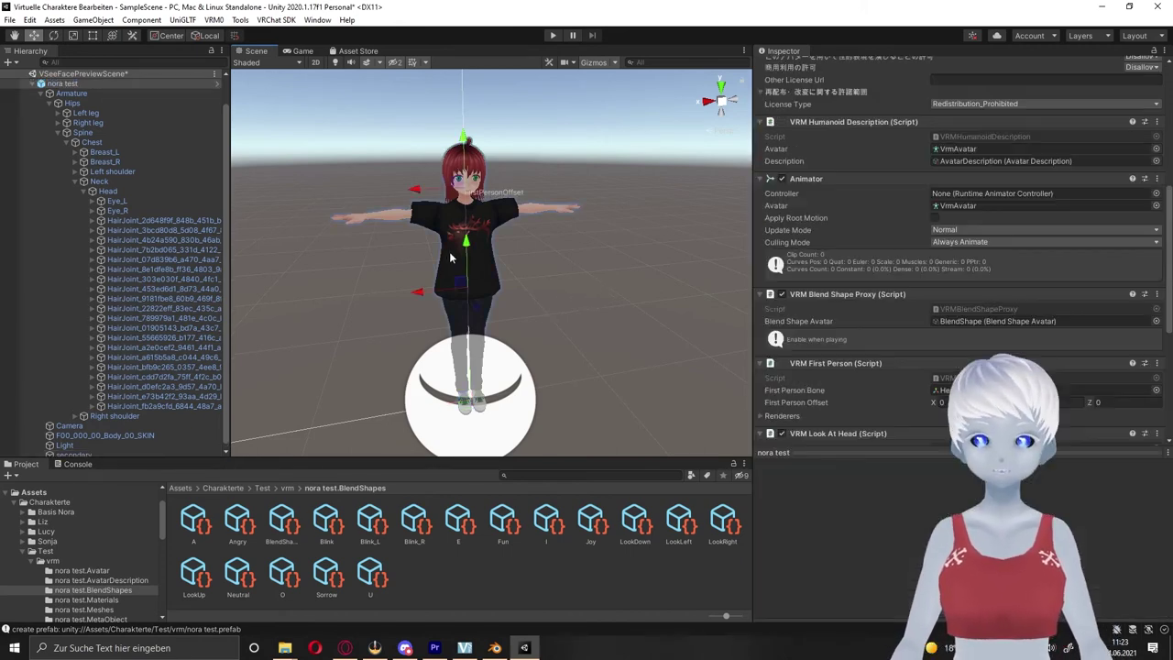
{"action": "key", "text": "f"}
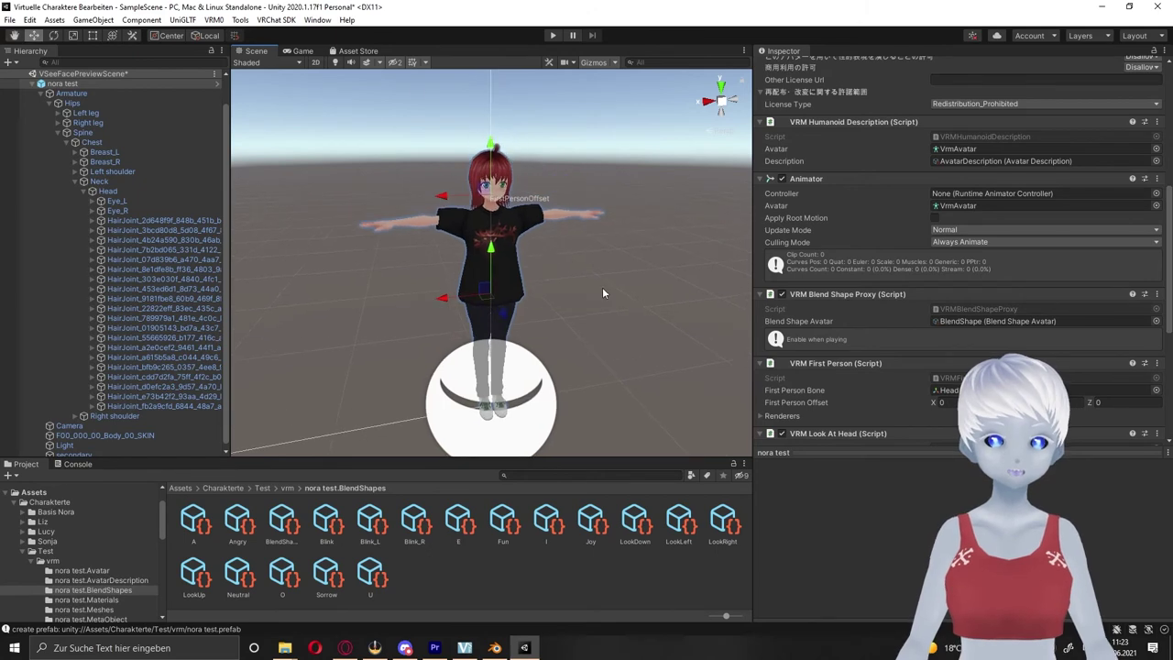
{"action": "left_click", "coordinate": [213, 19]}
{"action": "left_click", "coordinate": [239, 31]}
{"action": "left_click", "coordinate": [548, 293]}
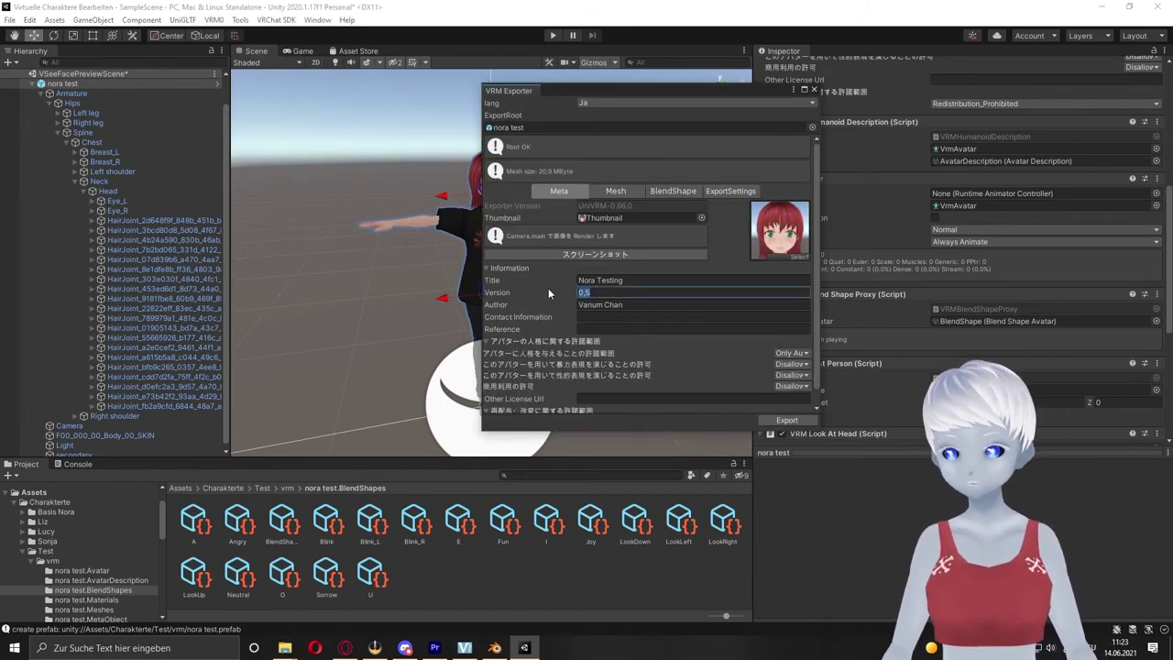
{"action": "scroll", "coordinate": [548, 293], "scroll_direction": "down", "scroll_amount": 5}
{"action": "left_click", "coordinate": [786, 419]}
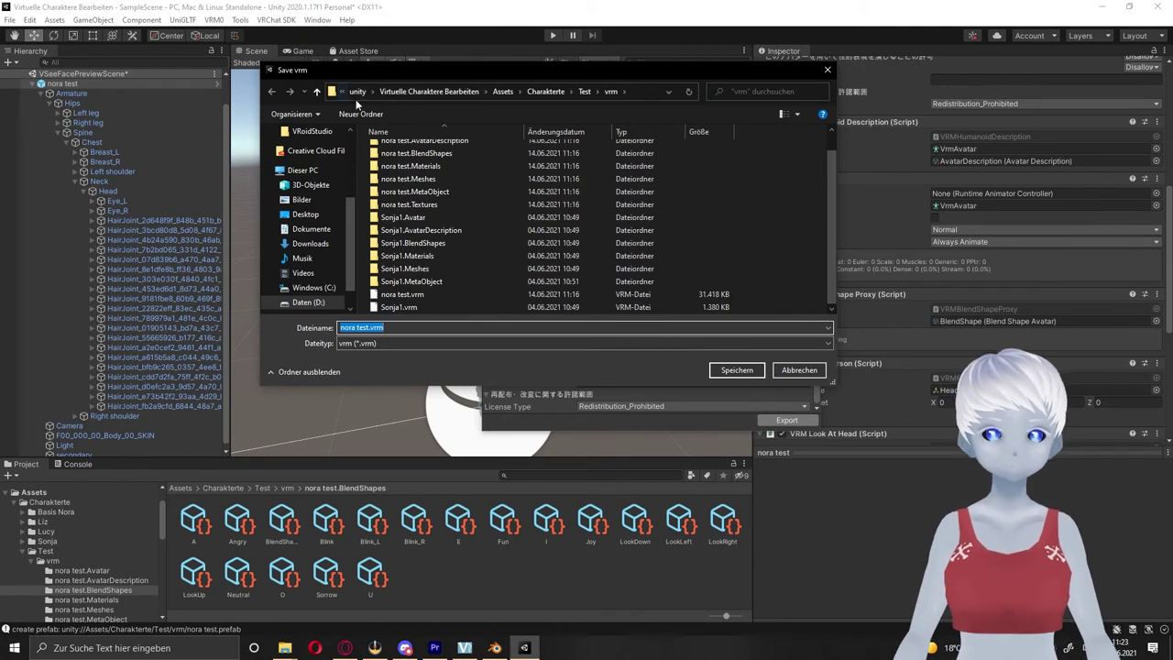
Save the exported avatar as Nora test1.vrm on the Desktop.
{"action": "scroll", "coordinate": [334, 268], "scroll_direction": "down", "scroll_amount": 1}
{"action": "left_click", "coordinate": [329, 269]}
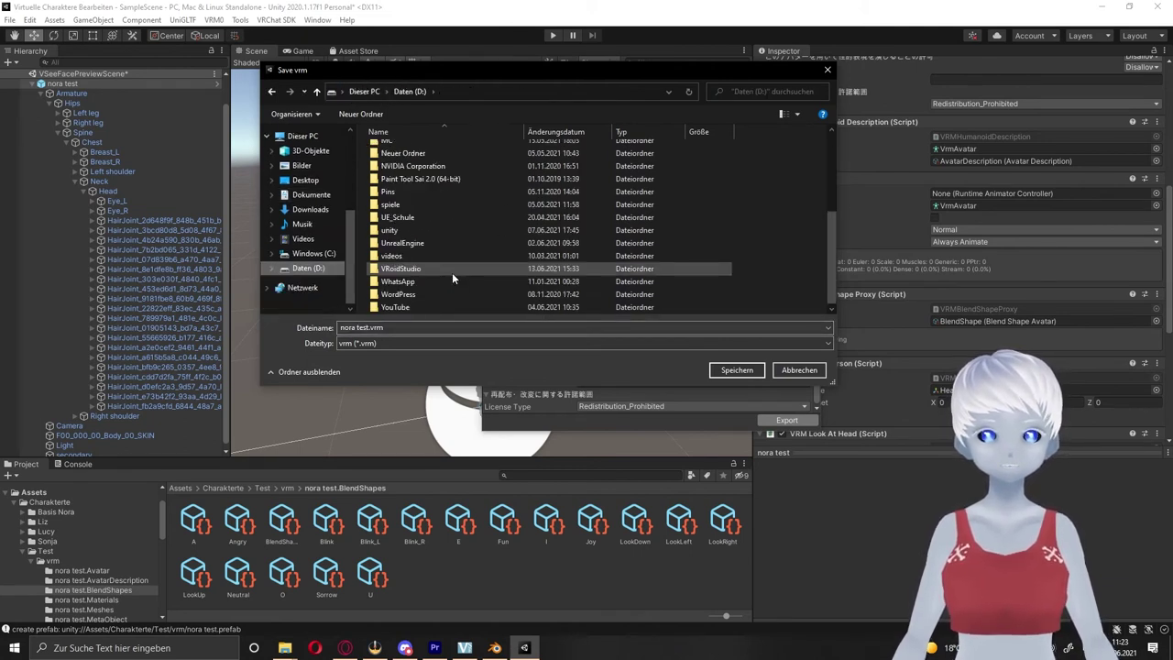
{"action": "scroll", "coordinate": [427, 227], "scroll_direction": "up", "scroll_amount": 4}
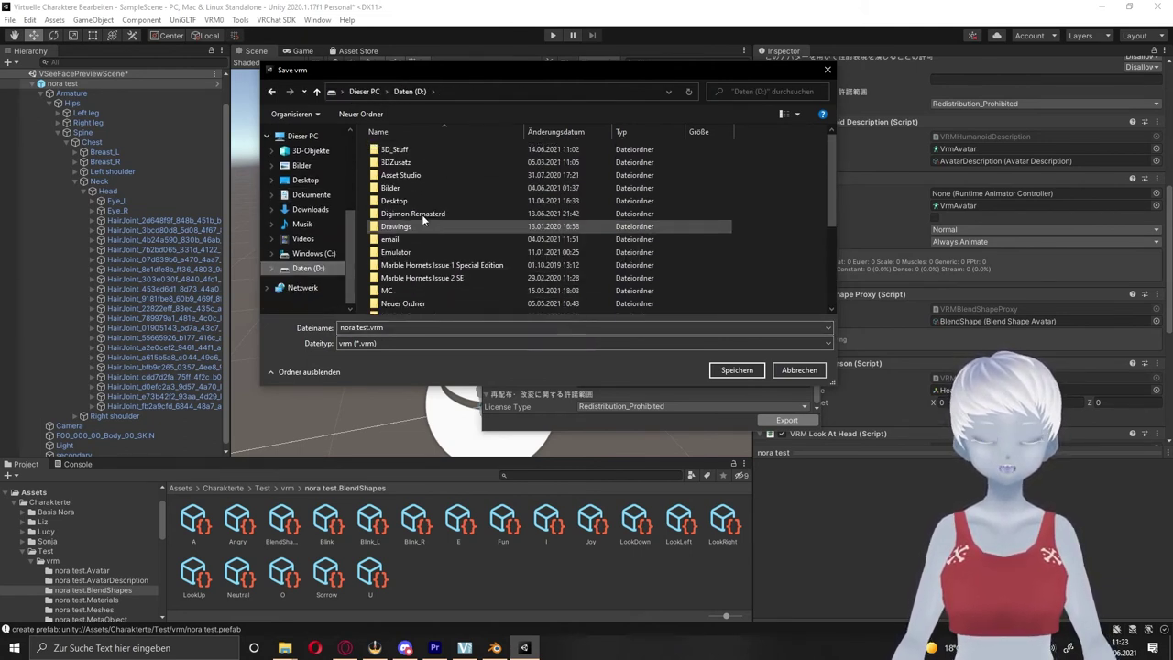
{"action": "left_click", "coordinate": [305, 179]}
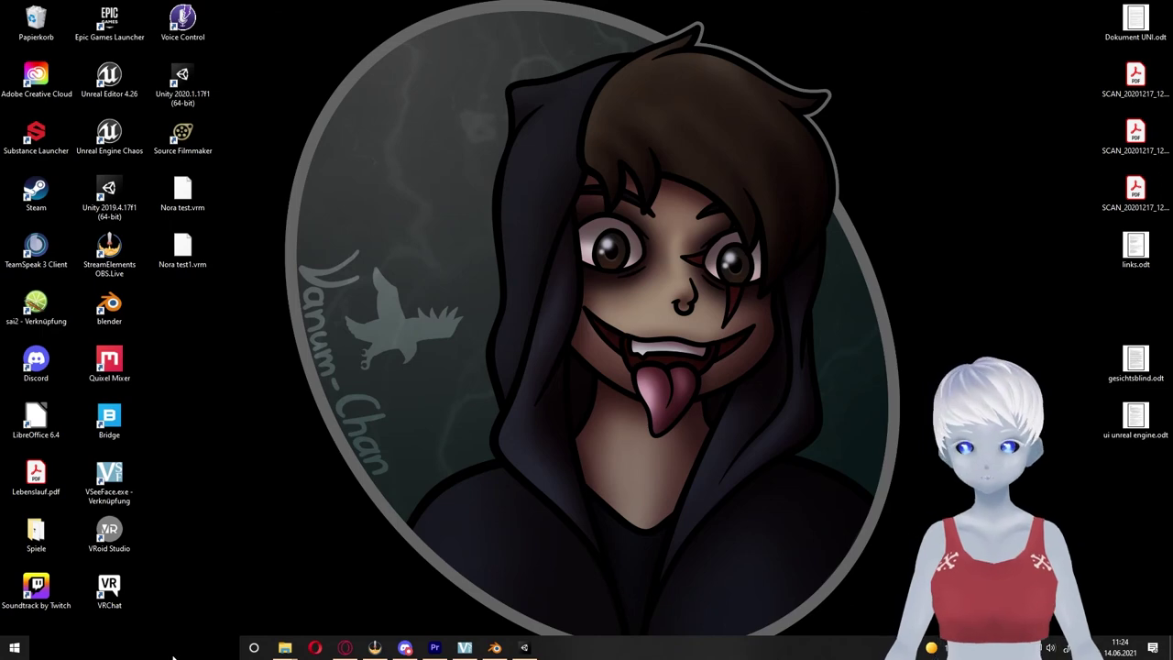
Launch VUP from Windows search, sign in with Steam, and choose 3D mode.
{"action": "left_click", "coordinate": [174, 655]}
{"action": "type", "text": "v"}
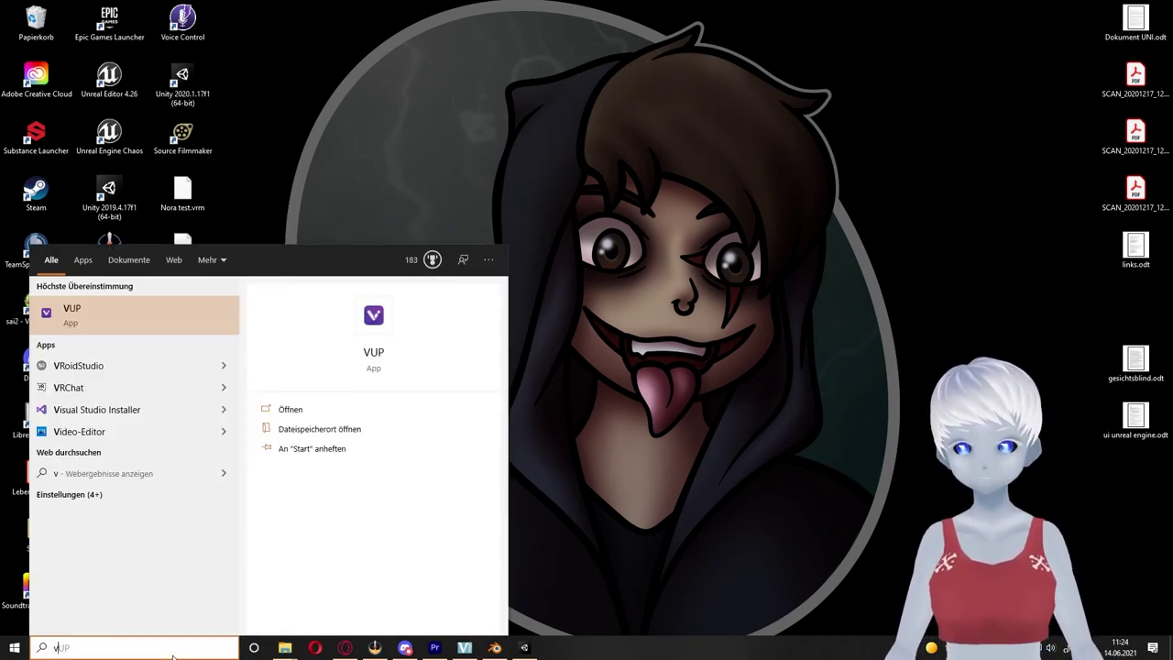
{"action": "key", "text": "Return"}
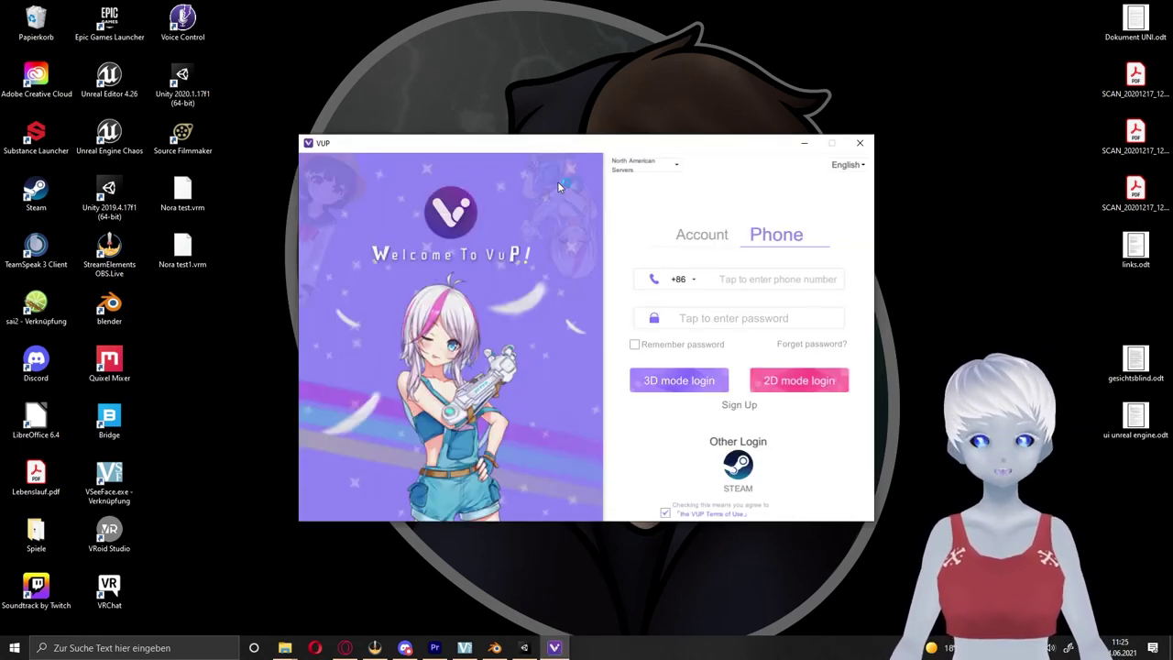
{"action": "left_click", "coordinate": [747, 477]}
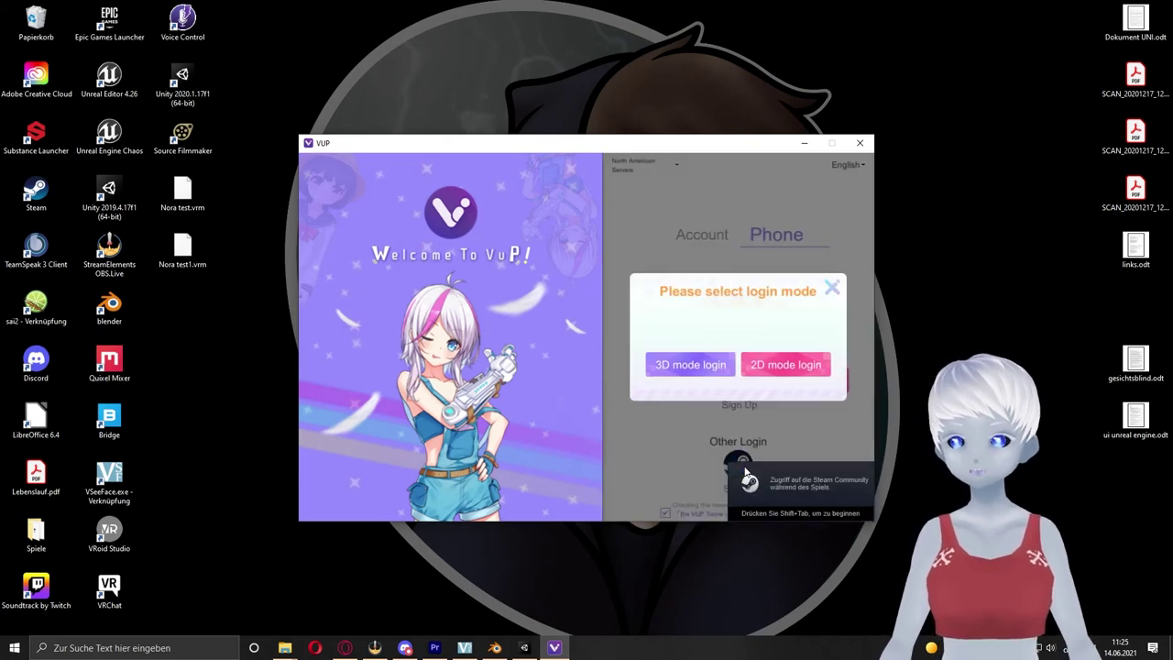
{"action": "left_click", "coordinate": [701, 365]}
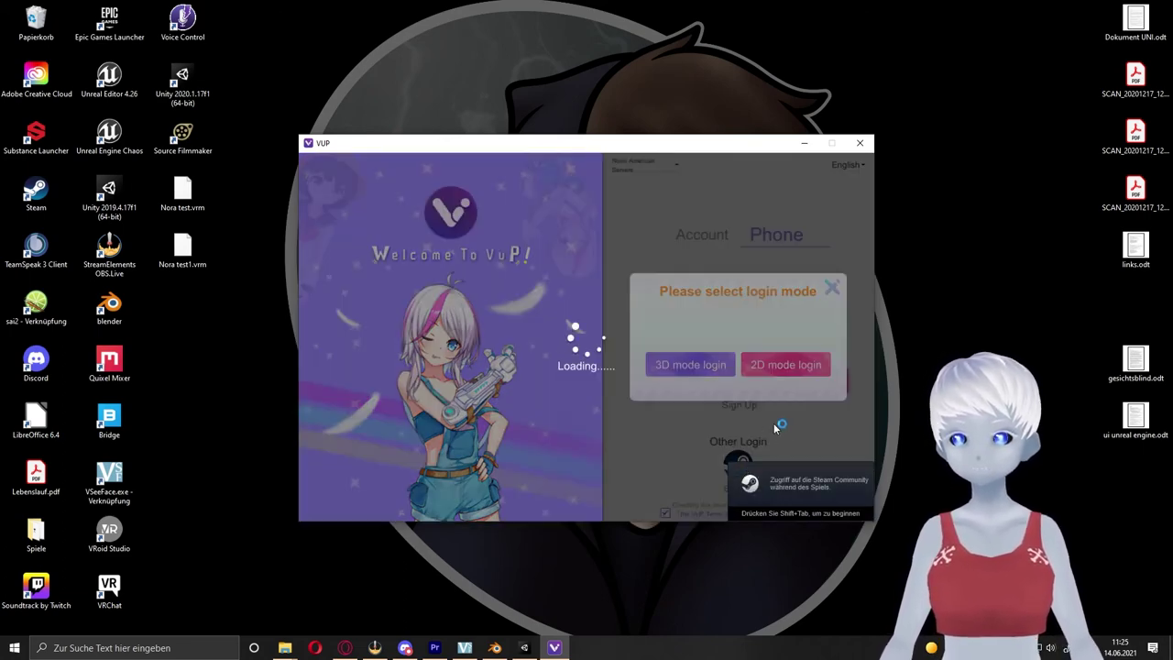
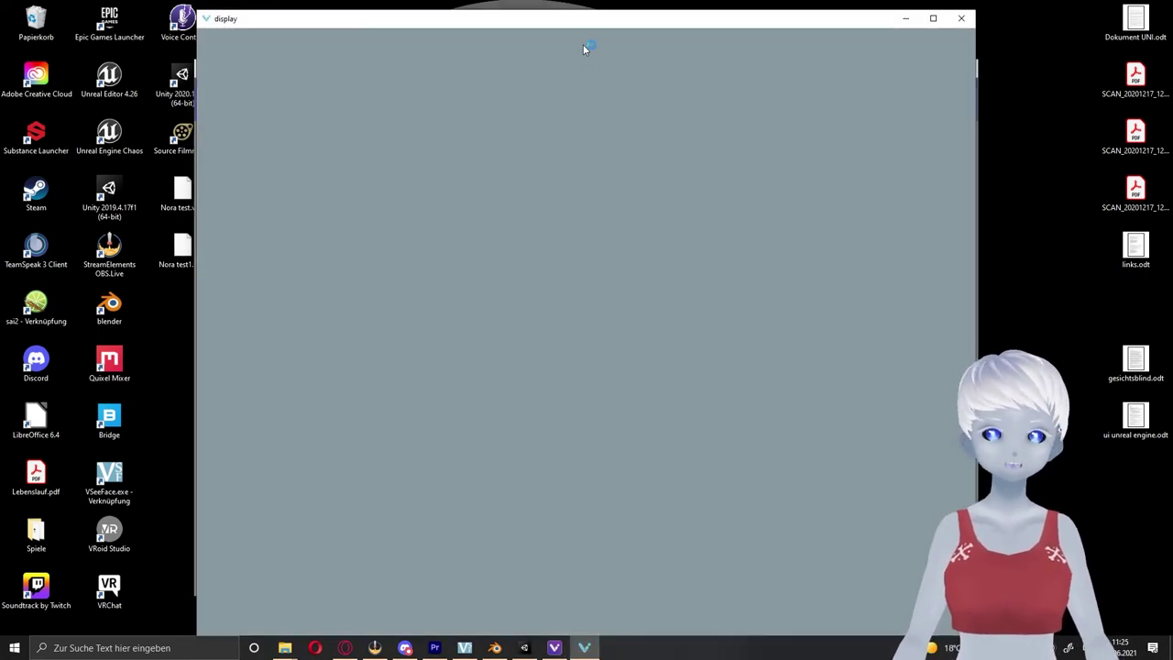
Move the display window aside and bring VUP's Character > Model library to the front.
{"action": "mouse_move", "coordinate": [575, 31]}
{"action": "left_mouse_down"}
{"action": "mouse_move", "coordinate": [619, 31]}
{"action": "mouse_move", "coordinate": [592, 24]}
{"action": "left_mouse_up"}
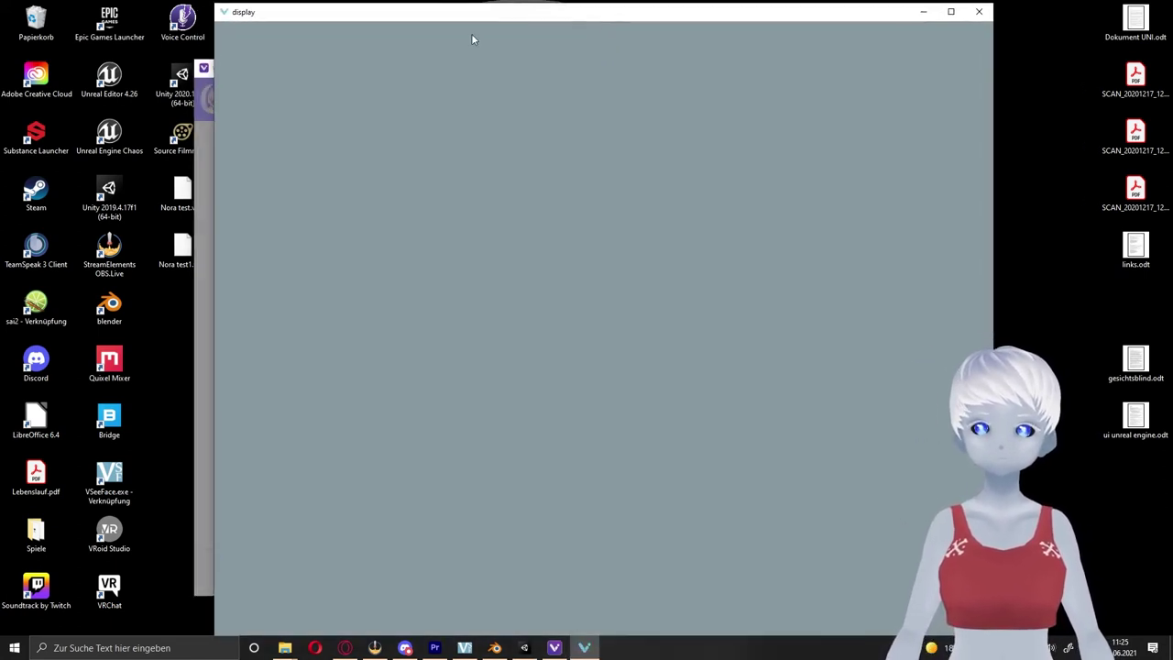
{"action": "left_click", "coordinate": [310, 192]}
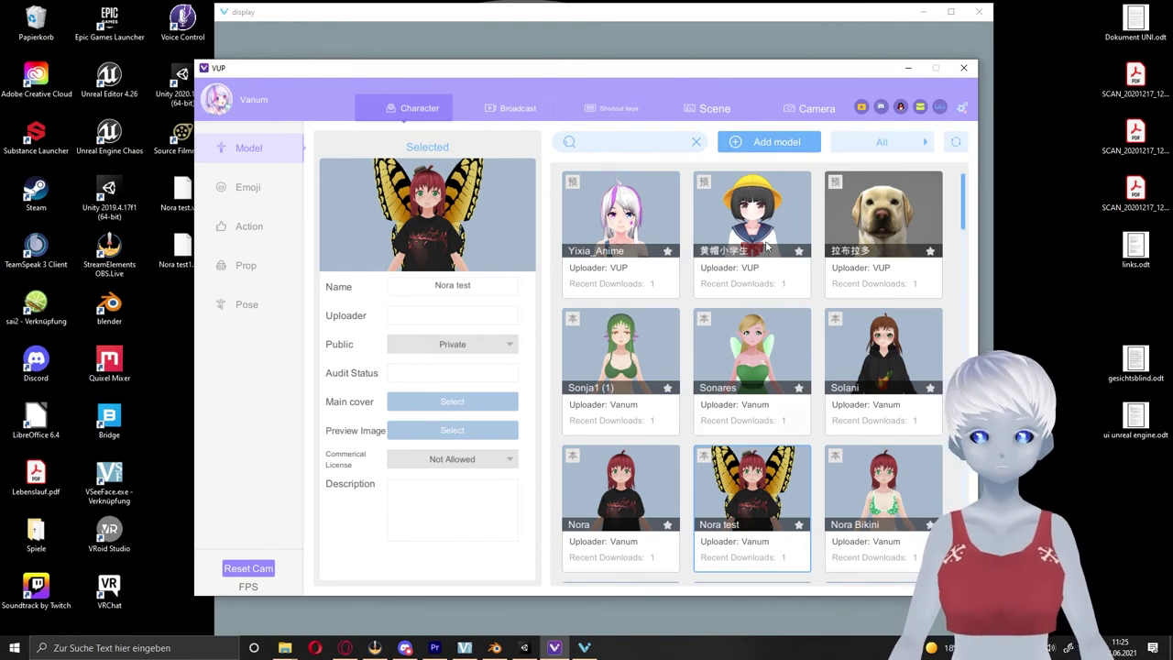
{"action": "scroll", "coordinate": [643, 323], "scroll_direction": "down", "scroll_amount": 3}
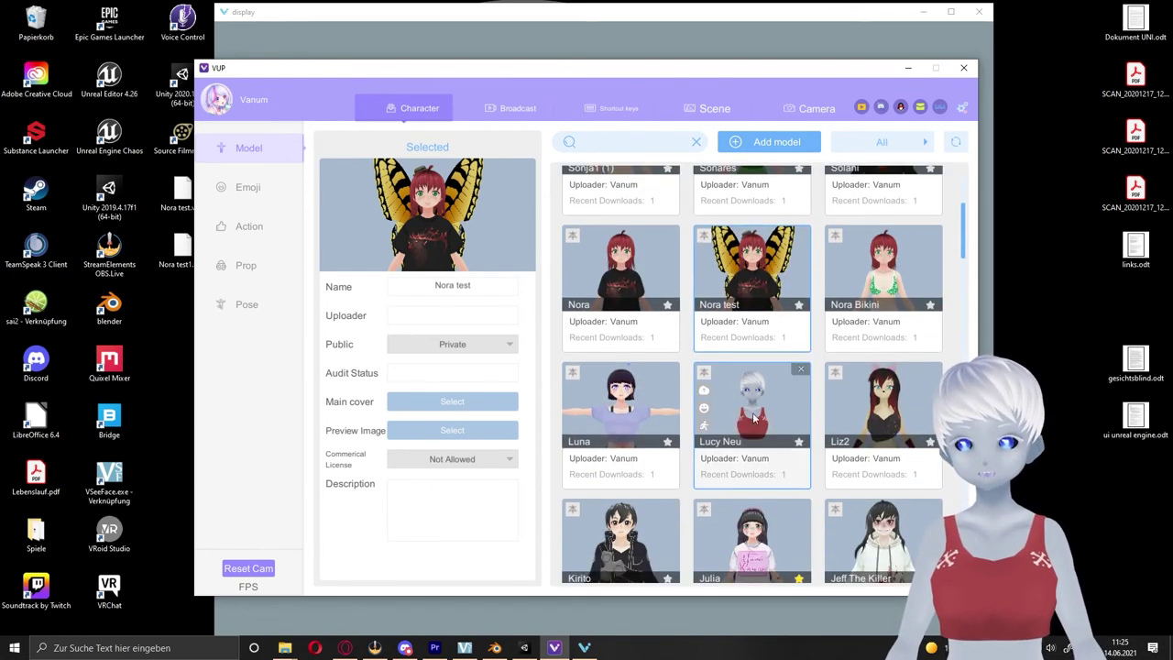
{"action": "scroll", "coordinate": [721, 440], "scroll_direction": "up", "scroll_amount": 1}
{"action": "scroll", "coordinate": [721, 440], "scroll_direction": "up", "scroll_amount": 2}
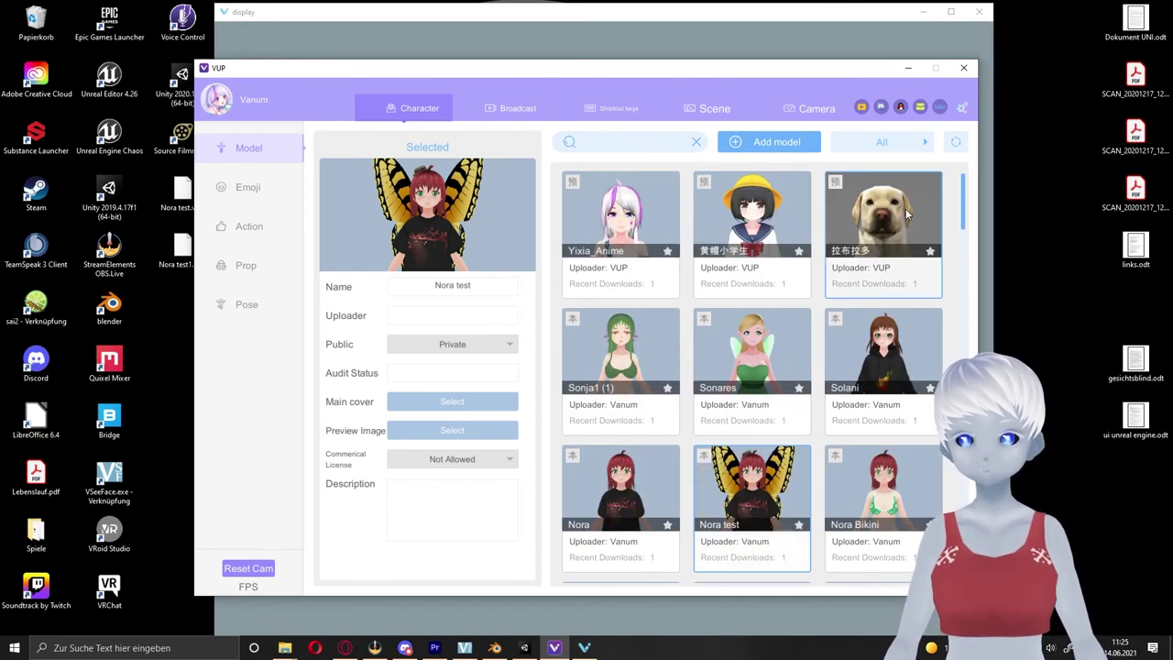
{"action": "scroll", "coordinate": [643, 210], "scroll_direction": "down", "scroll_amount": 1}
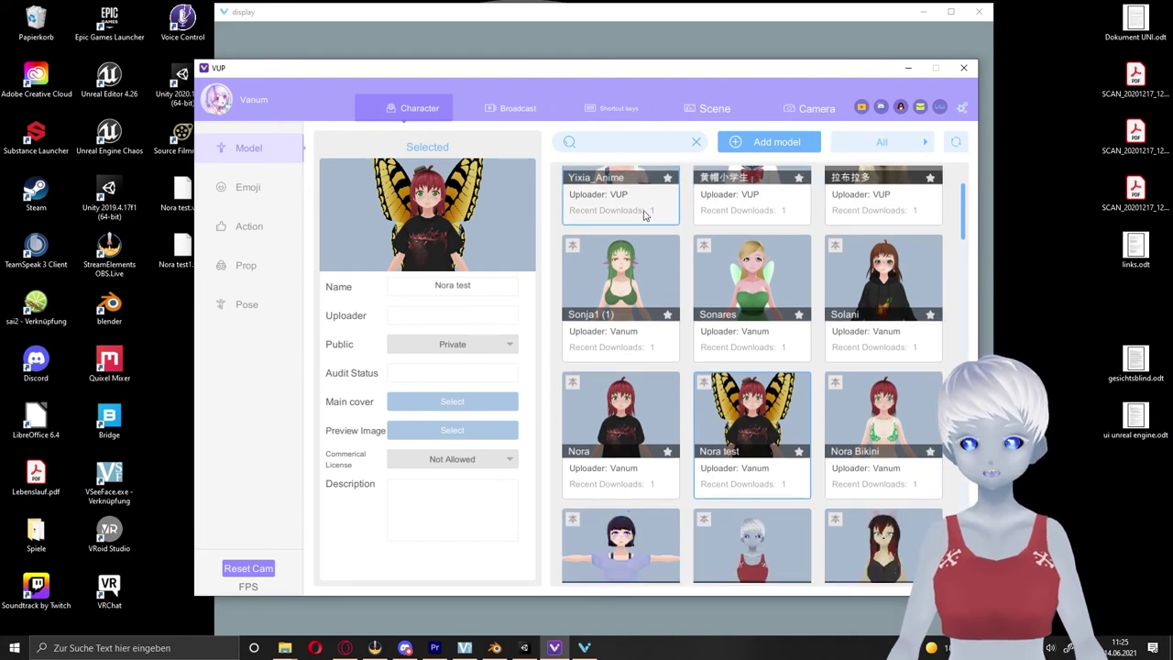
{"action": "scroll", "coordinate": [643, 210], "scroll_direction": "down", "scroll_amount": 2}
{"action": "scroll", "coordinate": [678, 265], "scroll_direction": "down", "scroll_amount": 3}
{"action": "scroll", "coordinate": [712, 306], "scroll_direction": "down", "scroll_amount": 1}
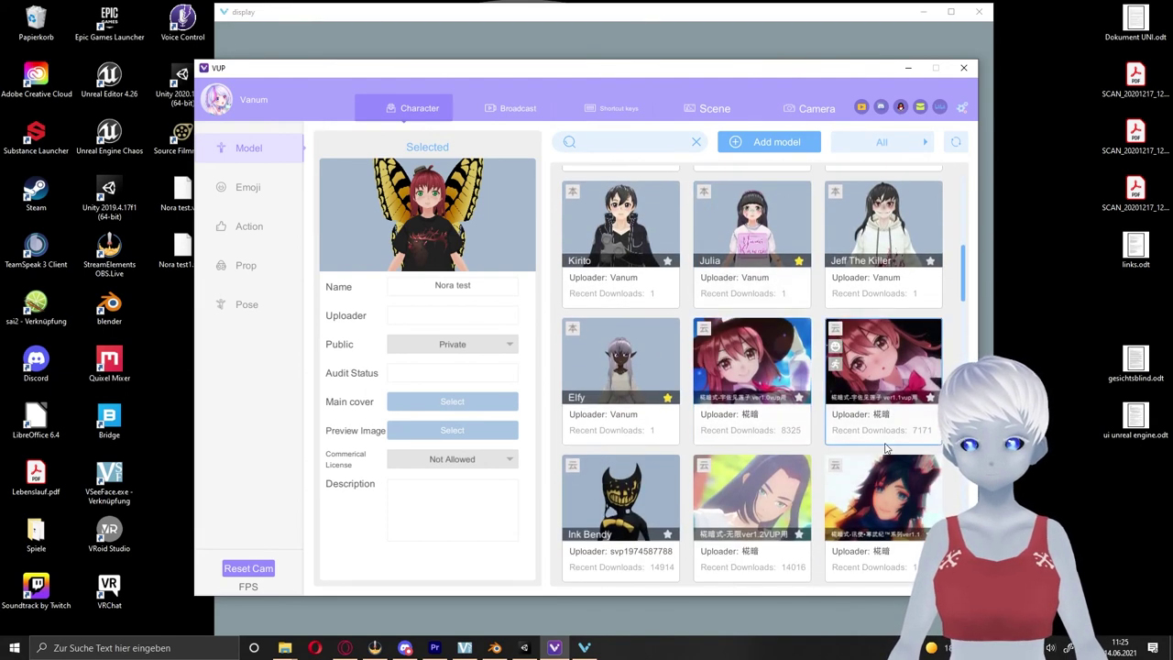
{"action": "scroll", "coordinate": [828, 542], "scroll_direction": "up", "scroll_amount": 2}
{"action": "scroll", "coordinate": [739, 409], "scroll_direction": "up", "scroll_amount": 1}
{"action": "scroll", "coordinate": [739, 409], "scroll_direction": "up", "scroll_amount": 2}
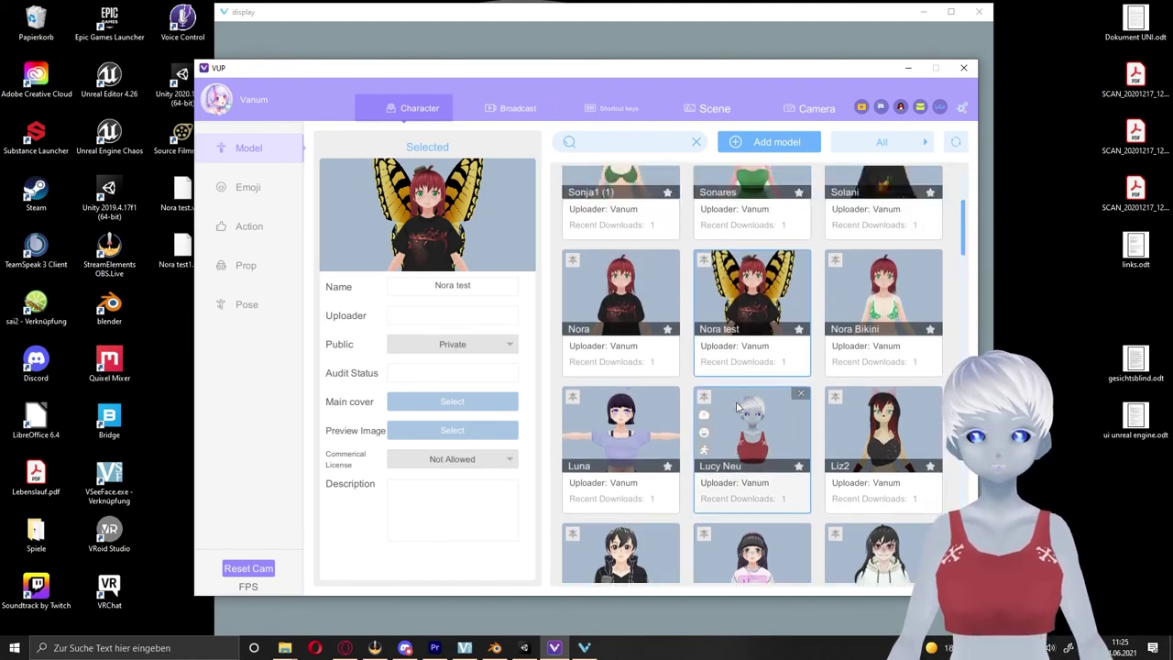
{"action": "scroll", "coordinate": [738, 409], "scroll_direction": "up", "scroll_amount": 1}
{"action": "scroll", "coordinate": [738, 409], "scroll_direction": "up", "scroll_amount": 1}
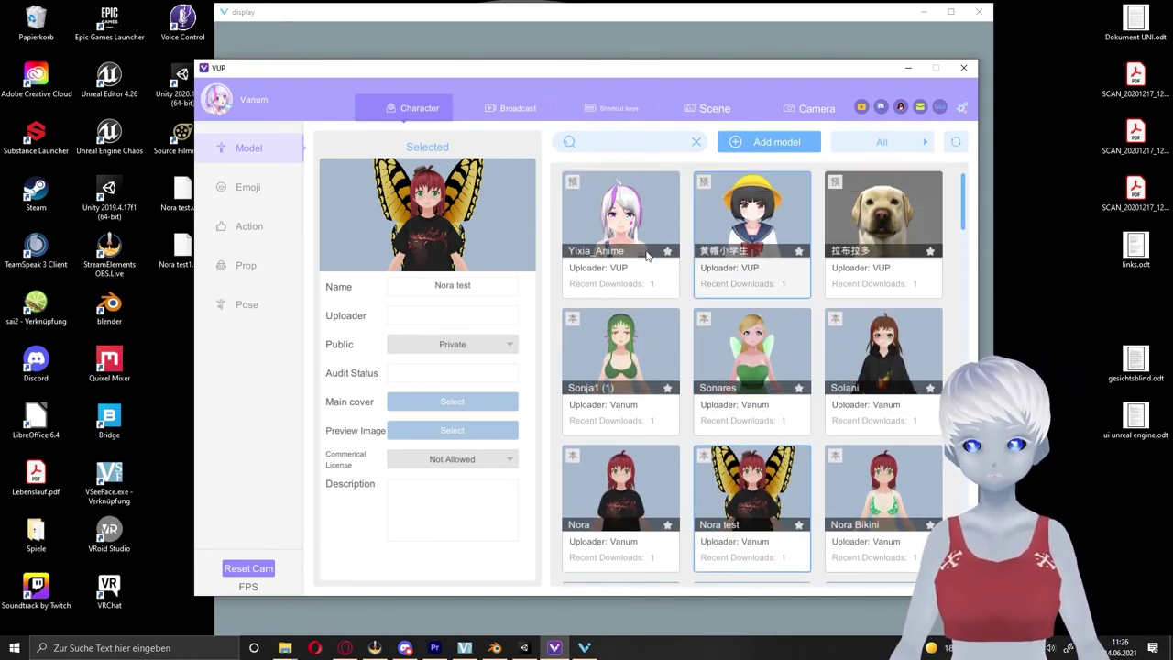
Import Nora test1.vrm as a new model, save its avatar settings, and confirm the success message.
{"action": "left_click", "coordinate": [756, 144]}
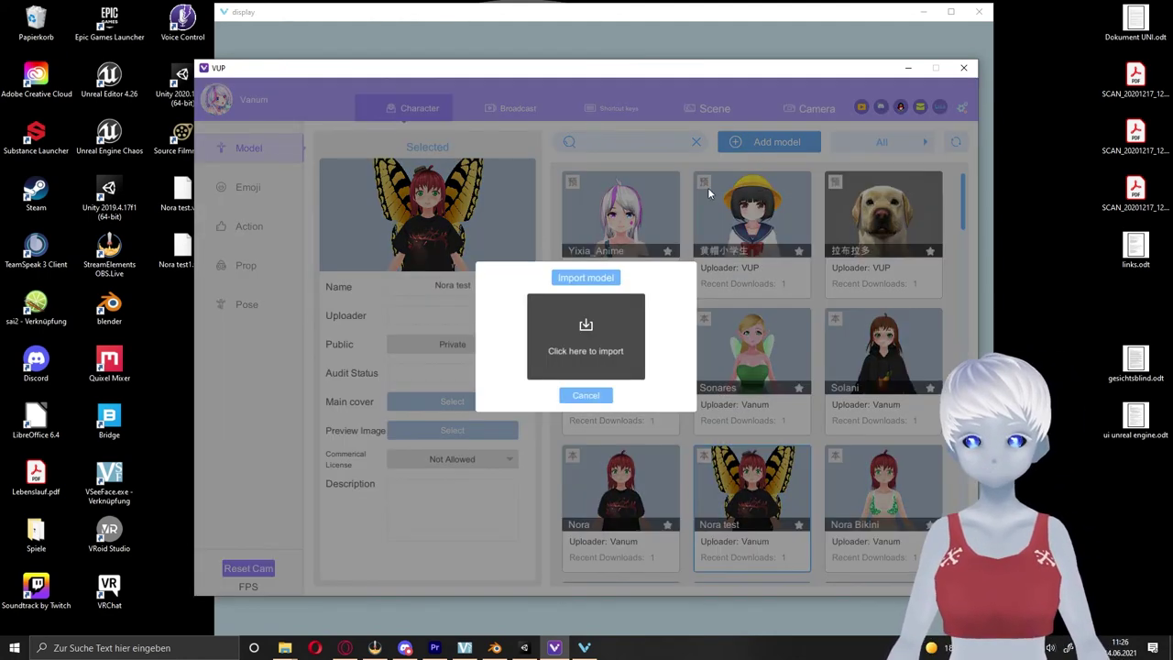
{"action": "left_click", "coordinate": [583, 334]}
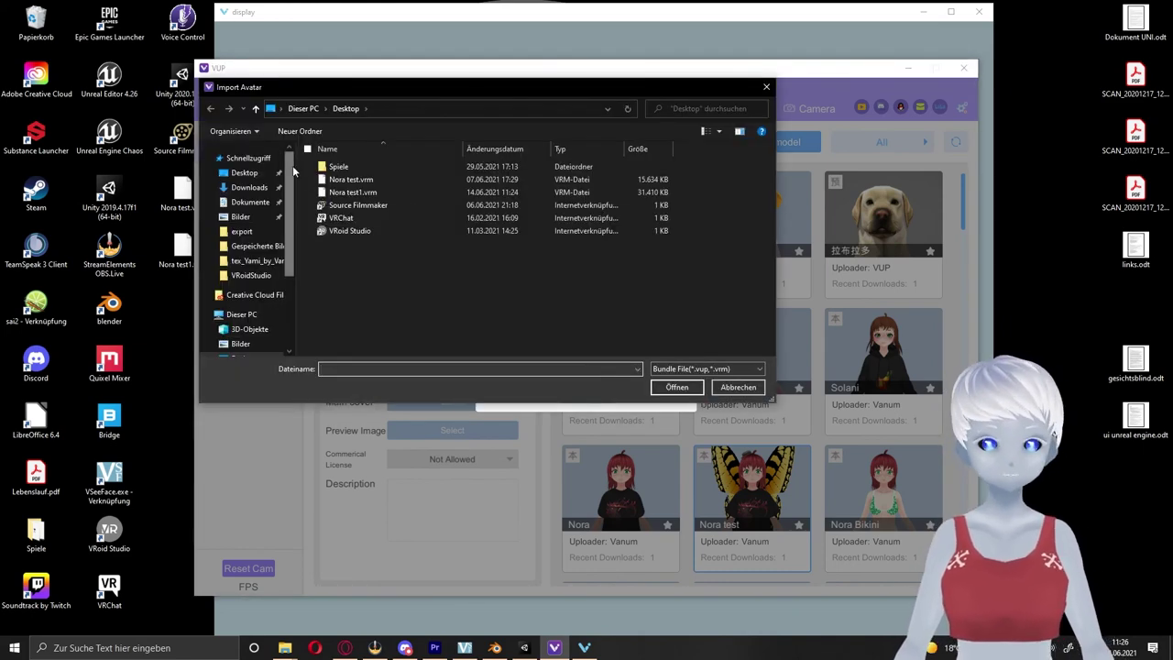
{"action": "left_click", "coordinate": [367, 193]}
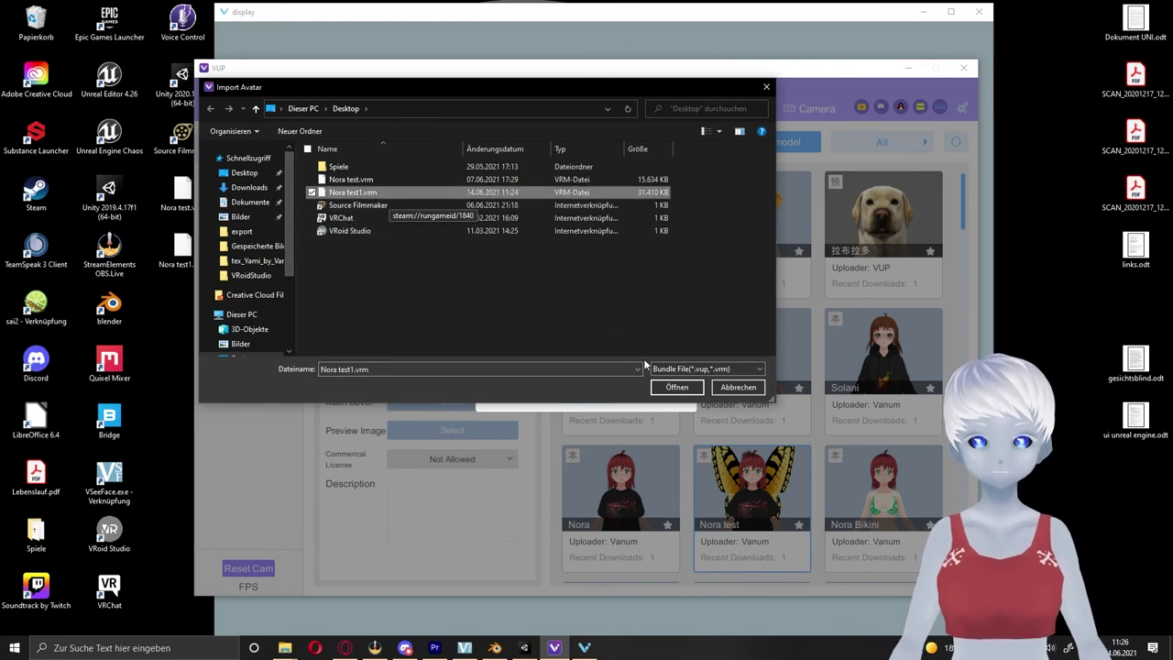
{"action": "left_click", "coordinate": [677, 387]}
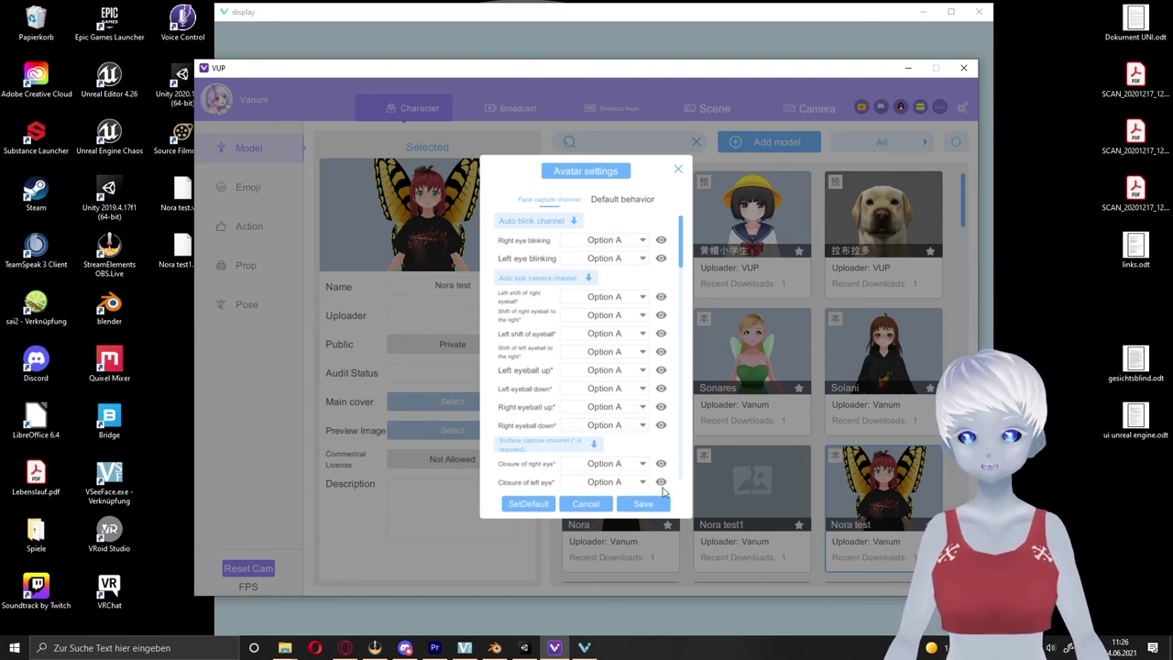
{"action": "left_click", "coordinate": [643, 504]}
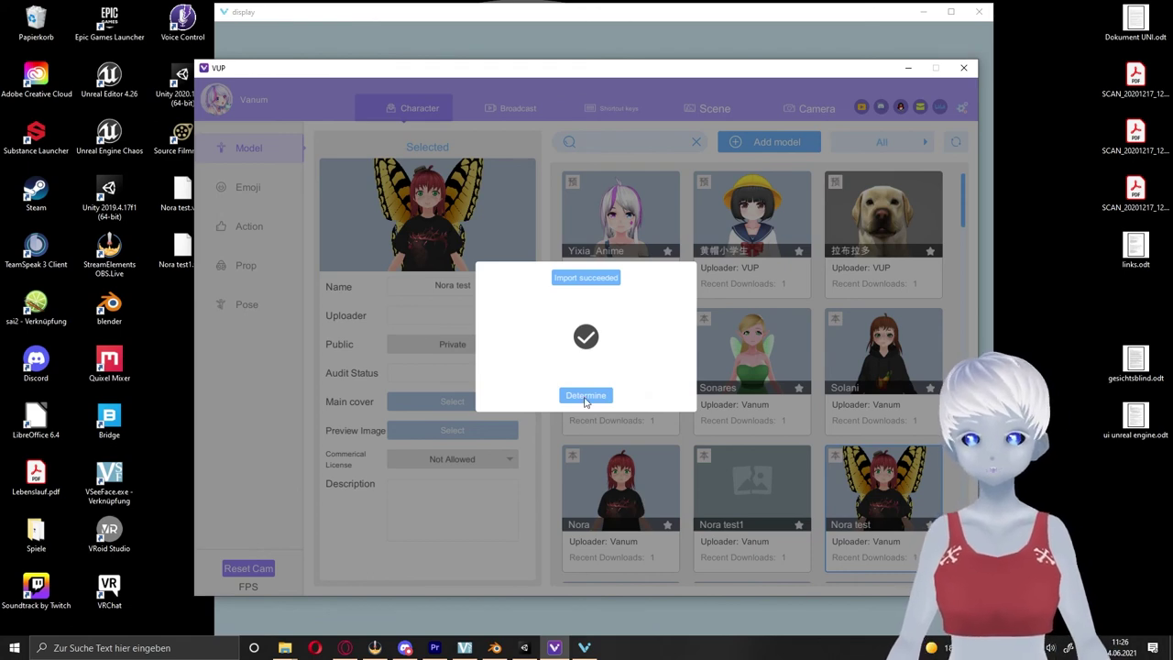
{"action": "left_click", "coordinate": [586, 395]}
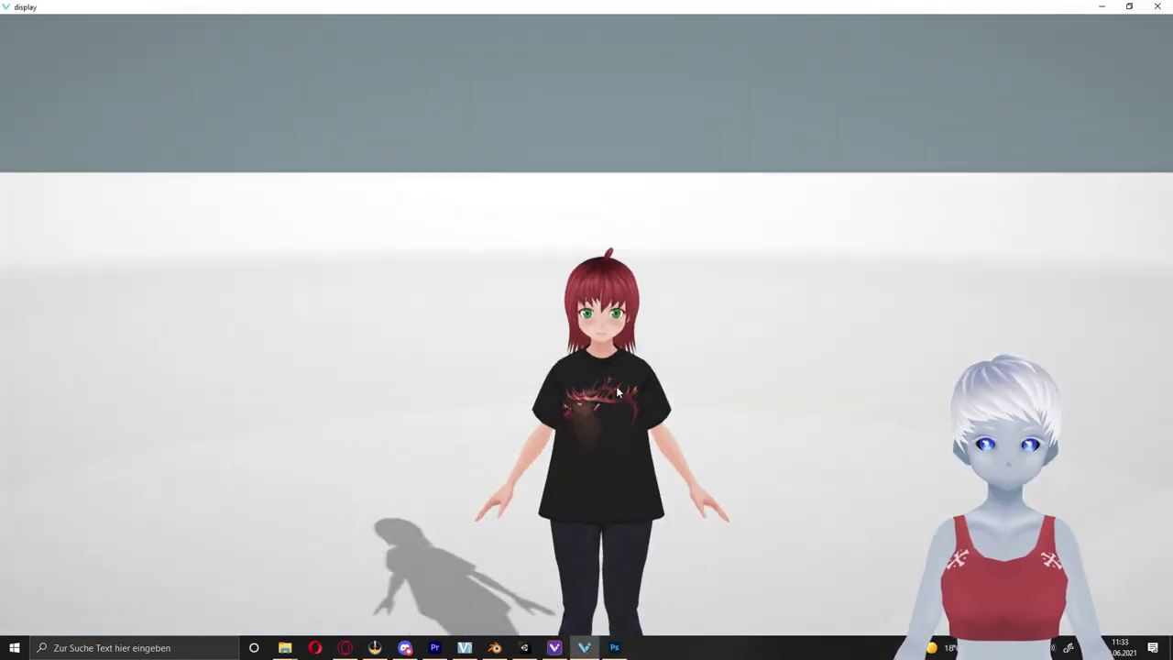
Zoom and orbit the camera around the red-haired avatar, then return to VUP's Scene page.
{"action": "scroll", "coordinate": [606, 366], "scroll_direction": "down", "scroll_amount": 3}
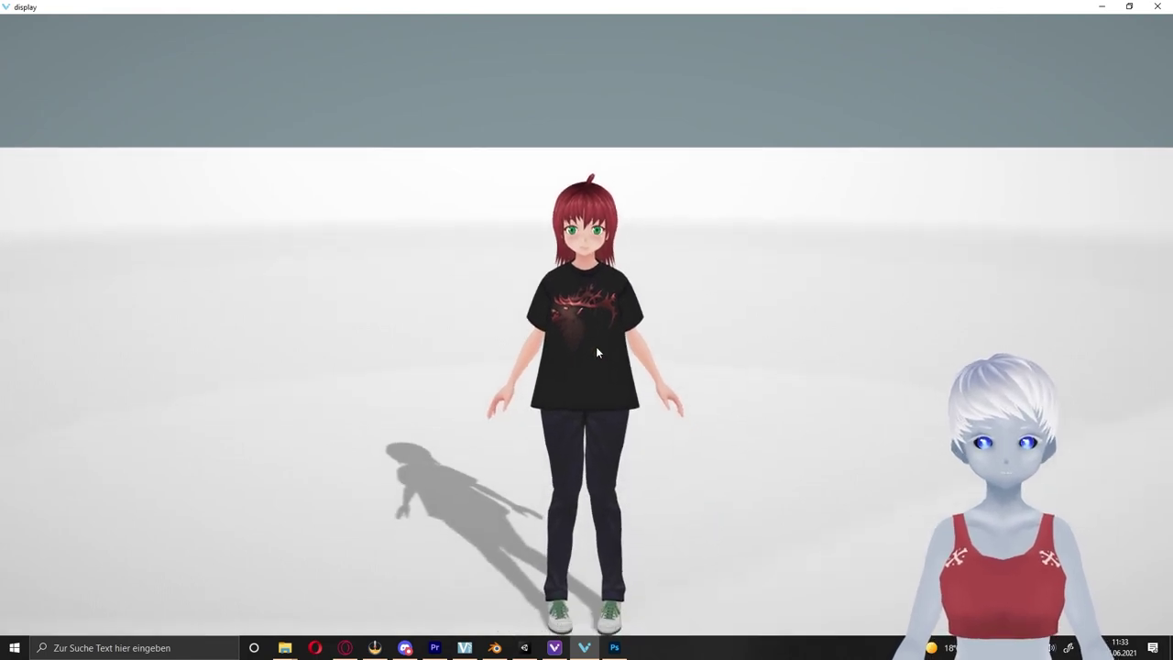
{"action": "mouse_move", "coordinate": [597, 318]}
{"action": "left_mouse_down"}
{"action": "mouse_move", "coordinate": [751, 306]}
{"action": "mouse_move", "coordinate": [924, 328]}
{"action": "mouse_move", "coordinate": [458, 340]}
{"action": "mouse_move", "coordinate": [663, 348]}
{"action": "mouse_move", "coordinate": [528, 231]}
{"action": "mouse_move", "coordinate": [605, 275]}
{"action": "mouse_move", "coordinate": [621, 269]}
{"action": "mouse_move", "coordinate": [586, 271]}
{"action": "mouse_move", "coordinate": [545, 297]}
{"action": "mouse_move", "coordinate": [461, 304]}
{"action": "mouse_move", "coordinate": [643, 287]}
{"action": "left_mouse_up"}
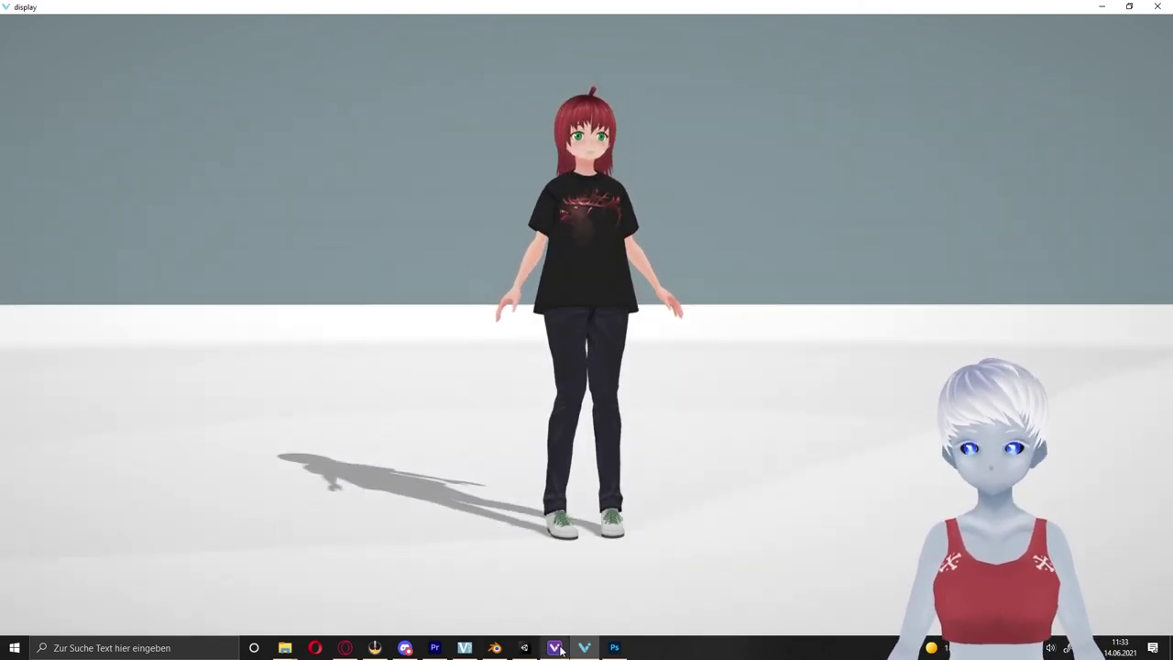
{"action": "left_click_drag", "start_coordinate": [723, 431], "coordinate": [719, 438]}
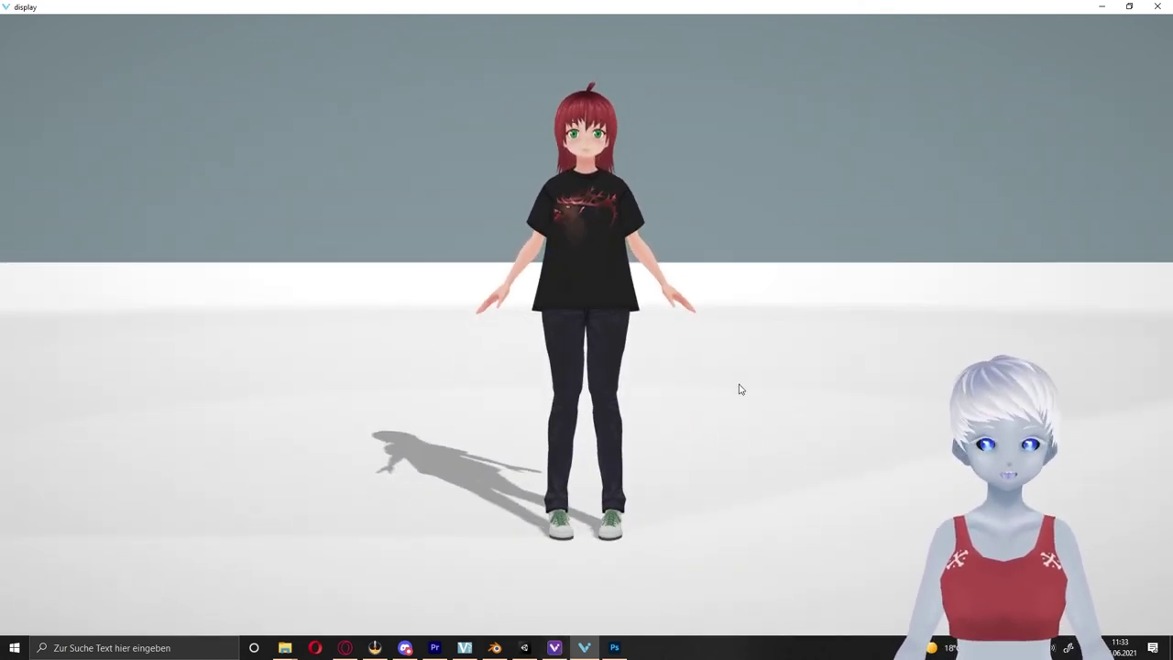
{"action": "left_click_drag", "start_coordinate": [738, 388], "coordinate": [708, 394]}
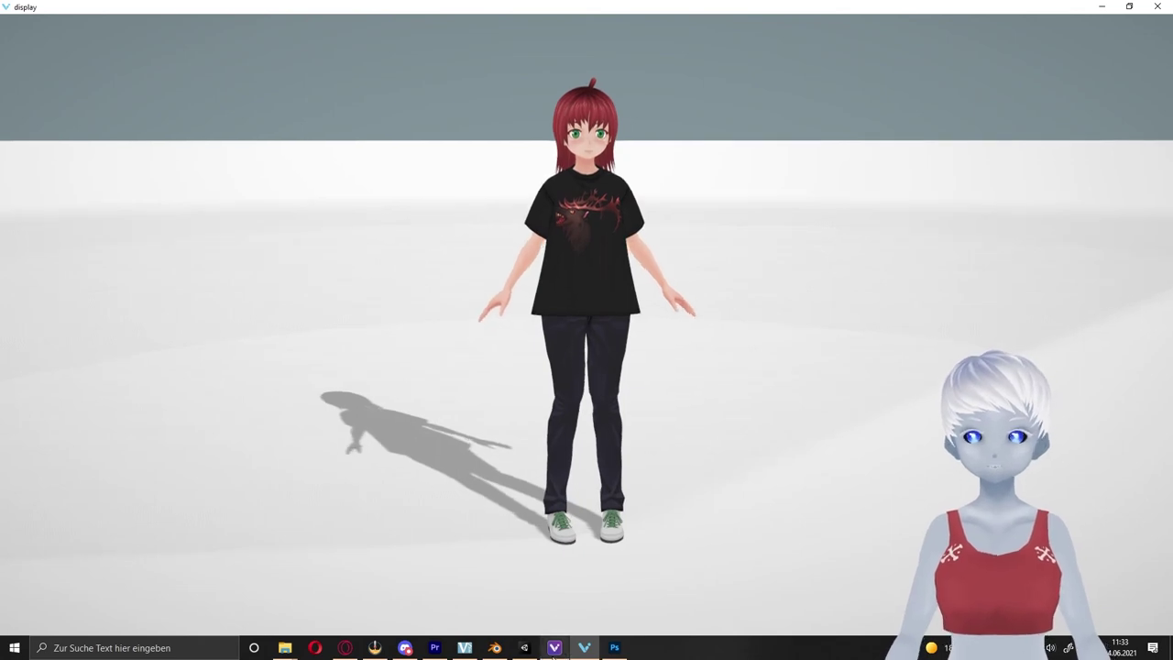
{"action": "left_click", "coordinate": [555, 647]}
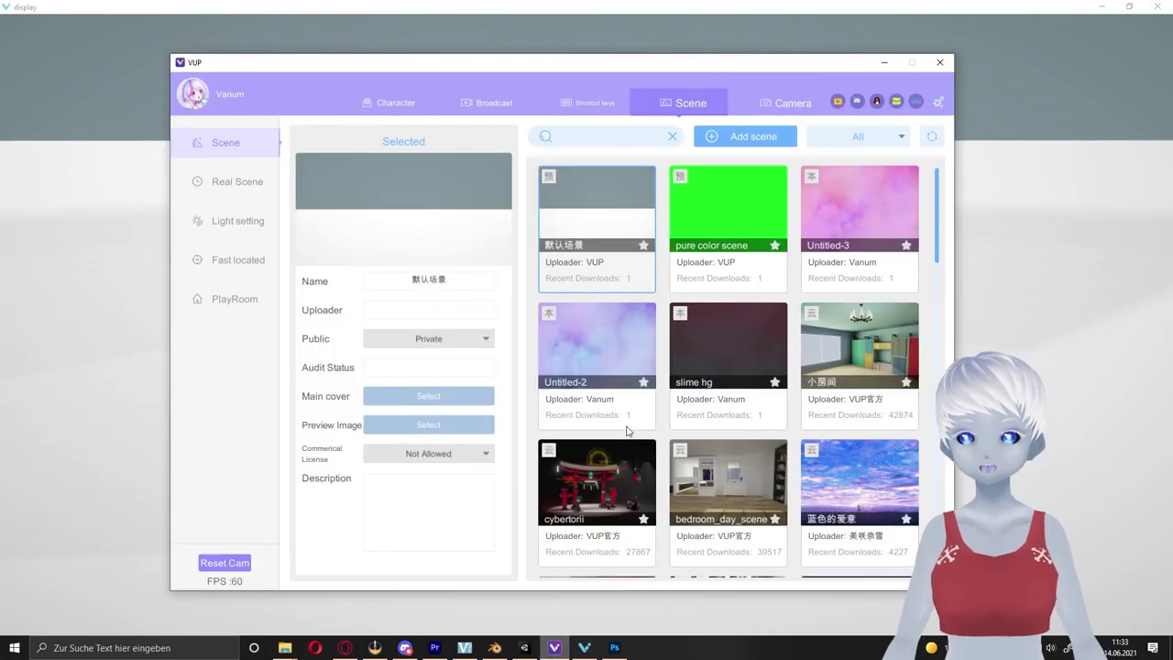
Open the Character Action library and arrange the VUP and avatar windows side by side.
{"action": "left_click", "coordinate": [391, 104]}
{"action": "left_click_drag", "start_coordinate": [670, 64], "coordinate": [1104, 51]}
{"action": "left_click_drag", "start_coordinate": [656, 6], "coordinate": [288, 13]}
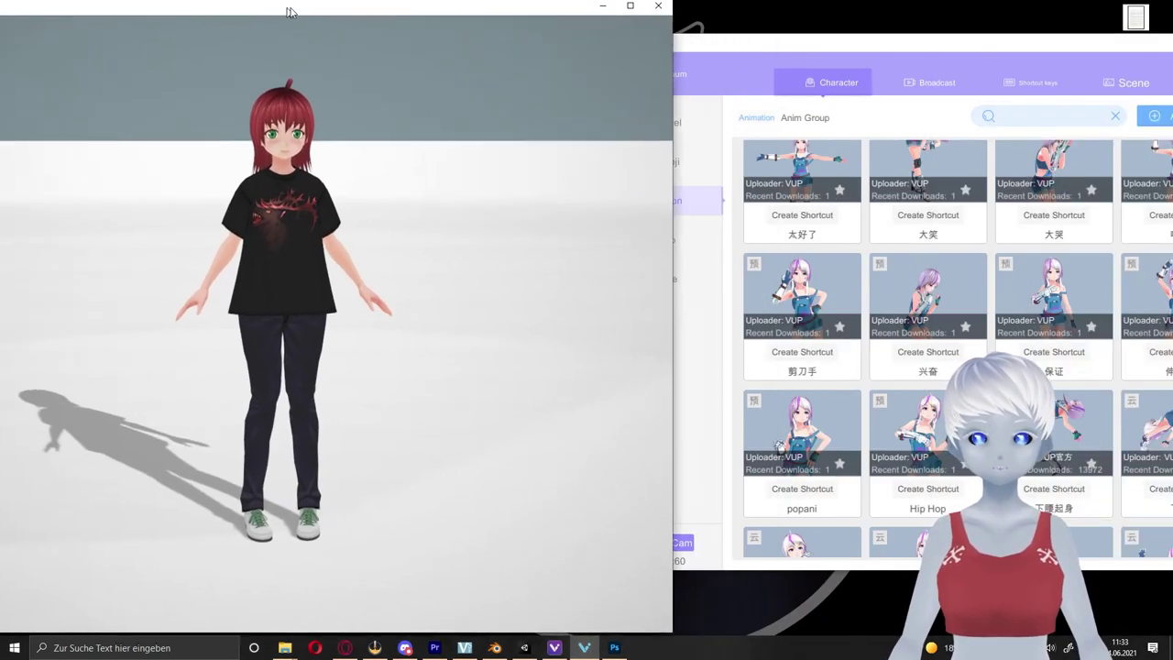
{"action": "left_click", "coordinate": [924, 77]}
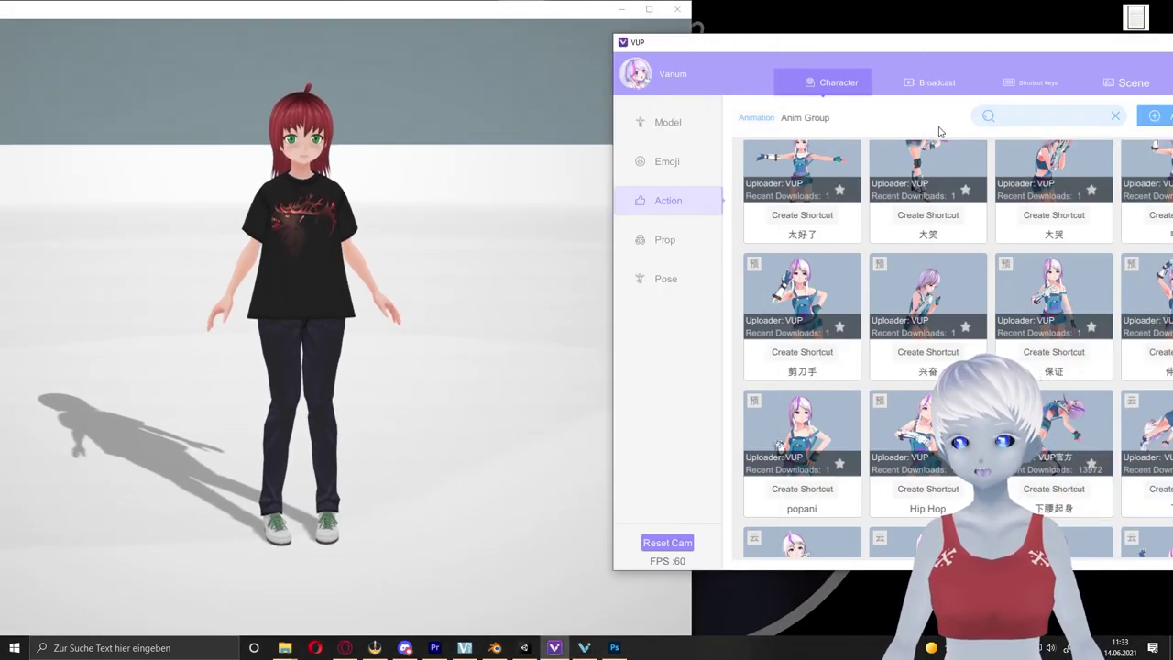
{"action": "scroll", "coordinate": [941, 213], "scroll_direction": "up", "scroll_amount": 5}
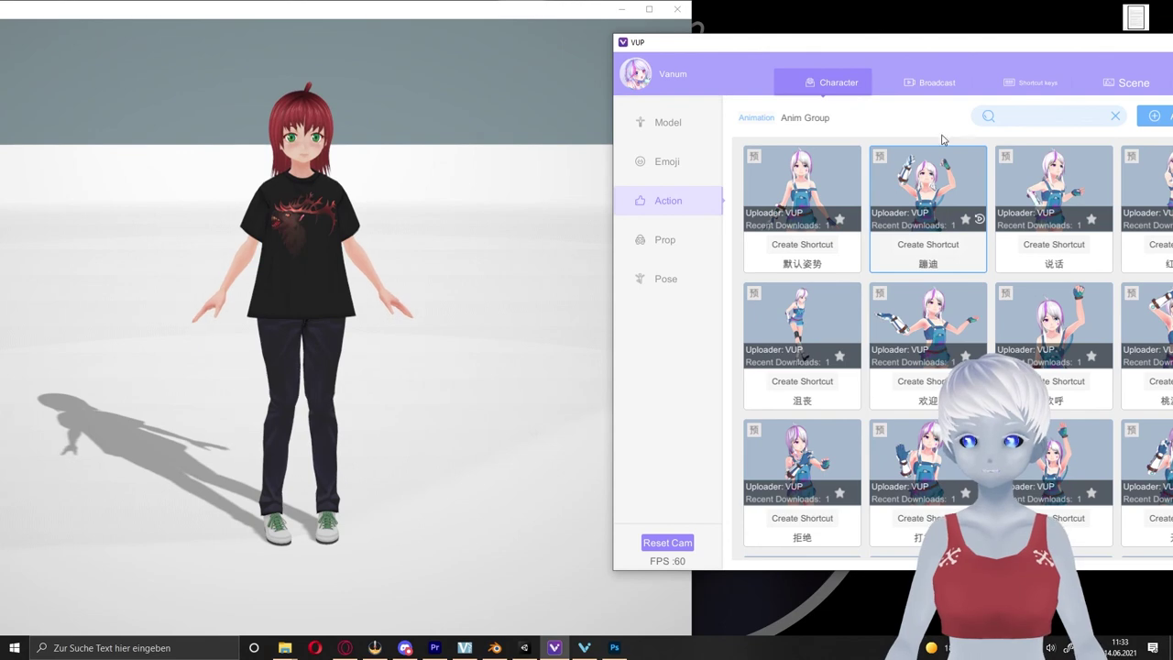
{"action": "left_click_drag", "start_coordinate": [956, 45], "coordinate": [916, 99]}
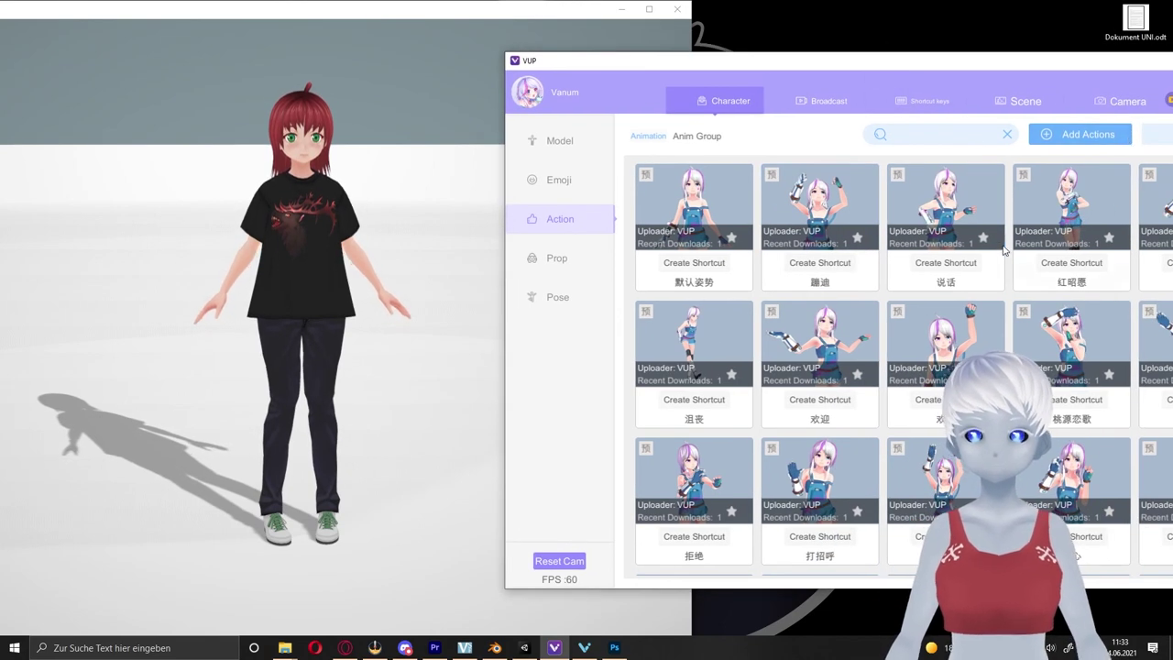
Scroll down the action list and preview the Hip Hop animation on the avatar.
{"action": "scroll", "coordinate": [921, 349], "scroll_direction": "down", "scroll_amount": 3}
{"action": "scroll", "coordinate": [921, 349], "scroll_direction": "down", "scroll_amount": 3}
{"action": "scroll", "coordinate": [921, 349], "scroll_direction": "down", "scroll_amount": 2}
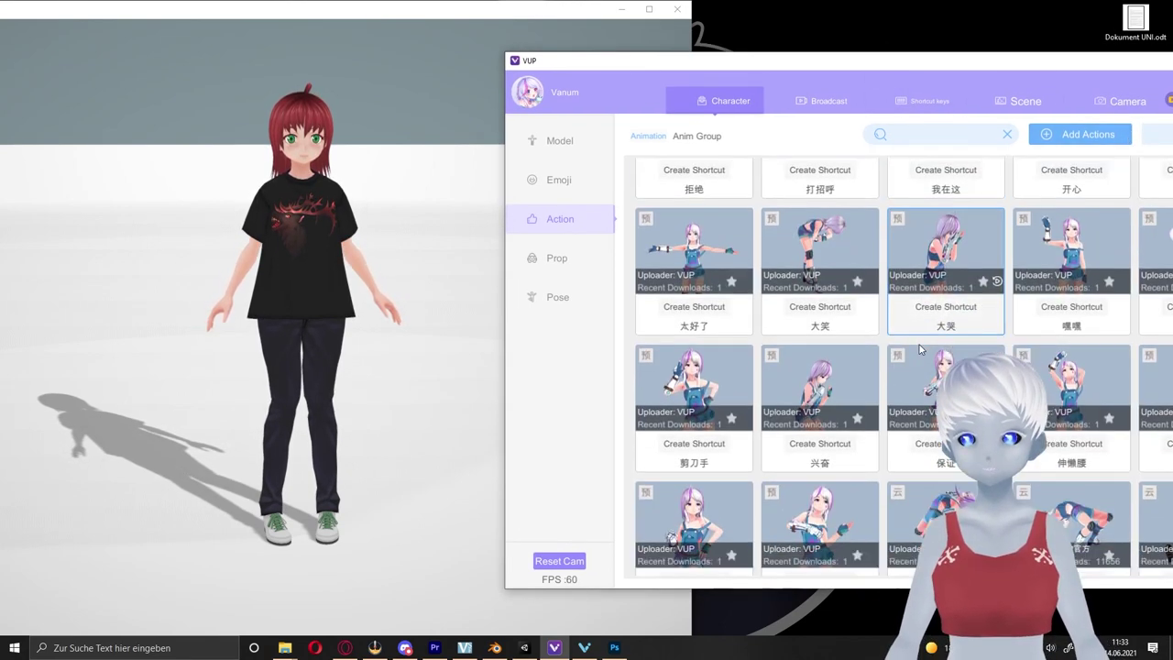
{"action": "scroll", "coordinate": [921, 349], "scroll_direction": "down", "scroll_amount": 4}
{"action": "scroll", "coordinate": [813, 262], "scroll_direction": "down", "scroll_amount": 2}
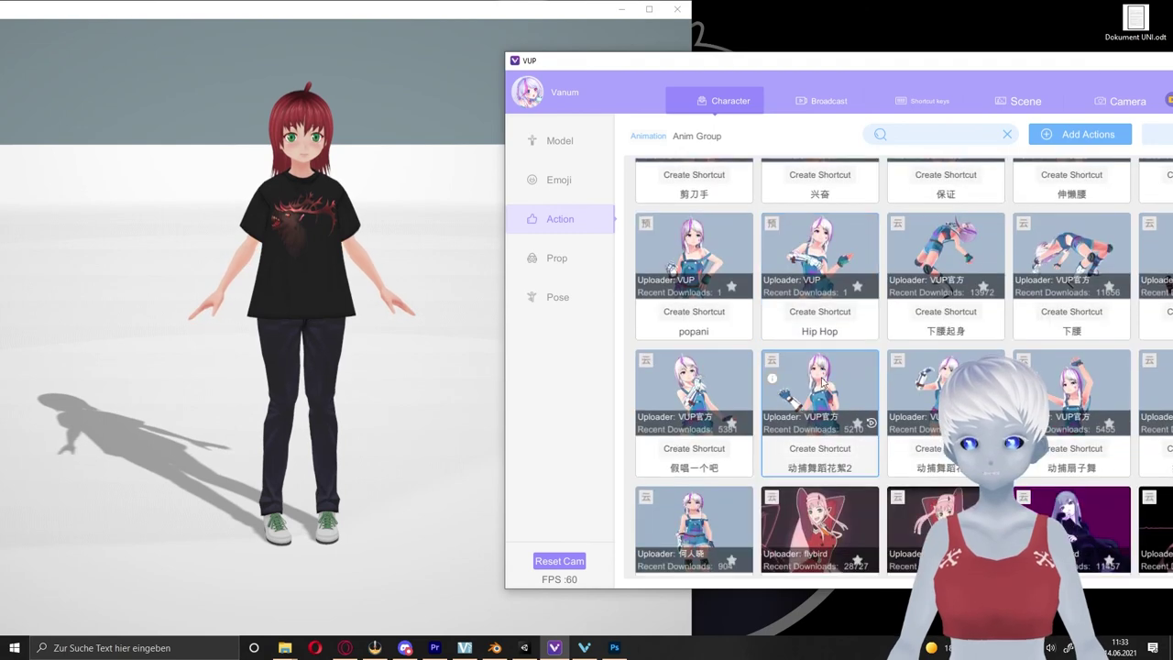
{"action": "left_click", "coordinate": [814, 262]}
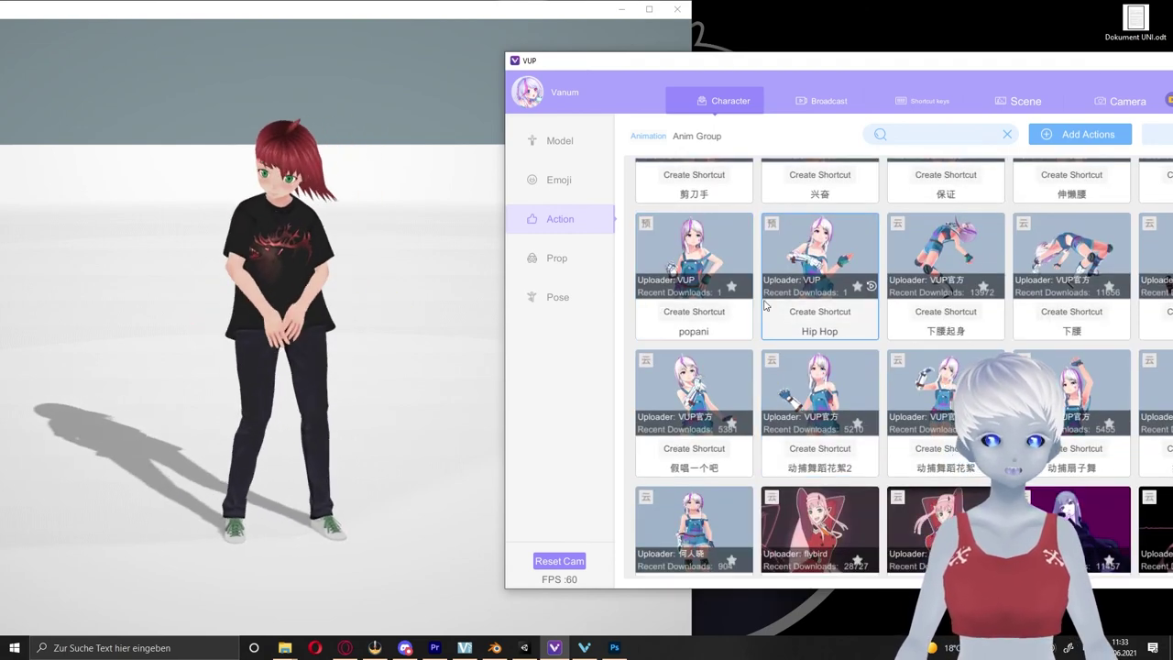
Shift both windows further left and bring the VUP action library back to the front.
{"action": "scroll", "coordinate": [786, 362], "scroll_direction": "down", "scroll_amount": 1}
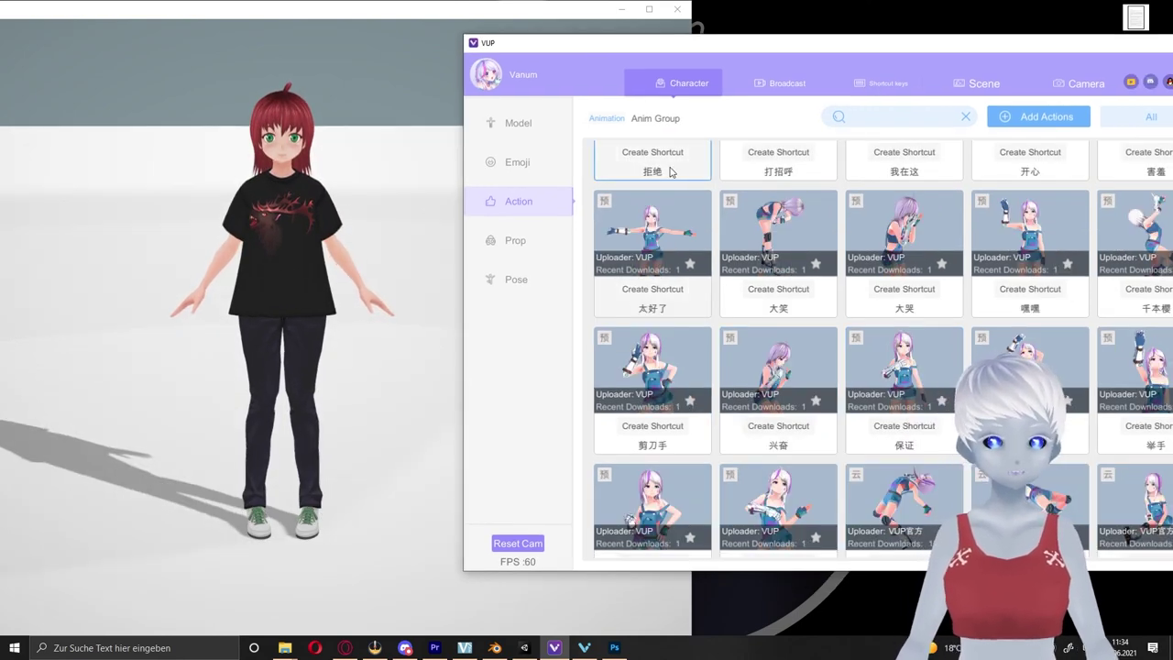
{"action": "left_click_drag", "start_coordinate": [748, 48], "coordinate": [666, 63]}
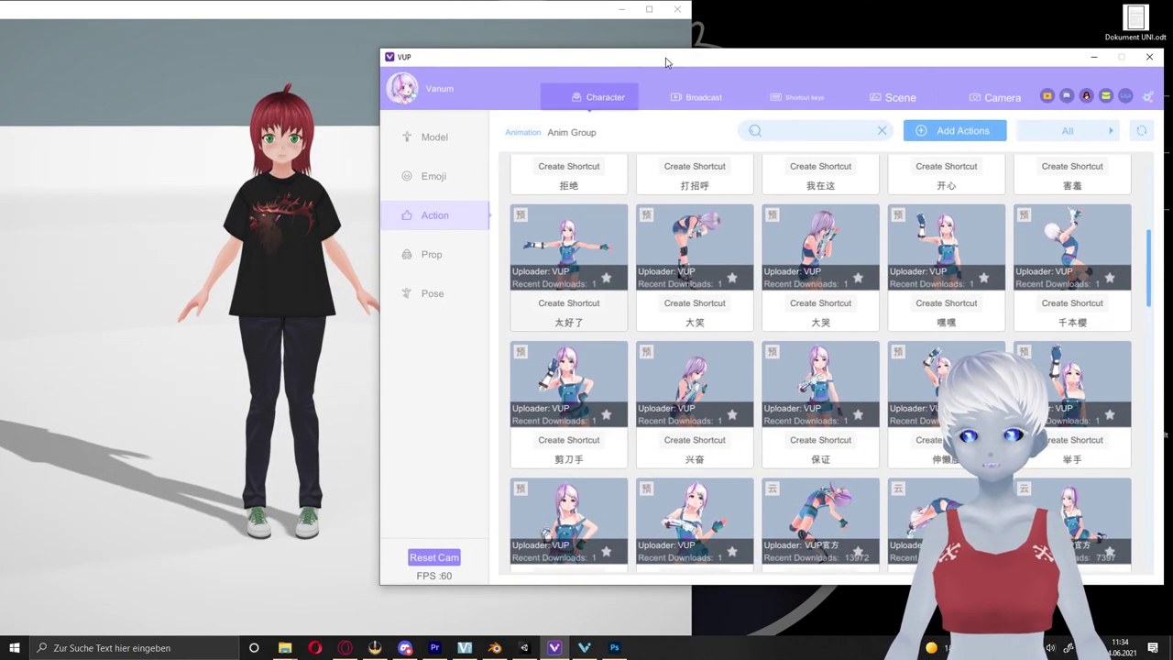
{"action": "left_click_drag", "start_coordinate": [425, 24], "coordinate": [352, 19]}
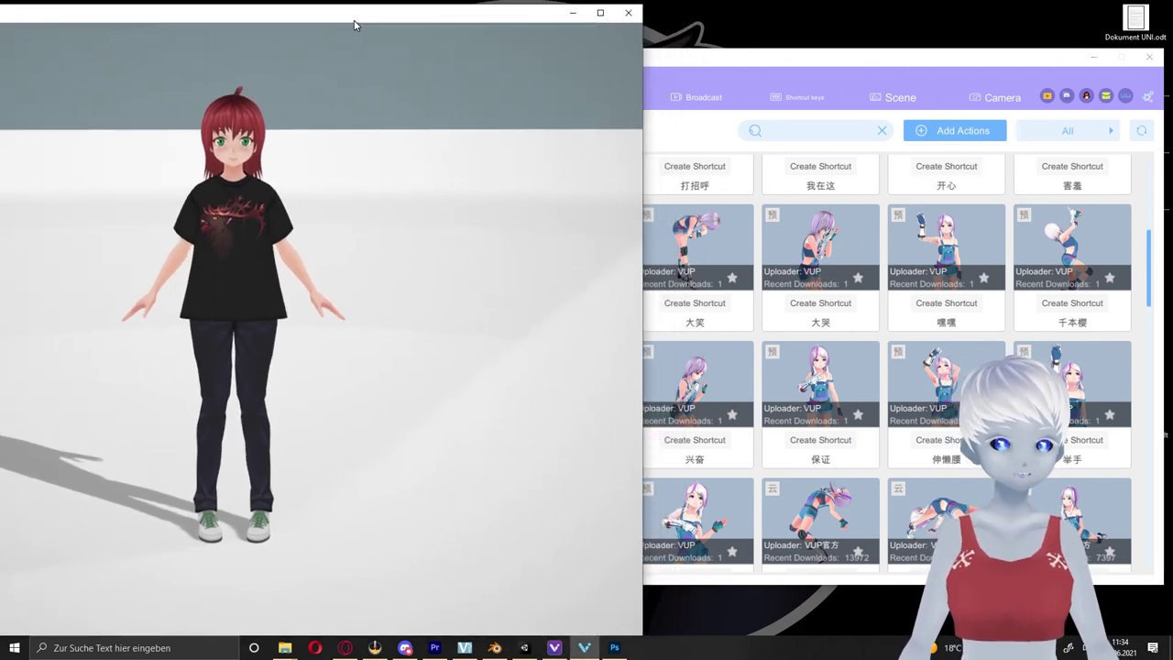
{"action": "left_click", "coordinate": [730, 68]}
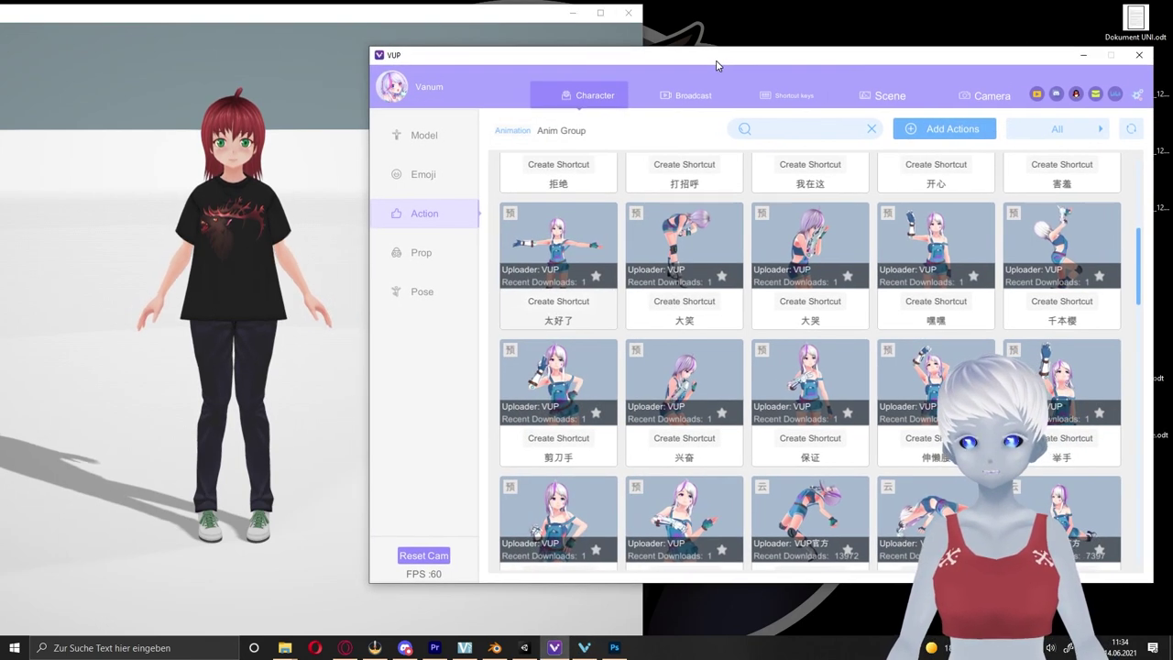